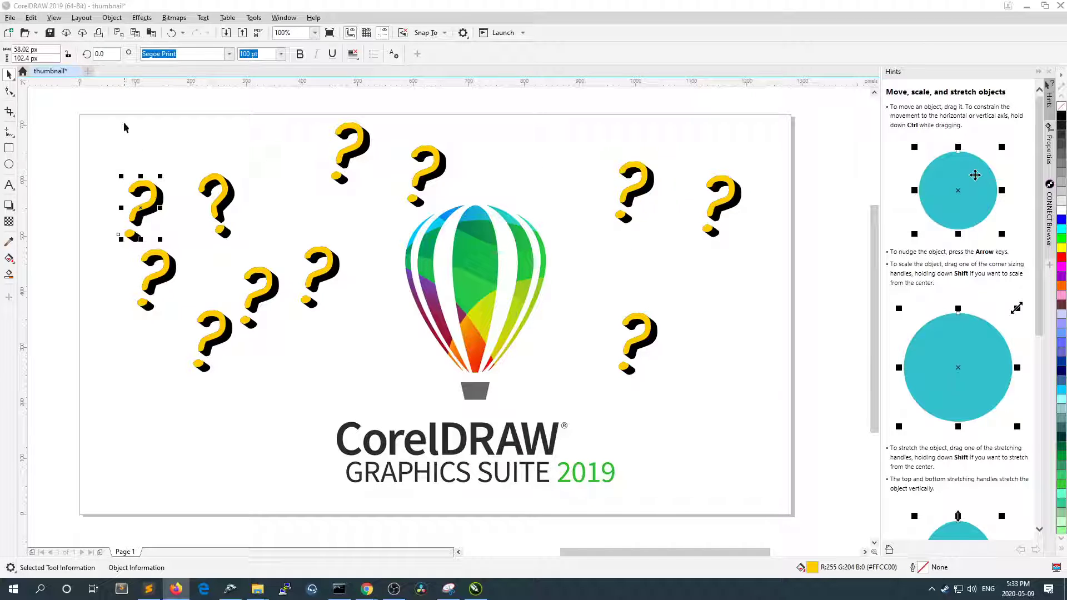
- Move three question marks between the left group and the balloon to new positions, shifting each one slightly downward
left_click(143, 171)
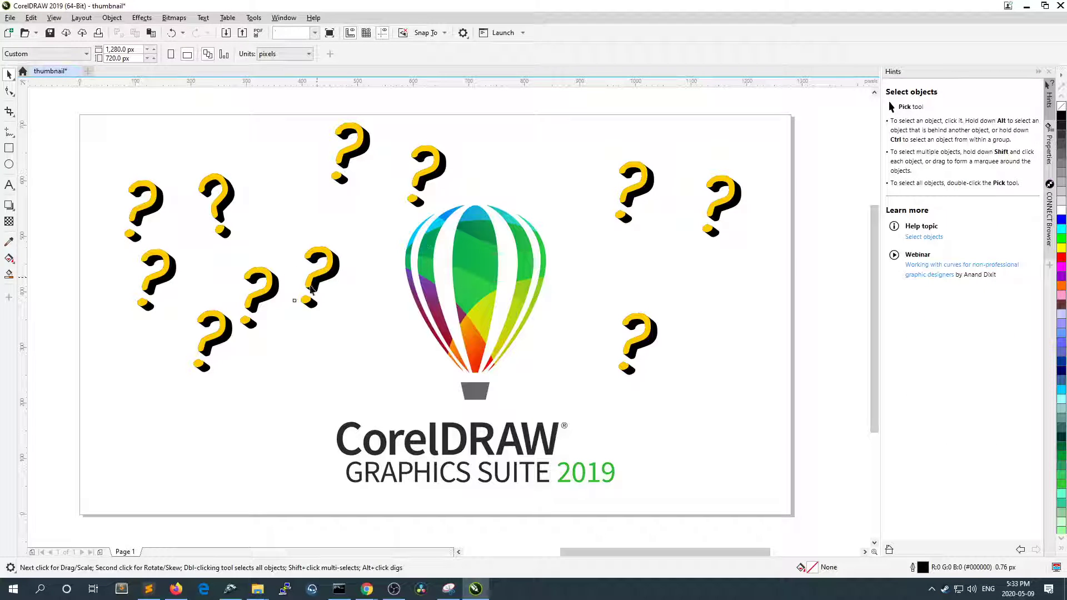
left_click_drag(316, 273, 295, 296)
left_click_drag(350, 161, 330, 189)
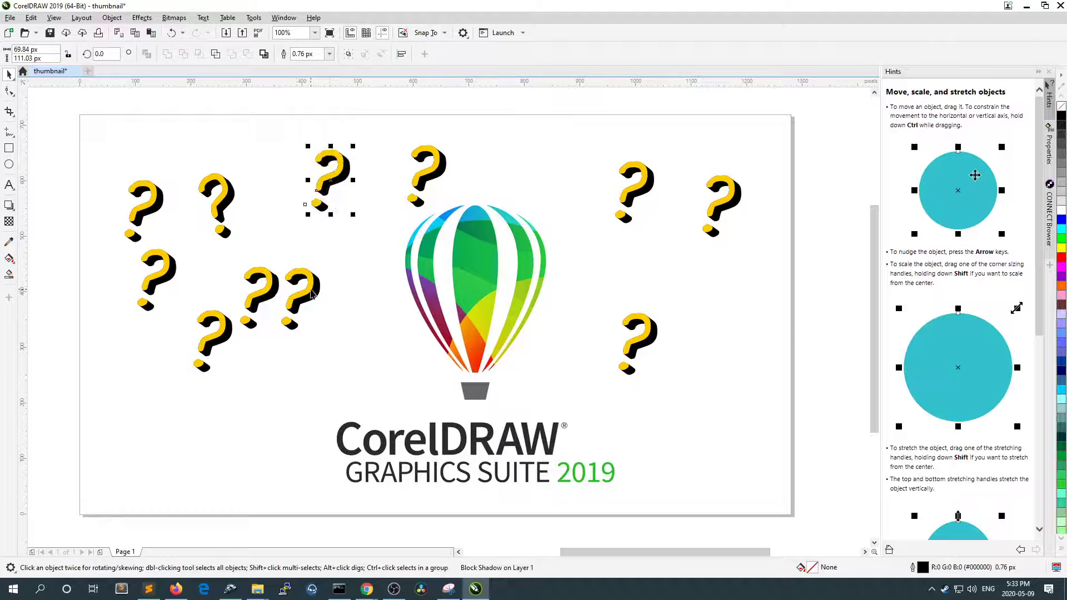
left_click_drag(304, 305, 281, 312)
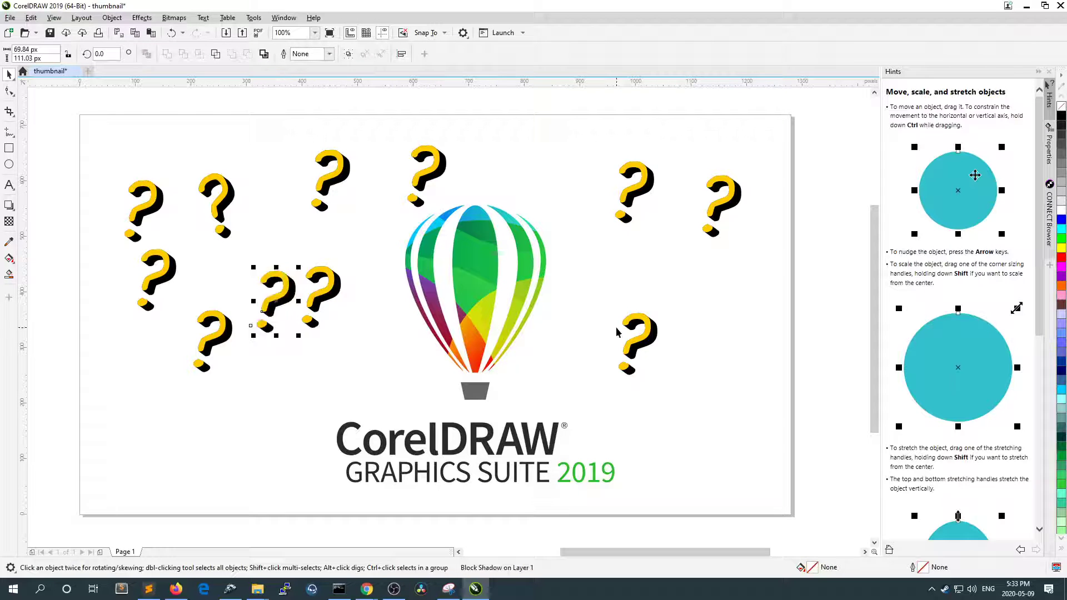
- Rotate the left one of the two middle question marks beside the balloon by about 17 degrees and enlarge it to about 199 pt
left_click(276, 301)
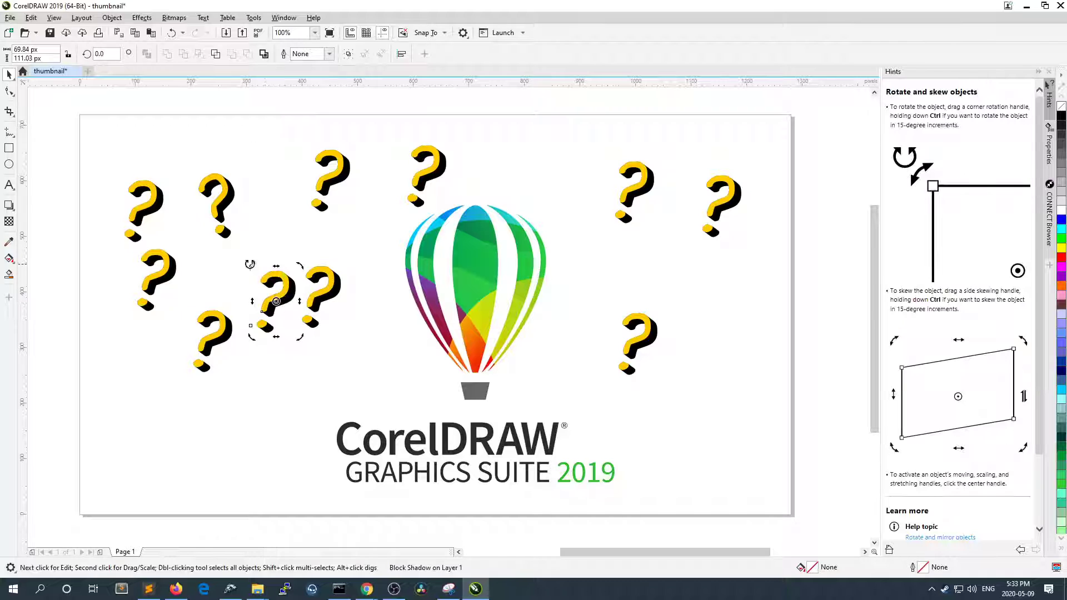
left_click_drag(249, 267, 257, 278)
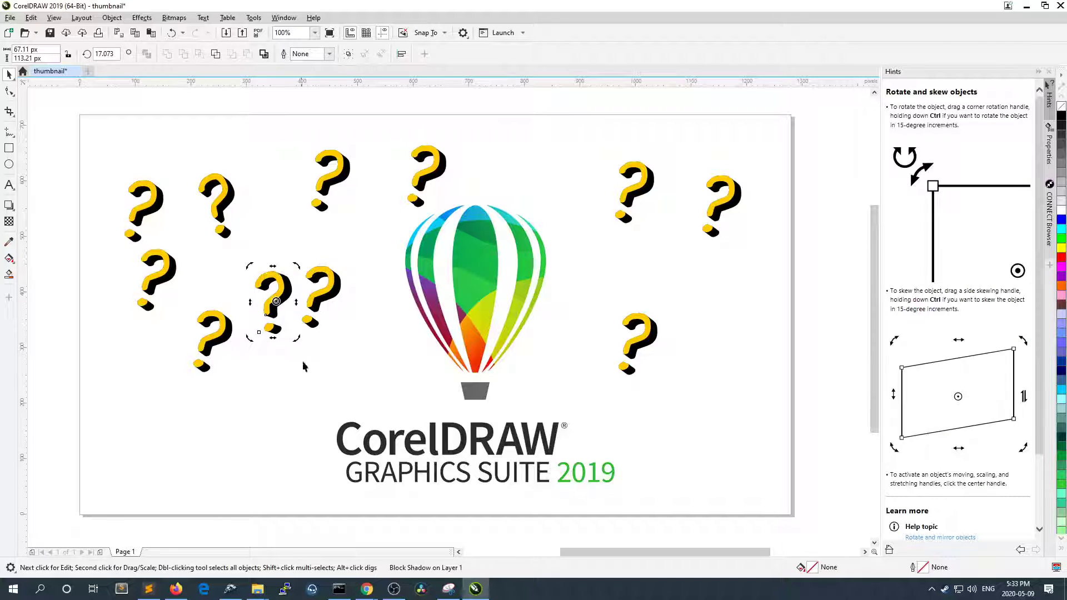
key("ctrl+v")
left_click_drag(293, 335, 323, 399)
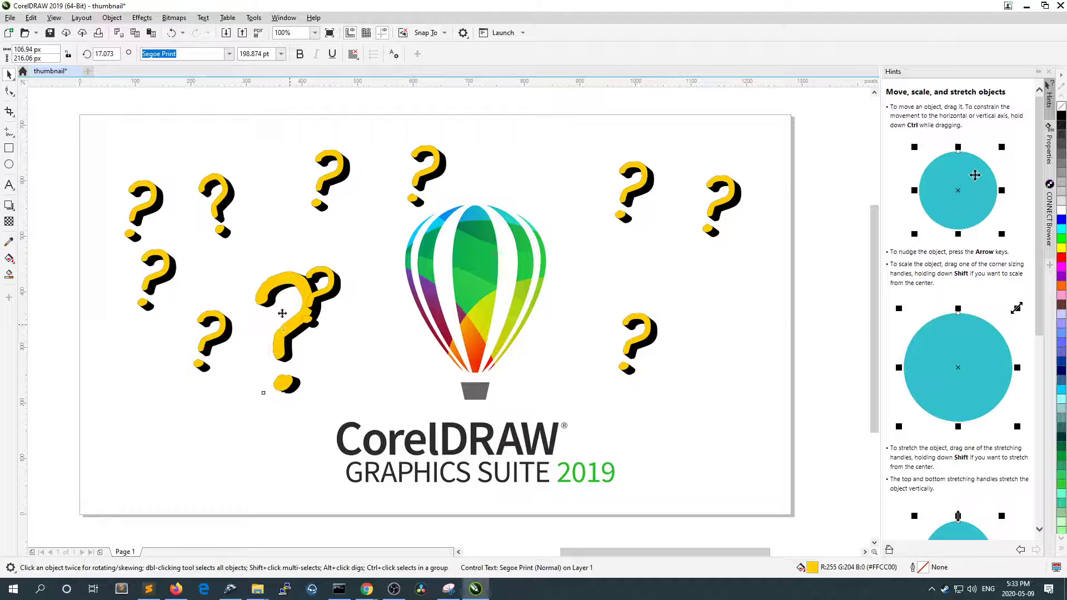
- Rotate the small question mark left of the balloon by about 23 degrees, place it above the CorelDRAW text, and enlarge it to about 102 by 169 px
left_click(329, 300)
left_click(328, 300)
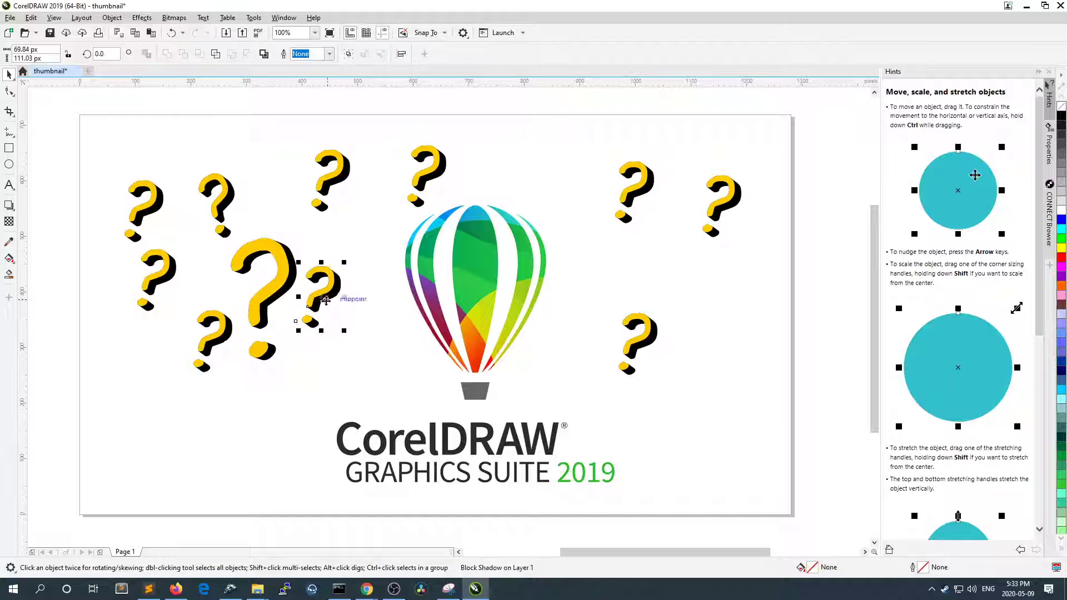
left_click_drag(345, 332, 356, 316)
left_click_drag(318, 275, 378, 355)
left_click_drag(399, 394, 422, 420)
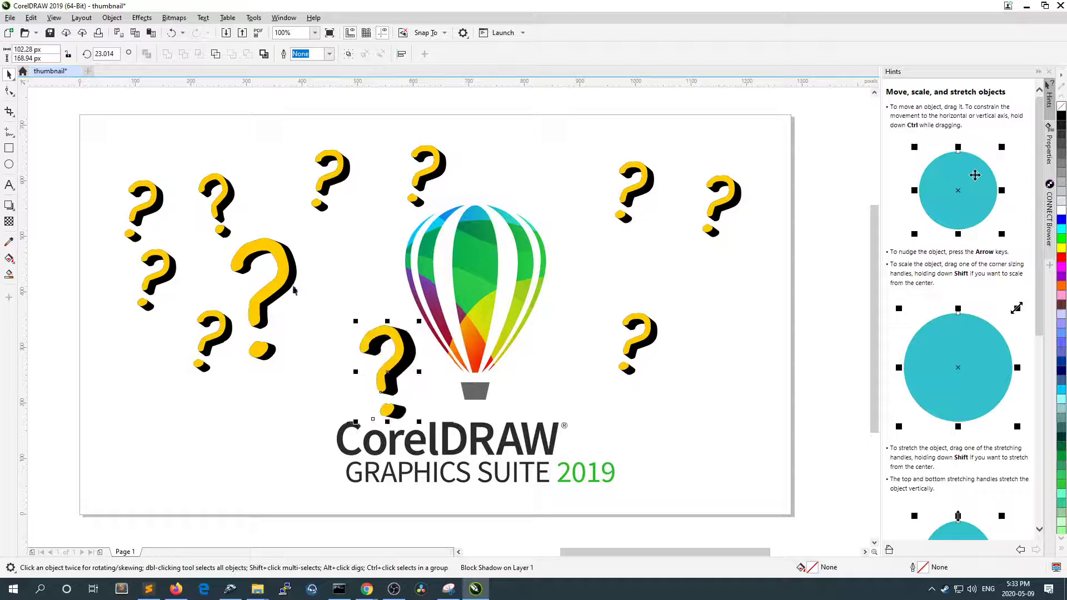
- Enlarge the lowest question mark in the left group and place it in the page's lower-left area
left_click(212, 358)
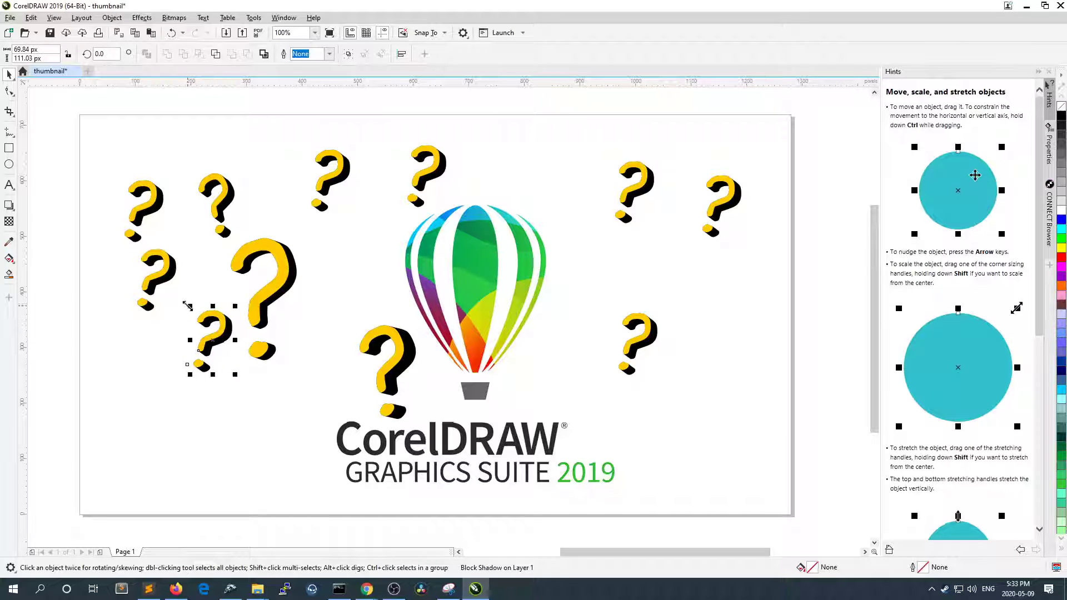
left_click_drag(190, 306, 193, 422)
- Rotate the question mark at the page's left edge to about 268 degrees, enlarge it, and move it slightly down
left_click(167, 276)
left_click(166, 277)
left_click_drag(179, 245, 193, 301)
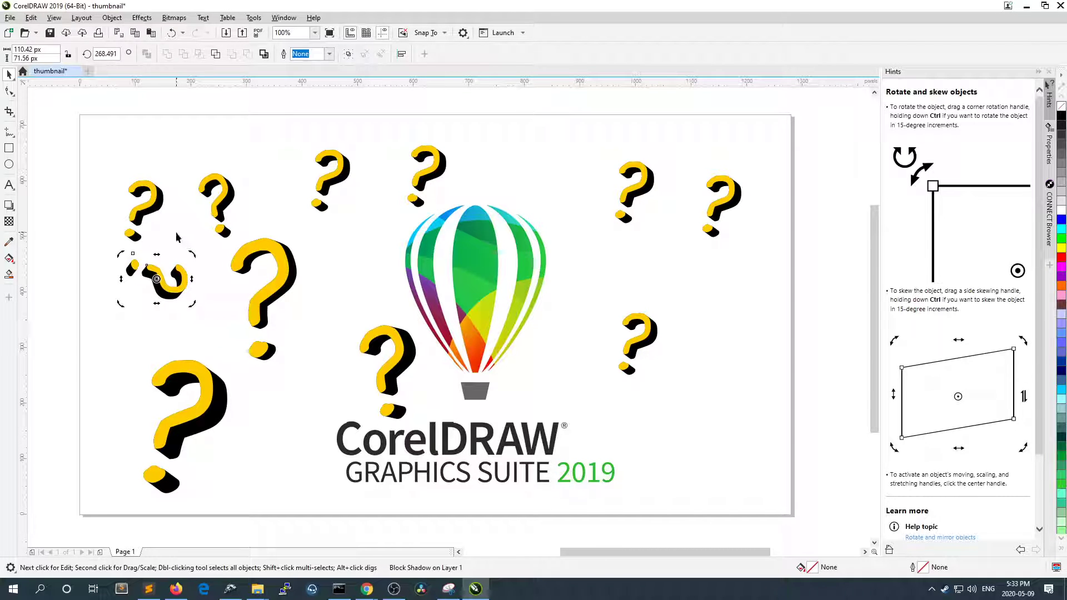
left_click(184, 281)
left_click_drag(191, 255, 218, 229)
left_click_drag(188, 291, 174, 318)
- Enlarge the top-left question mark and move the small one beside it to the right
left_click(149, 214)
left_click_drag(167, 177, 190, 122)
left_click(226, 203)
left_click_drag(226, 204, 261, 197)
- Slightly enlarge and tilt the third question mark in the upper row, left of the balloon
left_click(345, 176)
mouse_move(357, 143)
left_mouse_down()
mouse_move(381, 136)
mouse_move(367, 139)
left_mouse_up()
left_click_drag(341, 172, 343, 168)
left_click(342, 168)
mouse_move(305, 131)
left_mouse_down()
mouse_move(327, 132)
mouse_move(269, 139)
mouse_move(348, 136)
mouse_move(306, 130)
left_mouse_up()
- Tilt and enlarge the question mark just above the balloon and shift it slightly left
left_click(437, 167)
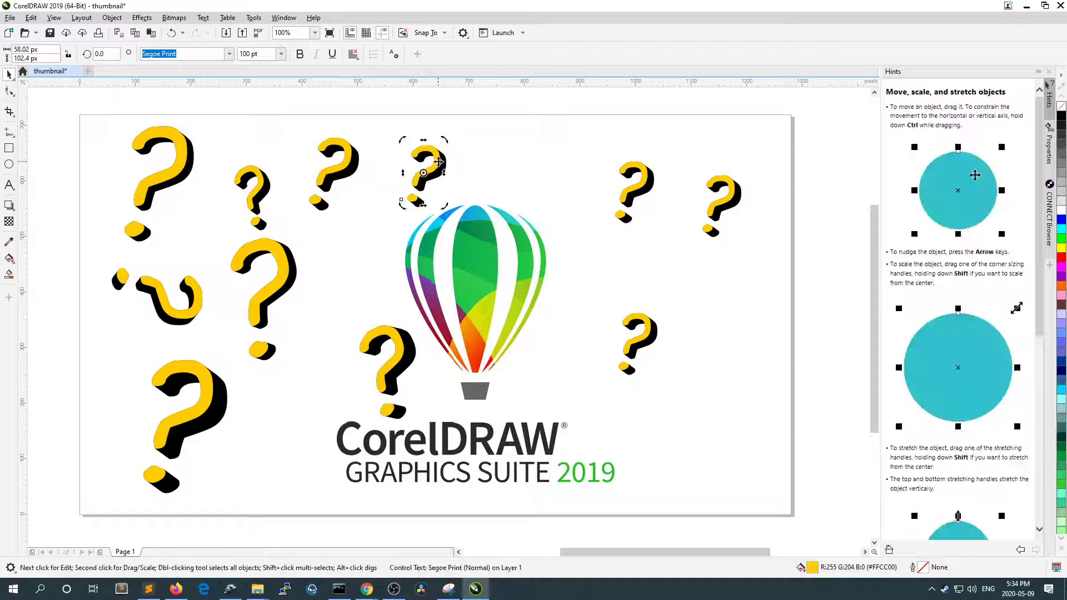
left_click(436, 162)
left_click_drag(448, 137, 385, 123)
left_click(413, 165)
- Enlarge the two question marks in the page's upper-right area, the left one to about 107 by 171 px and the right one to about 149 pt
left_click(636, 189)
left_click_drag(661, 157, 699, 133)
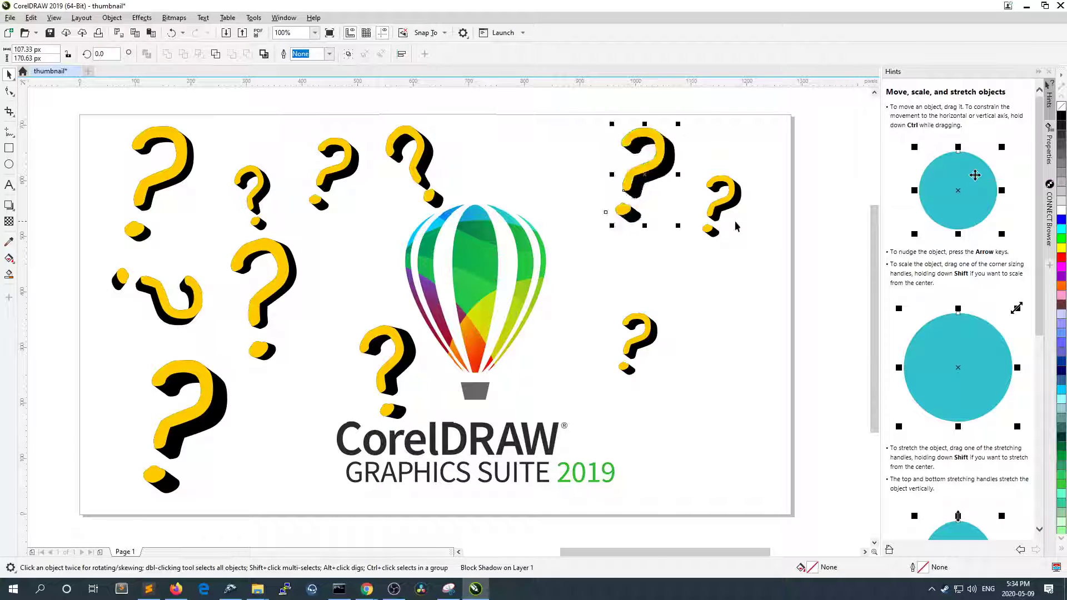
left_click(724, 204)
left_click_drag(698, 171, 683, 143)
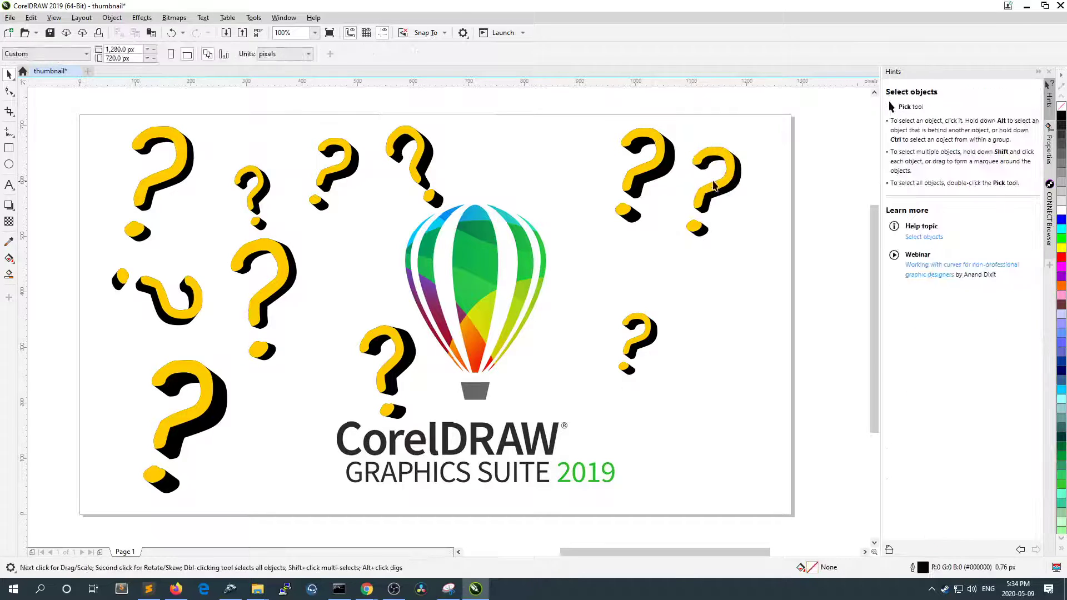
- Tilt the rightmost question mark in the upper-right area and move it down
left_click(736, 194)
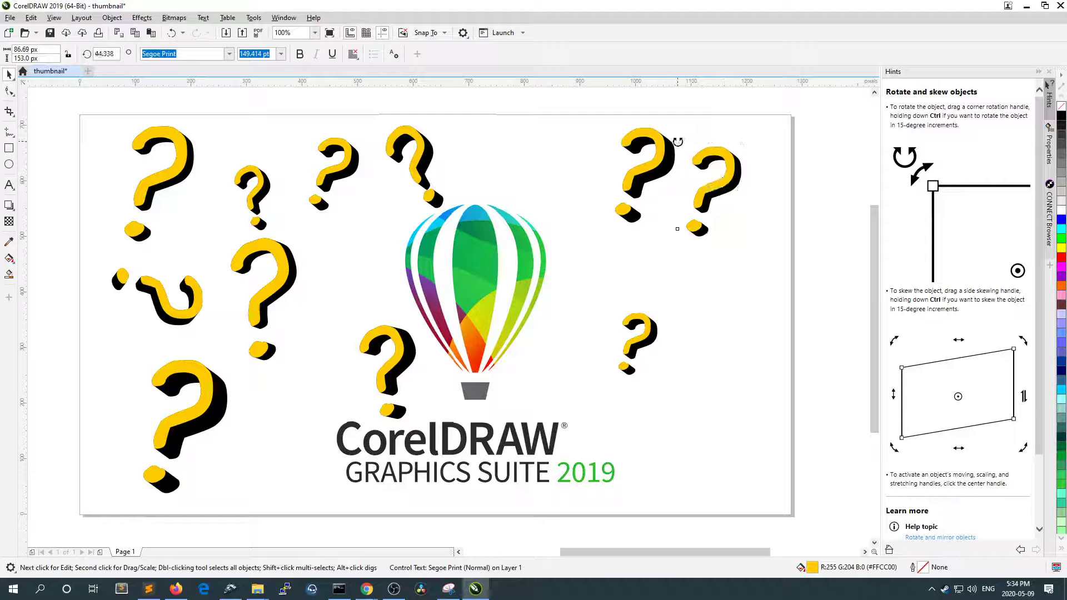
left_click_drag(679, 141, 688, 173)
key("ctrl+z")
- Move the lower-right question mark farther toward the page's lower-right corner
left_click(649, 348)
left_click_drag(649, 347, 708, 387)
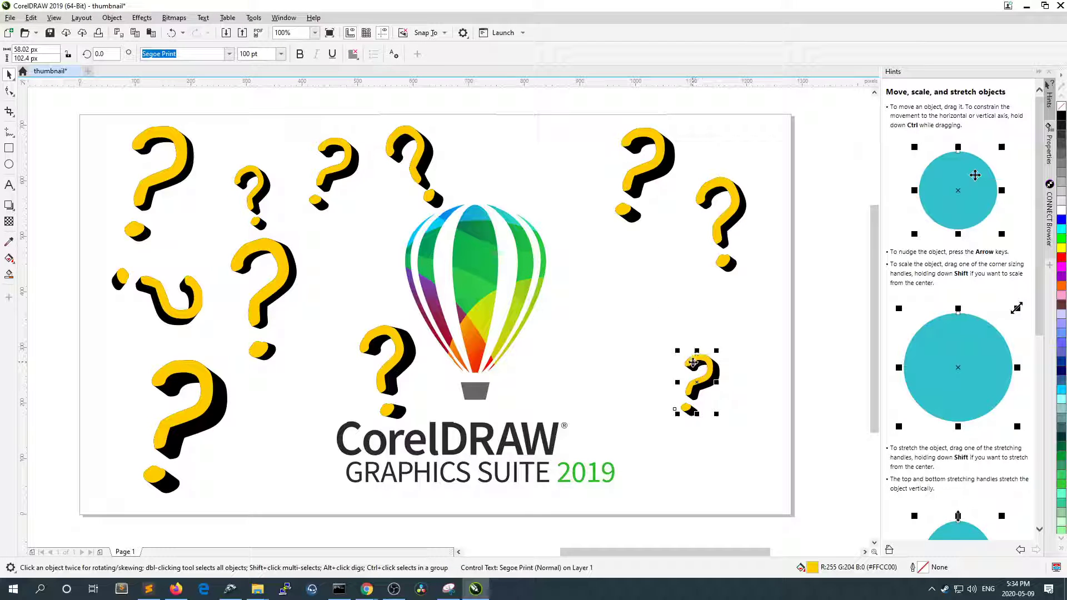
- Try duplicating the lower-right question mark's text above the original, and delete the two shadowless copies
left_click_drag(698, 360, 634, 264)
key("ctrl+d")
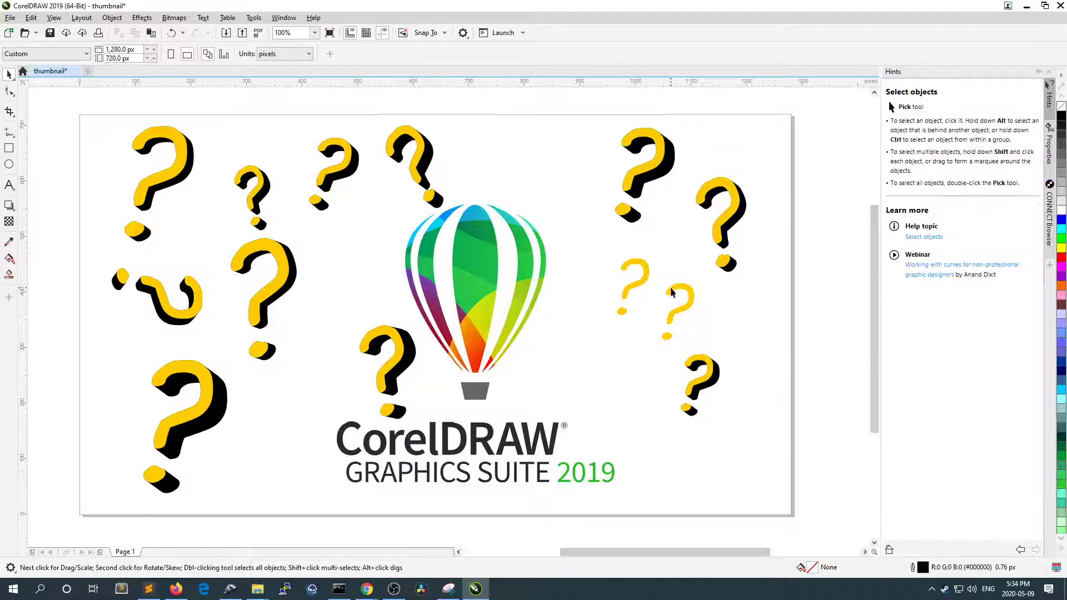
left_click(756, 361)
left_click_drag(597, 252, 615, 265)
key("ctrl+z")
left_click(616, 242)
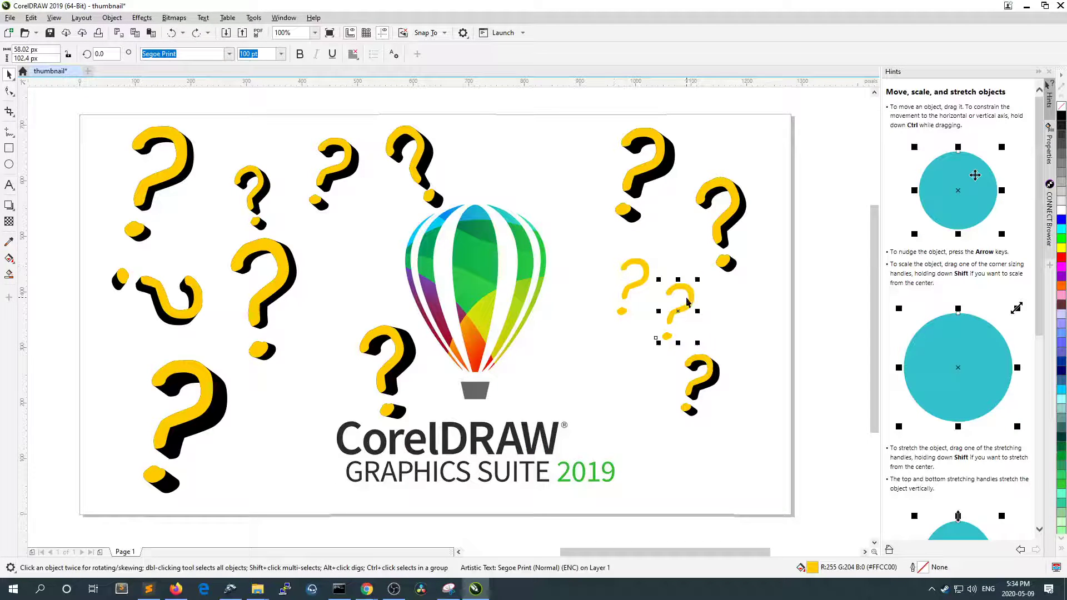
key("Delete")
left_click(641, 293)
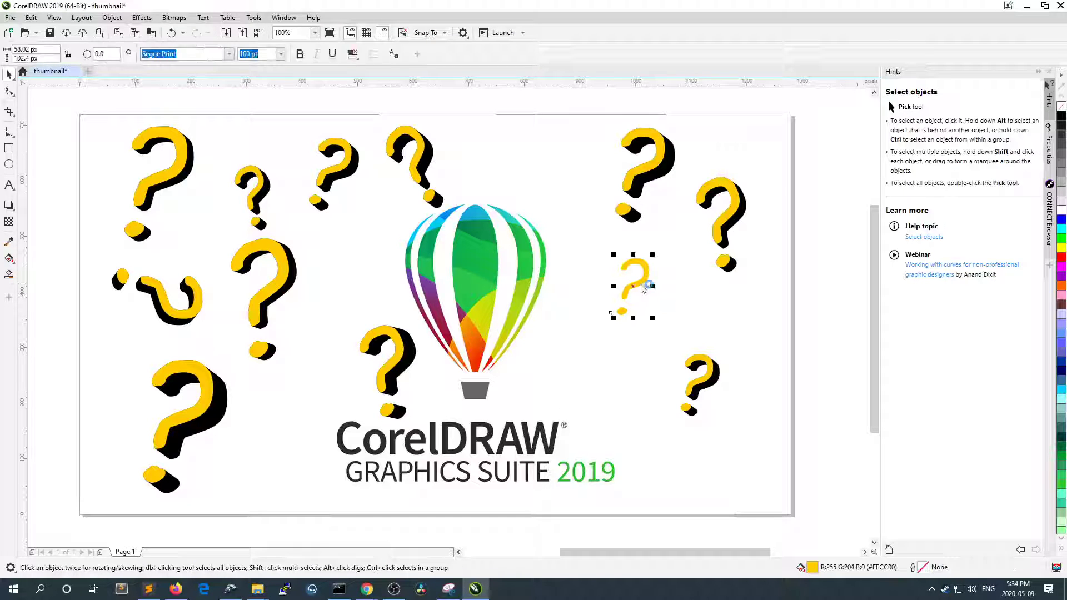
key("Delete")
- Duplicate the lower-right question mark together with its block shadow and place the copy directly above the original
left_click(707, 393)
left_click(713, 381)
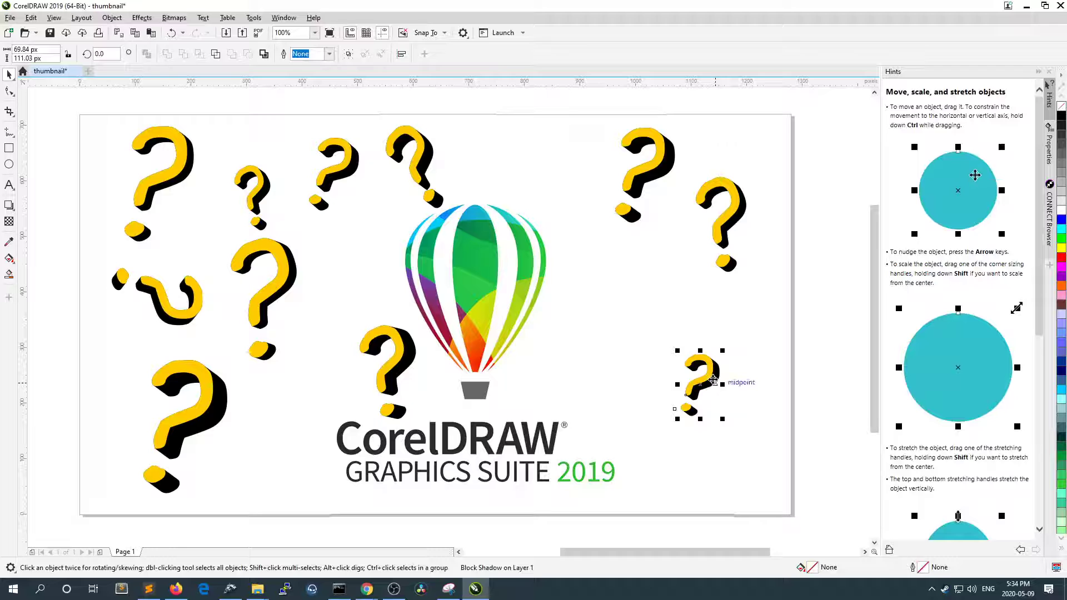
left_click_drag(713, 381, 710, 305)
left_click(710, 305)
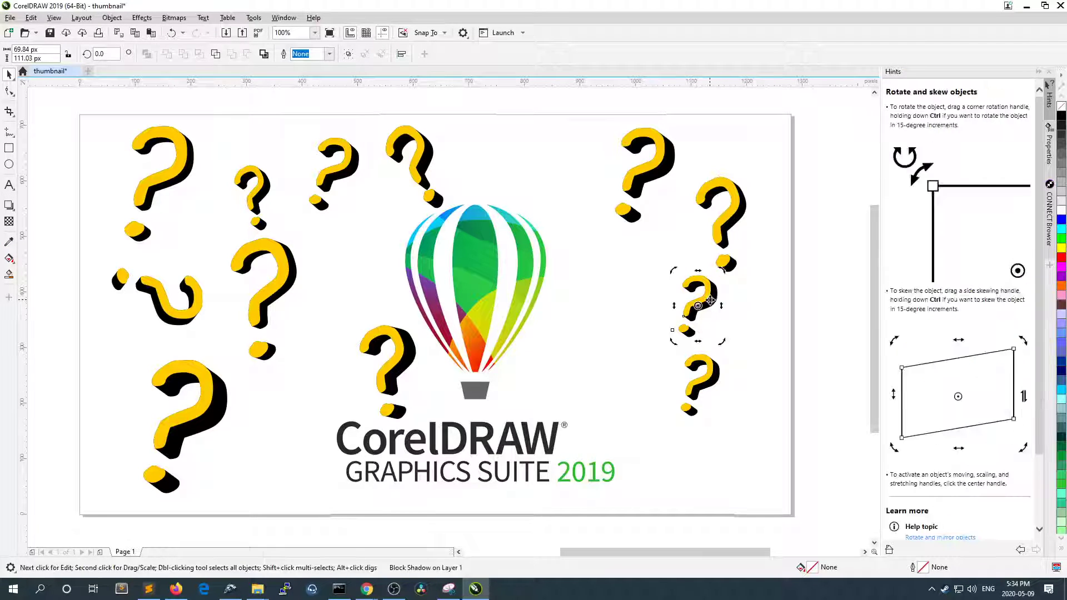
- Tilt and enlarge the copied question mark and move it left, into the gap right of the balloon
left_click_drag(675, 272, 729, 253)
left_click(692, 307)
left_click_drag(717, 295, 689, 280)
left_click(666, 282)
- Remove the stray shadowless question mark overlapping the lower-right one
left_click(713, 367)
left_click_drag(717, 351, 757, 299)
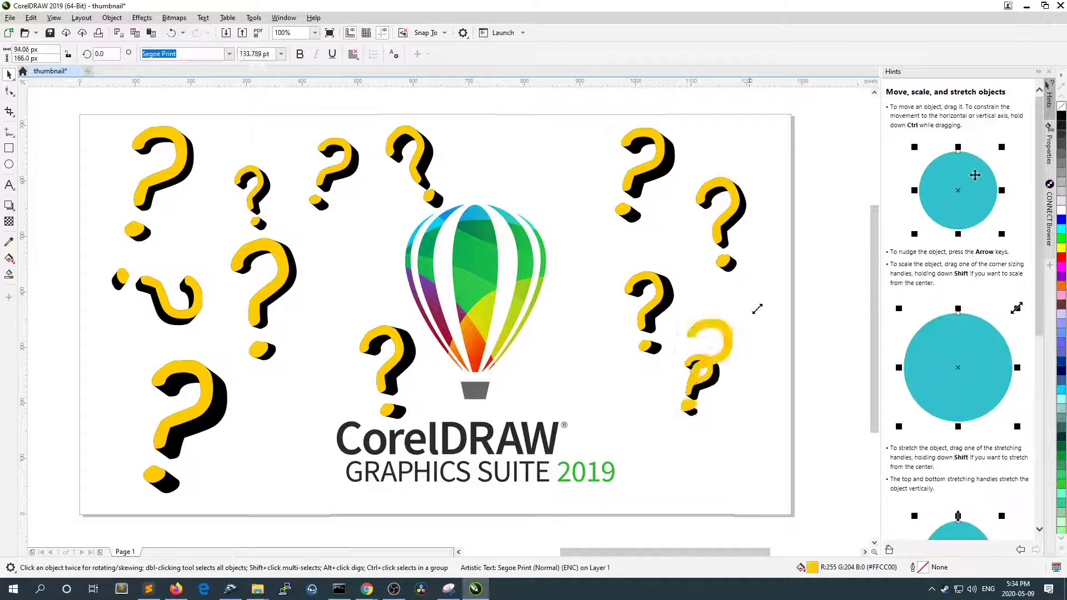
left_click_drag(725, 342, 750, 407)
key("Delete")
- Enlarge the lower-right question mark to about 204 pt and move it down into the page corner
left_click(705, 379)
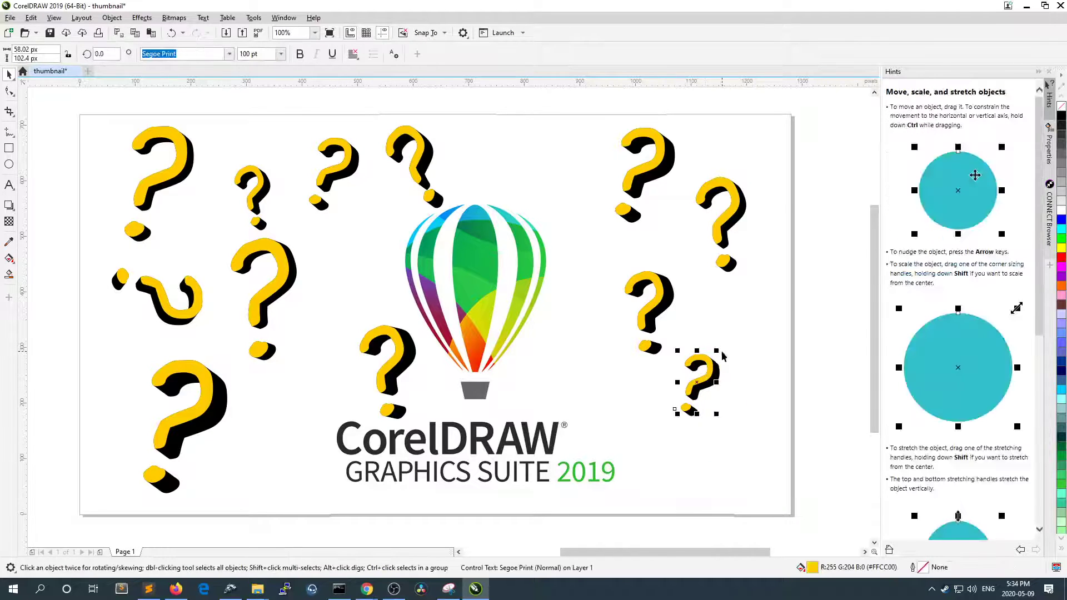
left_click_drag(718, 352, 762, 305)
left_click_drag(726, 343, 740, 406)
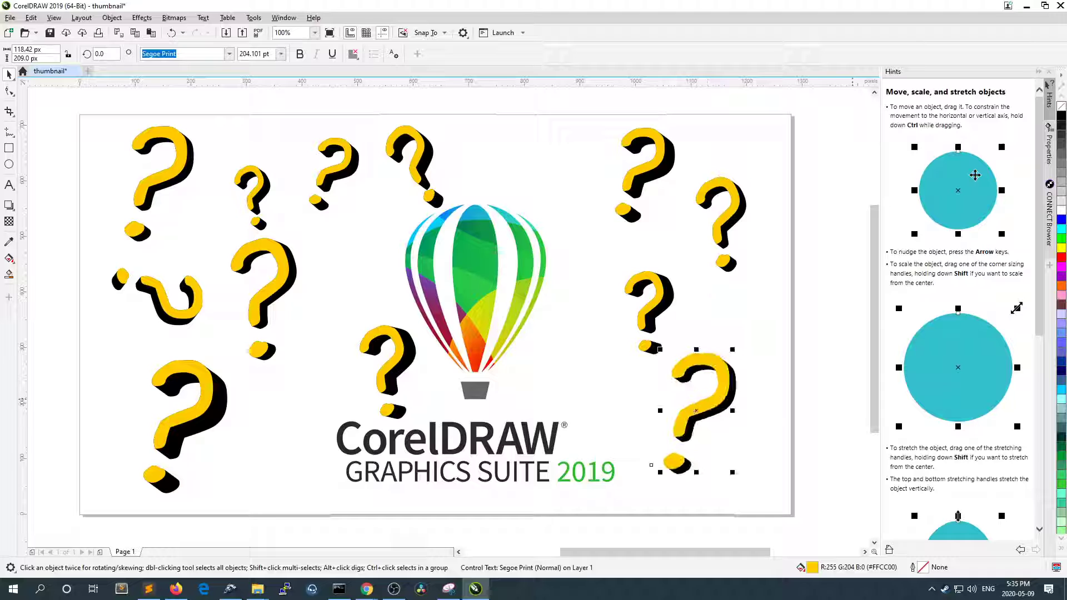
left_click(176, 589)
key("alt+Tab")
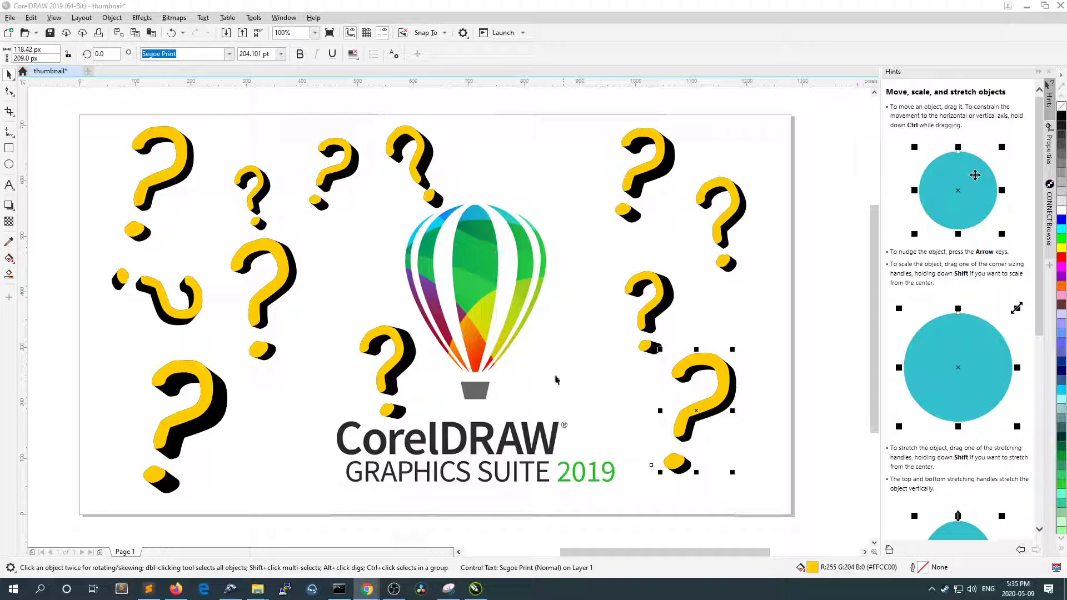
left_click(568, 236)
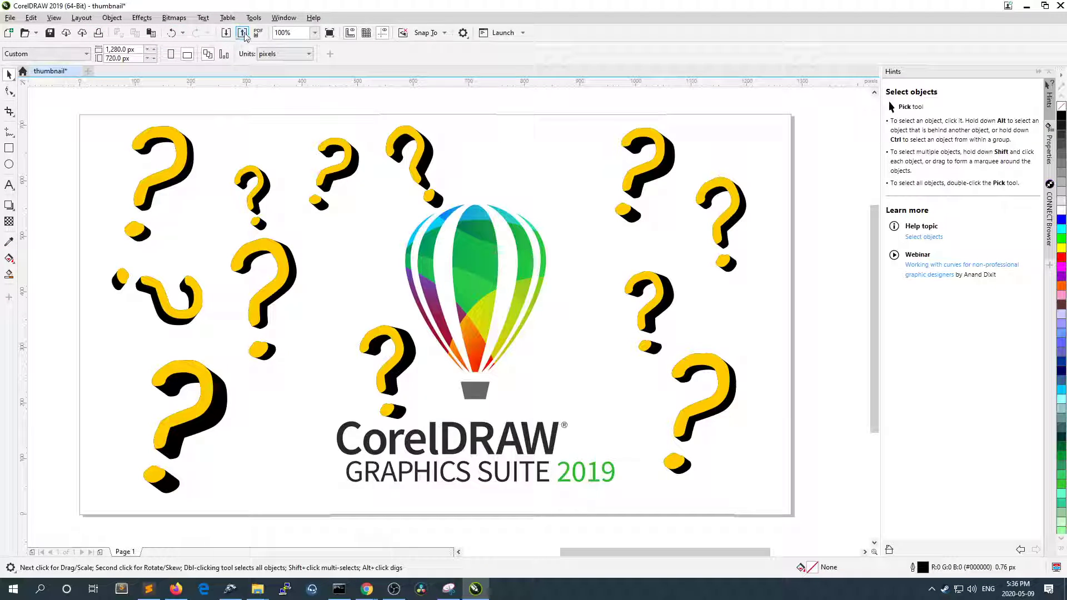
left_click(243, 32)
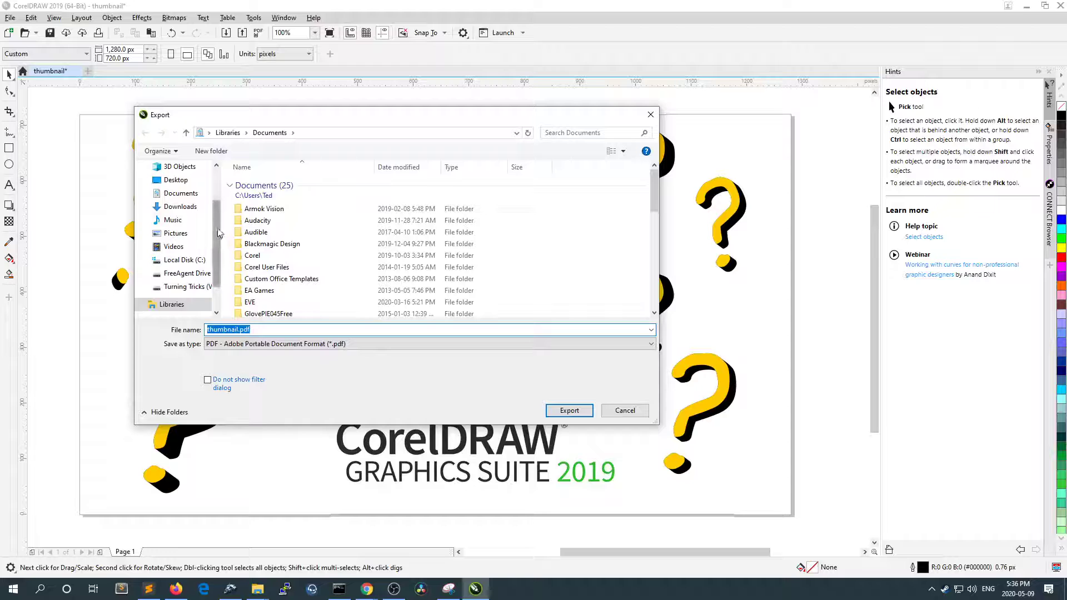
scroll(222, 231, "up", 2)
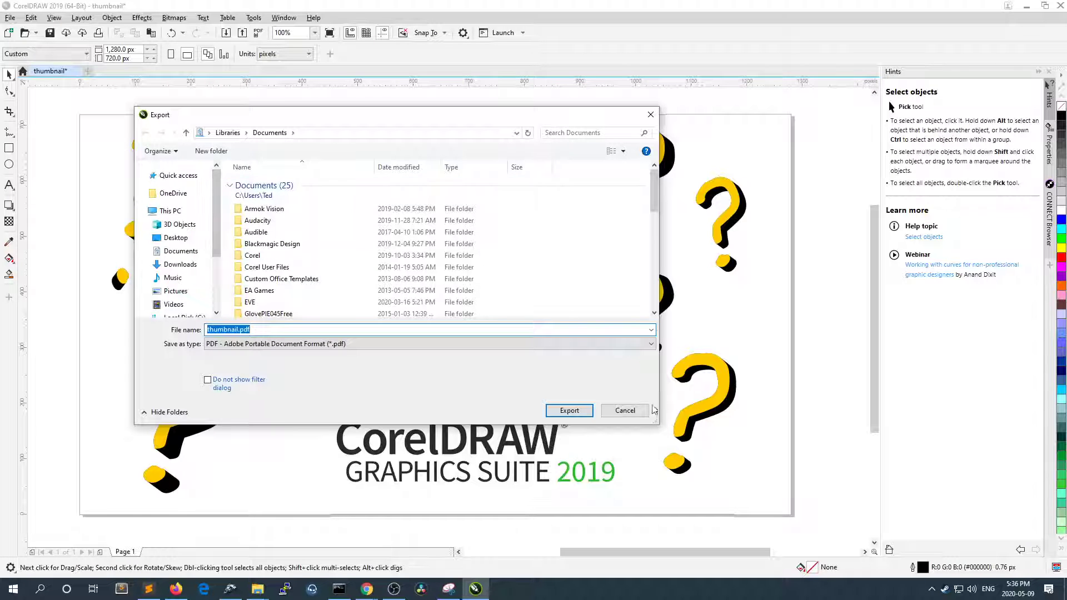
left_click(625, 410)
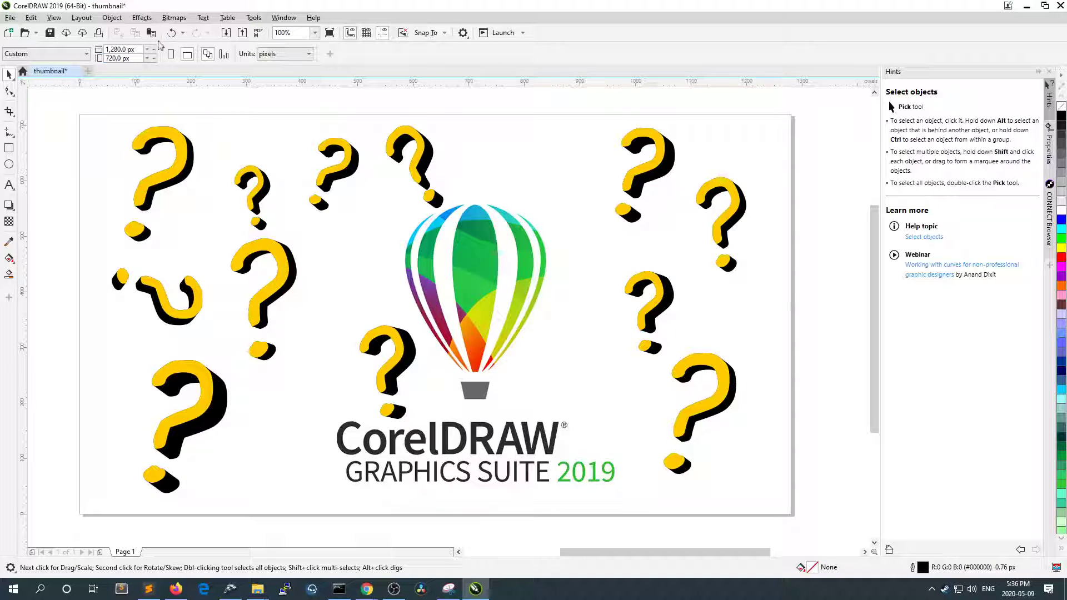
- Export the page to the Desktop as thumbnail.png in PNG format with transparency turned off
left_click(243, 33)
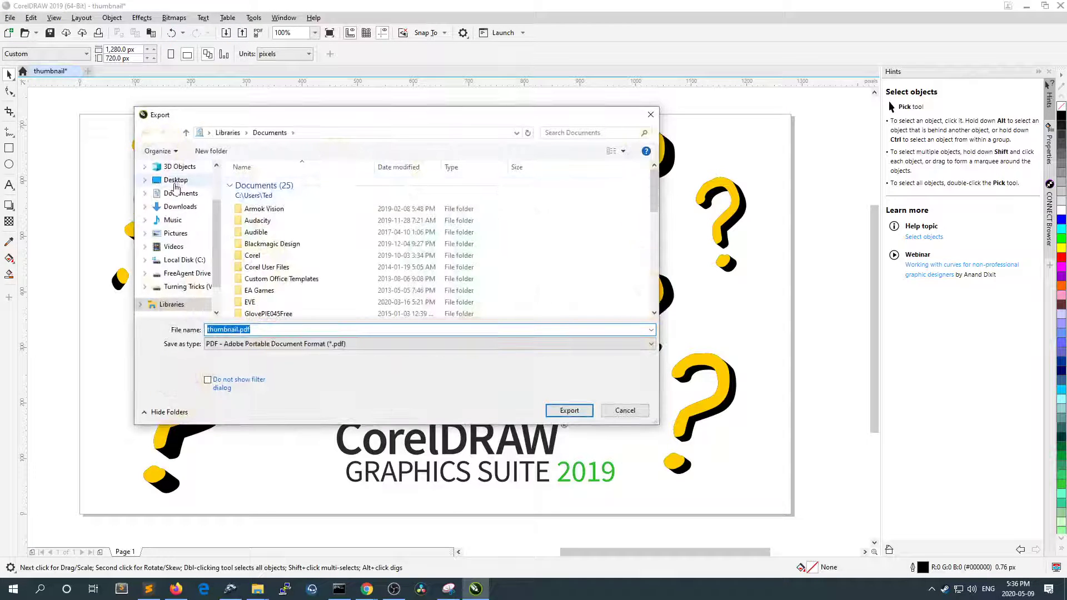
left_click(177, 181)
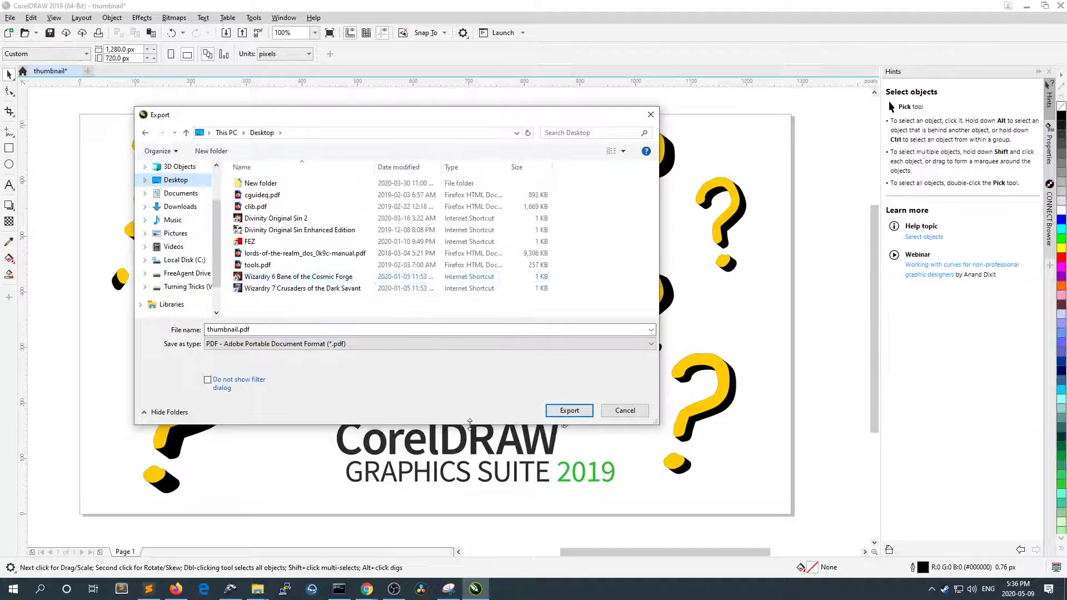
left_click(289, 344)
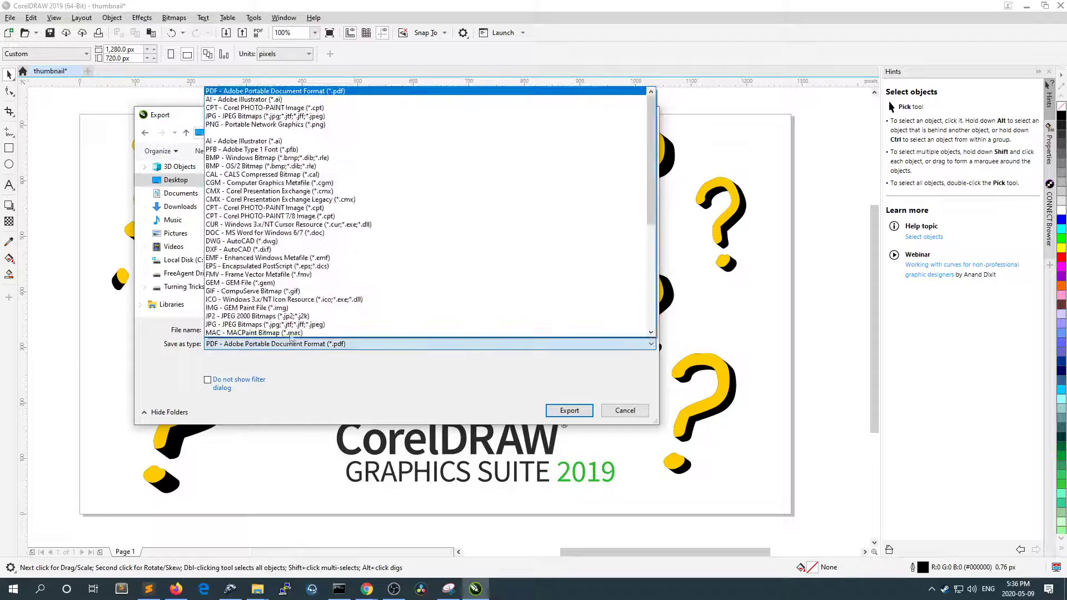
left_click(250, 125)
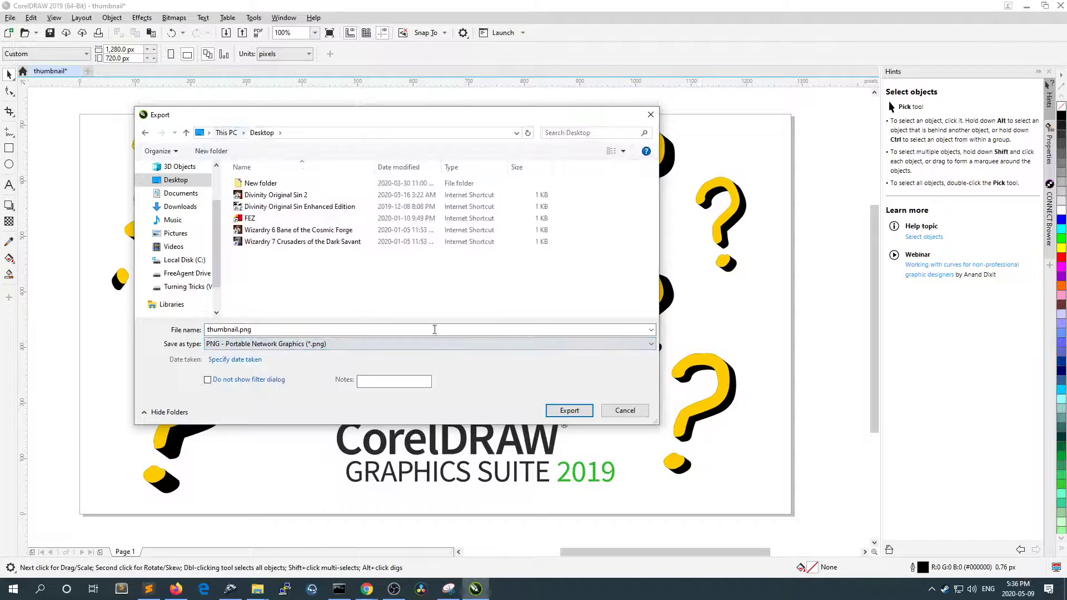
left_click(560, 414)
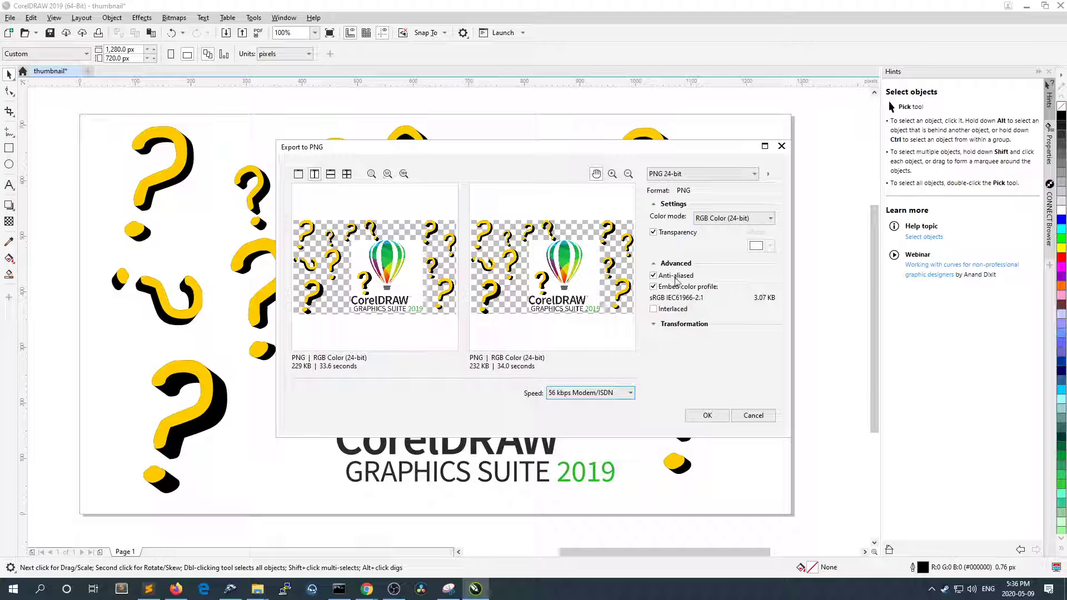
left_click(681, 233)
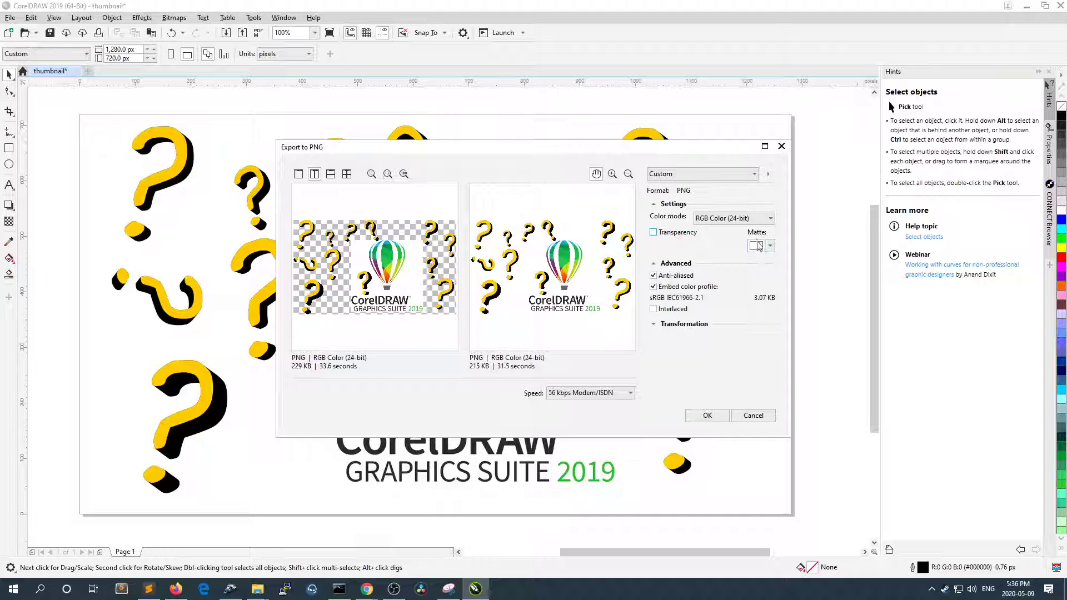
left_click(718, 422)
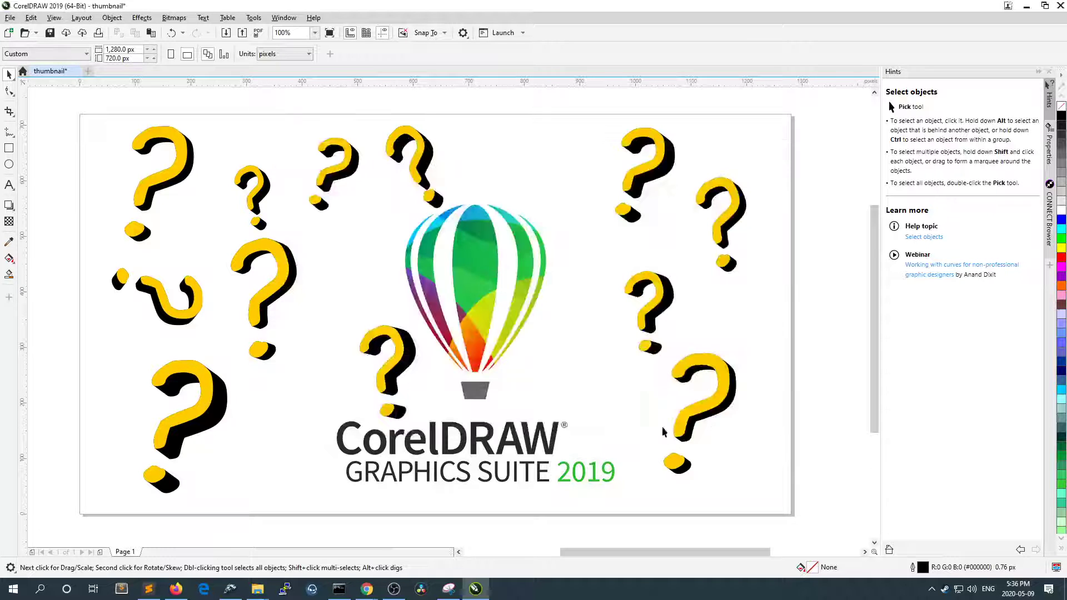
- Switch to the ROCCAT Swarm keyboard driver, activate Profile Slot 1, apply it and dismiss the update notification
left_click(265, 593)
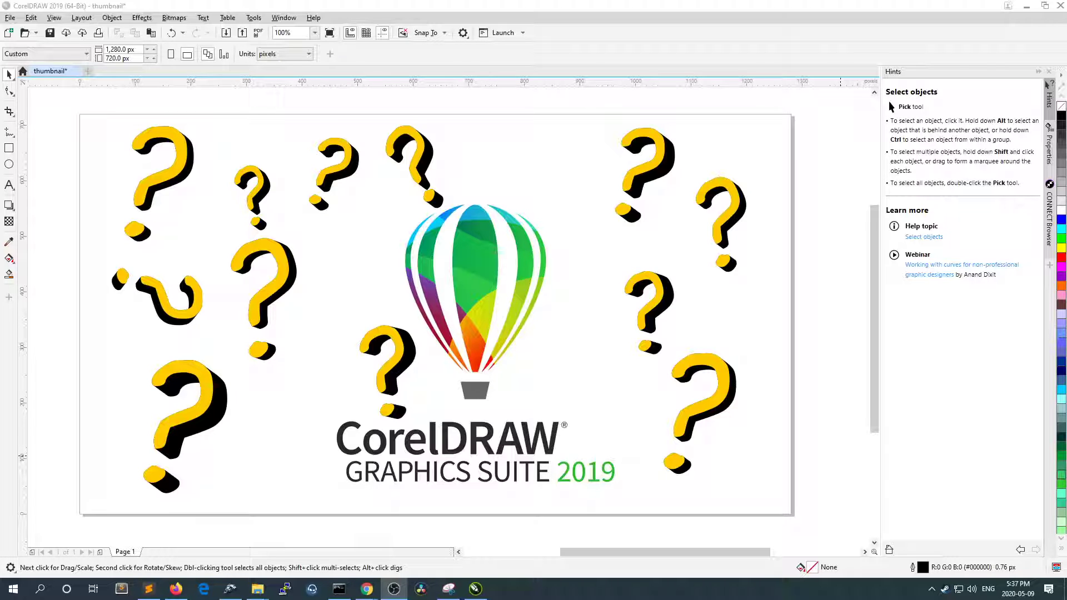
left_click(931, 589)
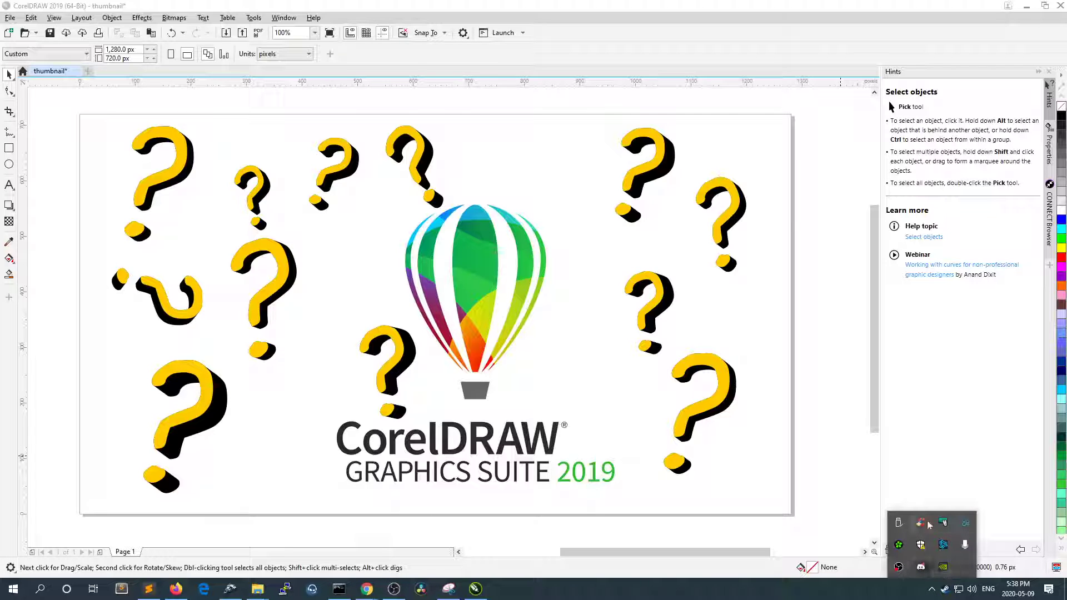
left_click(967, 522)
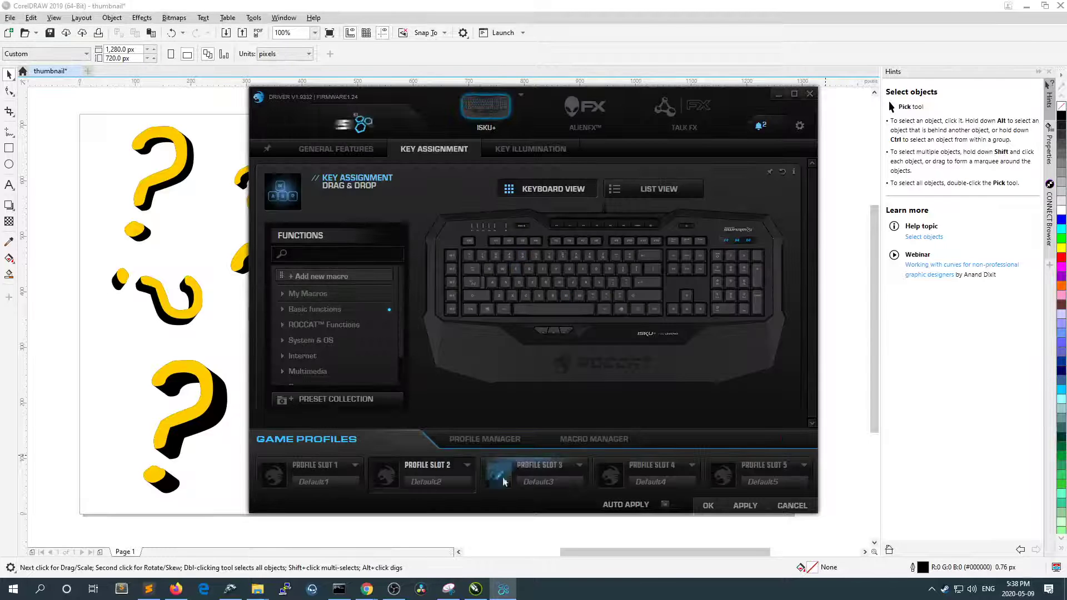
left_click(321, 466)
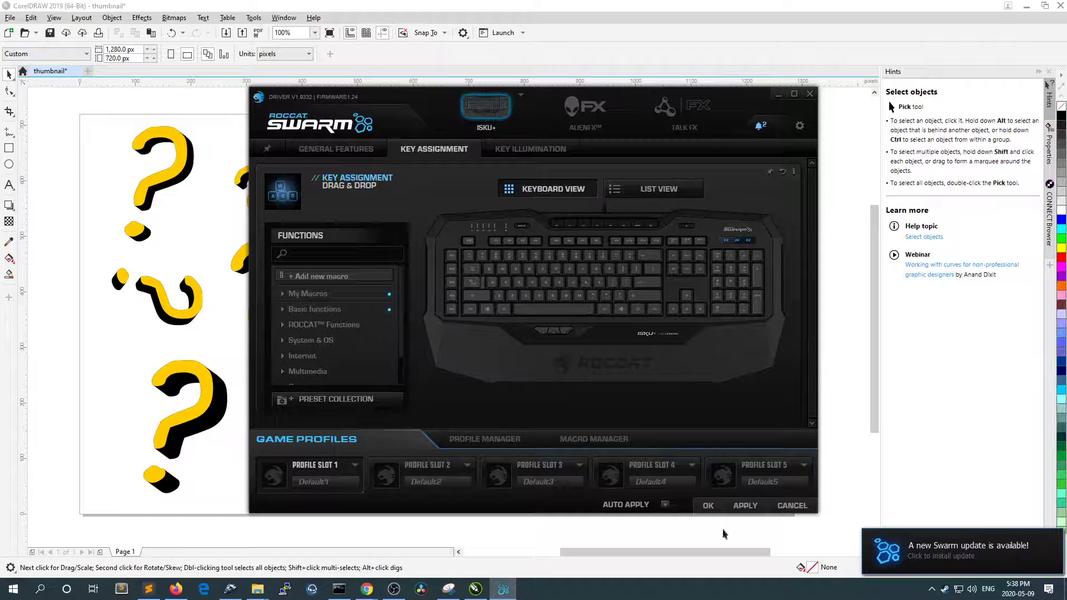
left_click(748, 506)
left_click(705, 505)
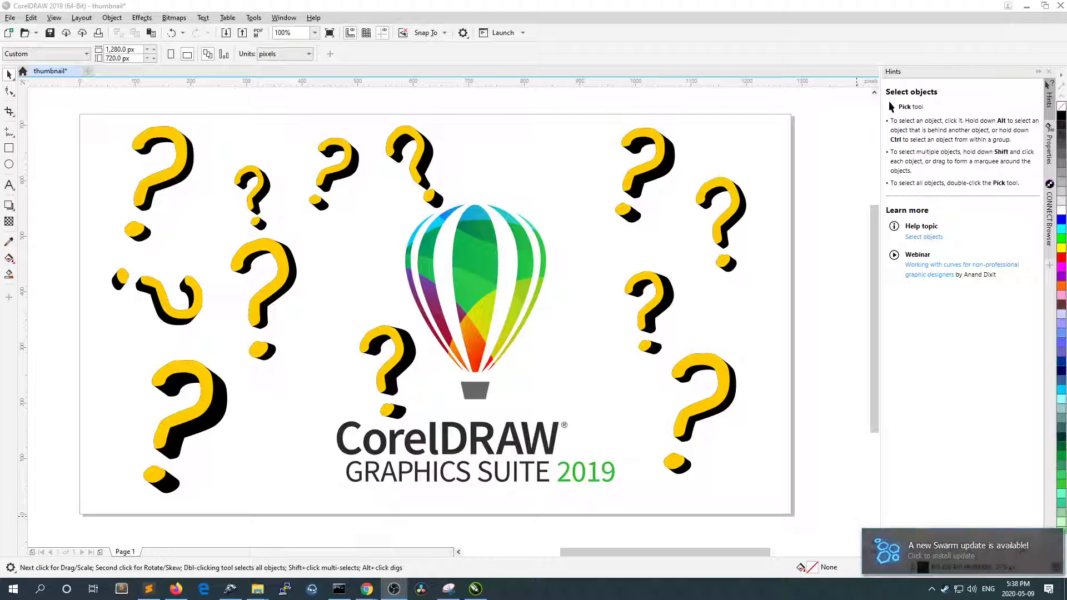
left_click(1021, 548)
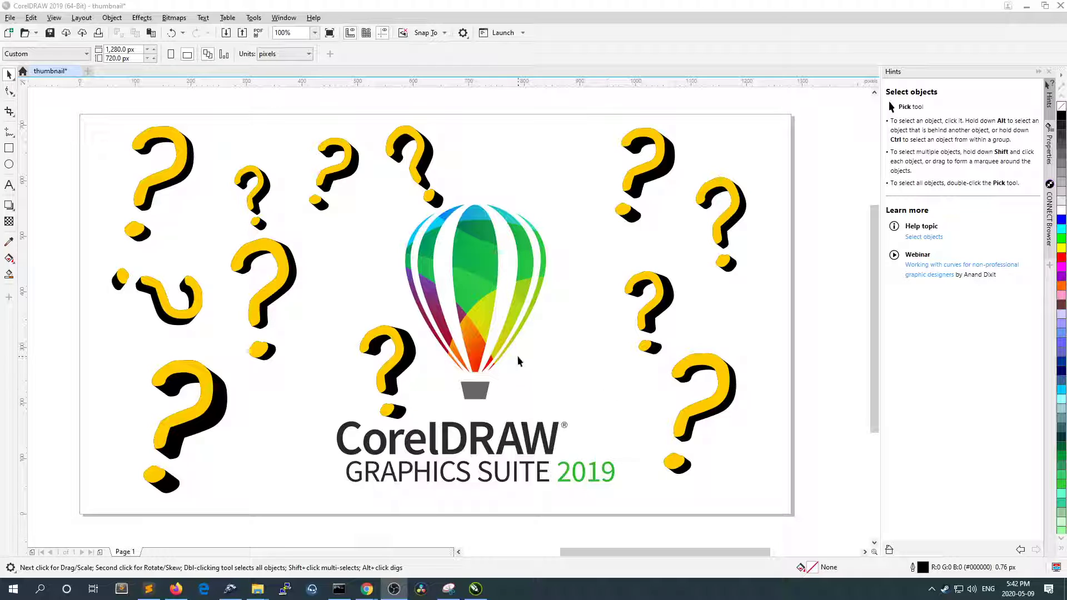
- Exit Steam from its system tray entry
left_click(502, 173)
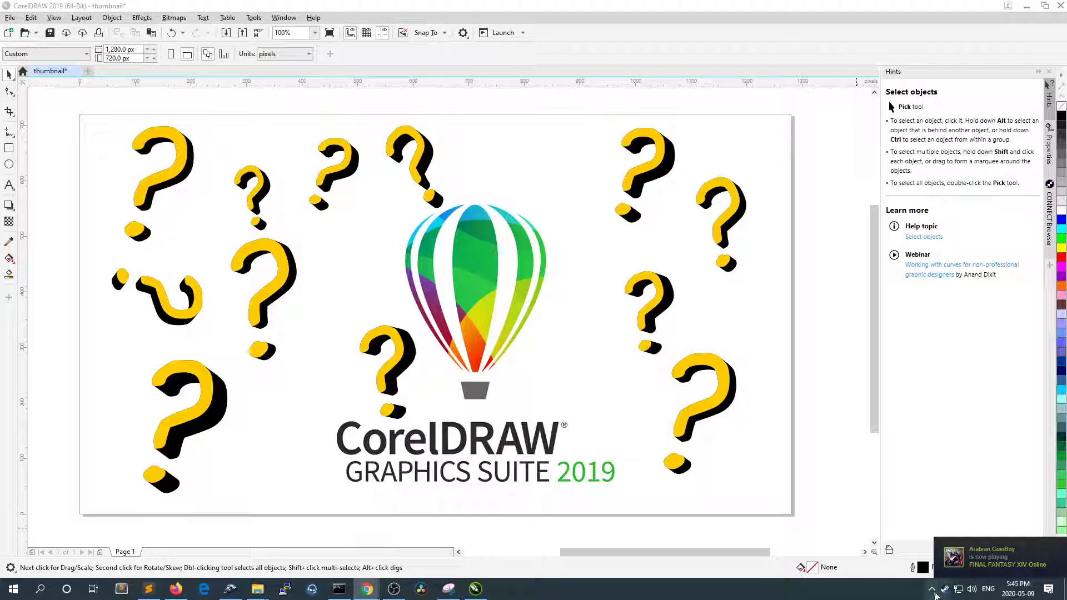
left_click(932, 589)
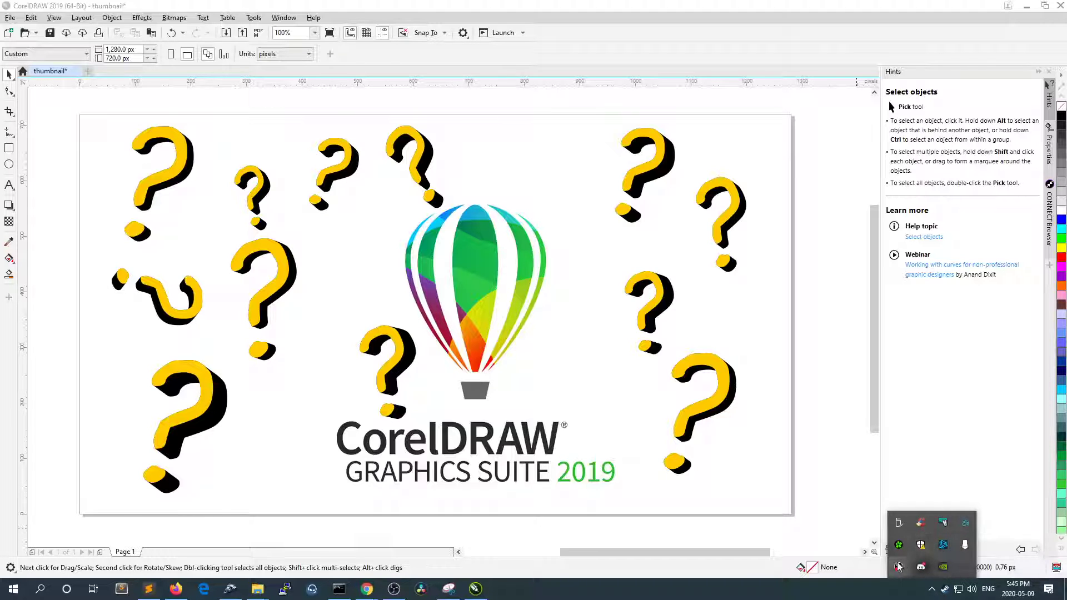
right_click(945, 593)
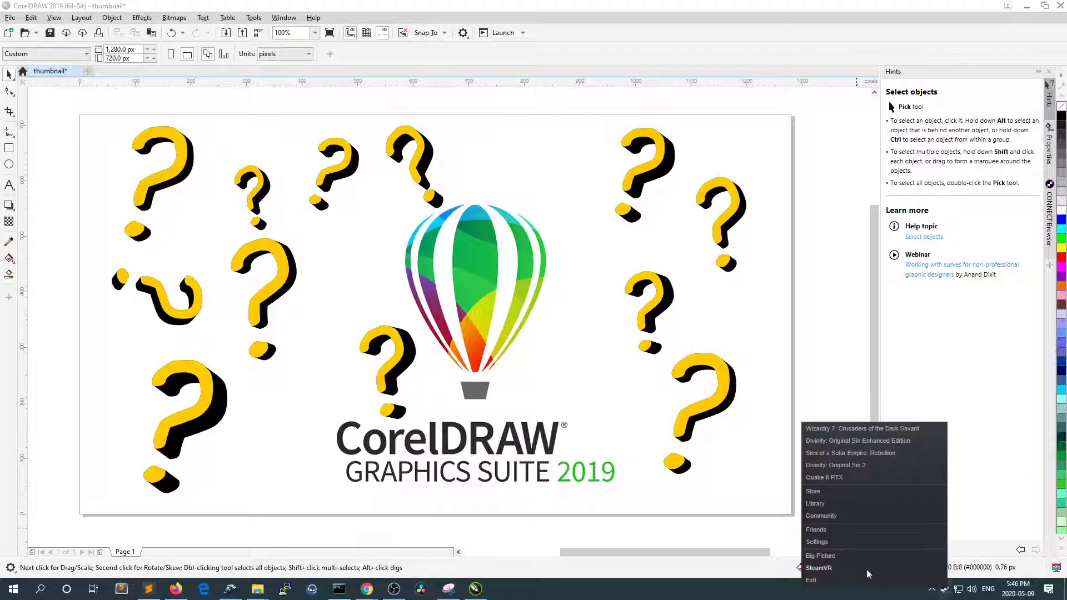
left_click(812, 581)
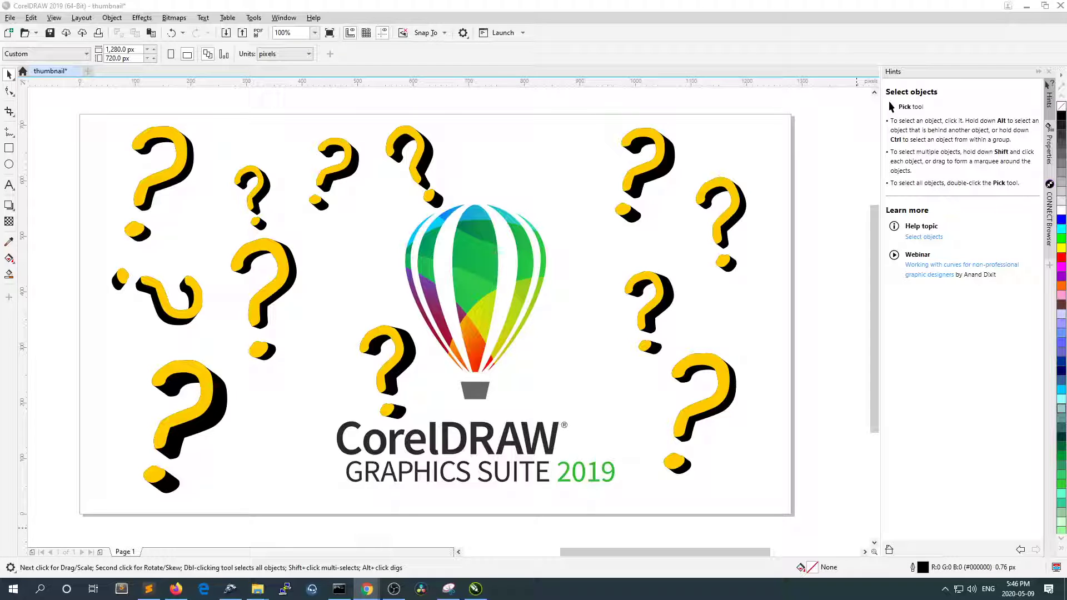
- Return to CorelDRAW and open temple-hallway.cdr from the Wiz 7 Introduction project folder
left_click(227, 6)
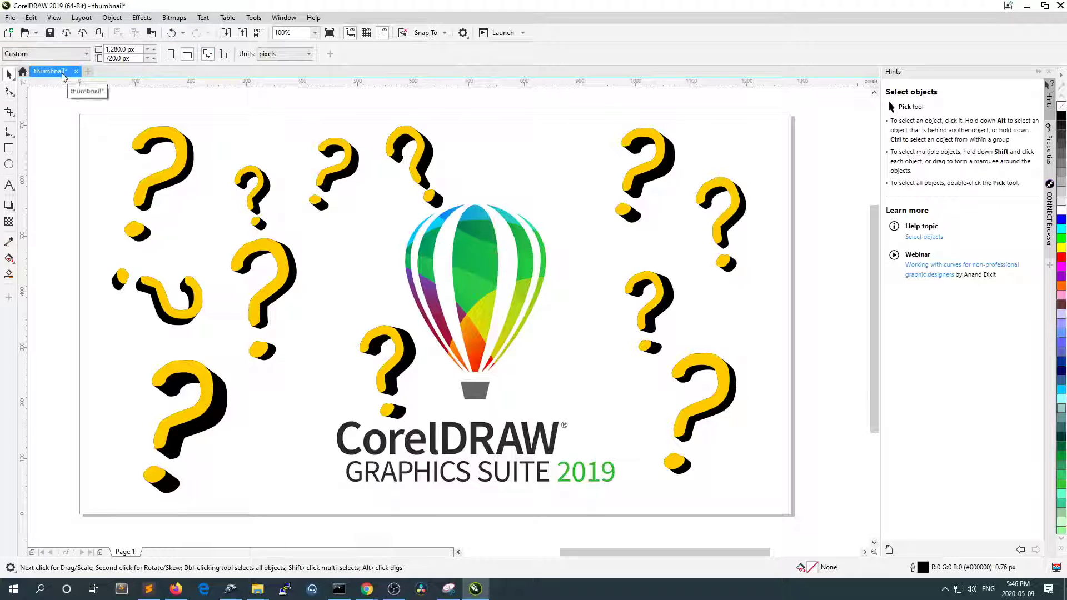
key("ctrl+s")
left_click(625, 417)
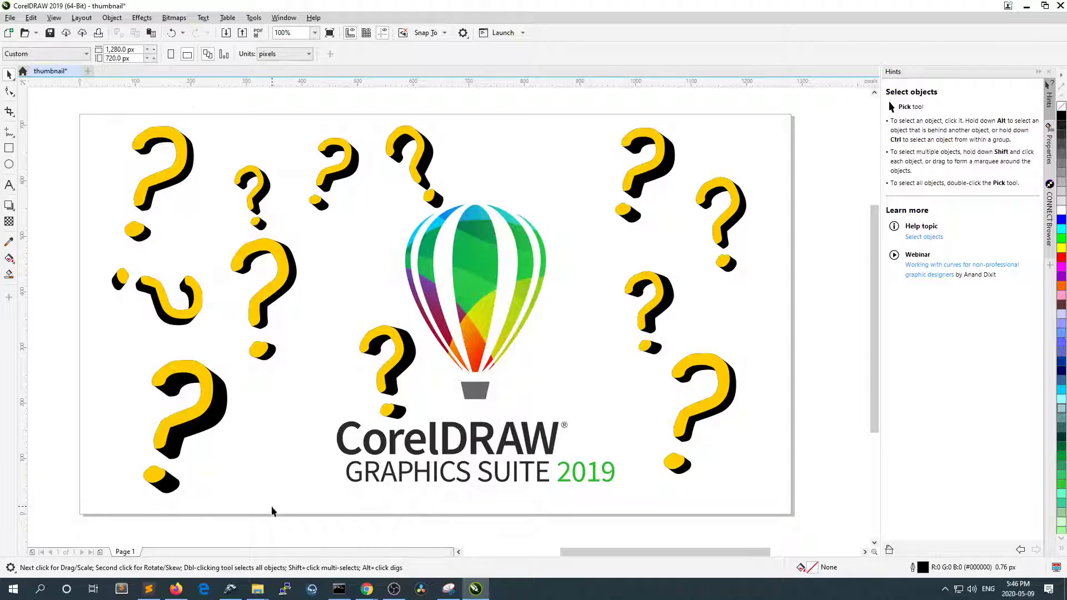
mouse_move(257, 590)
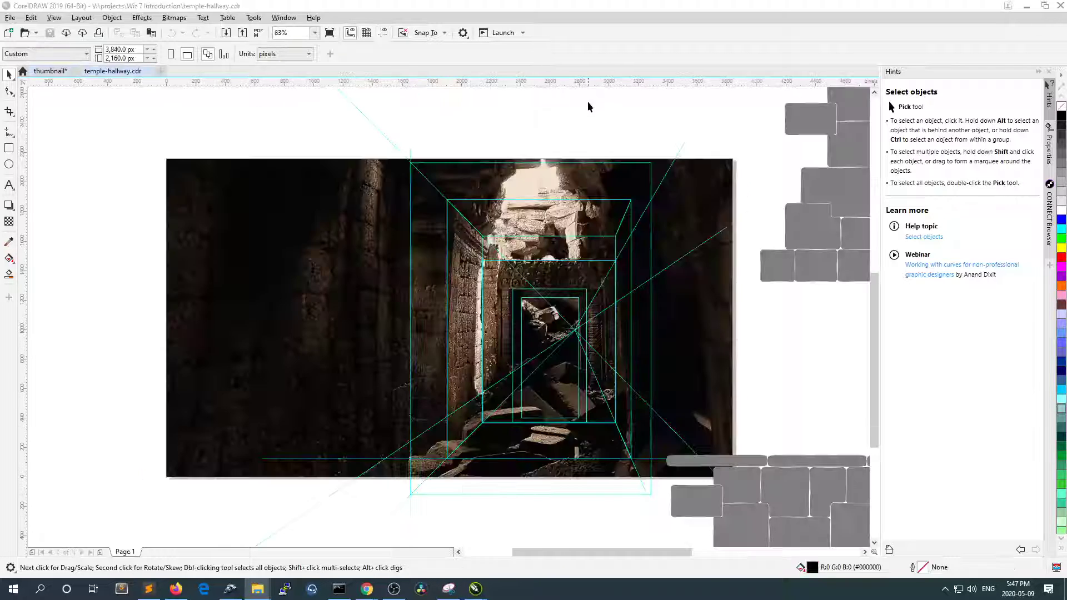
scroll(425, 139, "down", 6)
scroll(517, 167, "up", 3)
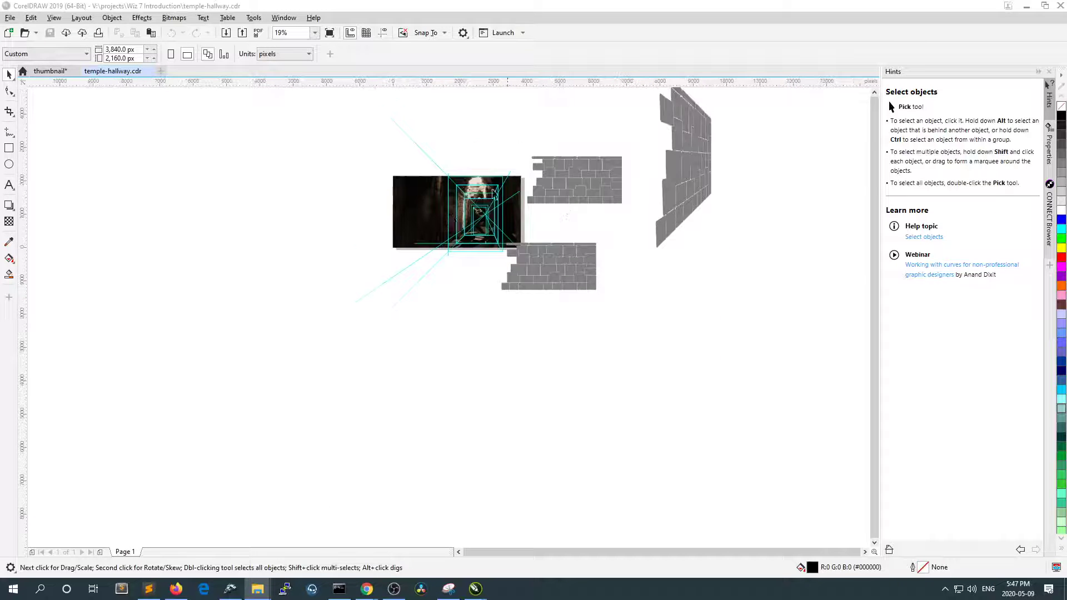
scroll(478, 159, "up", 2)
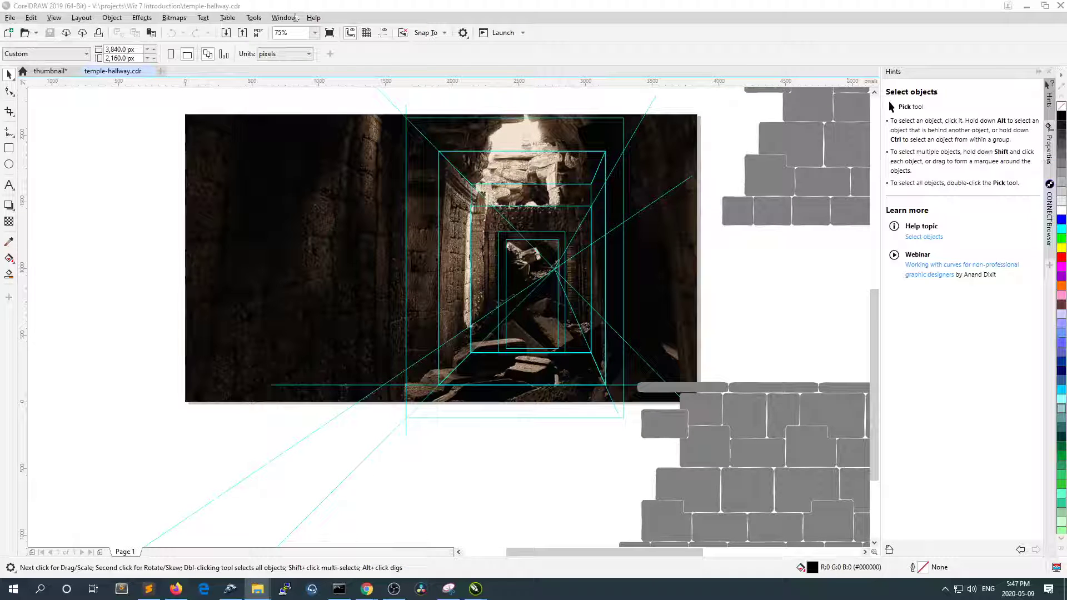
- Display the document's list of objects and layers, and hide the Layer 1 and Perspective Guides layers
left_click(259, 18)
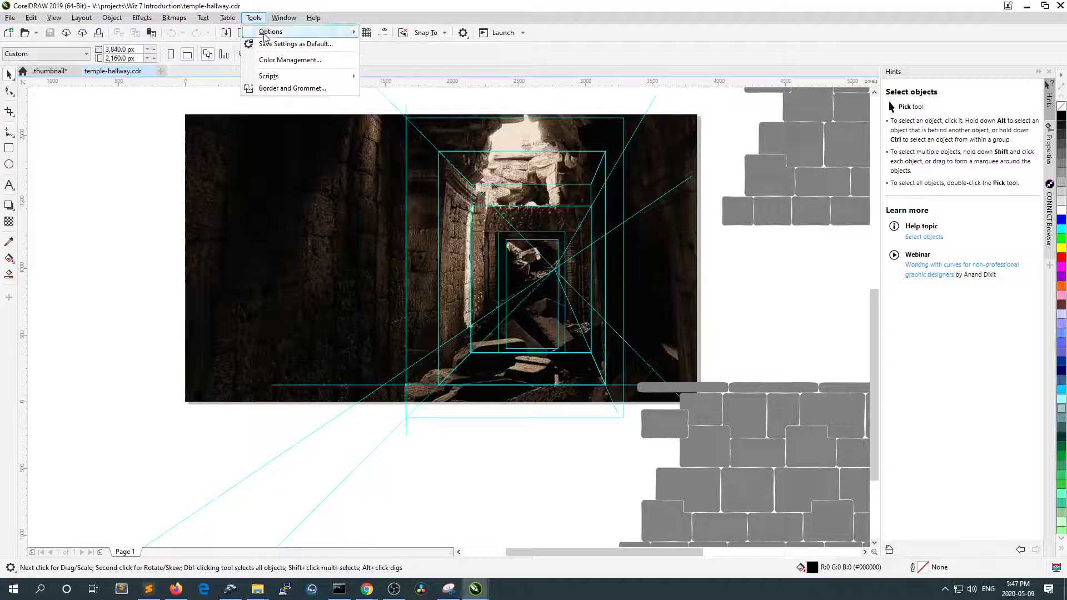
mouse_move(282, 21)
mouse_move(321, 165)
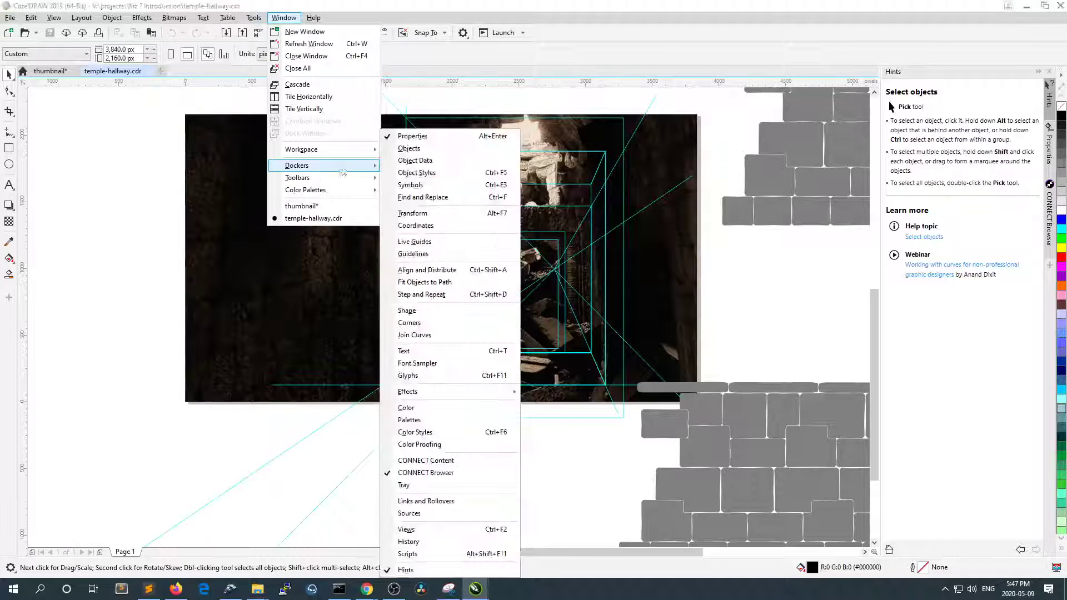
left_click(411, 148)
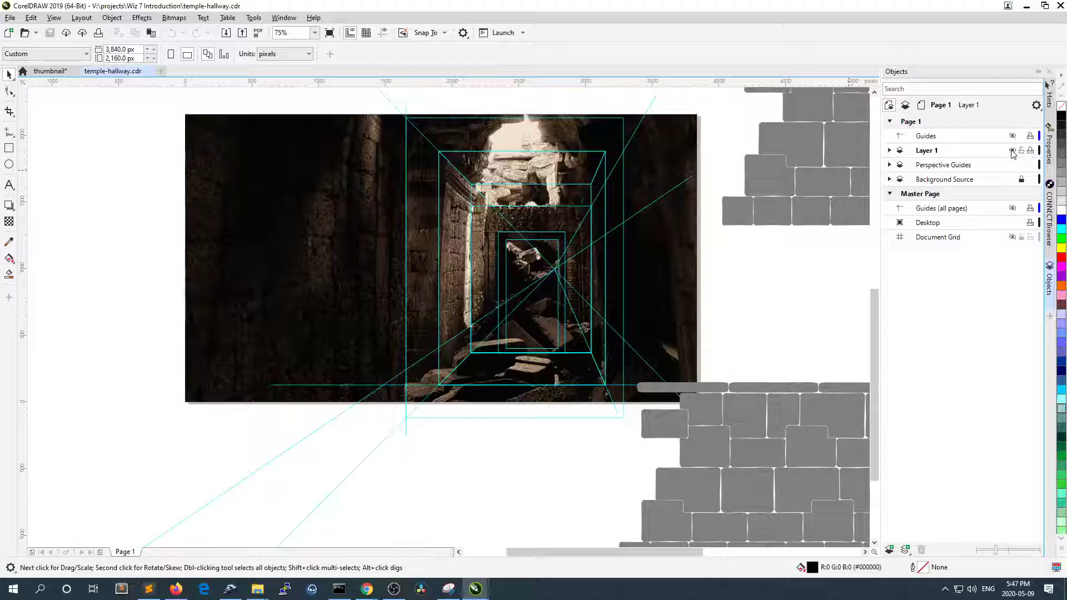
left_click(1013, 150)
left_click(1013, 164)
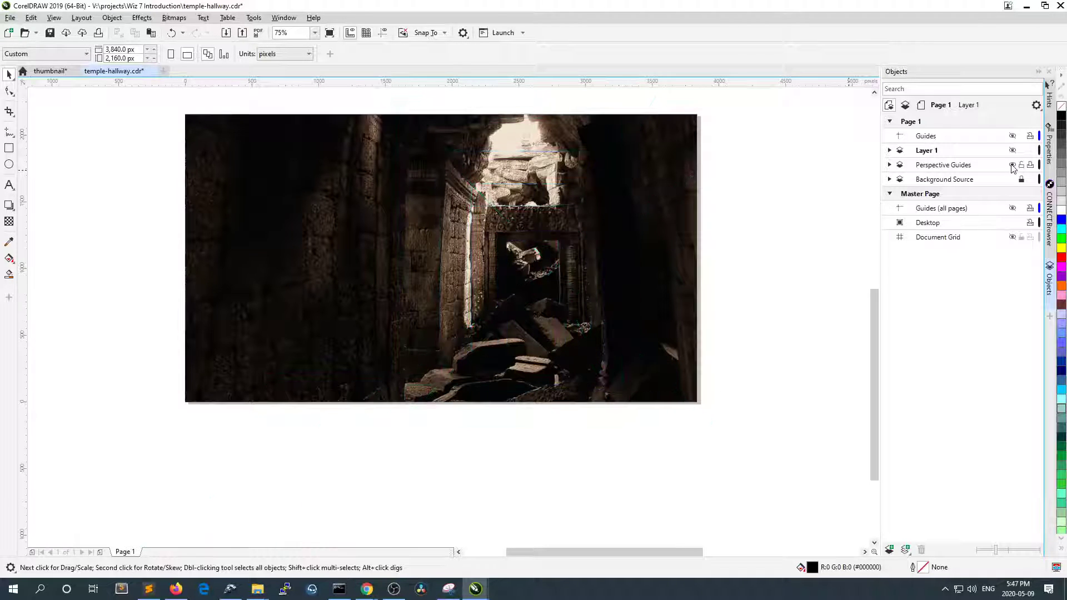
- Switch to the workspace whose fuller toolbox includes a separate Zoom tool
scroll(366, 242, "up", 3)
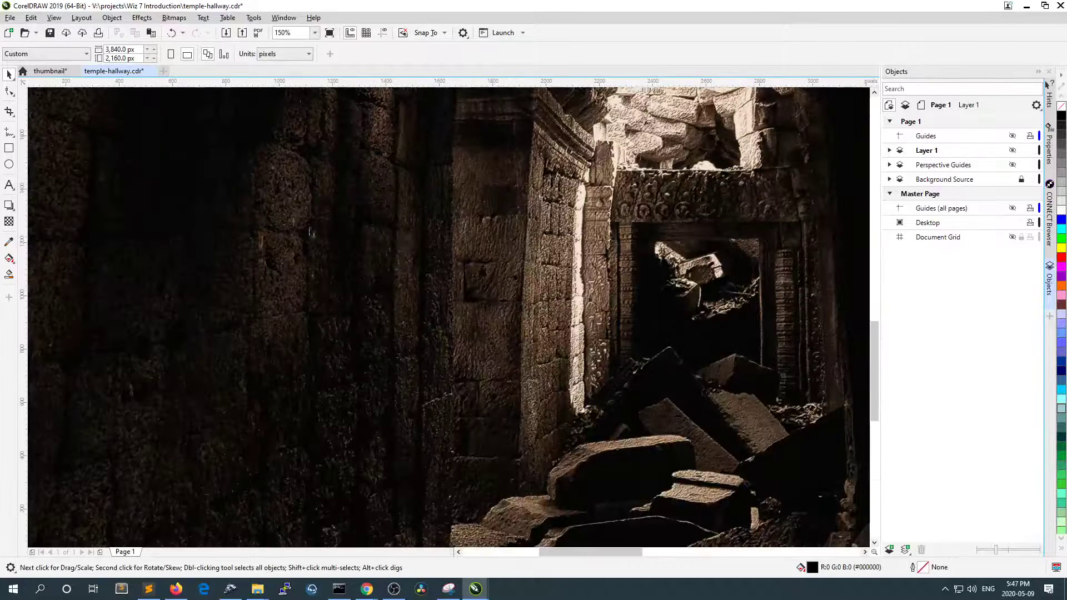
scroll(227, 182, "down", 3)
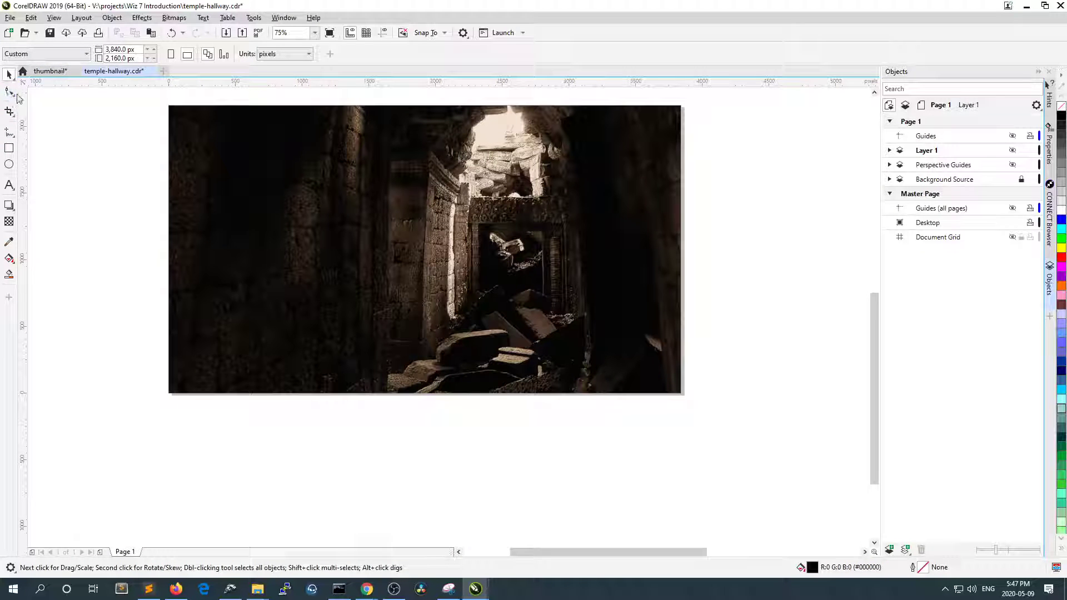
left_click(284, 18)
mouse_move(260, 19)
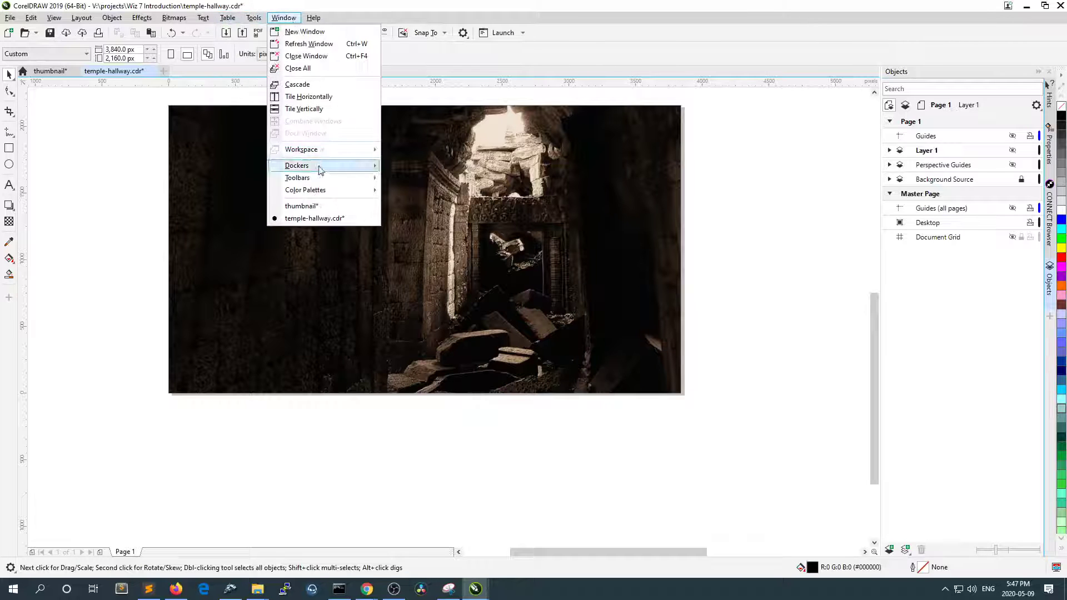
mouse_move(321, 170)
left_click(410, 162)
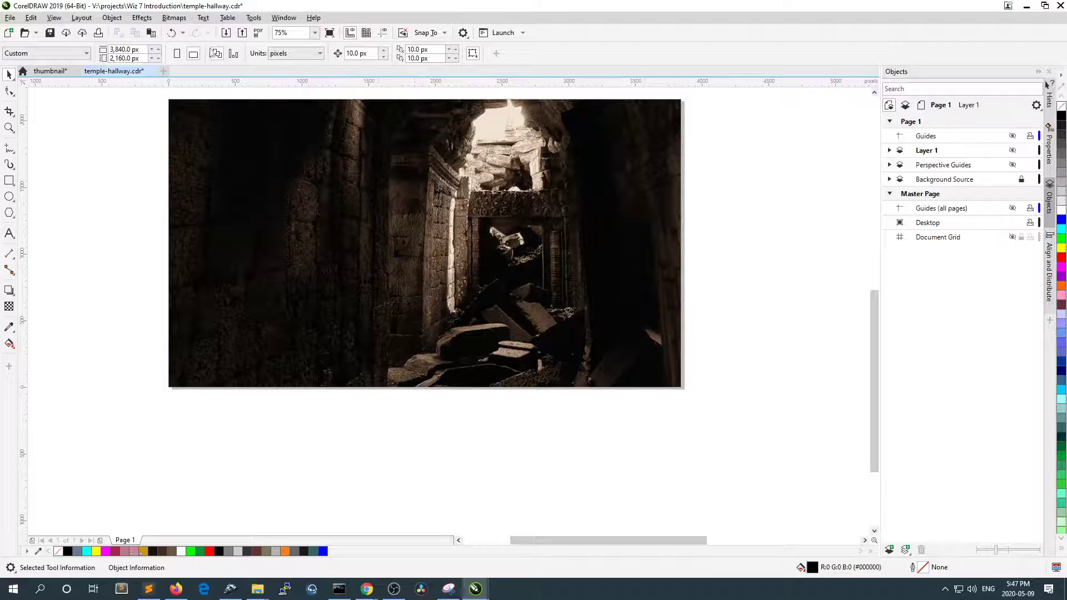
- Frame the whole hallway page with the Zoom tool to enlarge it, and return to the Pick tool
left_click(9, 127)
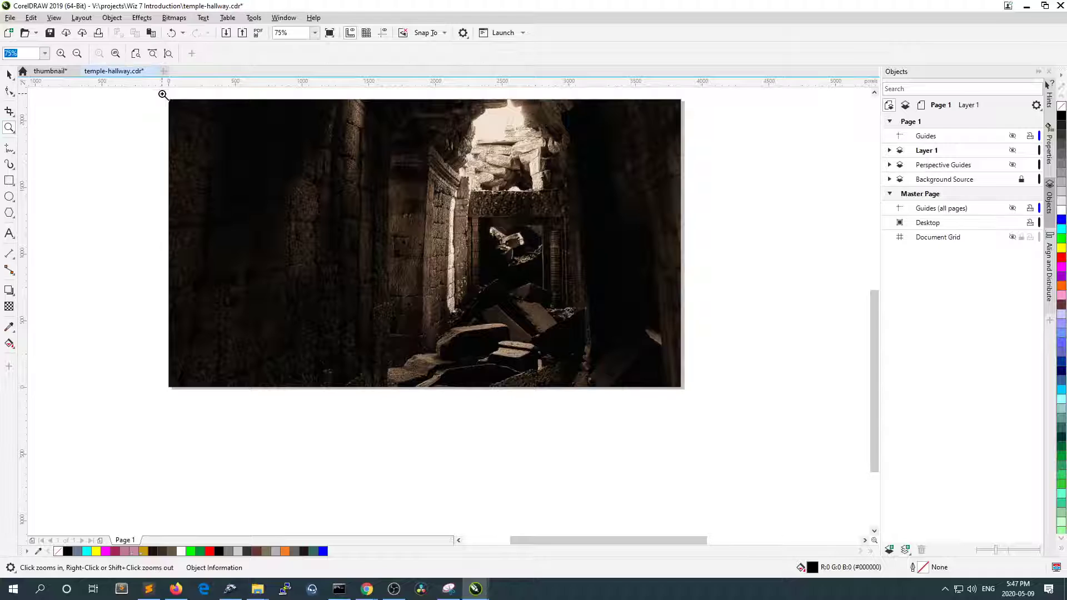
left_click_drag(163, 94, 699, 402)
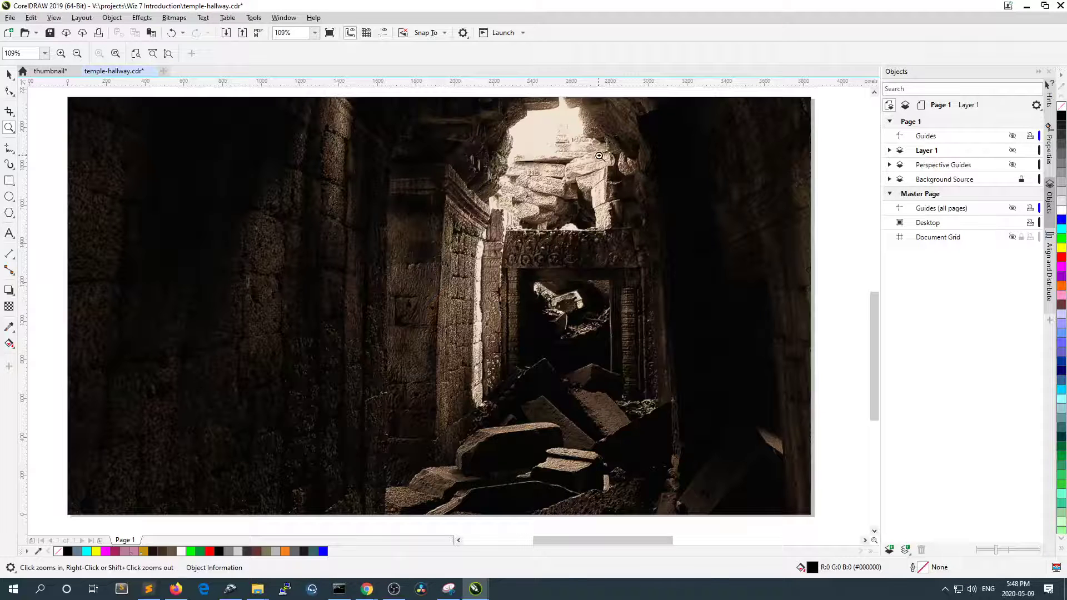
left_click(9, 74)
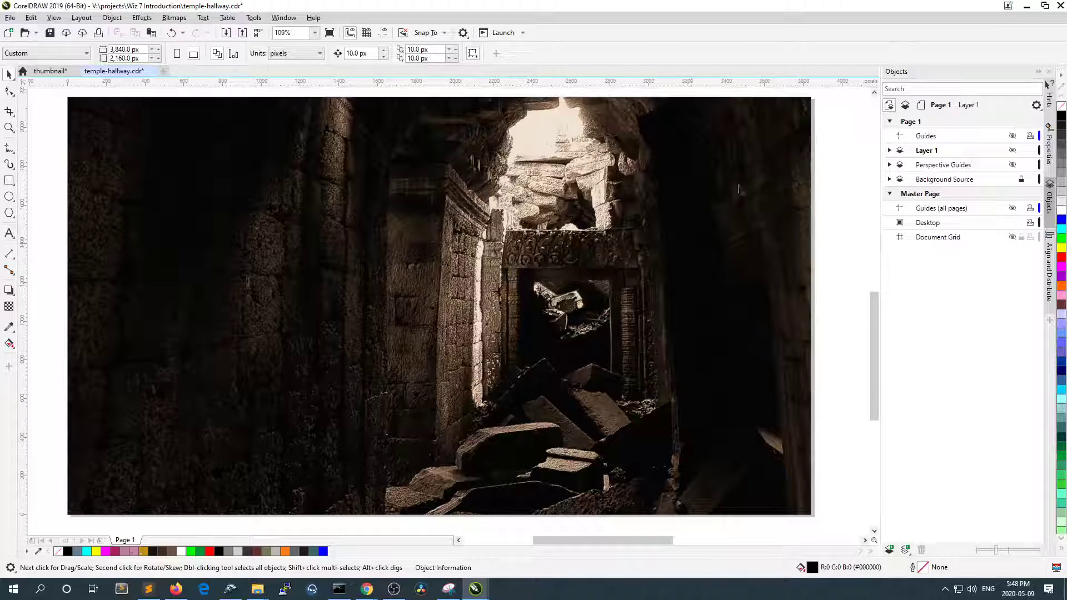
- Make the Perspective Guides layer visible over the hallway photo and examine the dark wall on the image's left side
left_click(1012, 166)
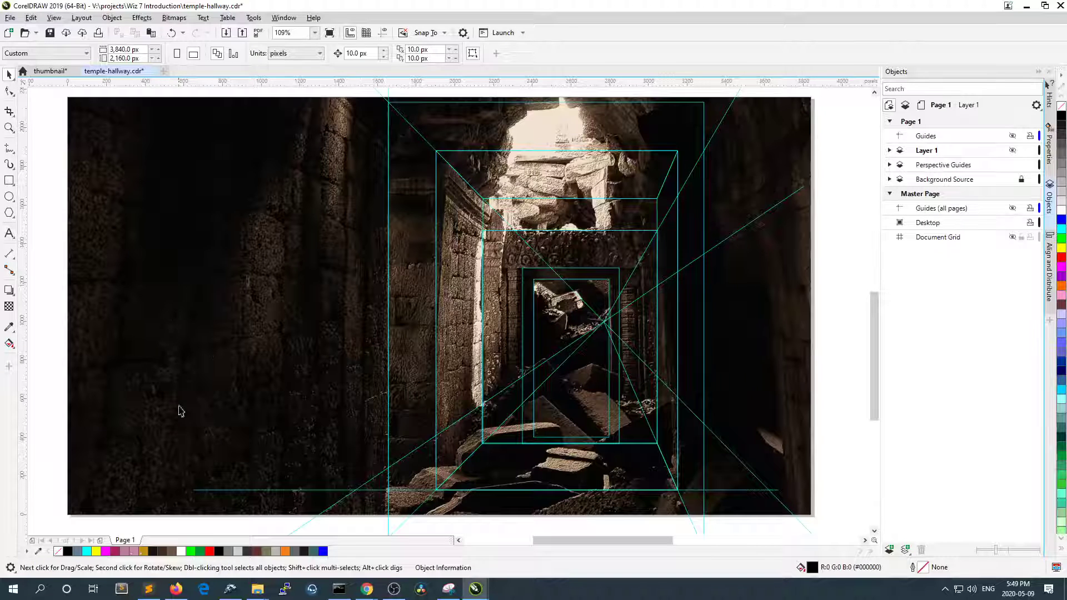
scroll(152, 403, "up", 3)
scroll(150, 412, "up", 3)
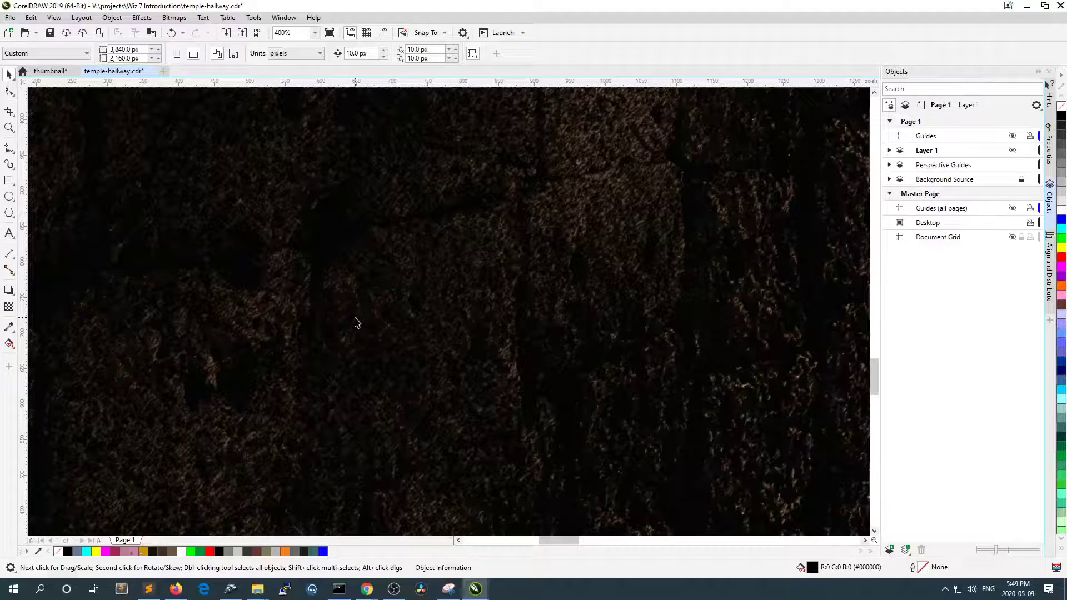
scroll(355, 319, "down", 2)
scroll(357, 300, "down", 2)
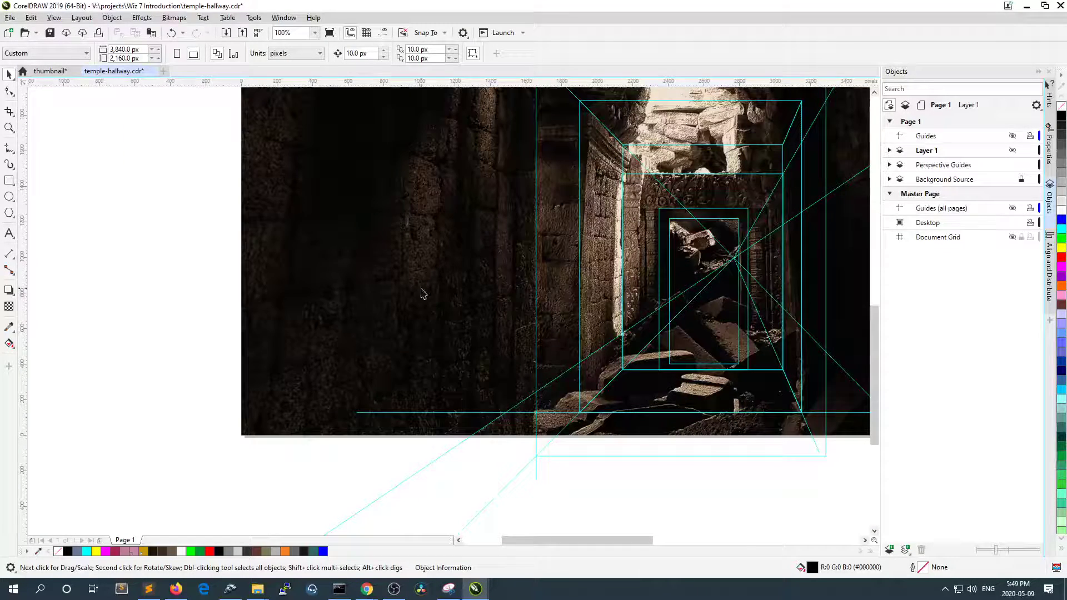
scroll(421, 294, "down", 1)
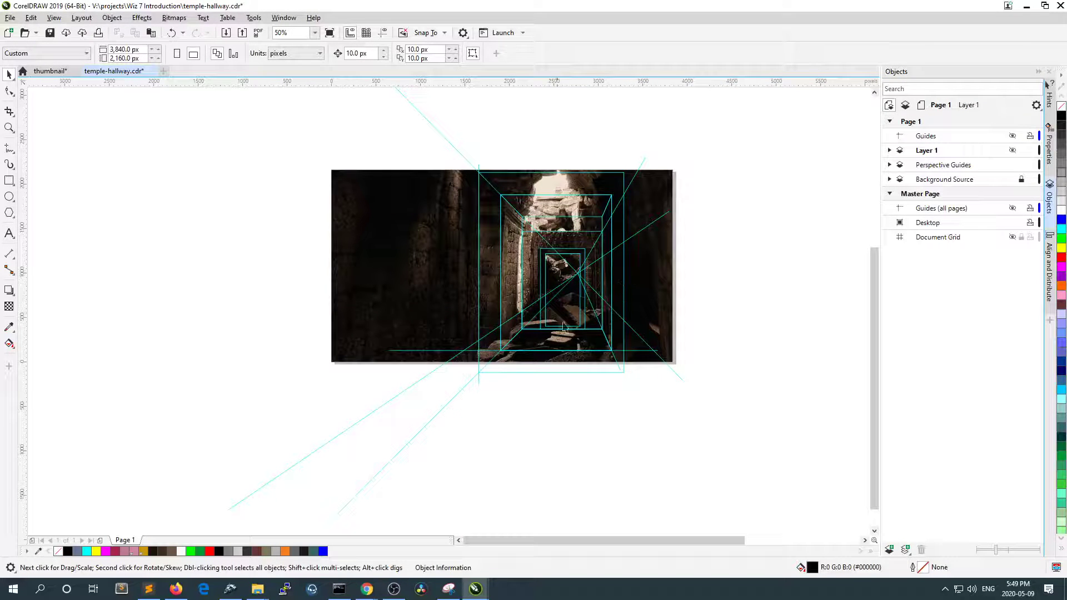
- Select the long diagonal perspective guide that runs from below the page up to the photo's right edge
left_click(343, 439)
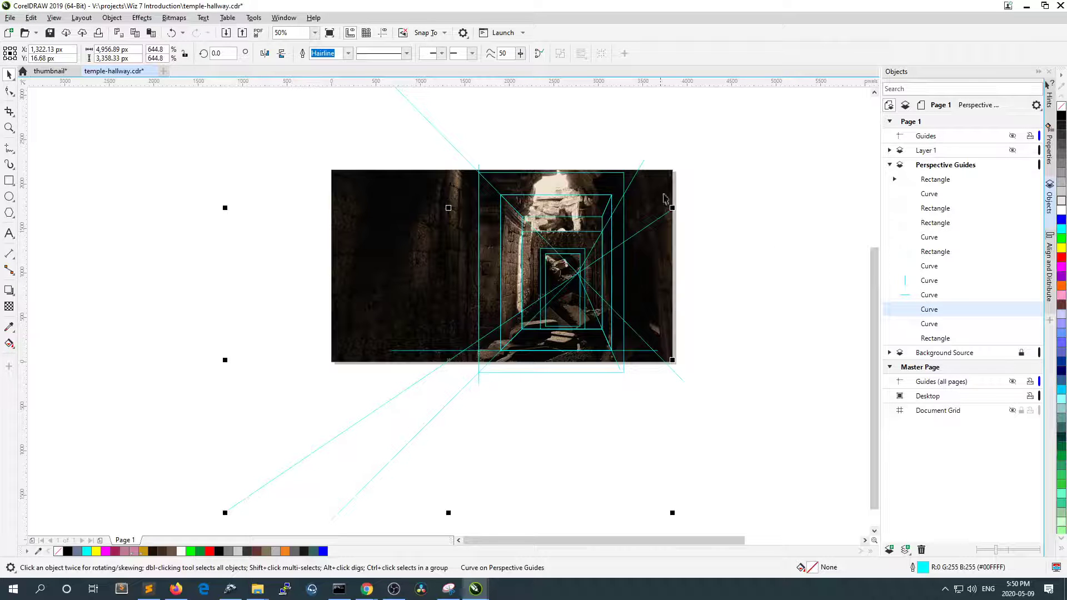
scroll(664, 228, "down", 1)
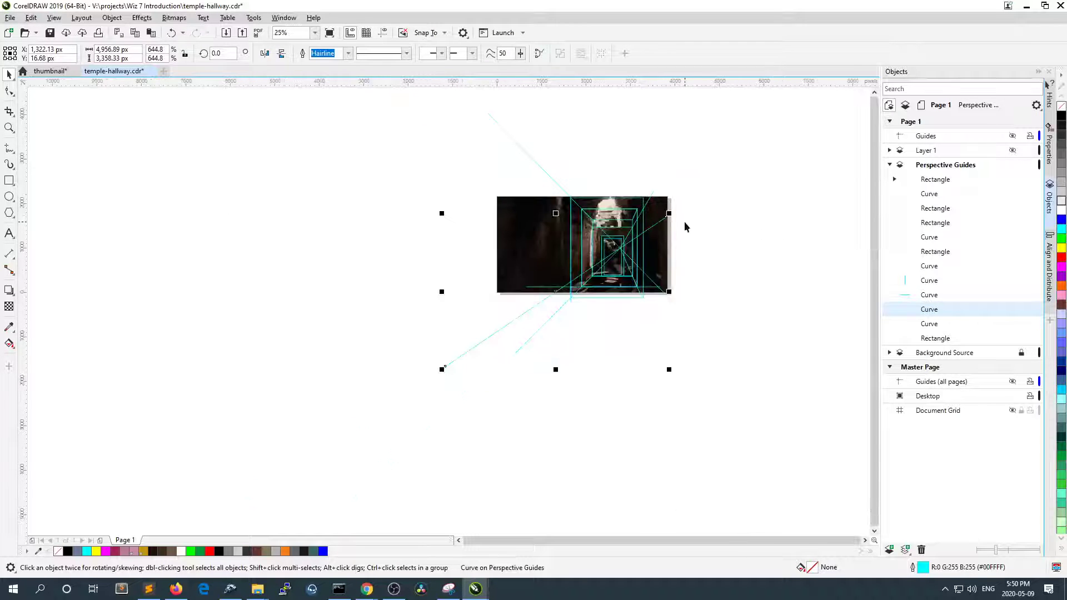
scroll(685, 226, "up", 1)
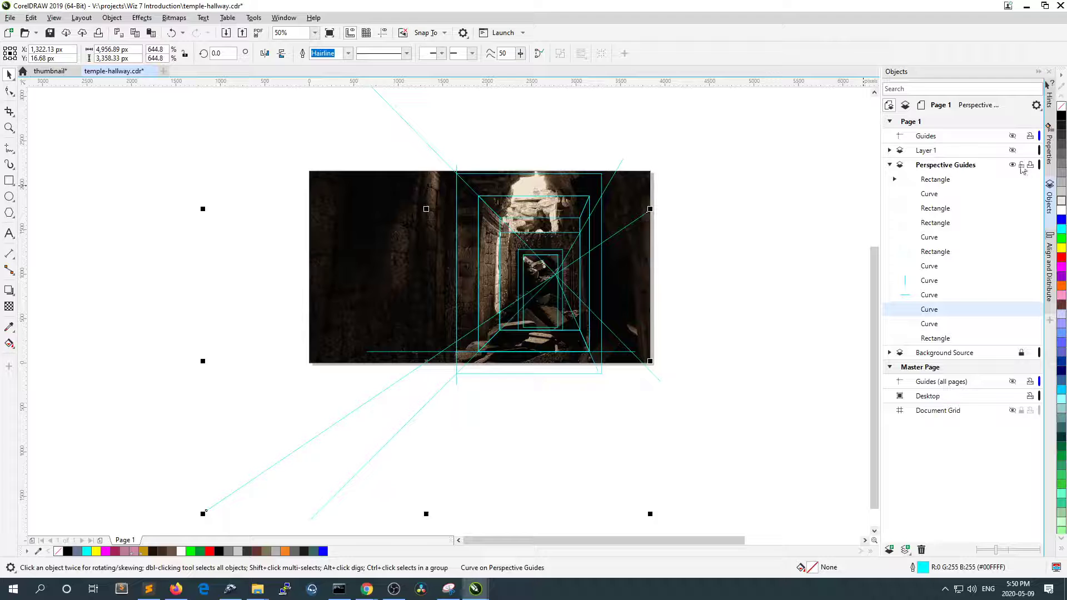
- Make Layer 1 visible again to show the grey stone wall pieces beside the photo
left_click(1013, 152)
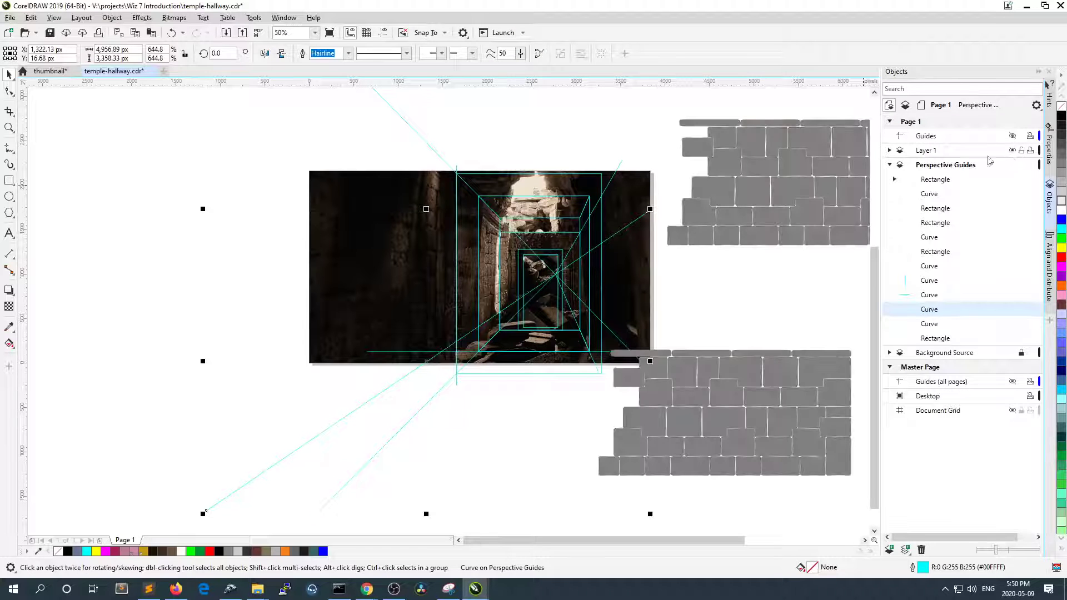
scroll(747, 270, "down", 1)
scroll(776, 236, "up", 1)
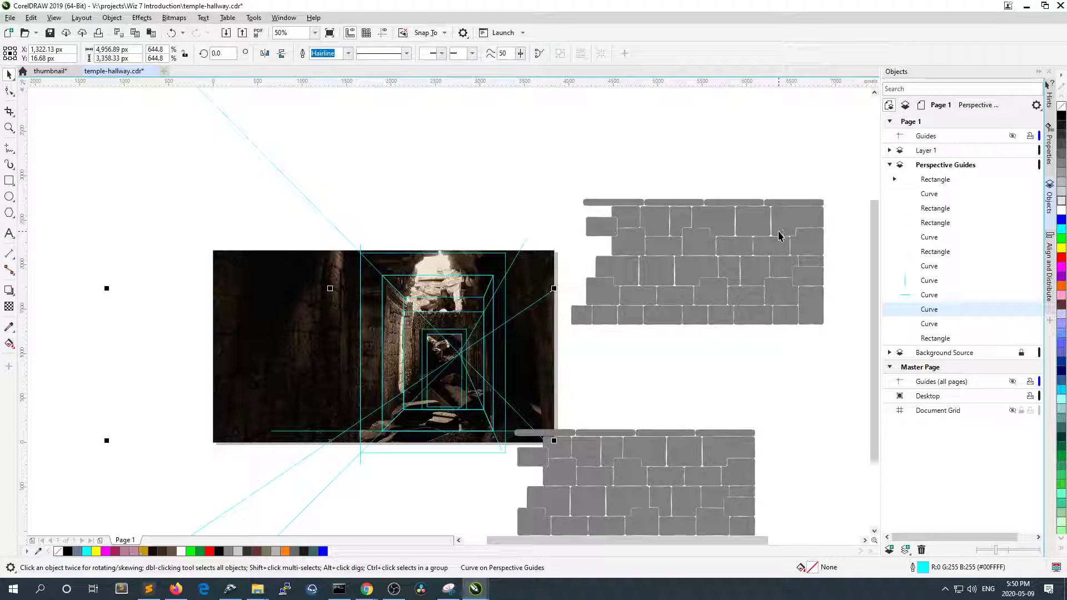
- Delete the lower duplicate of the flat stone wall and select the remaining flat wall beside the hallway photo
left_click(792, 220)
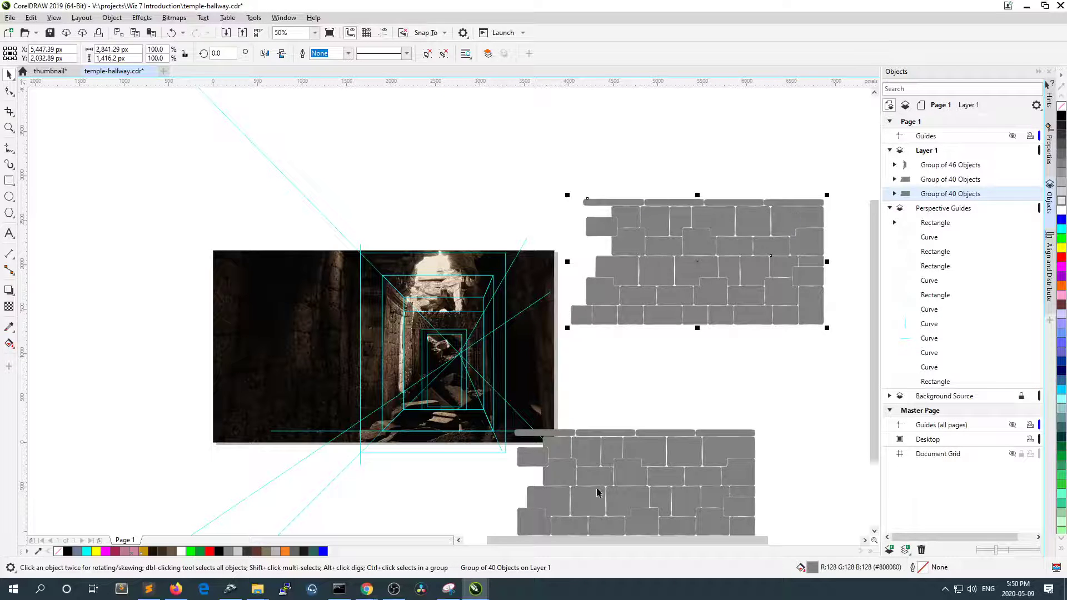
scroll(770, 387, "down", 1)
scroll(769, 386, "up", 1)
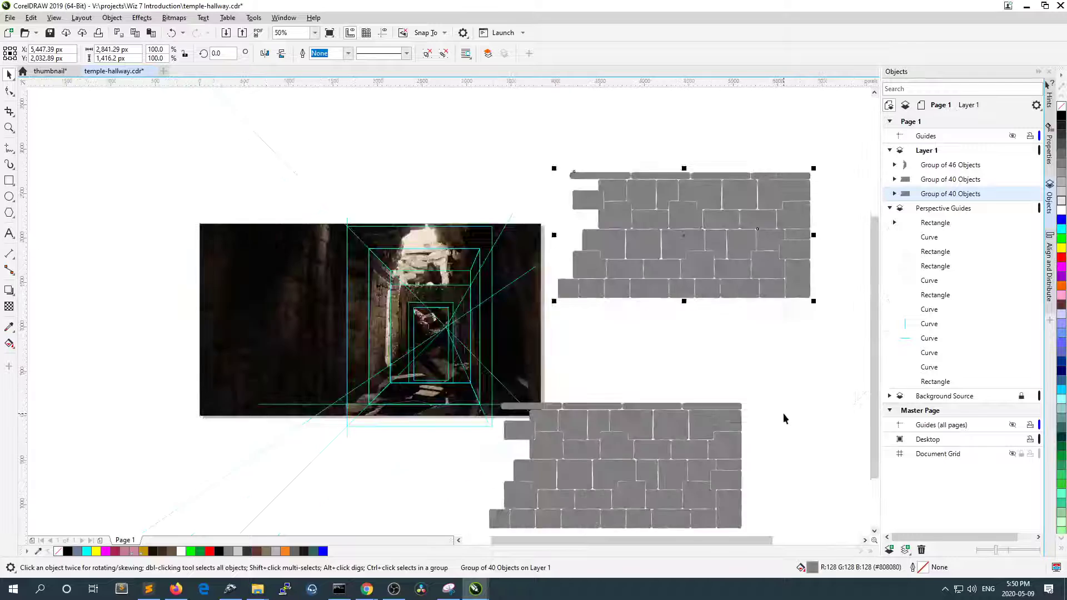
left_click(728, 418)
key("Delete")
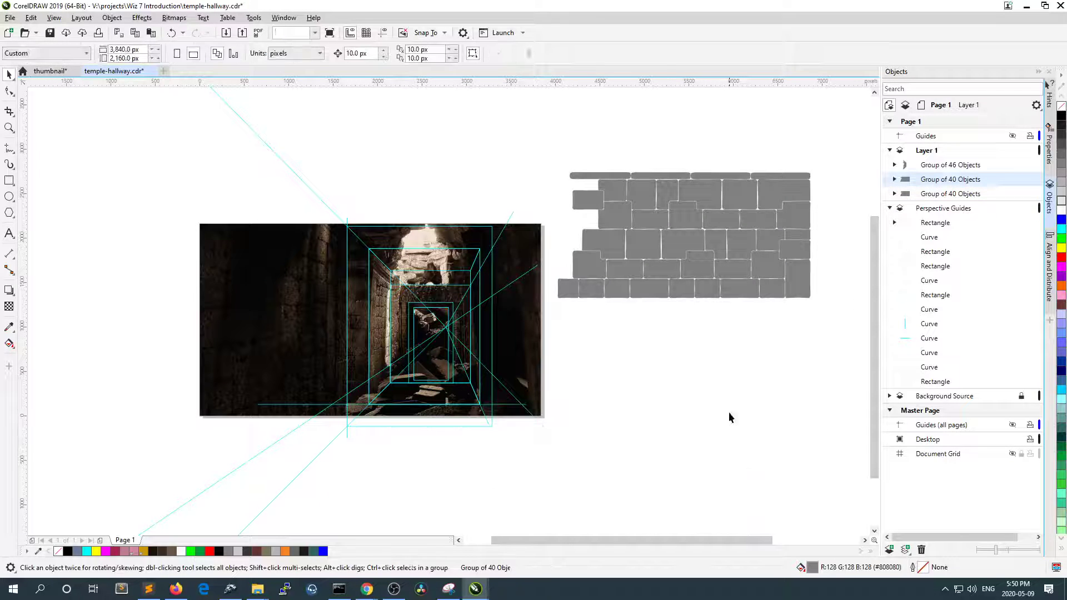
left_click_drag(822, 158, 547, 318)
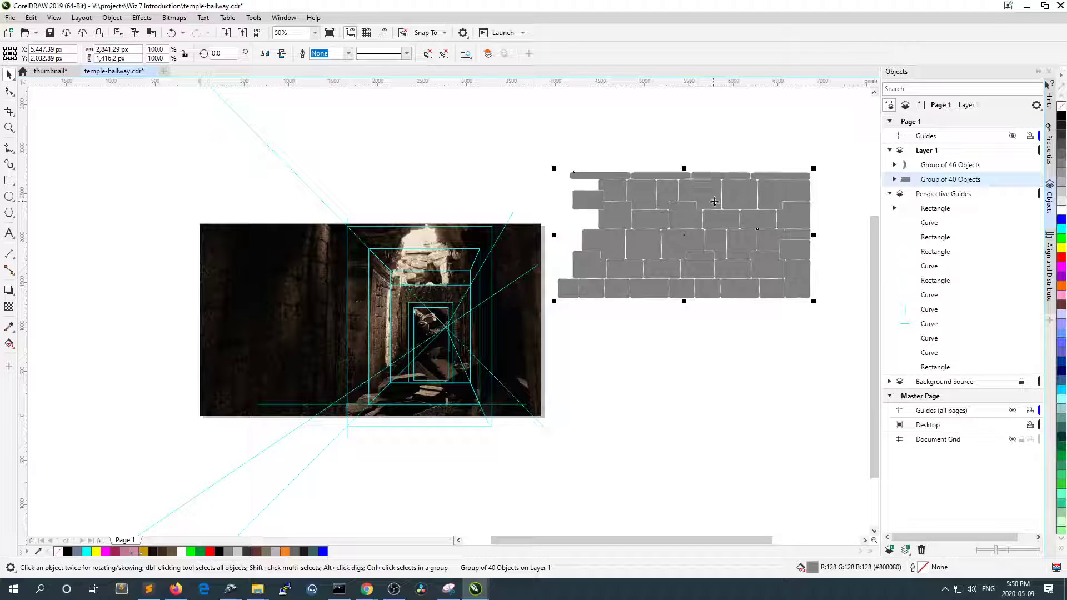
left_click_drag(546, 151, 788, 314)
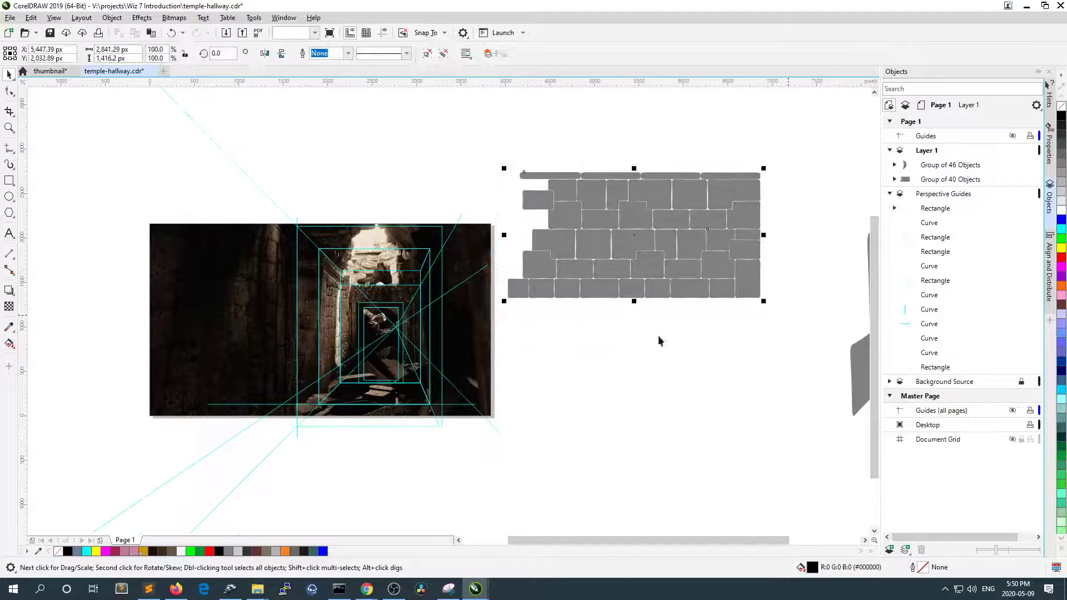
- Move the perspective stone wall over the photo's dark left side so its inner edge meets the tall vertical guide
scroll(701, 302, "down", 1)
scroll(775, 245, "up", 1)
scroll(775, 244, "down", 1)
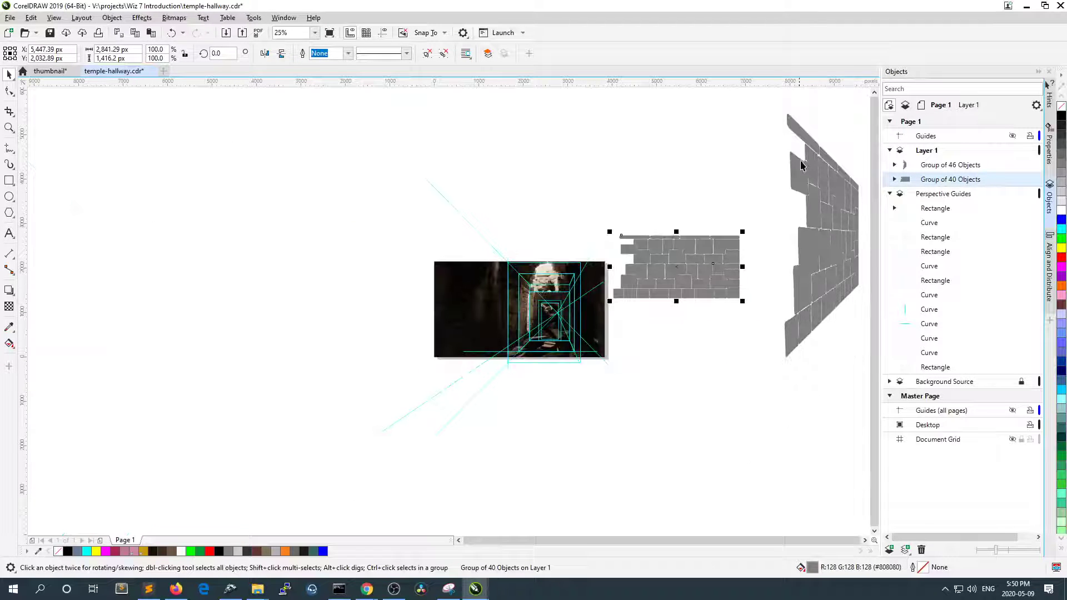
left_click_drag(828, 189, 392, 269)
scroll(396, 294, "up", 1)
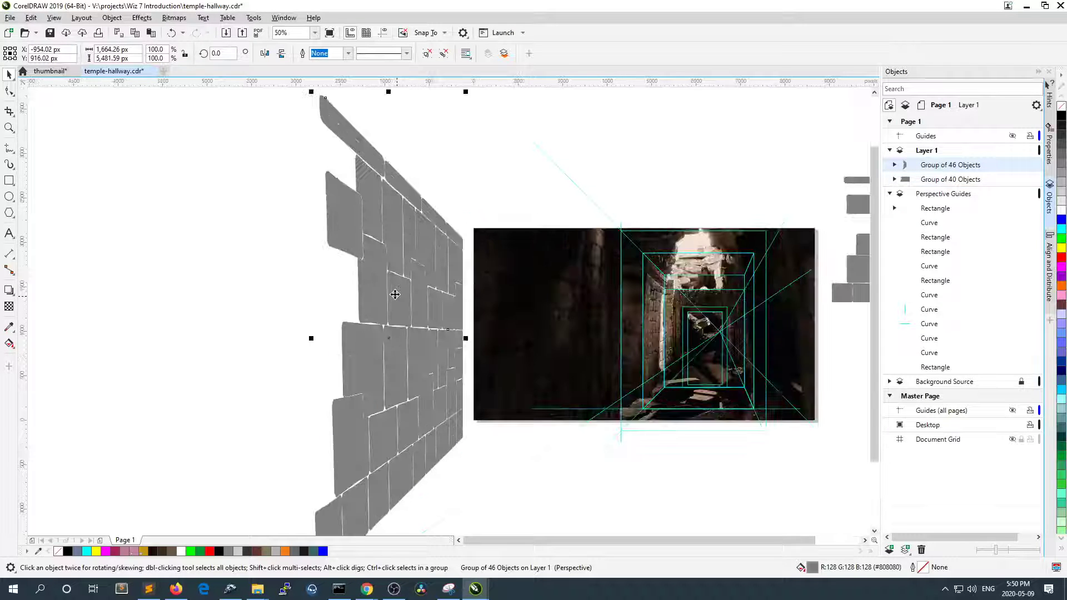
left_click_drag(427, 303, 570, 307)
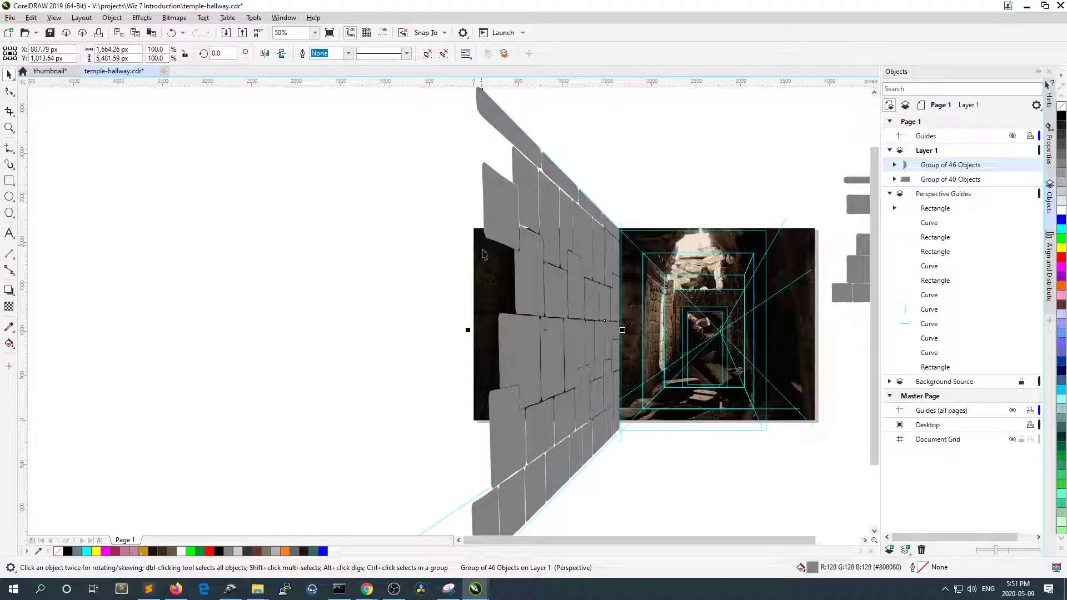
scroll(494, 285, "down", 2)
scroll(500, 344, "up", 2)
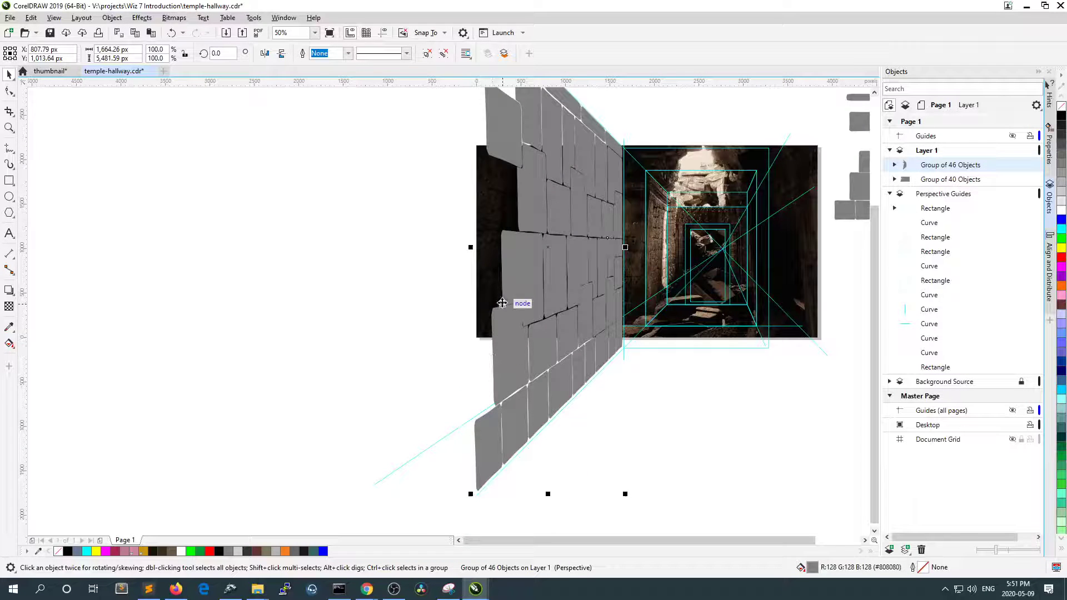
- Try stretching the perspective wall outward to 230.7% of its width, and undo the stretch
scroll(500, 302, "down", 2)
left_click_drag(483, 274, 388, 274)
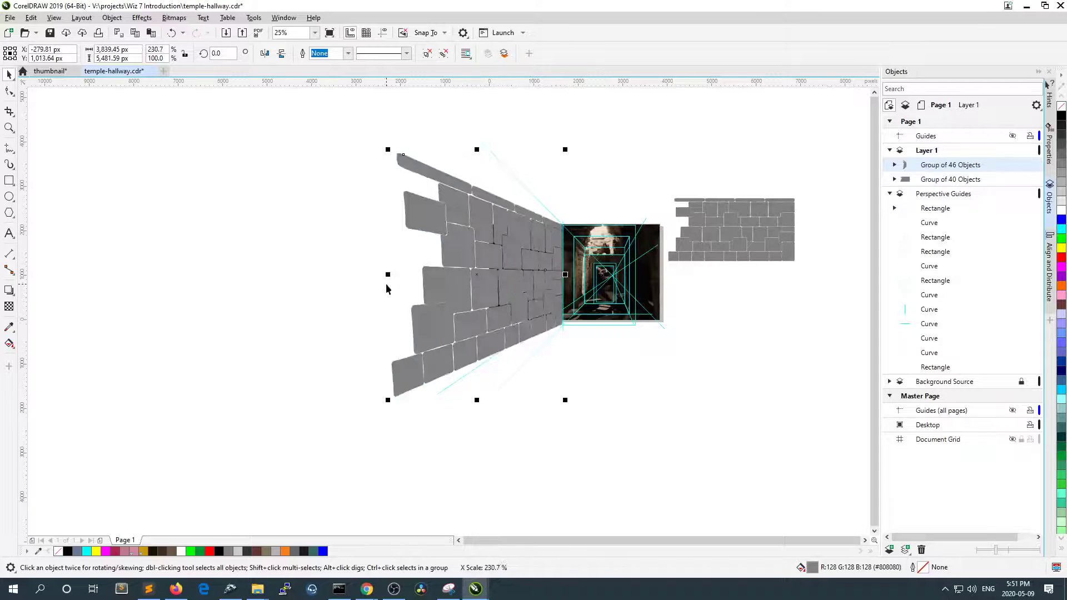
key("ctrl+z")
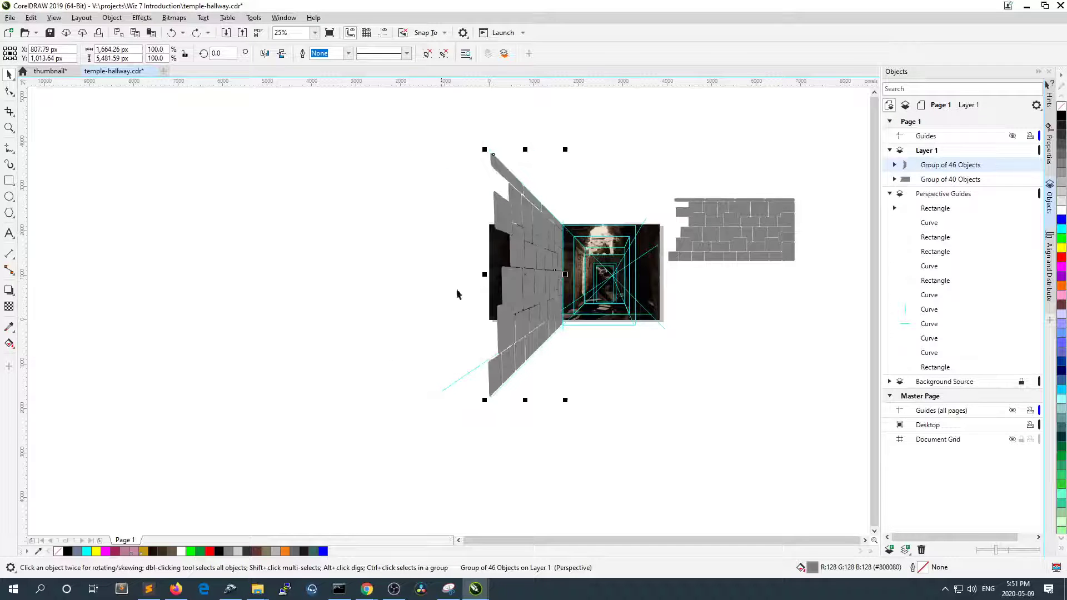
- Move the perspective stone wall off the photo to the empty area beyond the flat wall
scroll(565, 276, "up", 2)
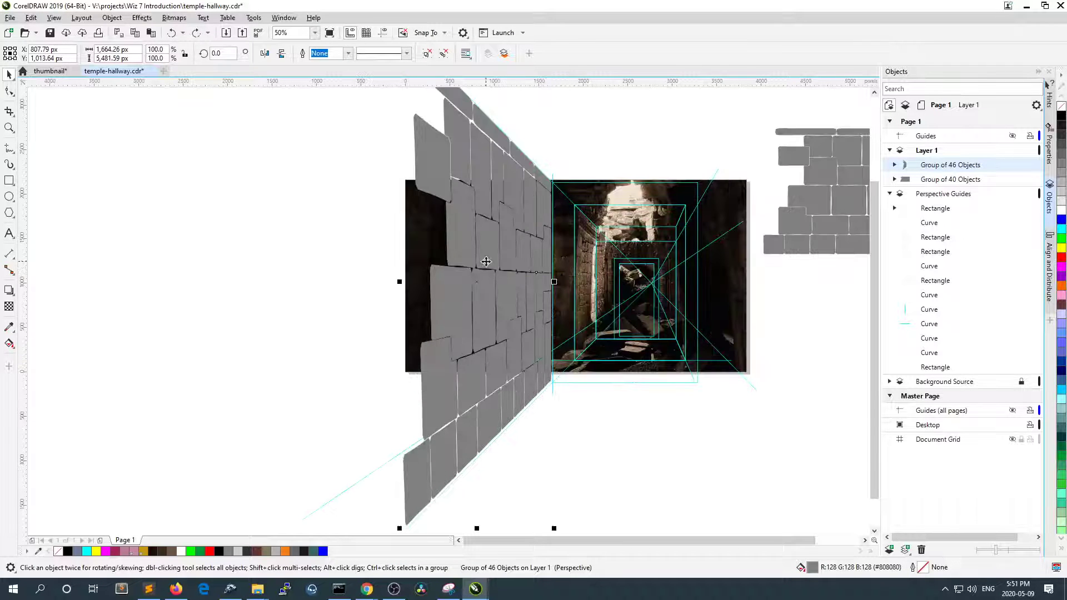
scroll(566, 276, "down", 2)
left_click_drag(489, 260, 811, 312)
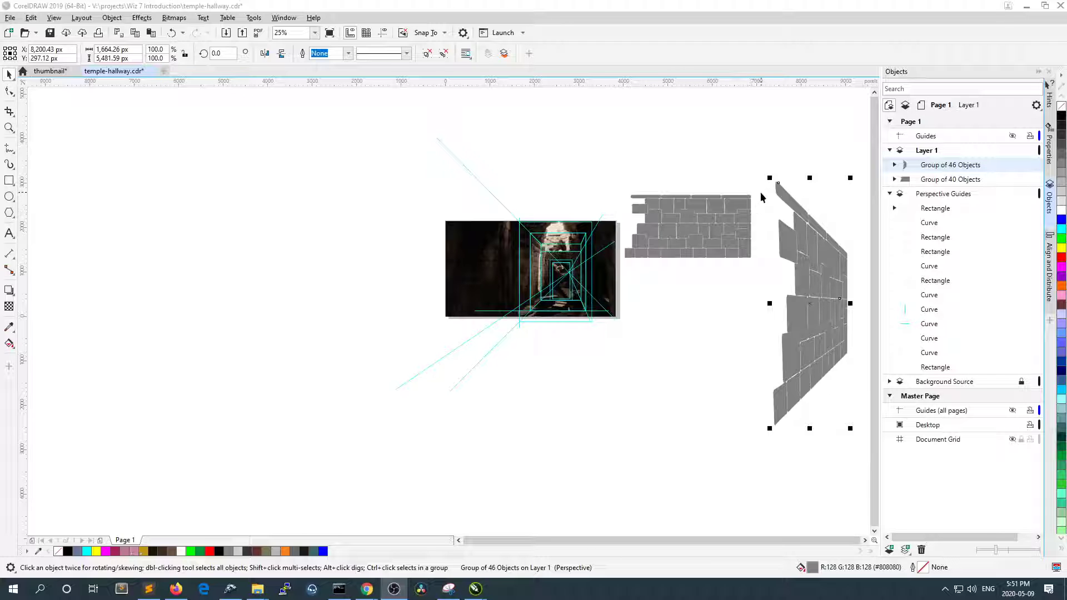
- Frame the flat stone wall with the Zoom tool to enlarge it, and select the wall group with the Pick tool
scroll(761, 198, "up", 1)
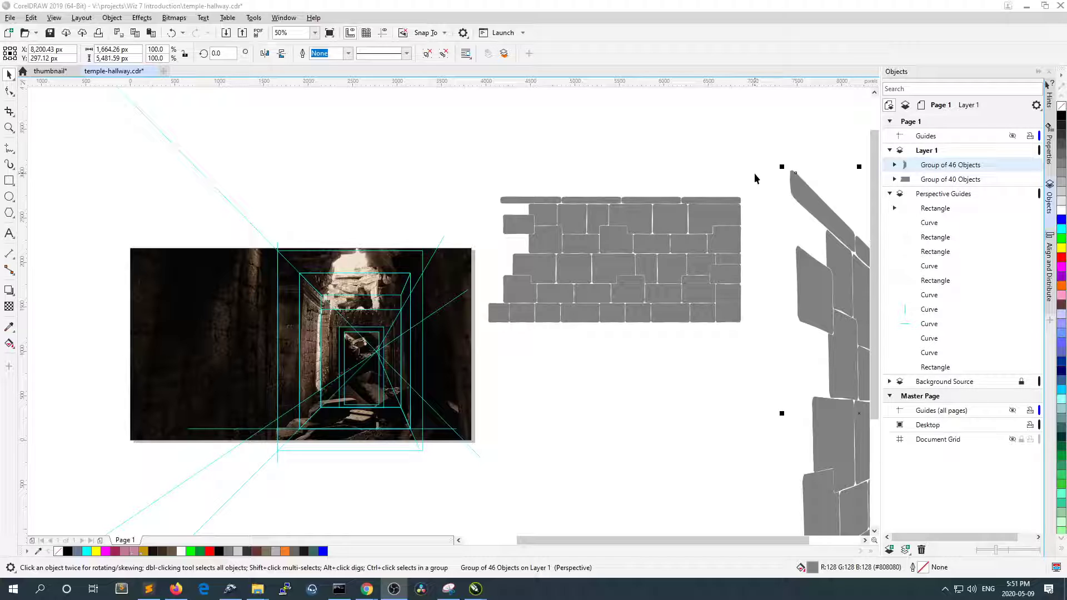
scroll(753, 177, "up", 1)
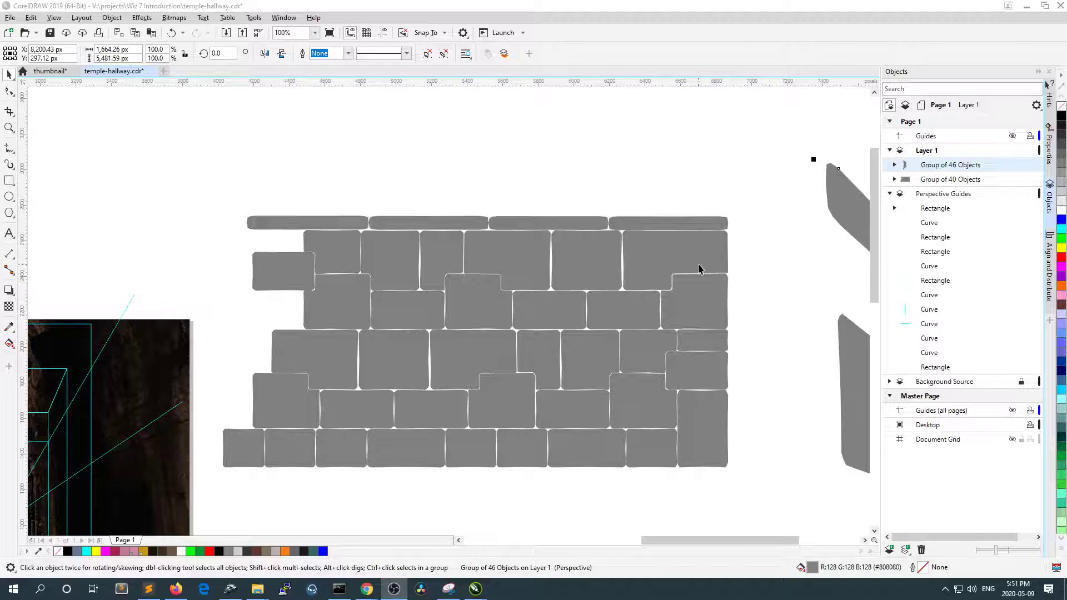
left_click(8, 127)
left_click_drag(212, 206, 767, 490)
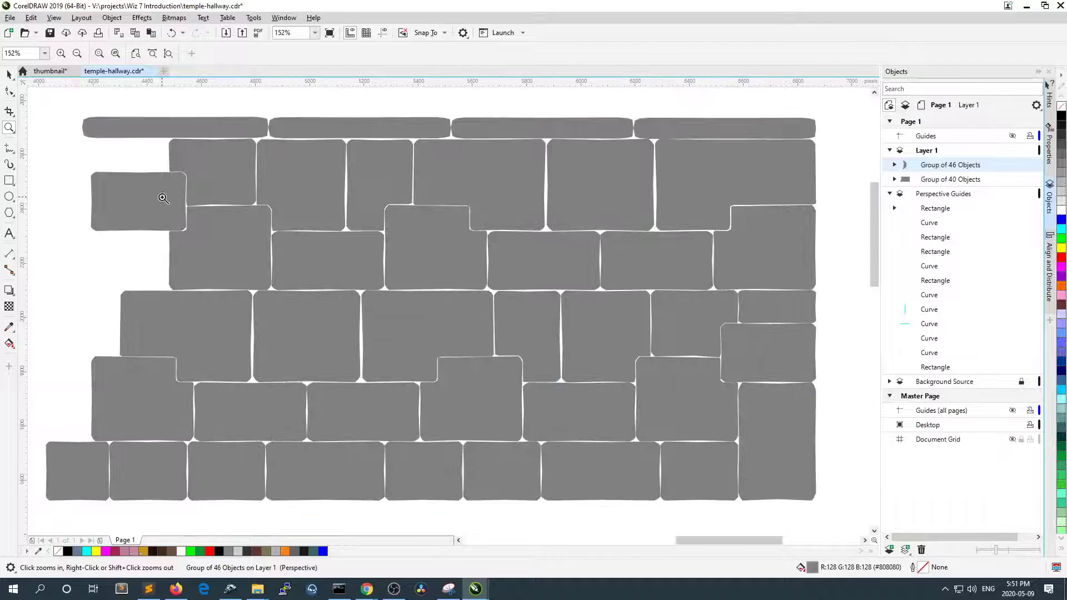
left_click(9, 74)
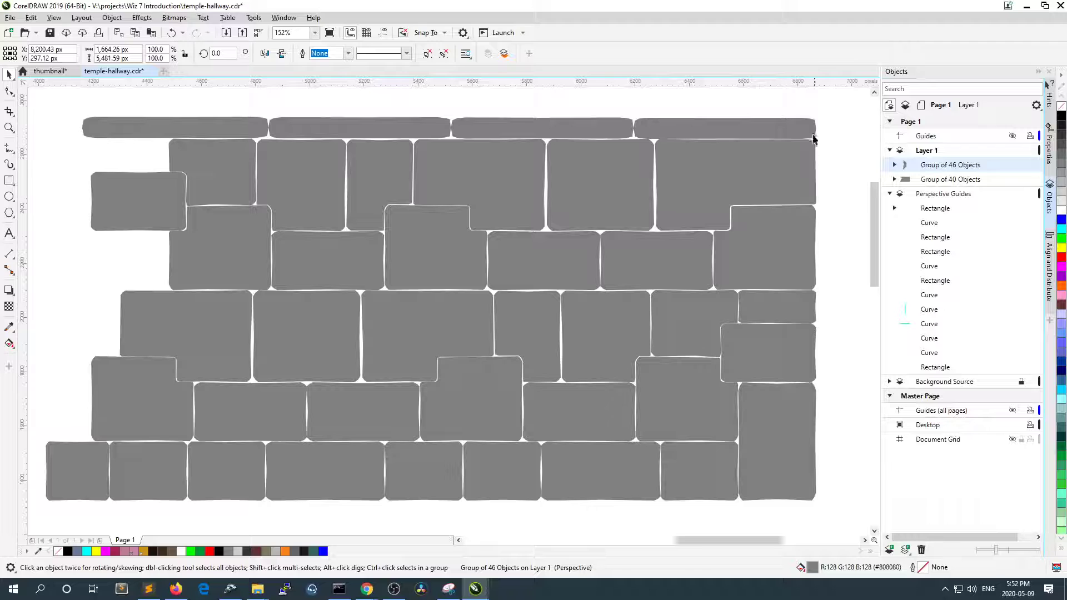
left_click(774, 179)
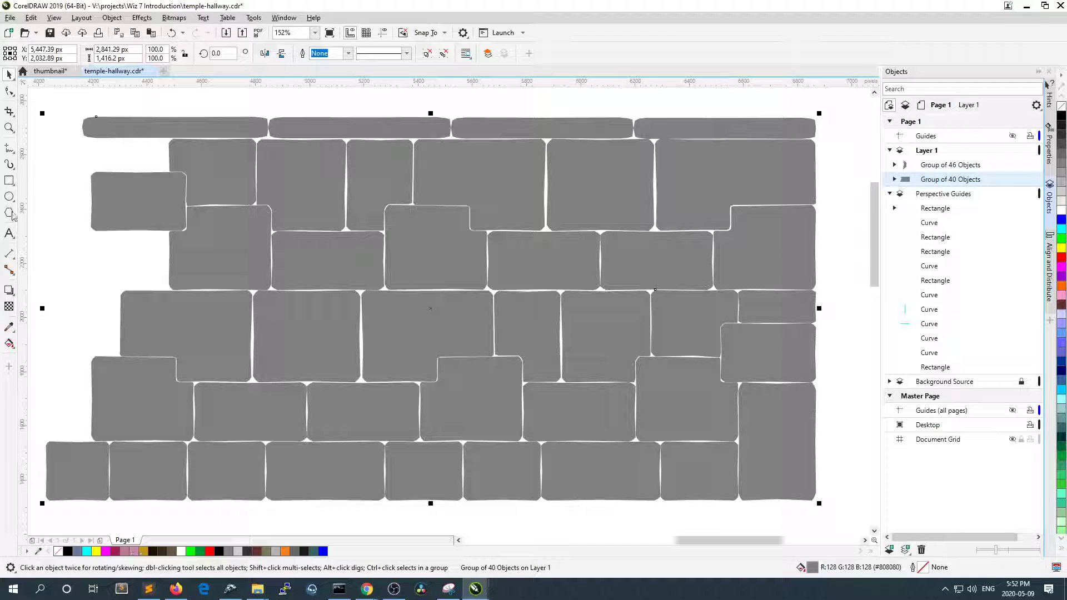
- Draw a black rectangle about 472 by 400 px over the flat wall and apply a push-and-pull distortion with amplitude 38
left_click(9, 181)
left_click_drag(303, 195, 432, 304)
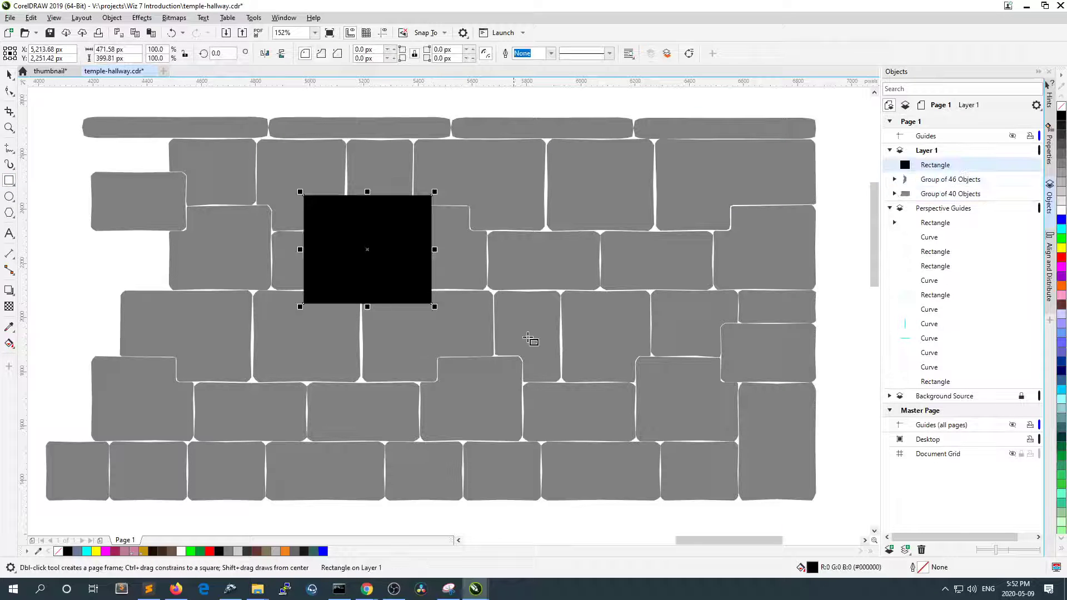
left_click(9, 296)
left_click(67, 331)
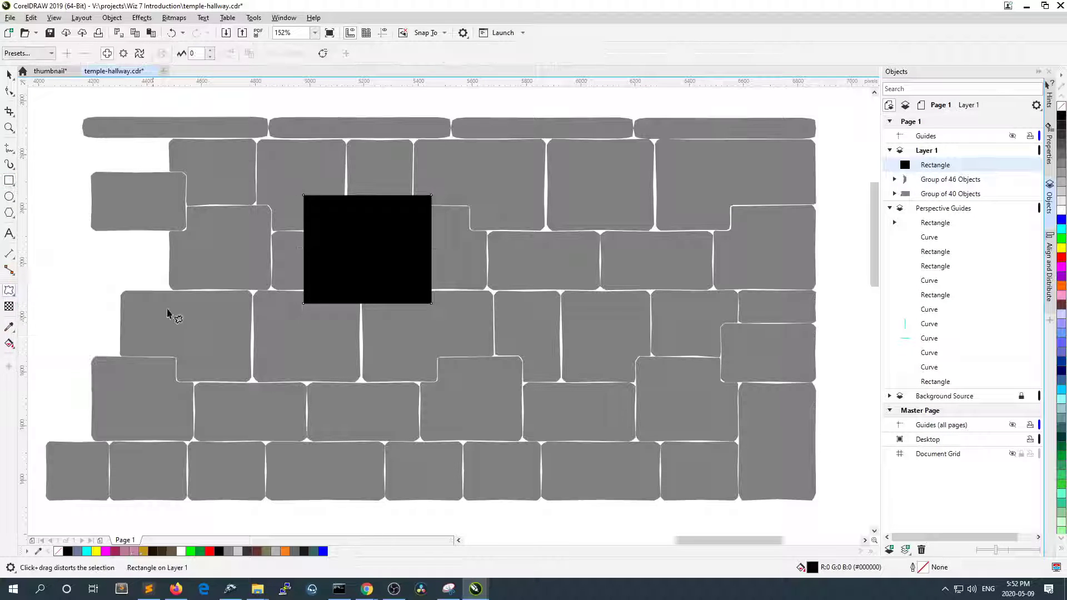
left_click_drag(334, 231, 381, 211)
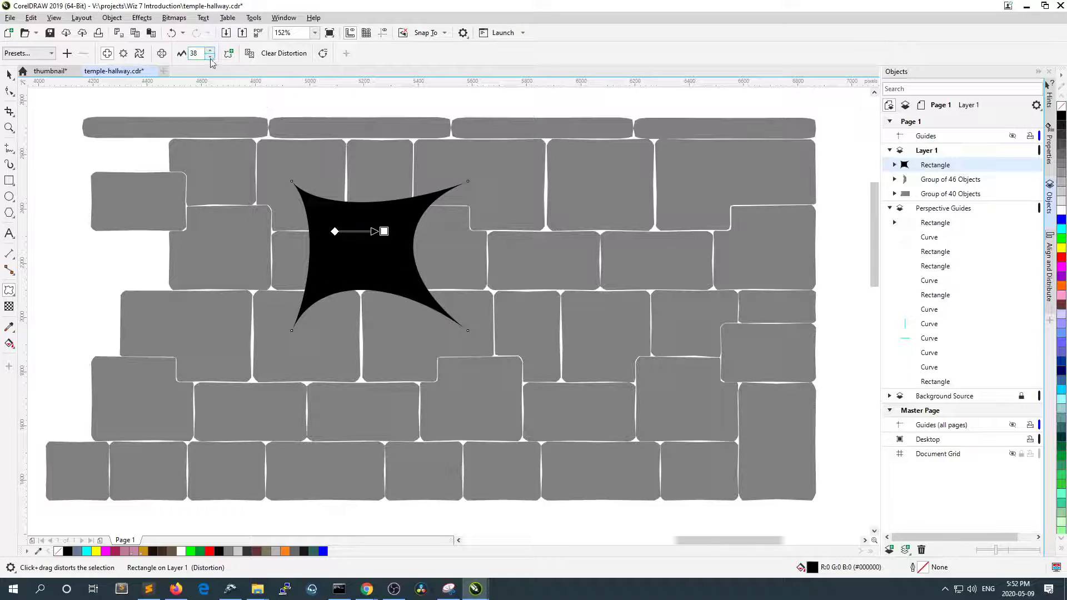
- Switch the rectangle's distortion to the zipper type with amplitude 1 and frequency 2
left_click(123, 54)
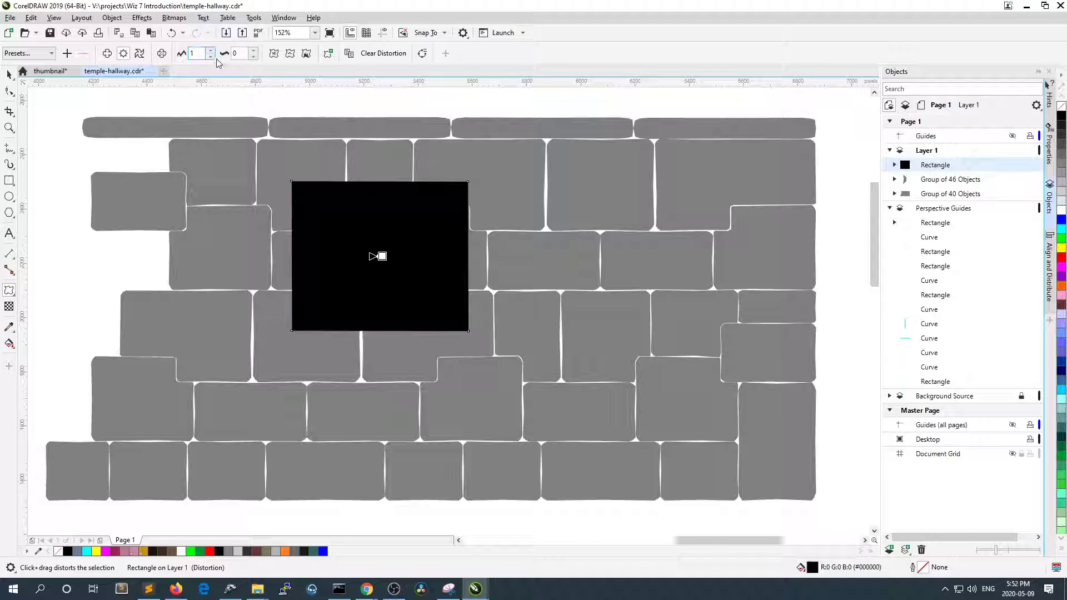
left_click(253, 51)
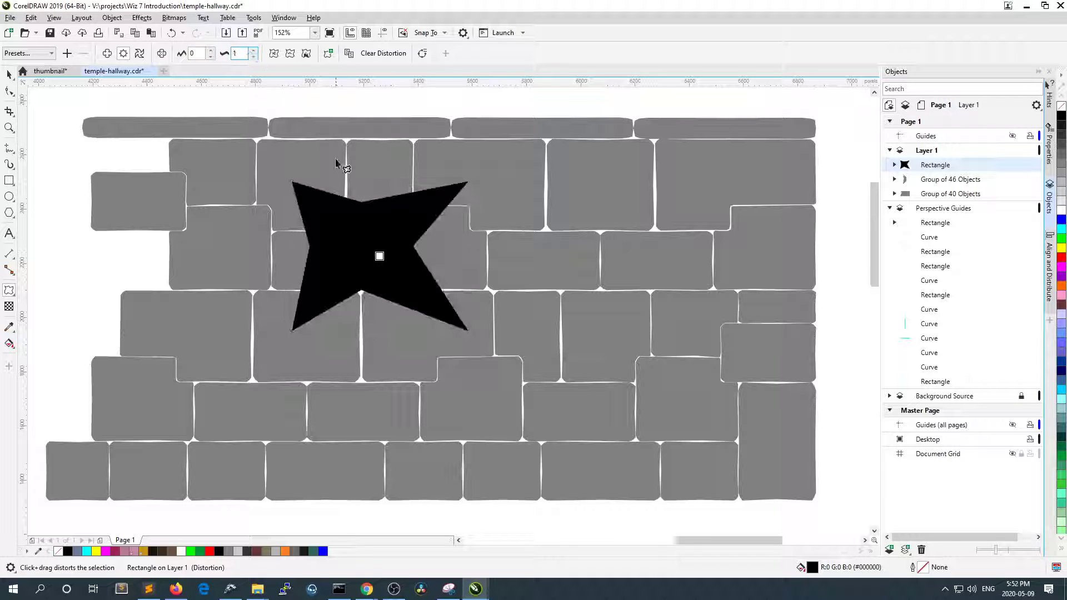
mouse_move(380, 256)
left_mouse_down()
mouse_move(392, 253)
mouse_move(370, 236)
mouse_move(376, 248)
mouse_move(376, 183)
mouse_move(383, 257)
left_mouse_up()
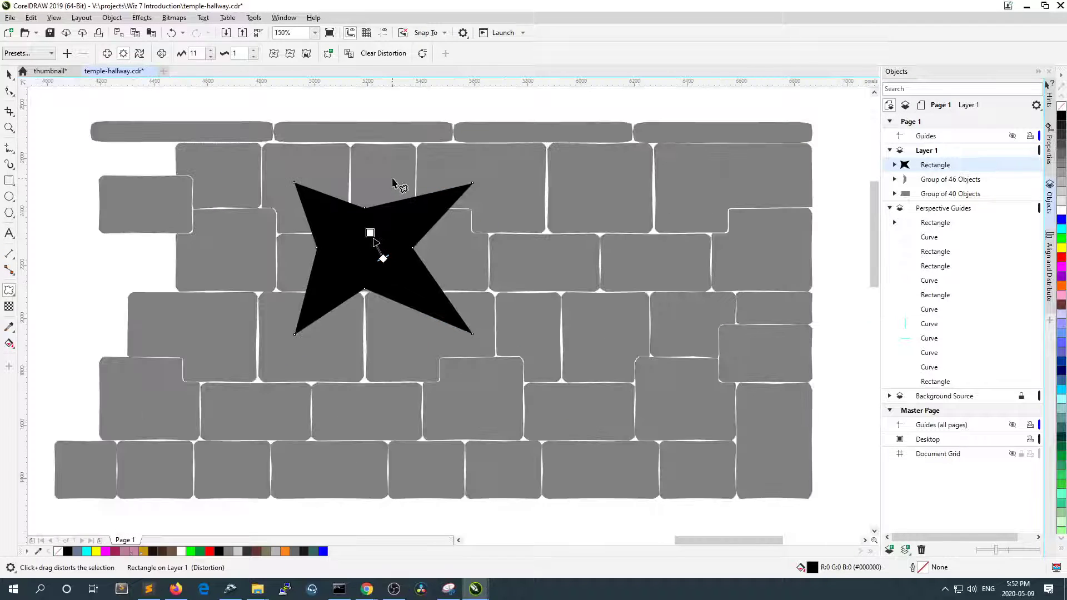
left_click(211, 56)
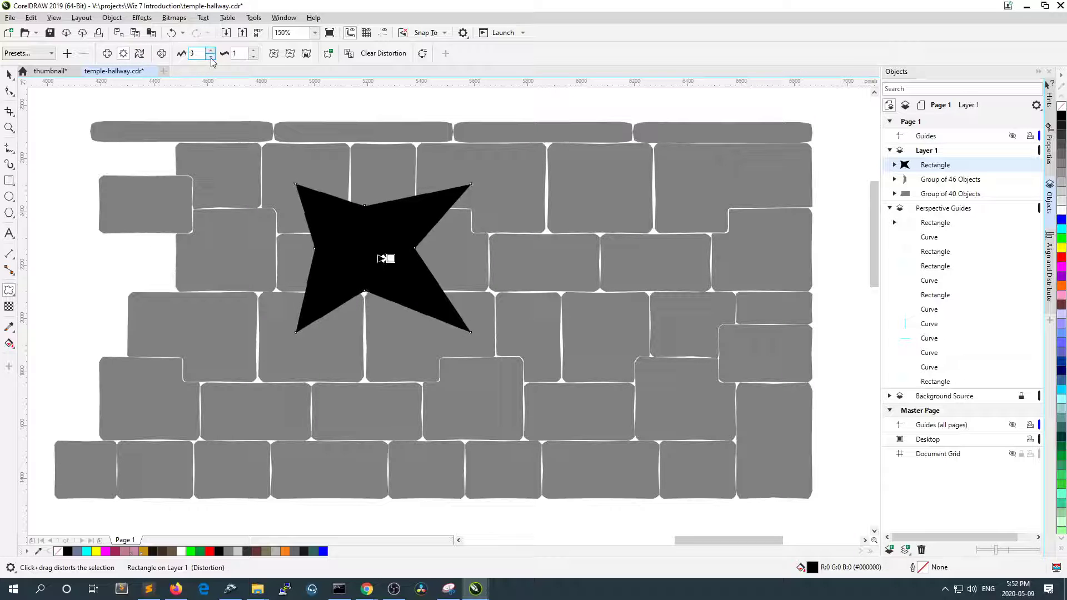
left_click(254, 50)
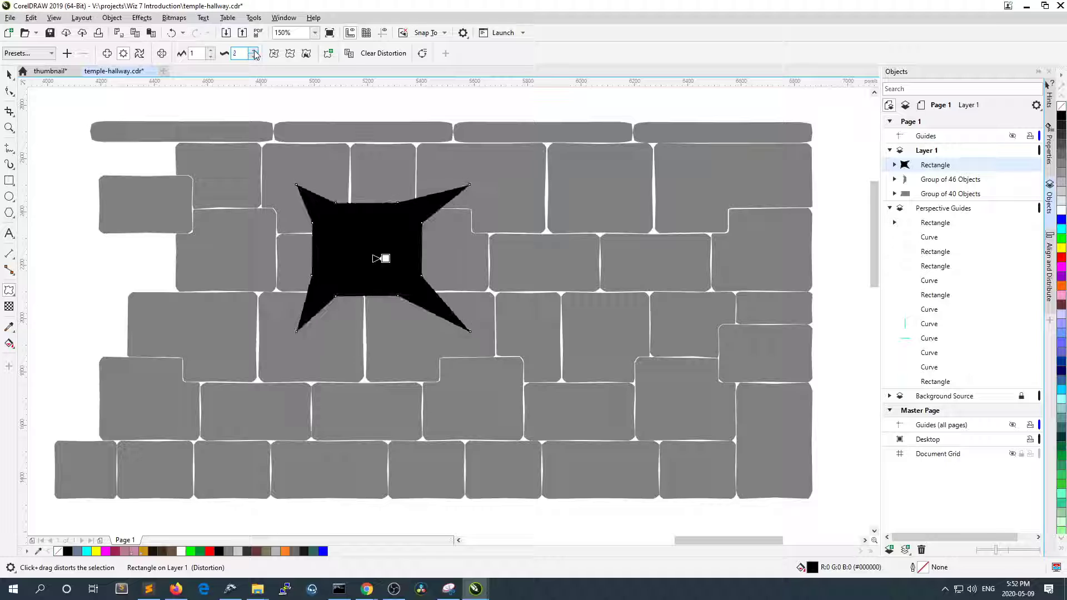
- Set all corner radii of the distorted rectangle to 28 px
left_click(9, 74)
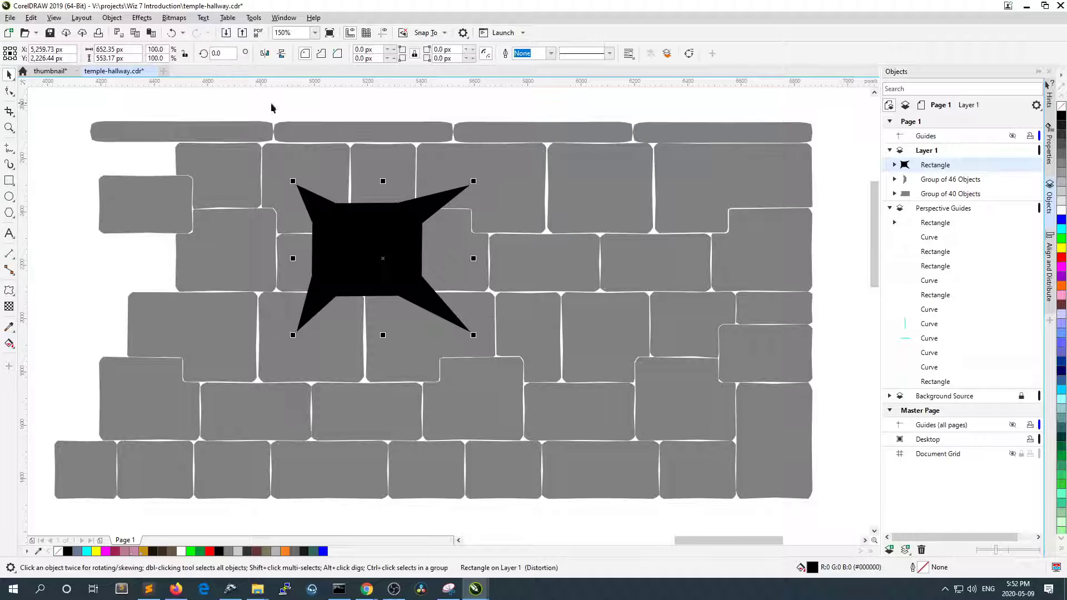
left_click(394, 49)
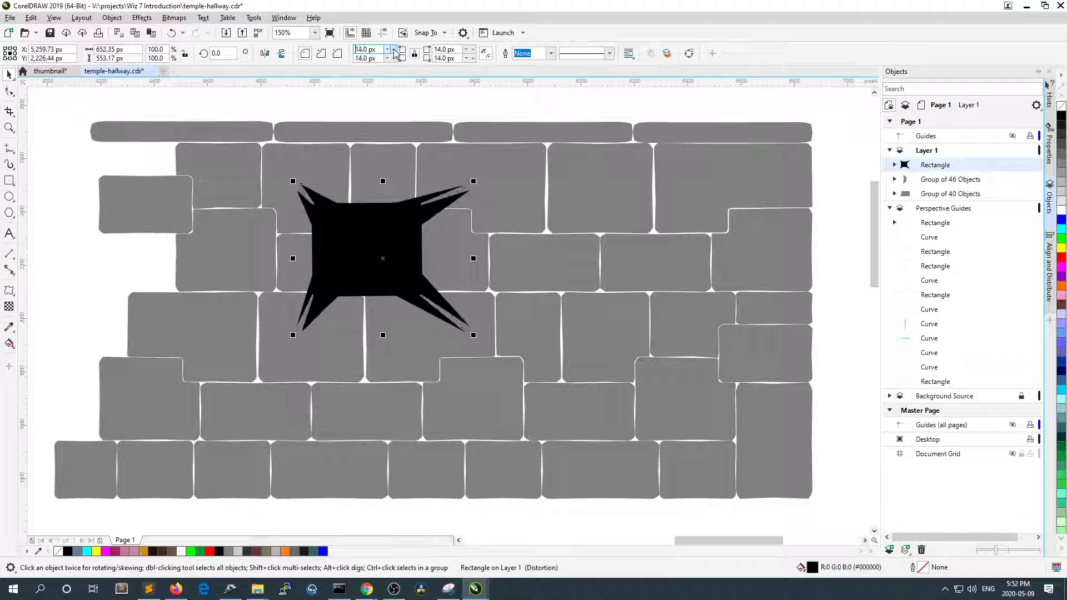
left_click(394, 50)
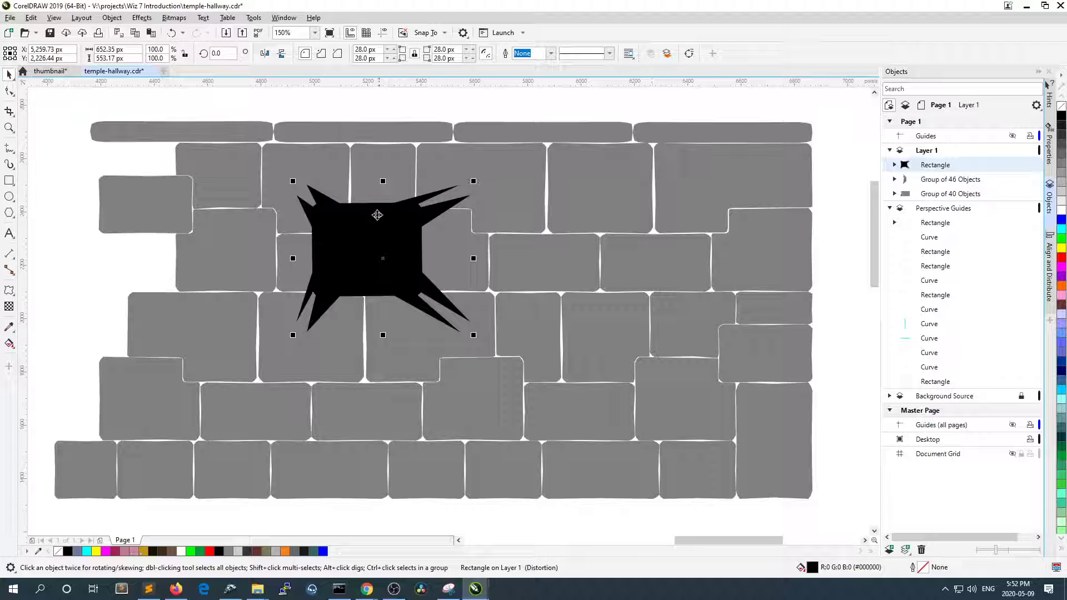
- Move the distorted rectangle sideways across the flat wall and remove it from the drawing
left_click_drag(368, 241, 475, 262)
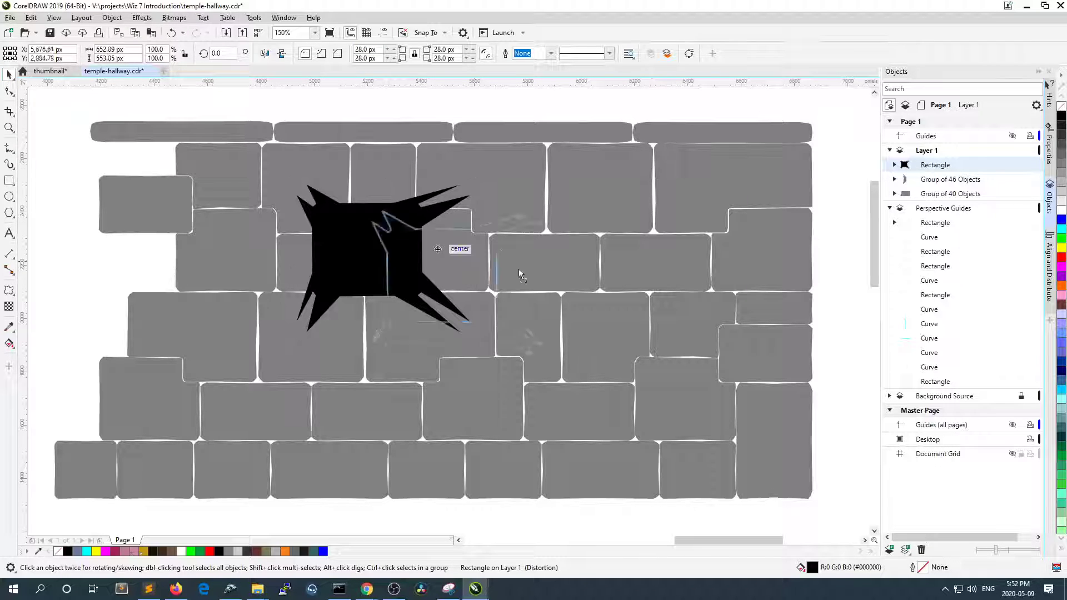
left_click_drag(181, 278, 185, 398)
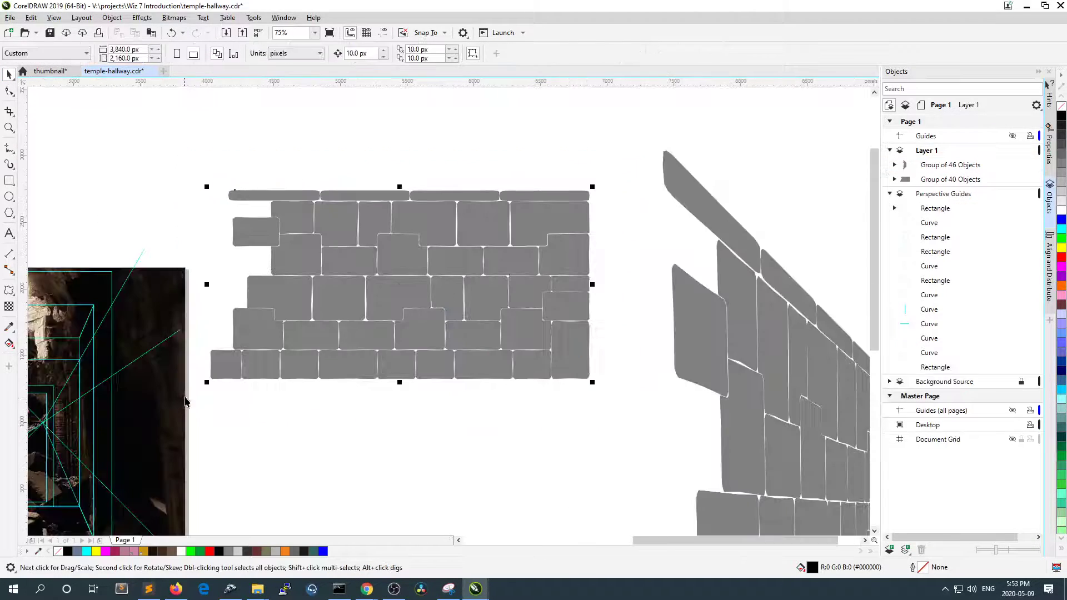
- Select the flat wall group, clear the selection, and frame the whole wall up close to examine its stone shapes
right_click(340, 218)
left_click(439, 226)
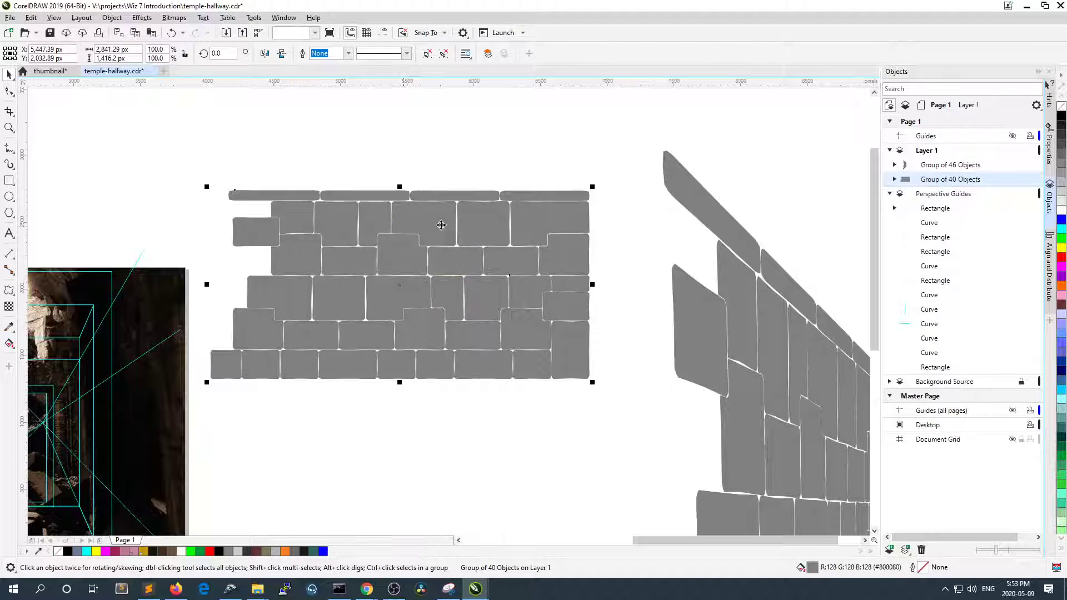
left_click(581, 159)
scroll(559, 233, "up", 2)
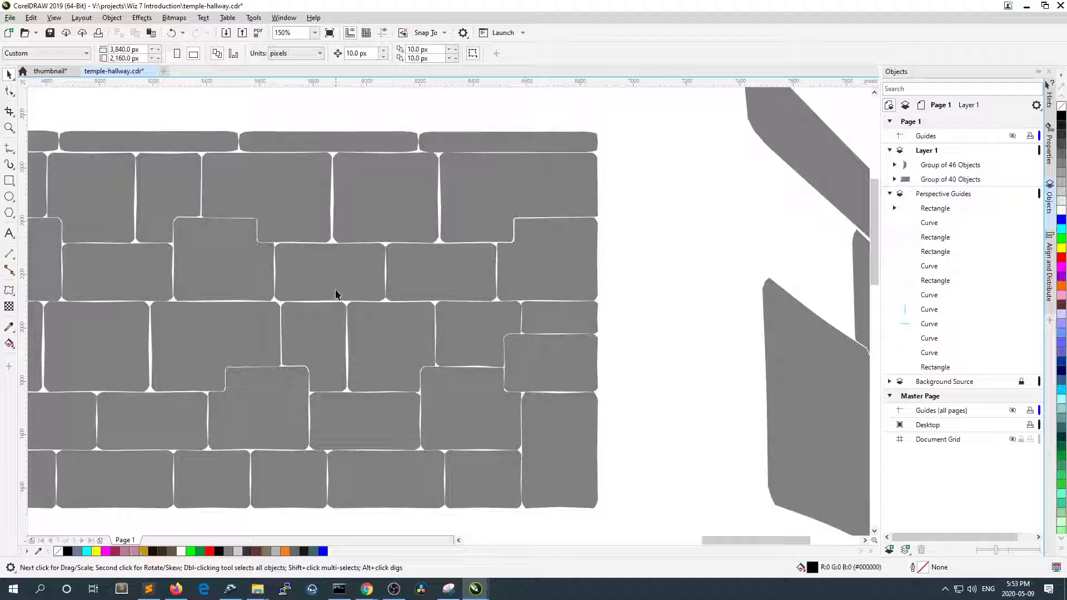
left_click(8, 180)
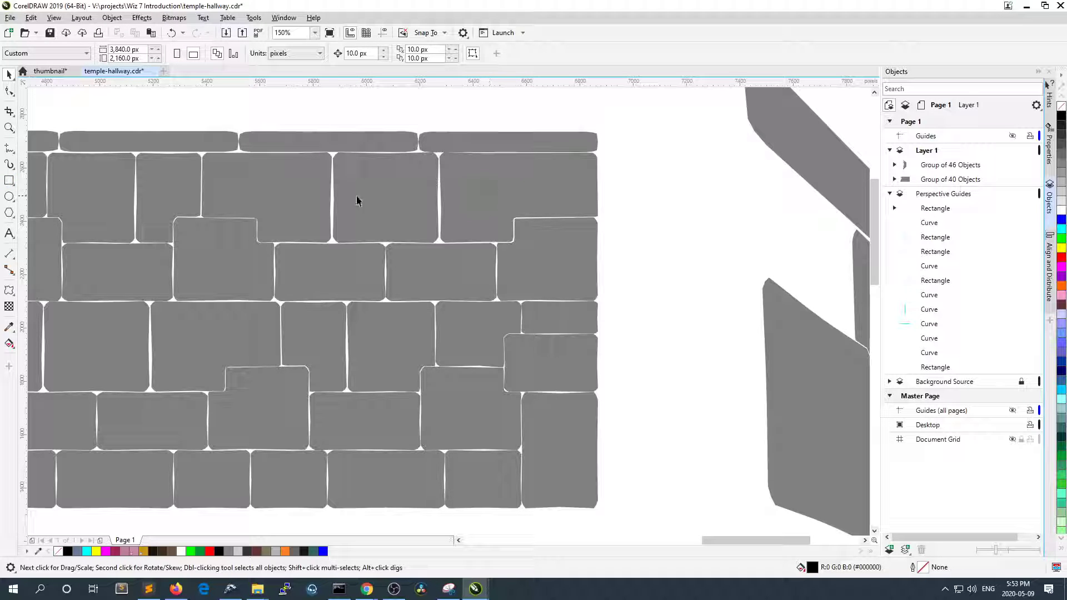
left_click_drag(748, 541, 737, 541)
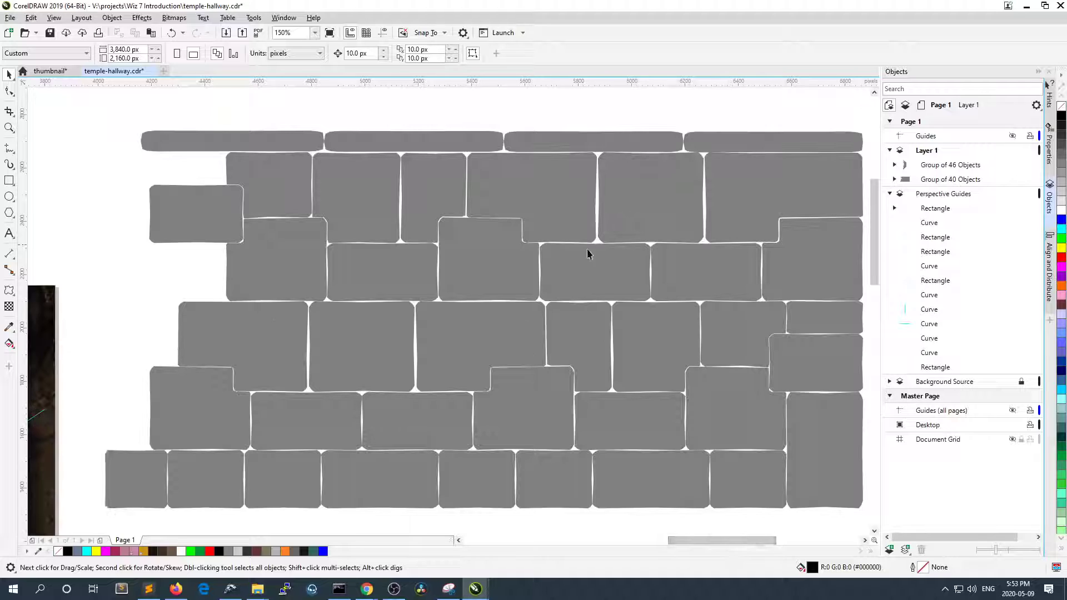
left_click(637, 191)
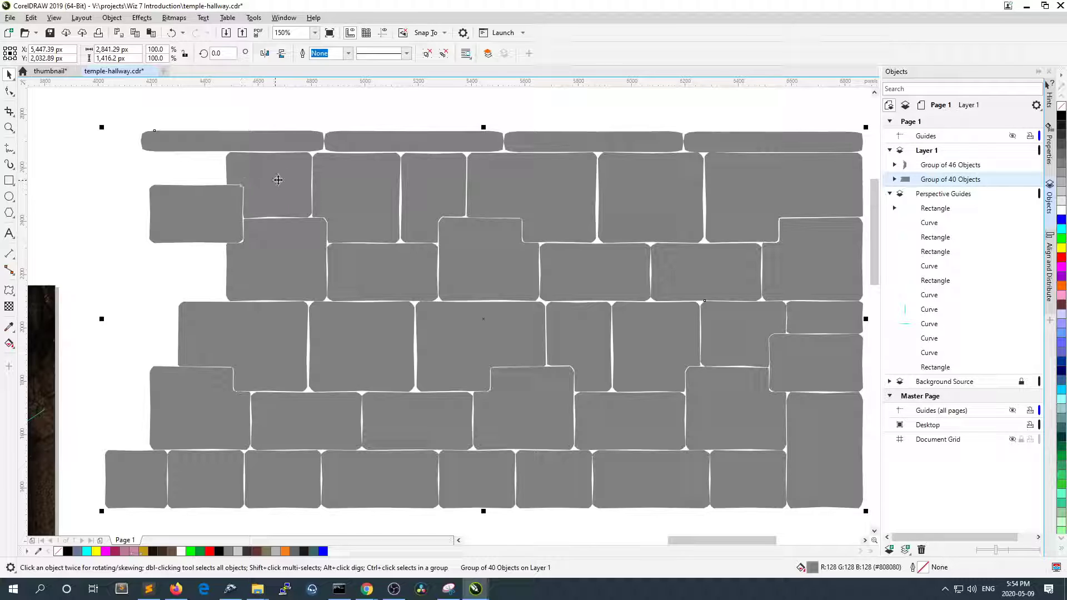
left_click(71, 100)
left_click(264, 143)
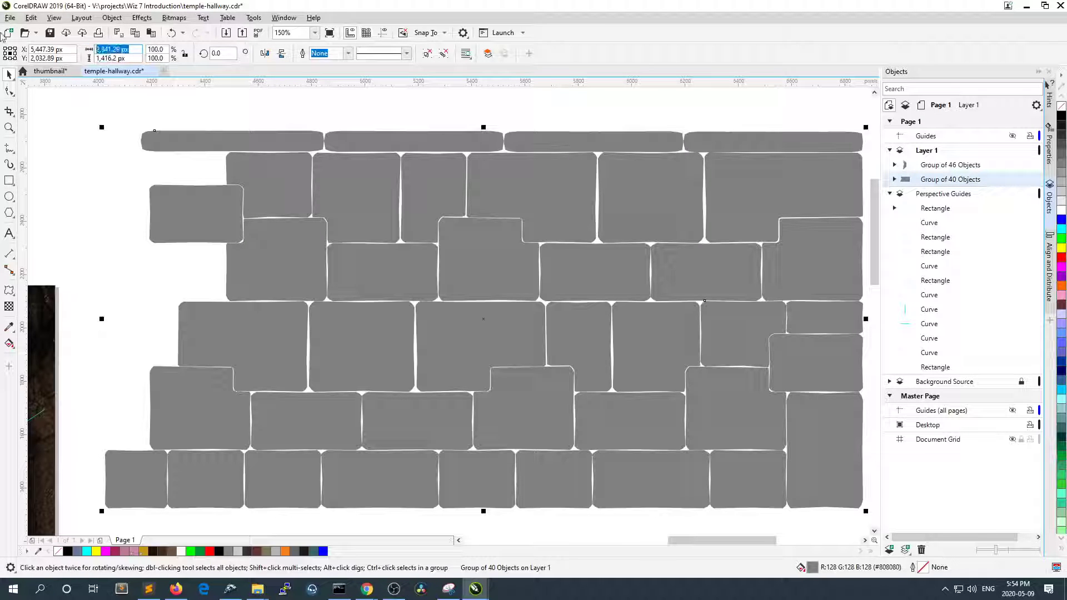
left_click_drag(128, 50, 90, 51)
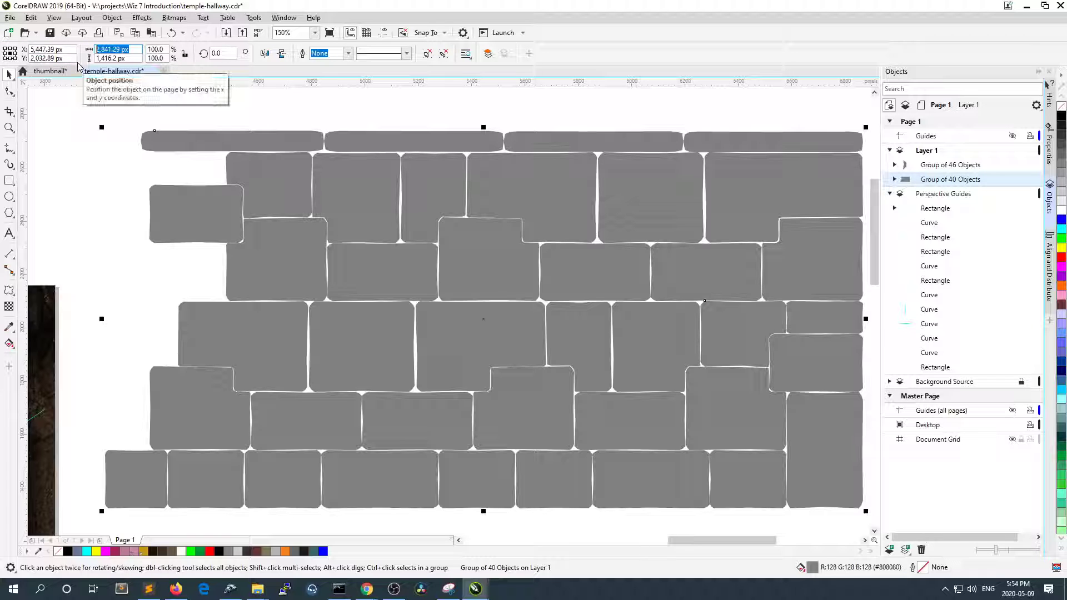
type("284")
key("Tab")
type("0")
left_click(117, 49)
type("0")
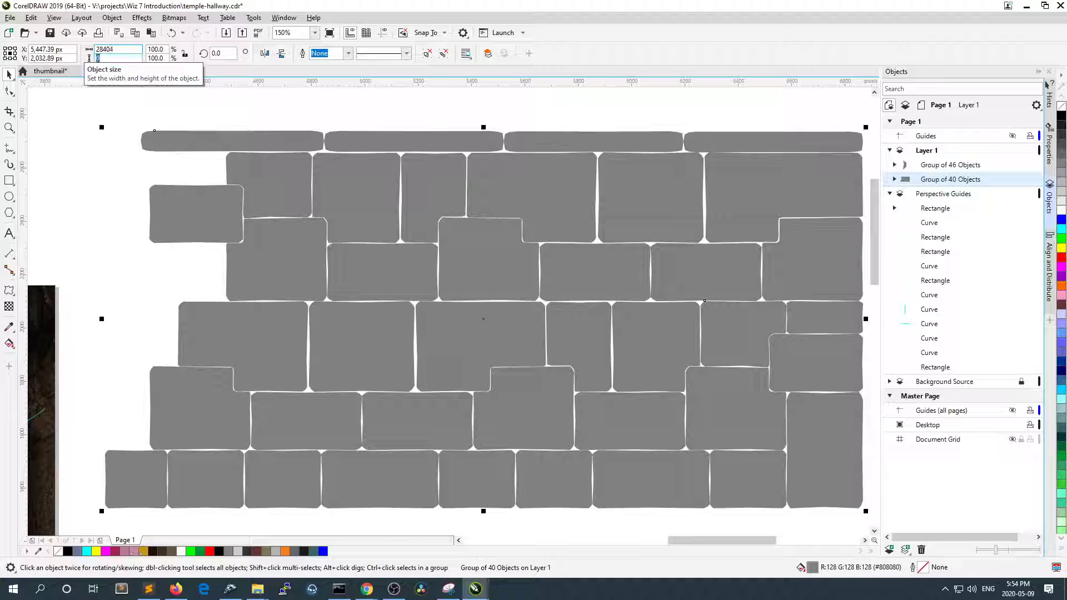
key("Escape")
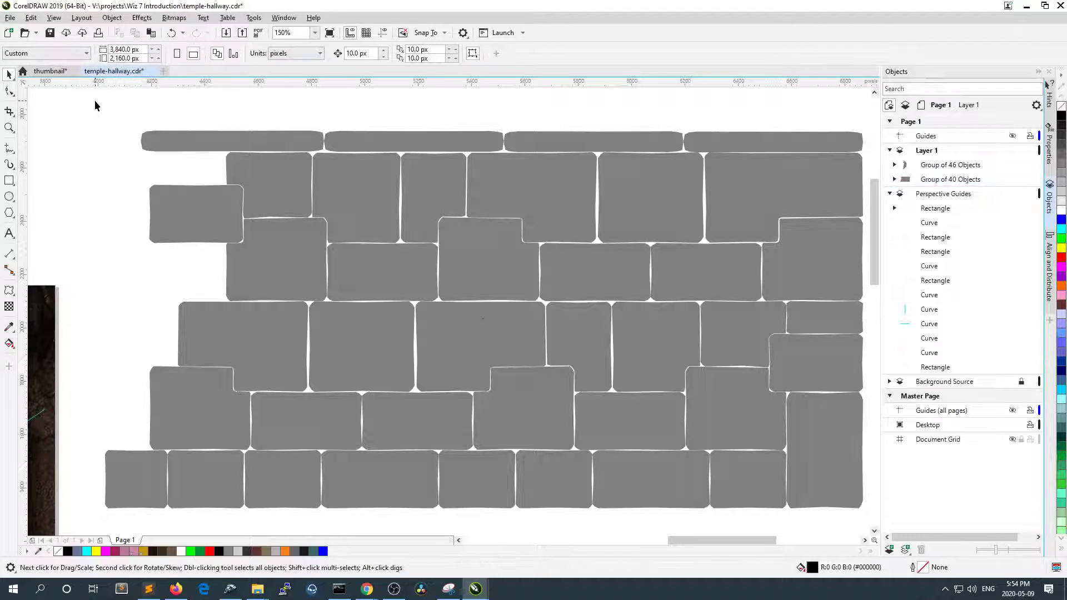
- Try to resize the flat wall group to 28404 px wide and 1416 px high
left_click(282, 201)
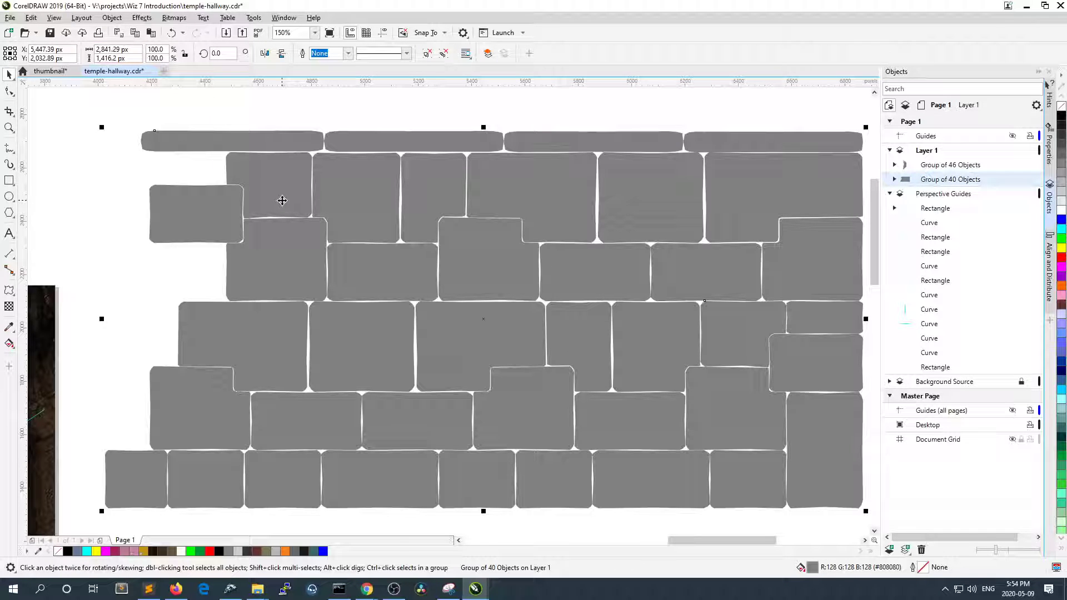
left_click_drag(131, 49, 2, 25)
type("284")
key("Tab")
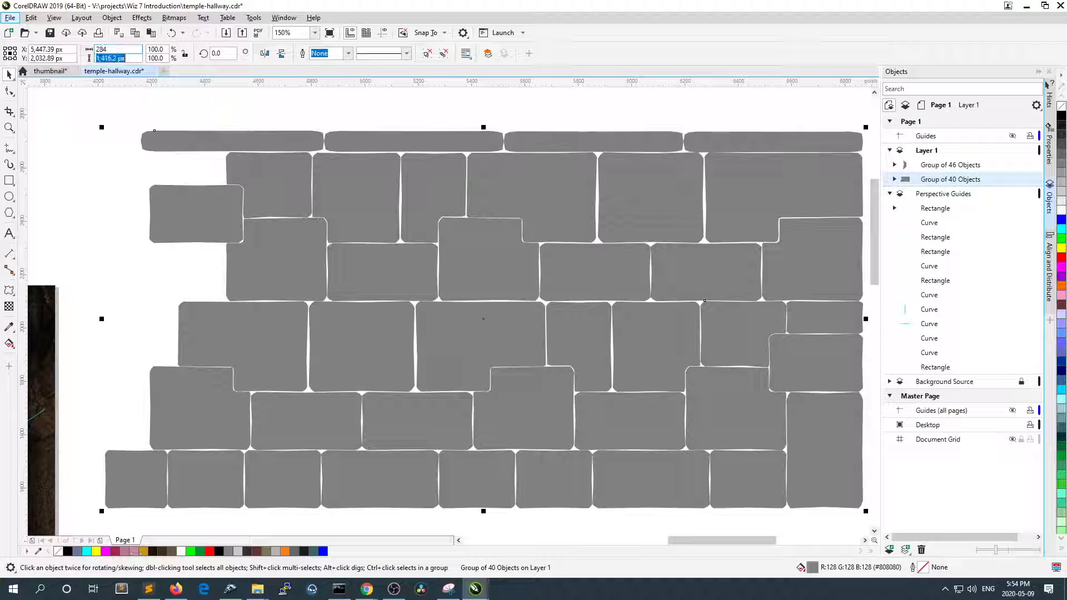
left_click(128, 50)
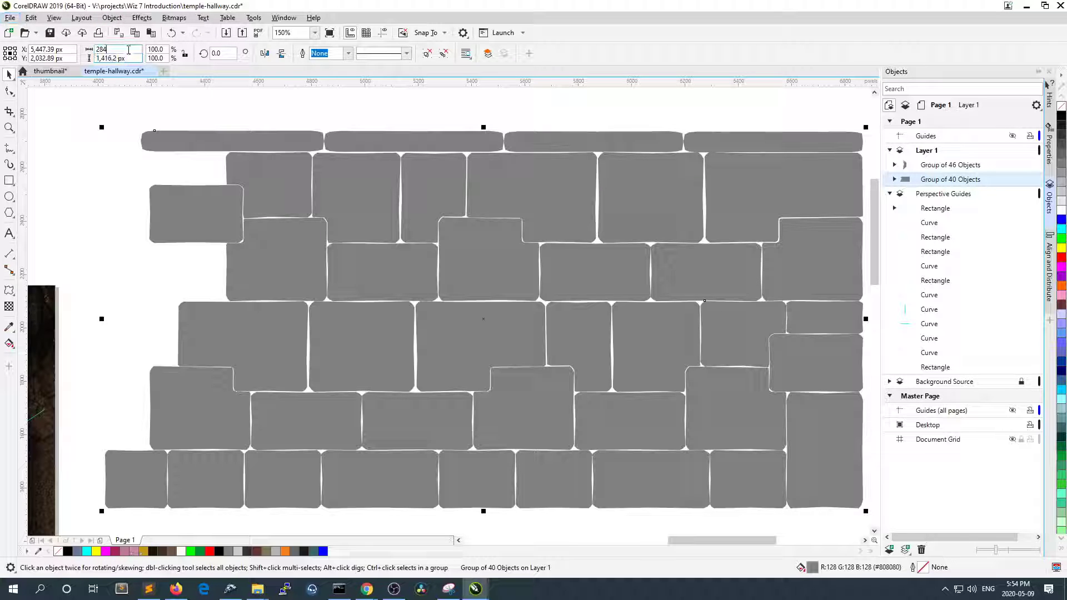
type("0")
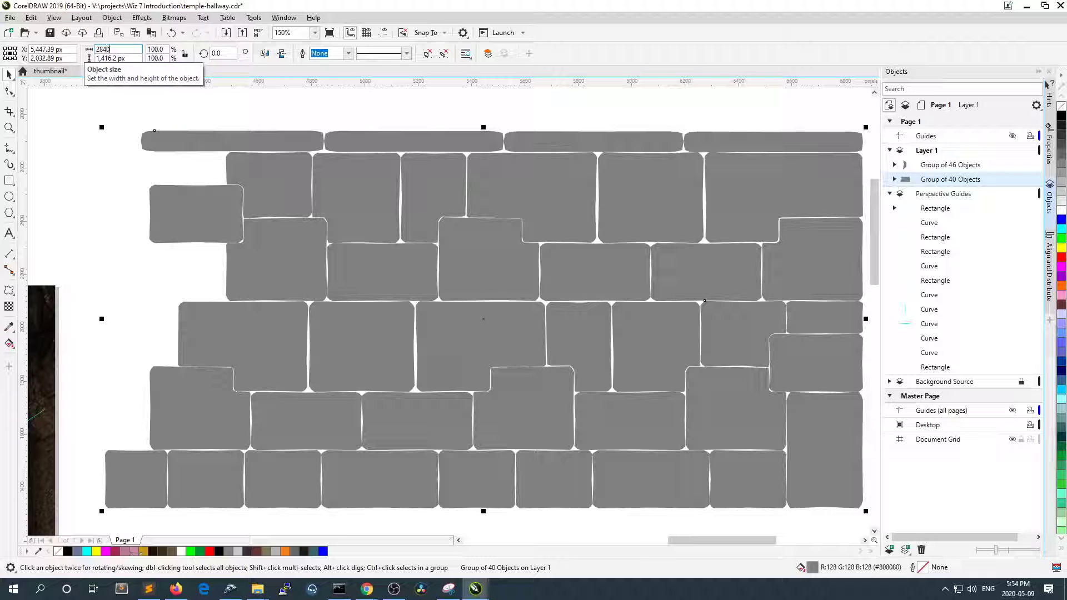
type("4")
key("Tab")
type("1")
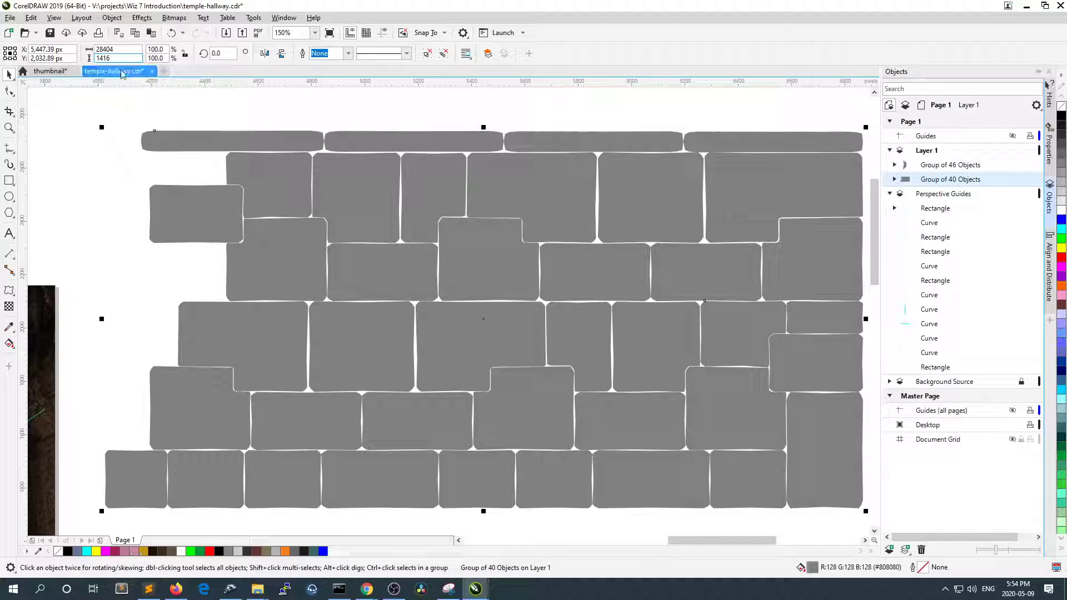
key("Return")
scroll(266, 173, "down", 3)
scroll(266, 173, "down", 1)
scroll(266, 173, "up", 4)
- Undo the last size change of the flat wall group
left_click(102, 49)
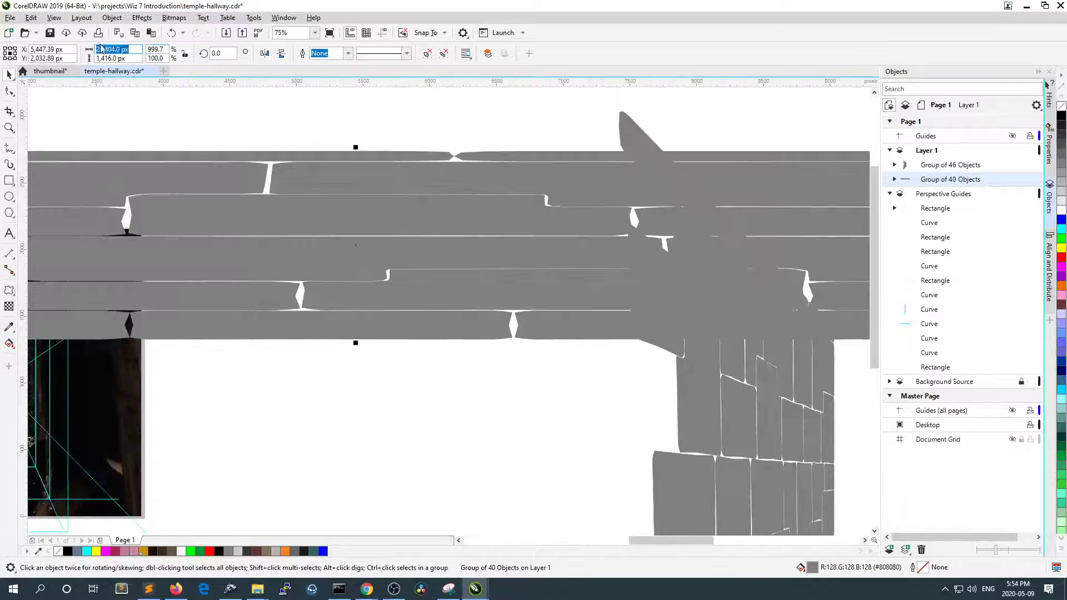
left_click(130, 50)
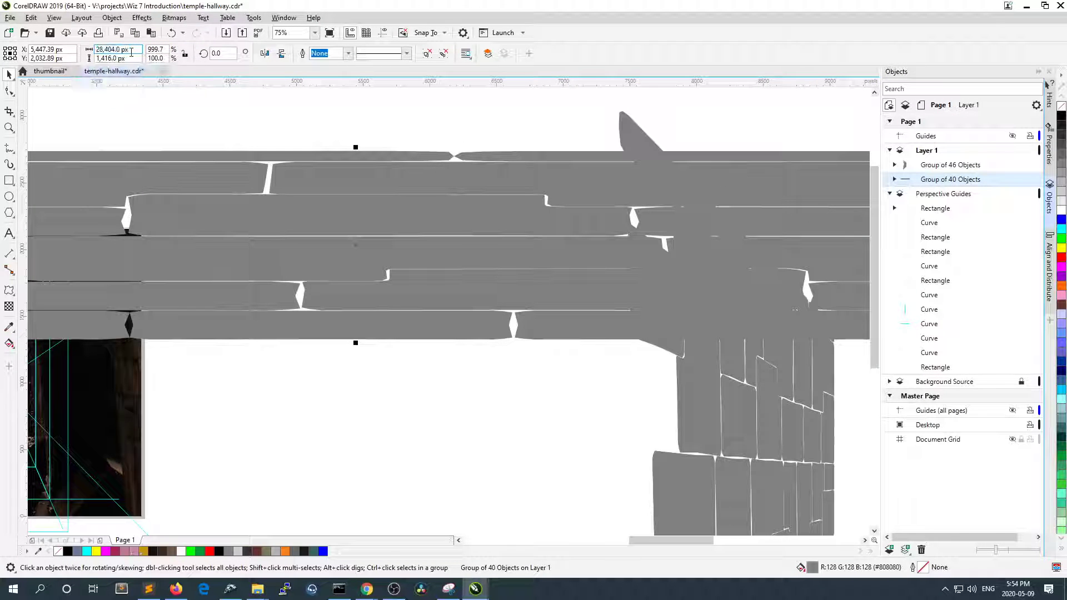
key("ctrl+z")
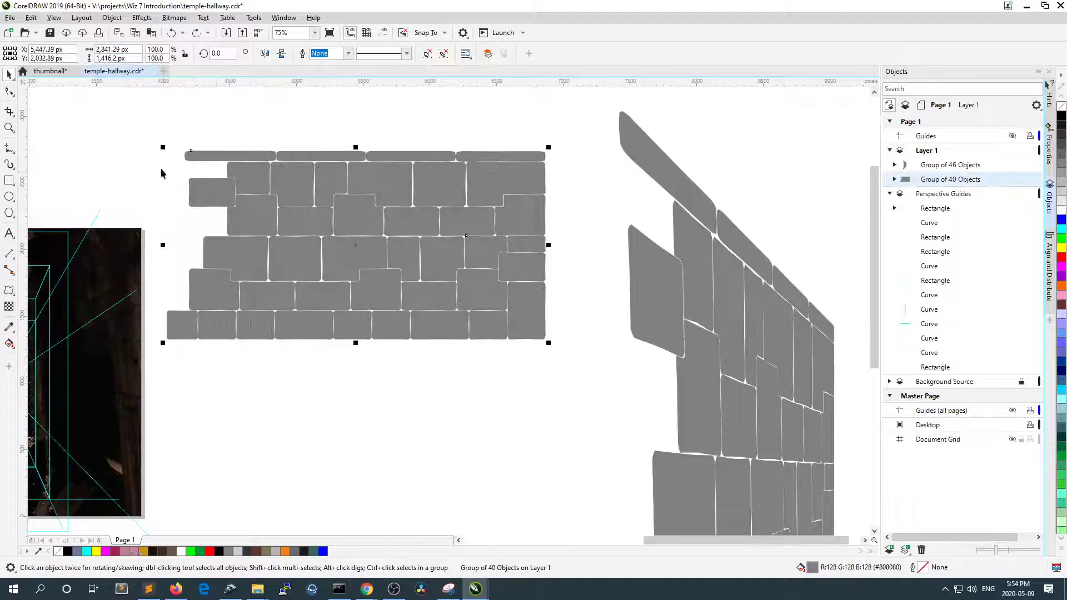
- Set the flat wall group's size to 2840 px wide and 1416 px high, then clear the selection
triple_click(135, 53)
type("2840")
key("Tab")
type("4")
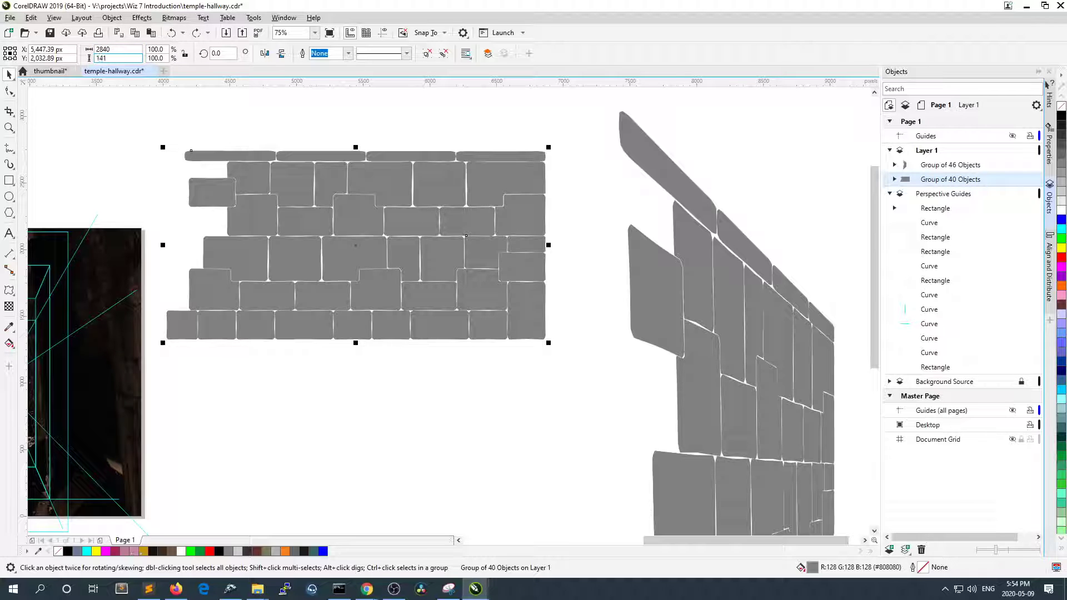
type("416")
key("Return")
left_click(169, 117)
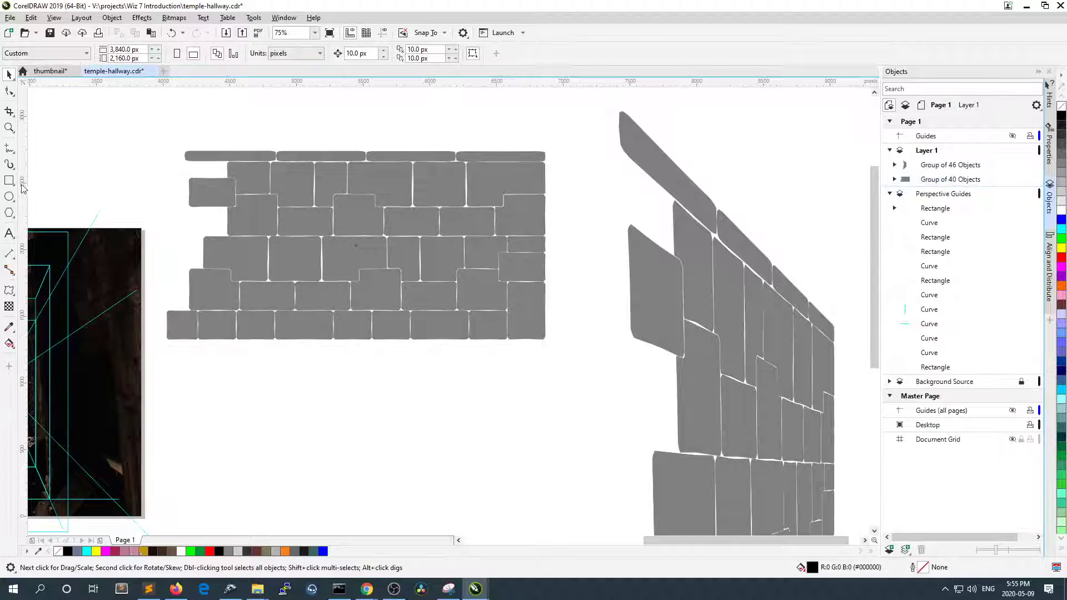
- Draw a rectangle below the flat wall and set its size to 2840 px wide by 1416 px high
left_click(9, 180)
left_click_drag(231, 365, 520, 517)
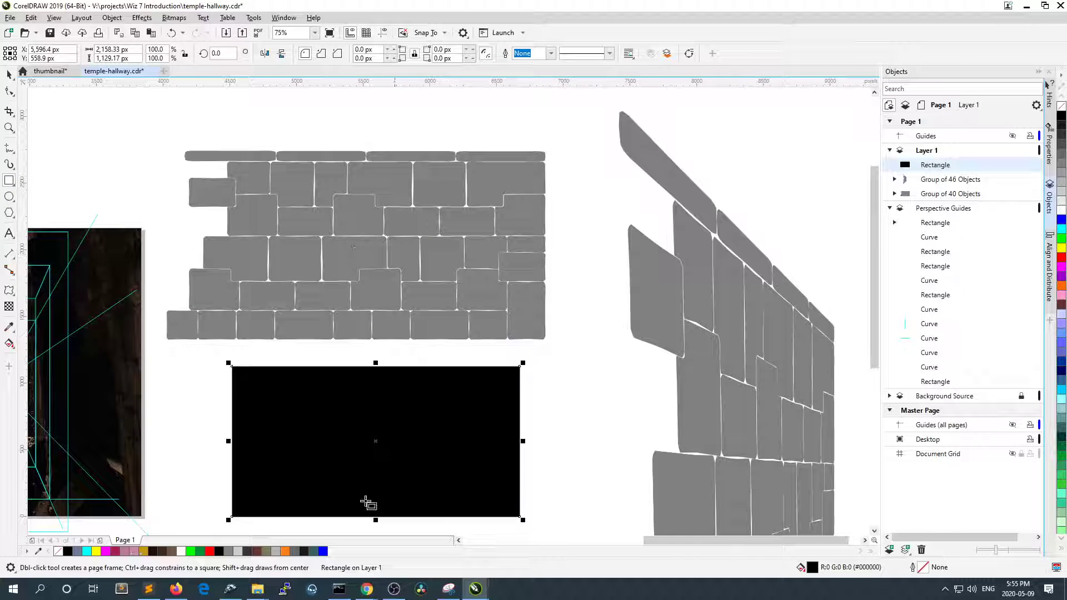
double_click(114, 49)
type("2840")
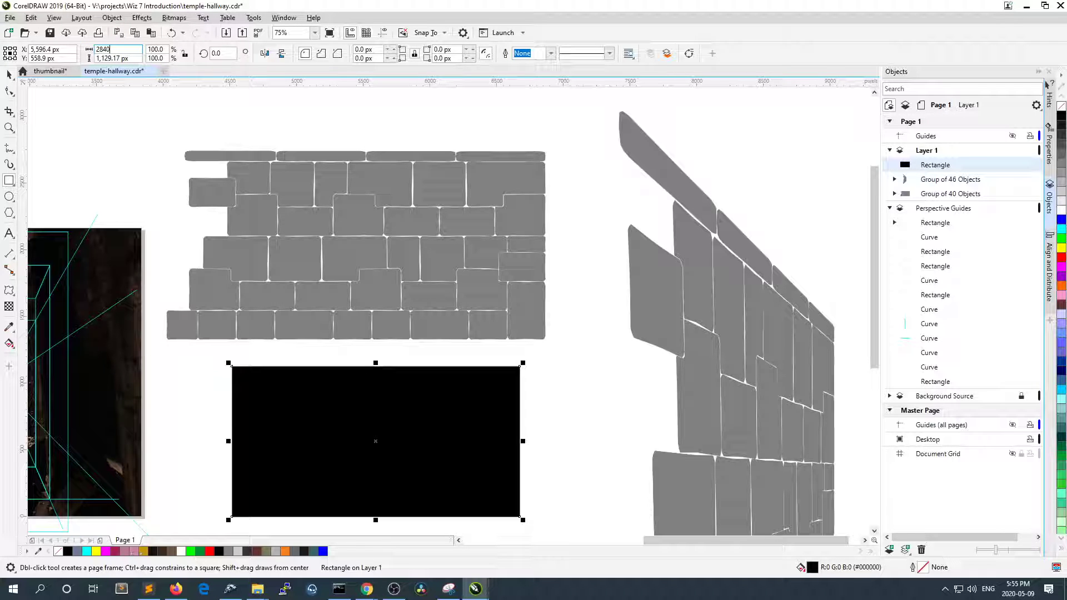
key("Tab")
type("4")
key("BackSpace")
type("1,41")
type("6")
key("Return")
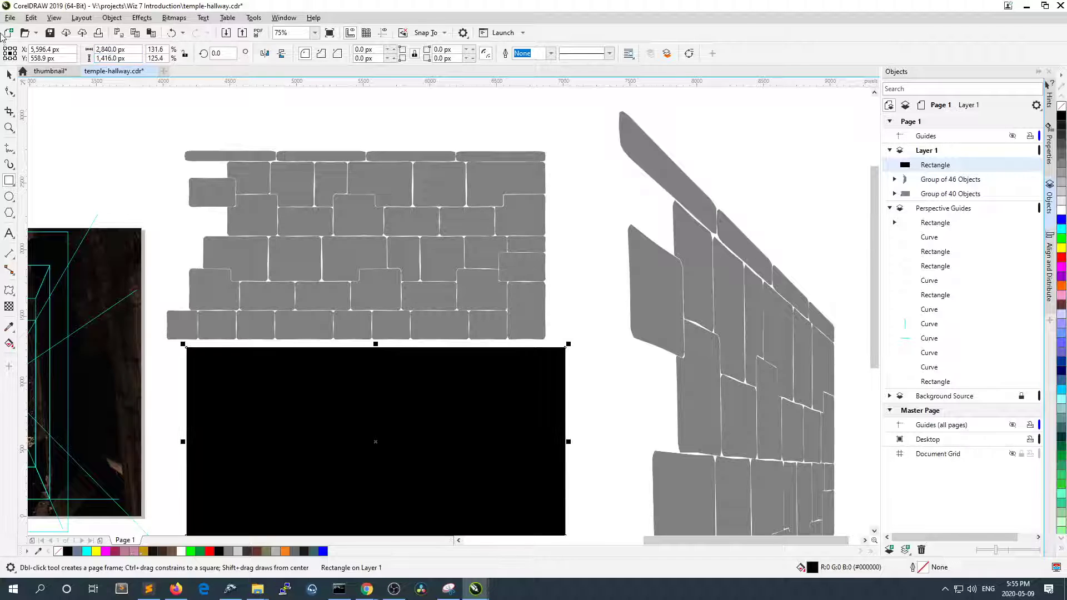
- Move the black rectangle up so it roughly covers the flat stone wall
left_click(9, 74)
left_click(269, 411)
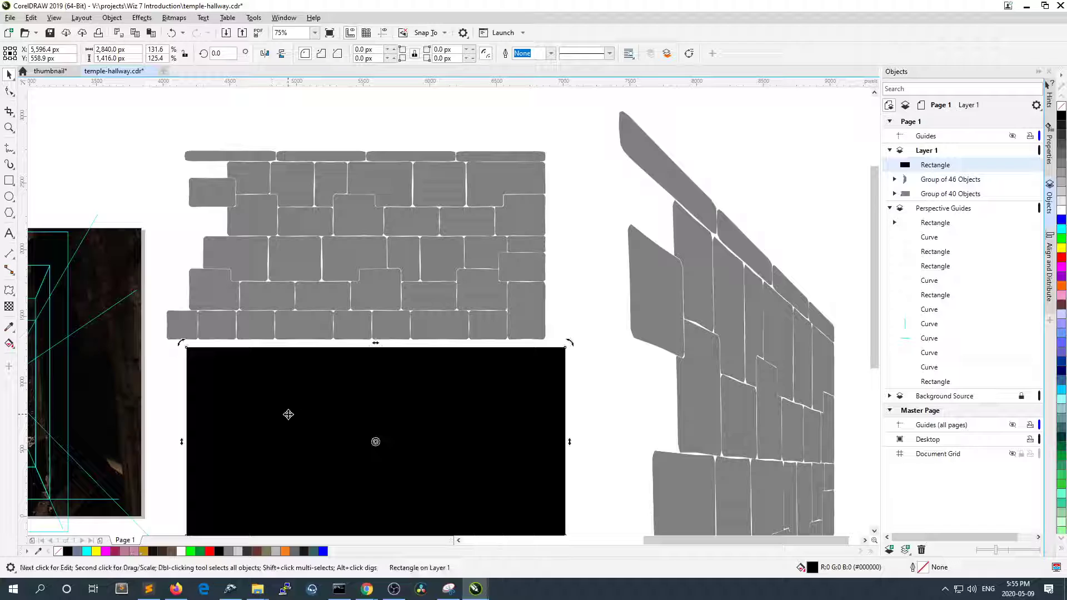
left_click(164, 315)
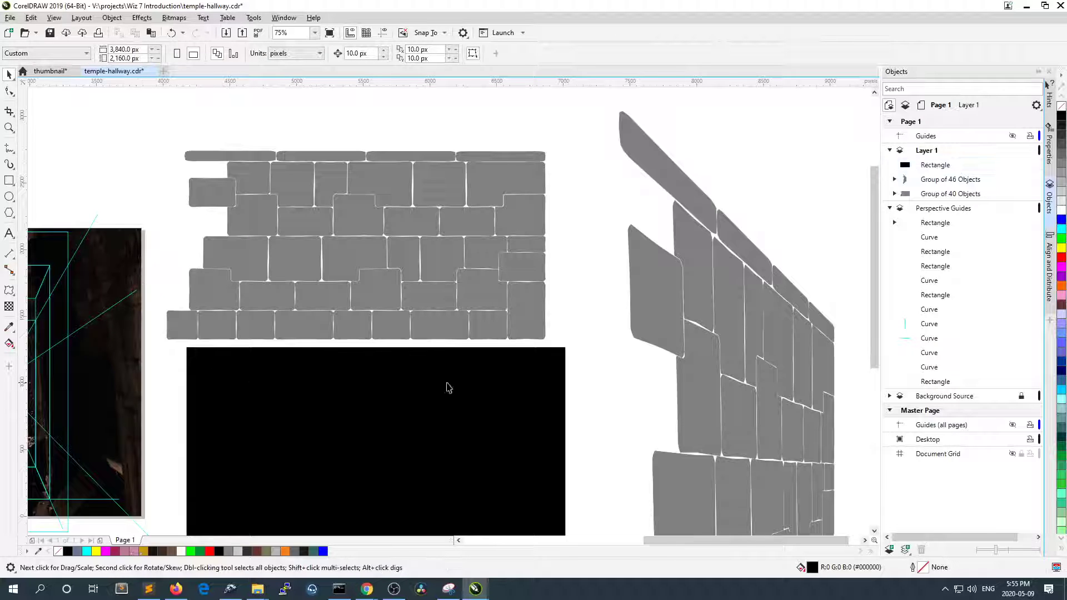
left_click_drag(416, 481, 505, 232)
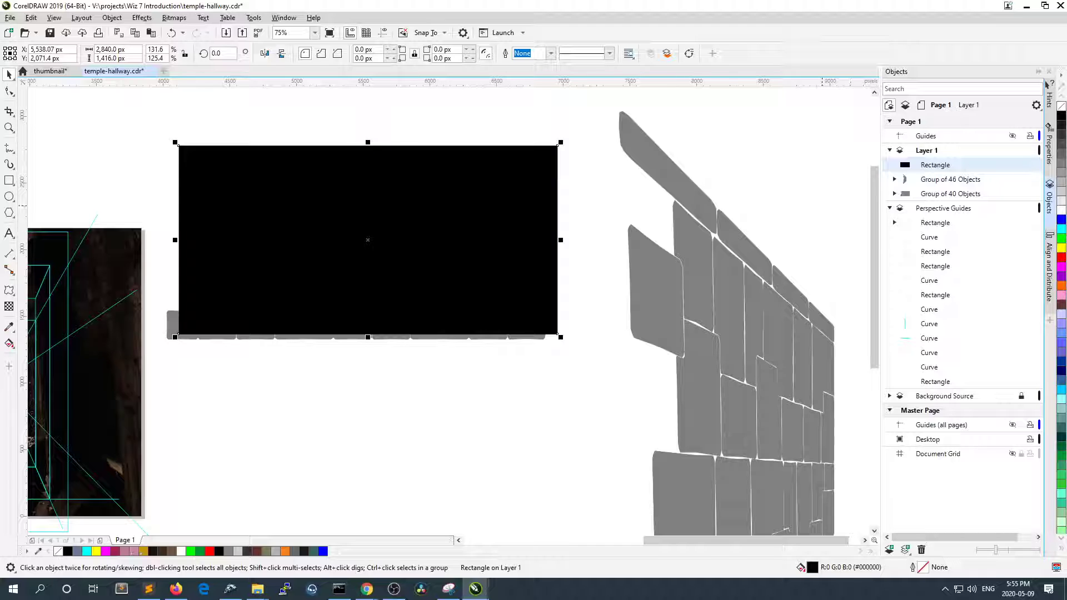
key("alt+Tab")
key("alt+Tab")
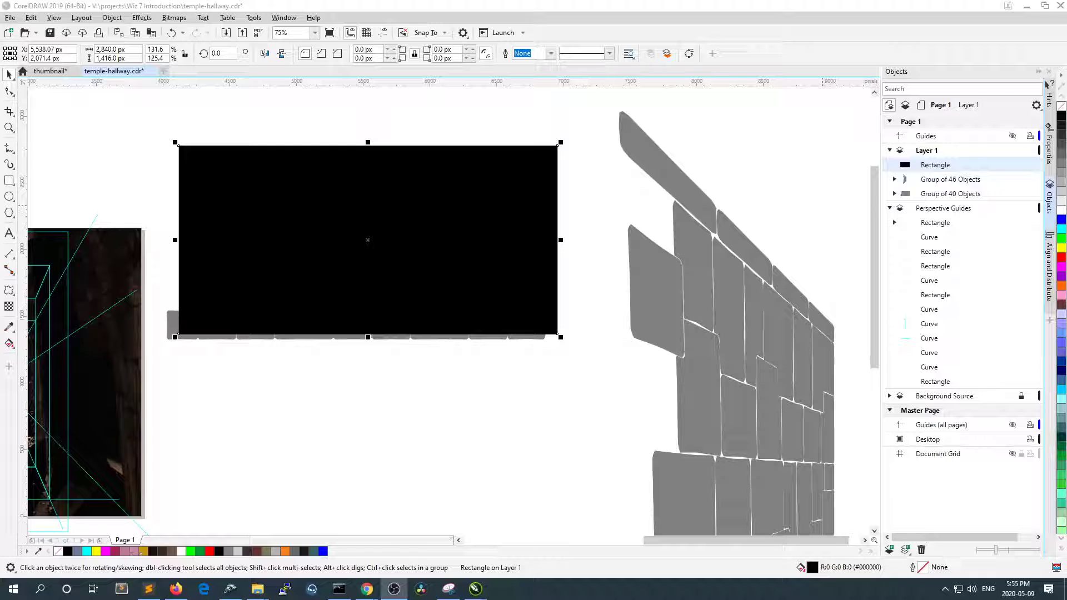
left_click(451, 368)
left_click(273, 186)
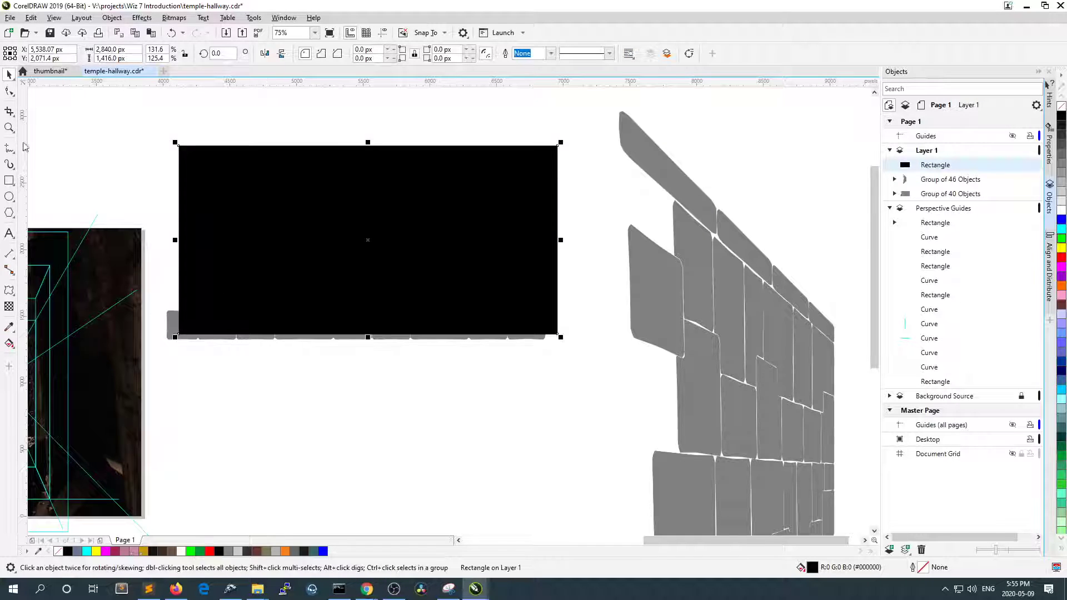
right_click(239, 214)
mouse_move(308, 282)
left_click(429, 295)
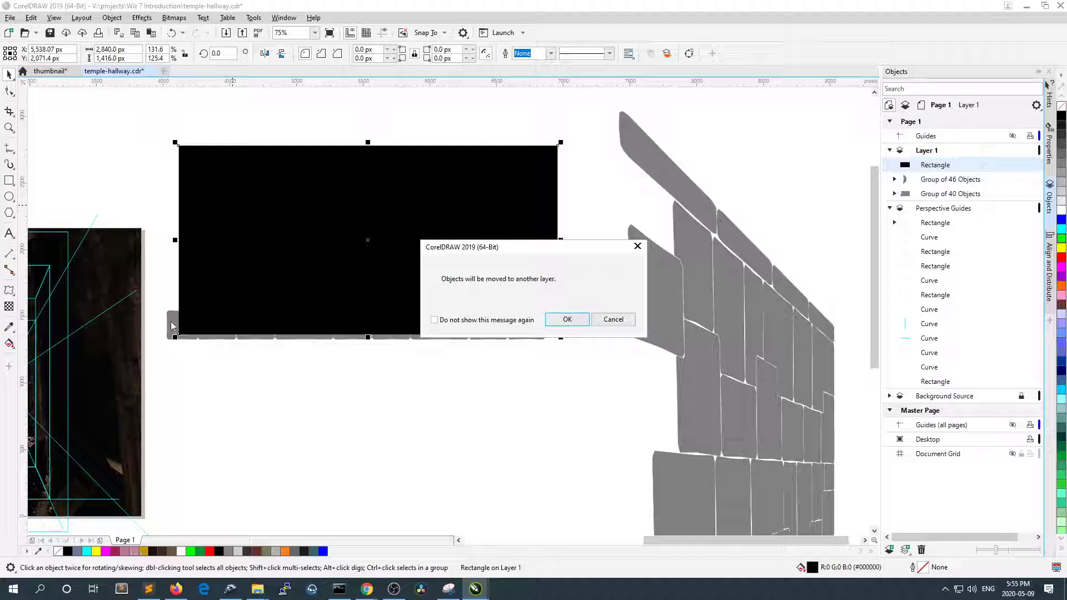
left_click(614, 320)
- Place the black rectangle behind the flat wall's stone group in the stacking order
right_click(351, 229)
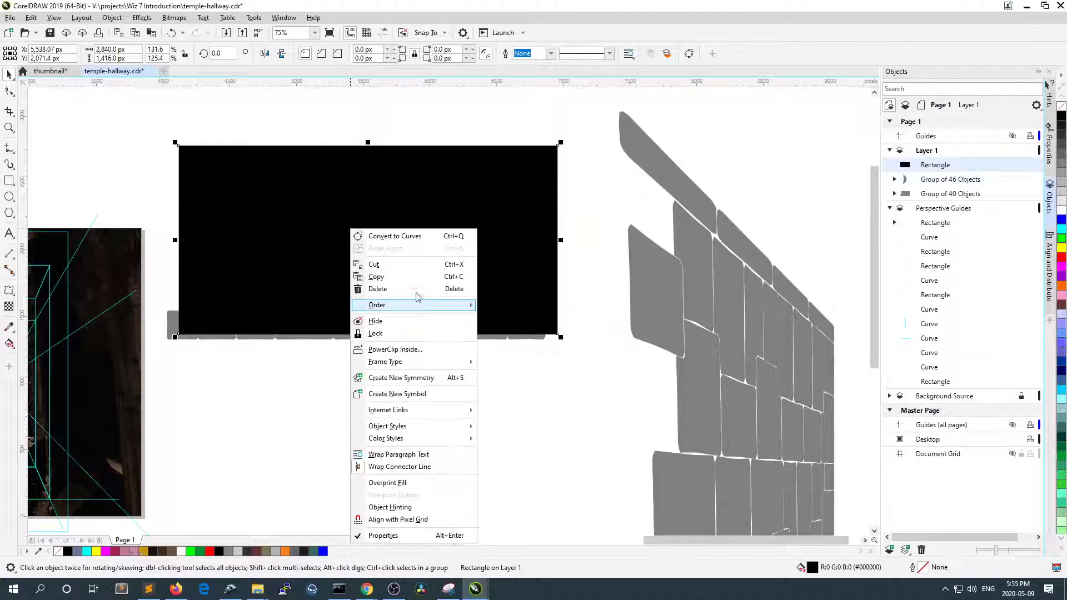
mouse_move(419, 308)
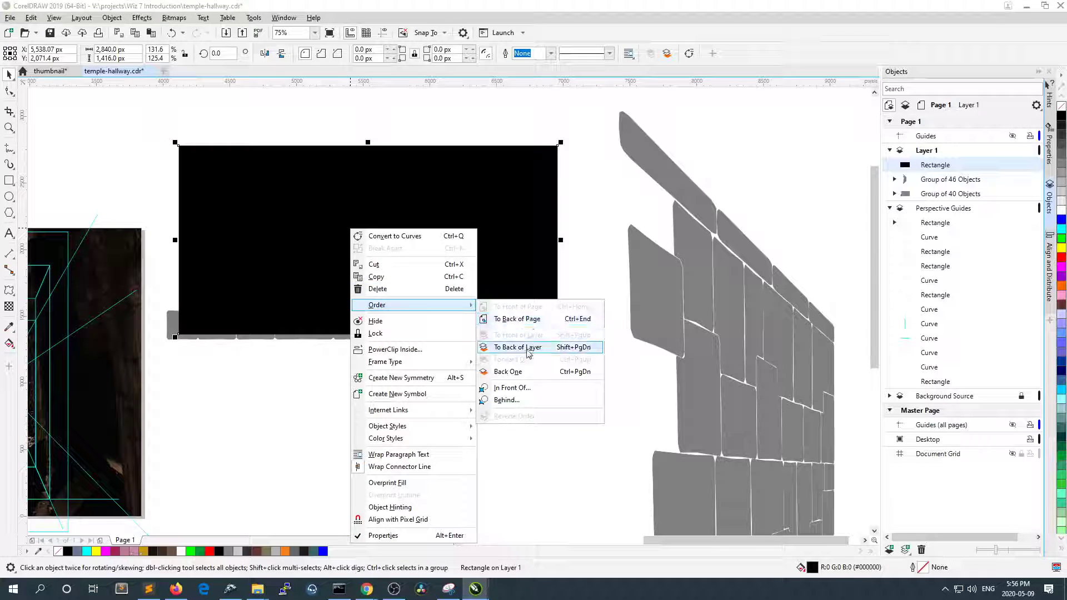
left_click(507, 400)
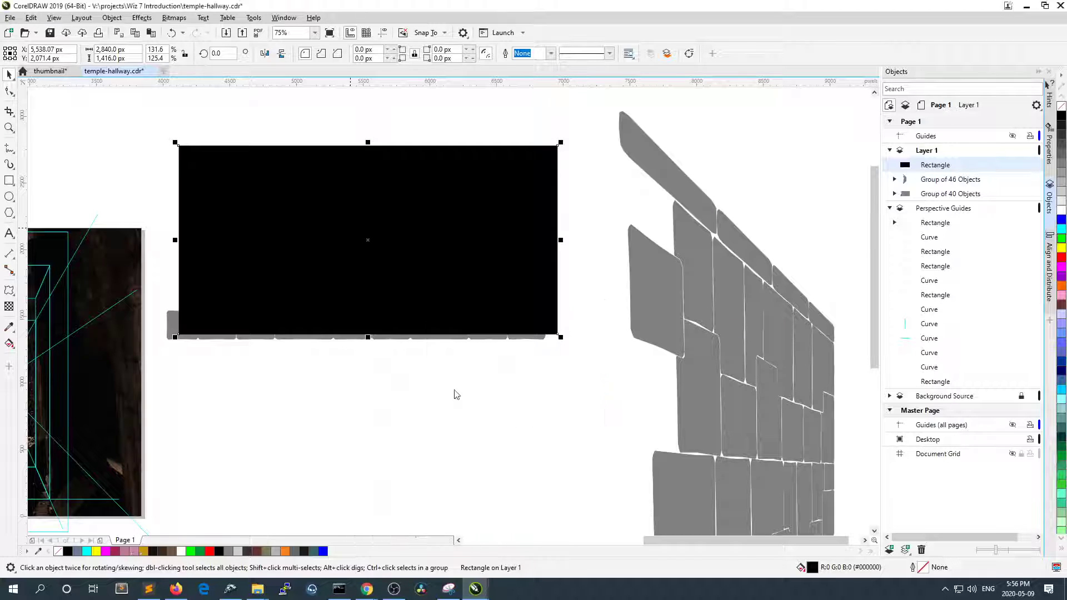
left_click(171, 330)
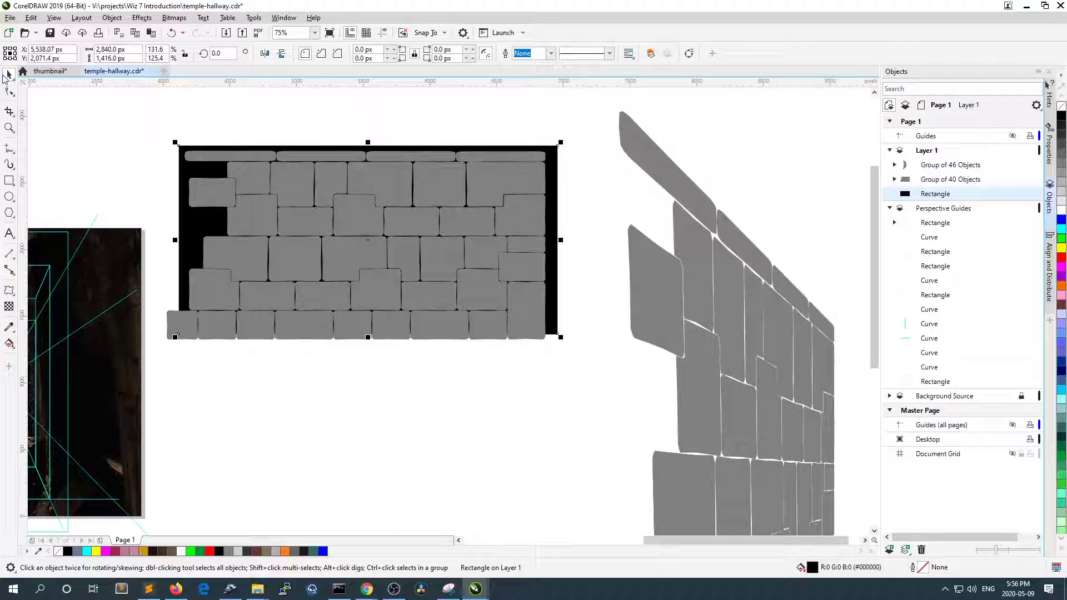
- Select the stone group together with the black rectangle and align their centres horizontally and vertically
left_click(333, 410)
left_click(265, 210)
left_click_drag(139, 108, 582, 393)
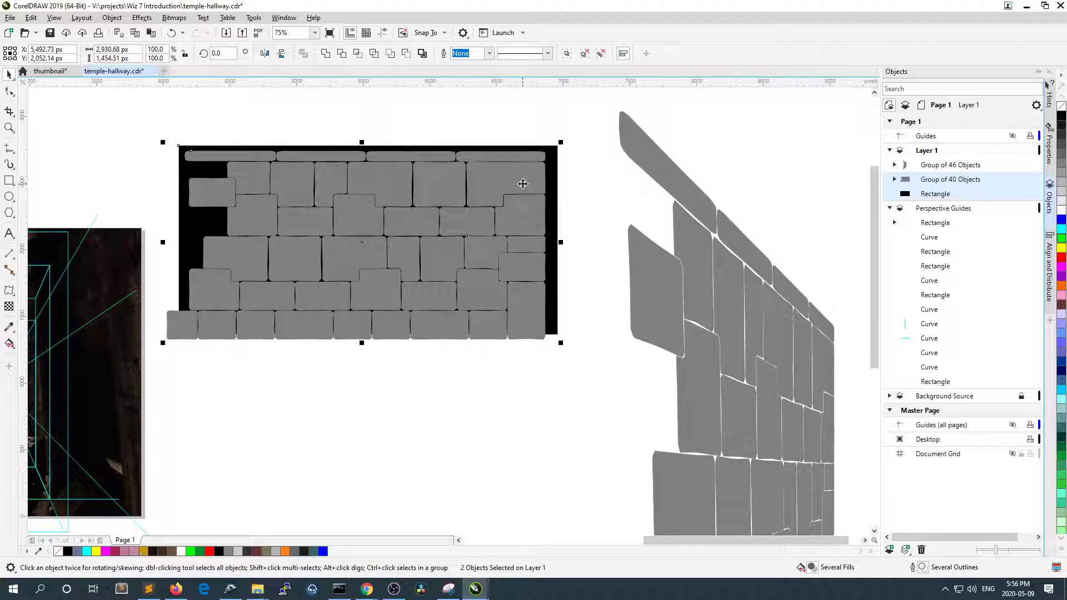
key("c")
key("e")
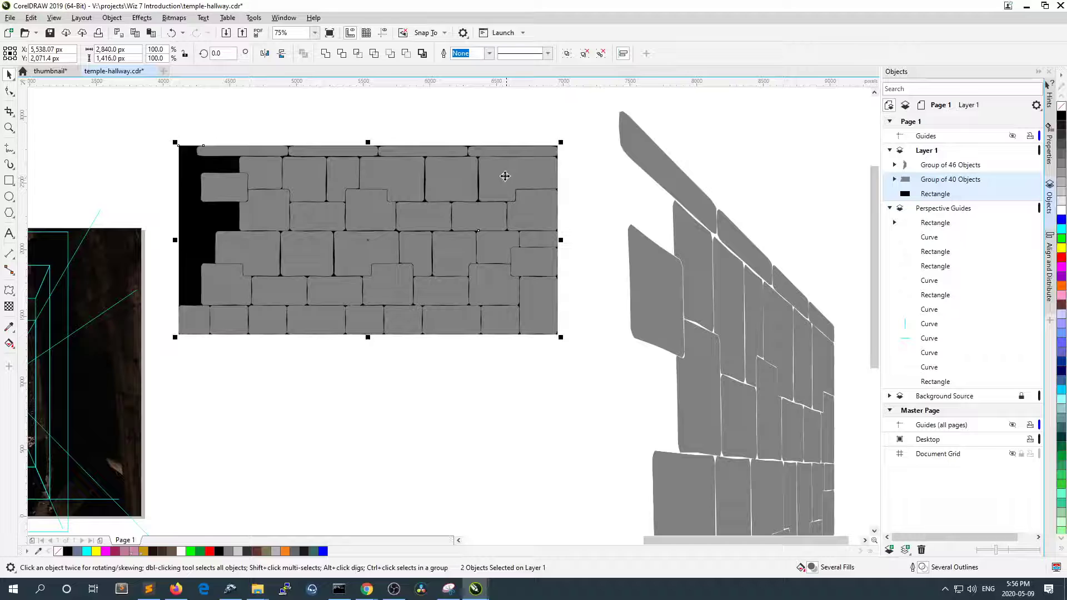
left_click(257, 127)
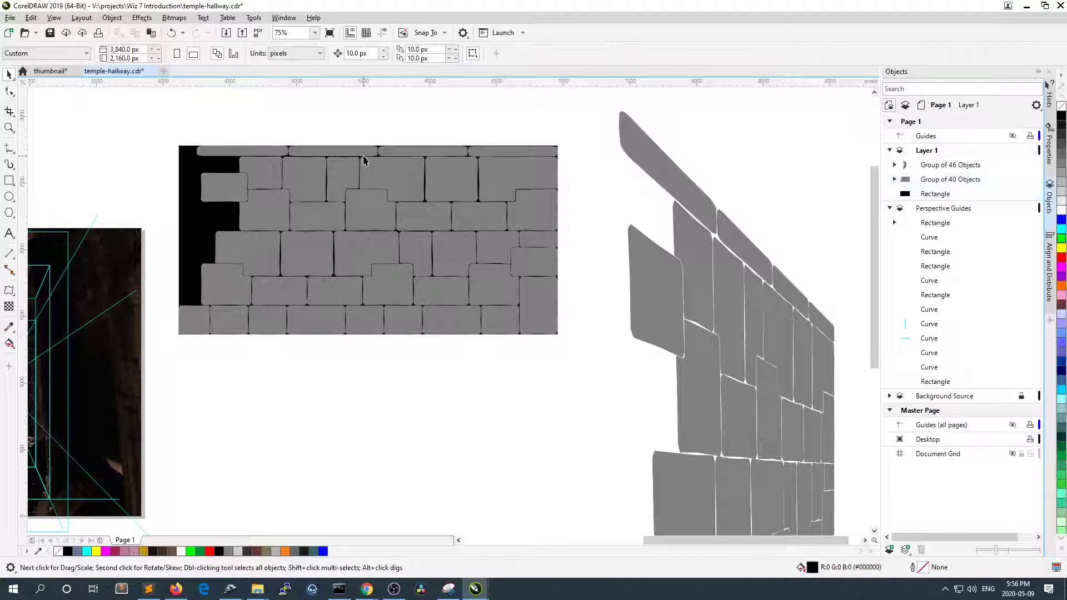
scroll(267, 185, "up", 1)
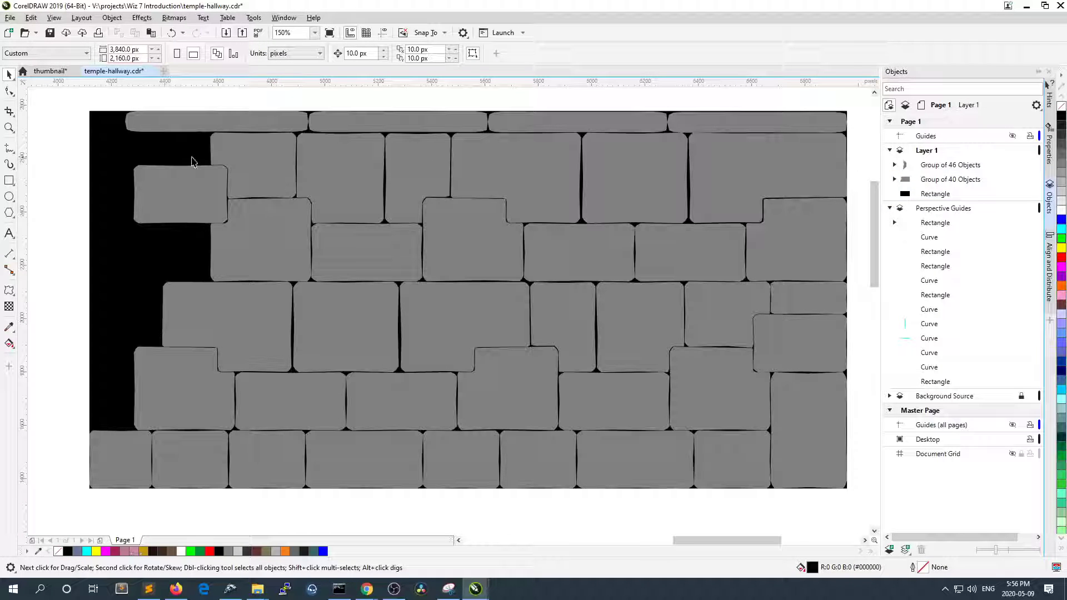
left_click(113, 142)
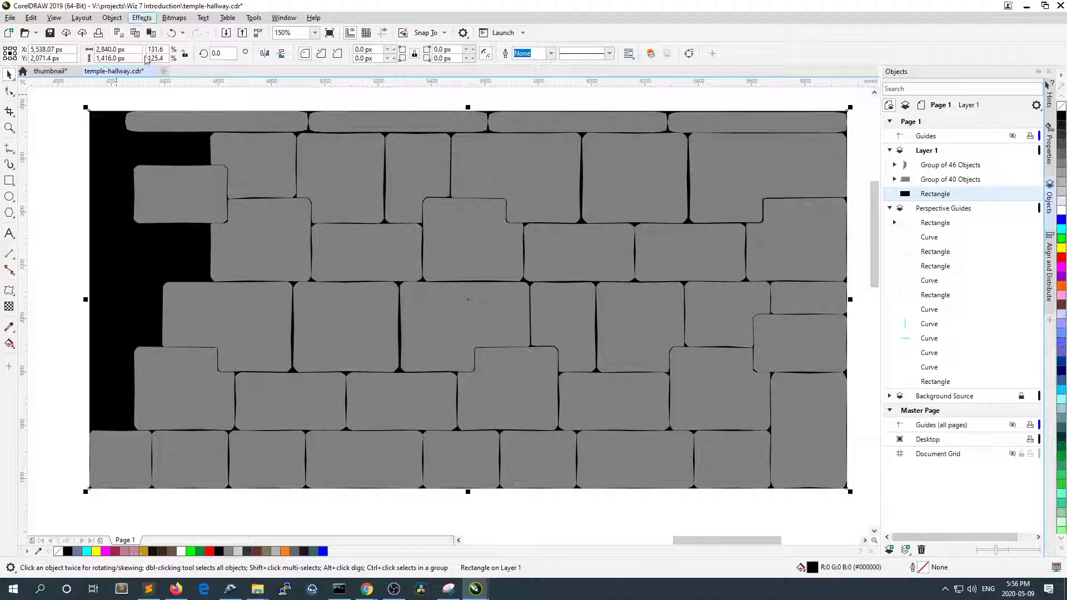
left_click(267, 154)
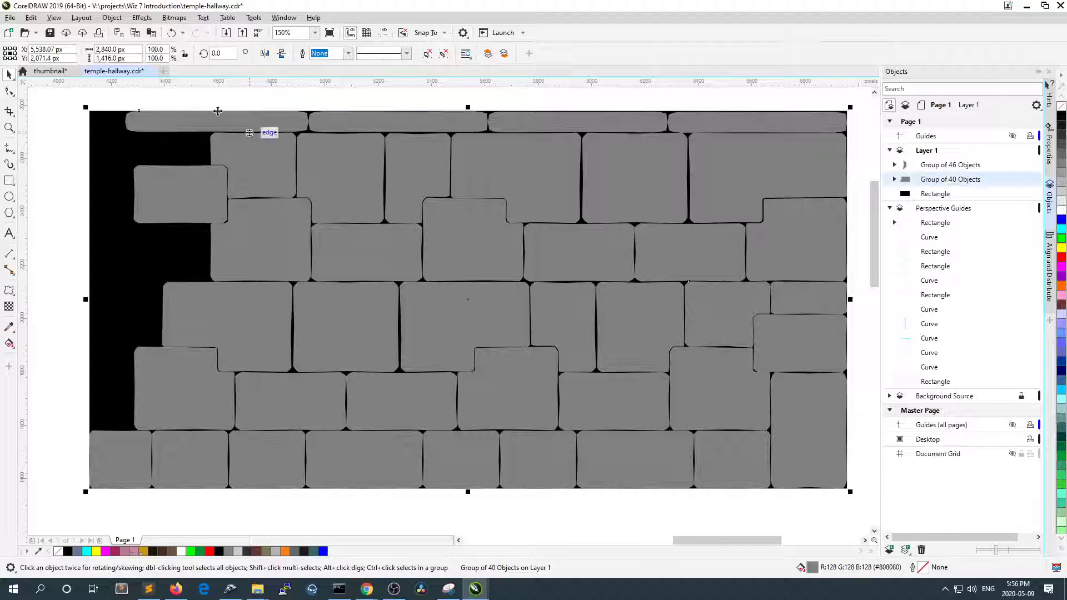
left_click(120, 18)
mouse_move(143, 22)
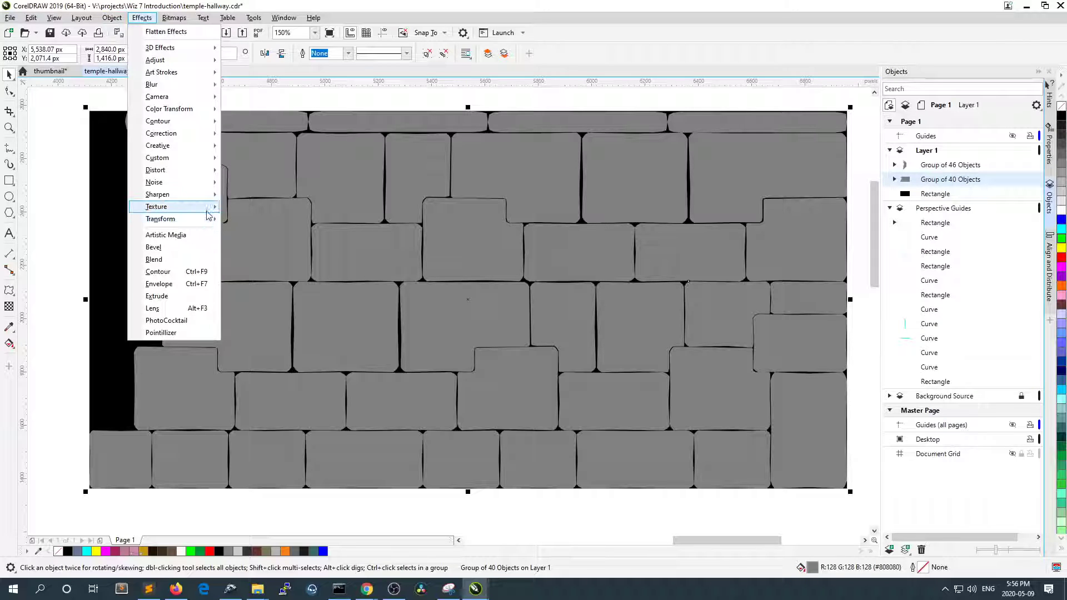
mouse_move(206, 211)
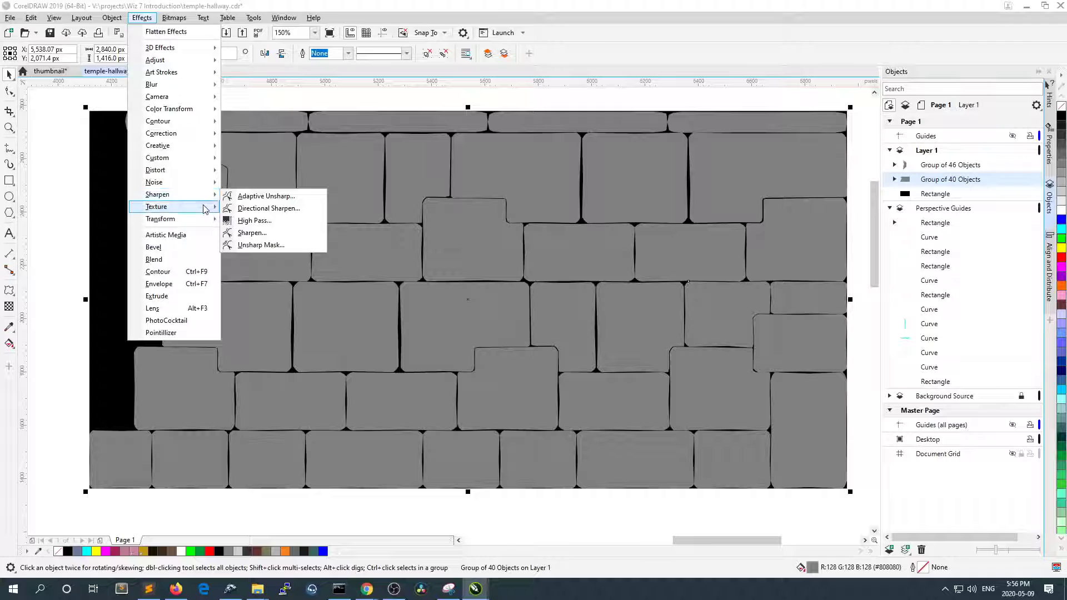
key("Escape")
key("Escape")
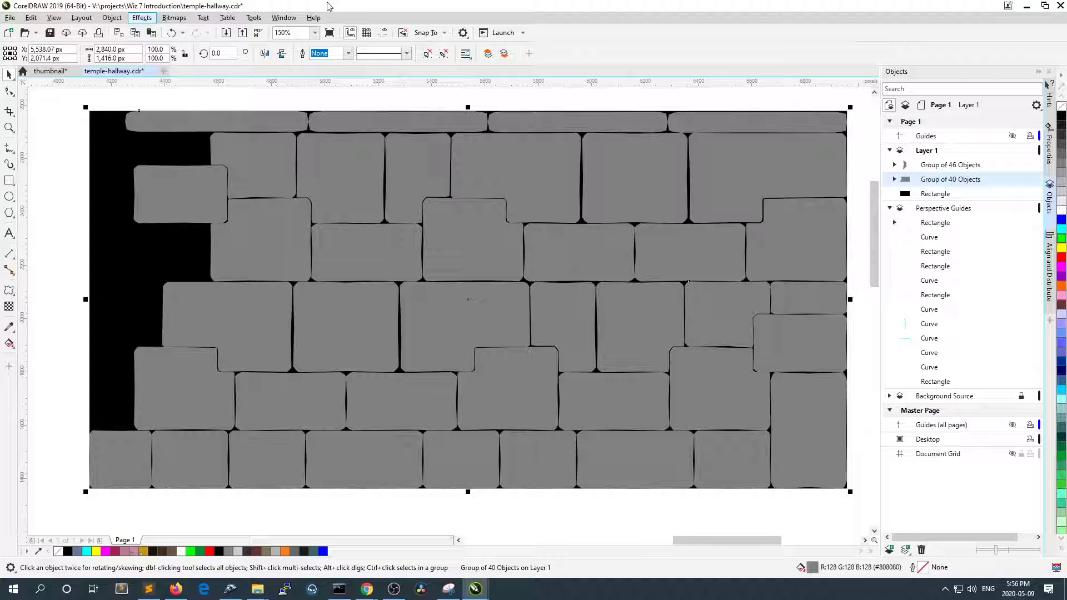
left_click(254, 18)
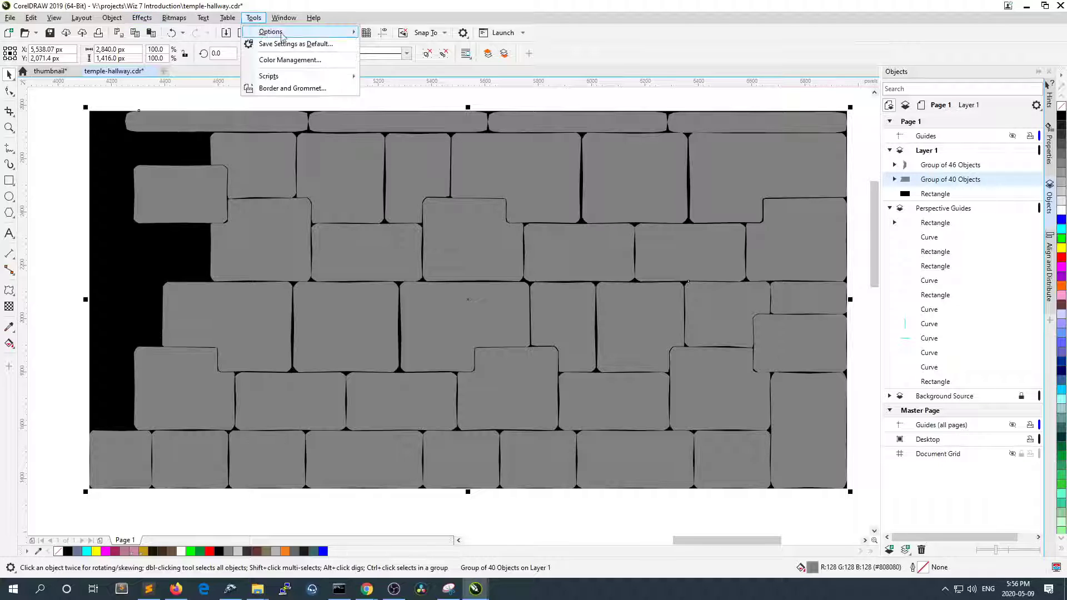
mouse_move(288, 35)
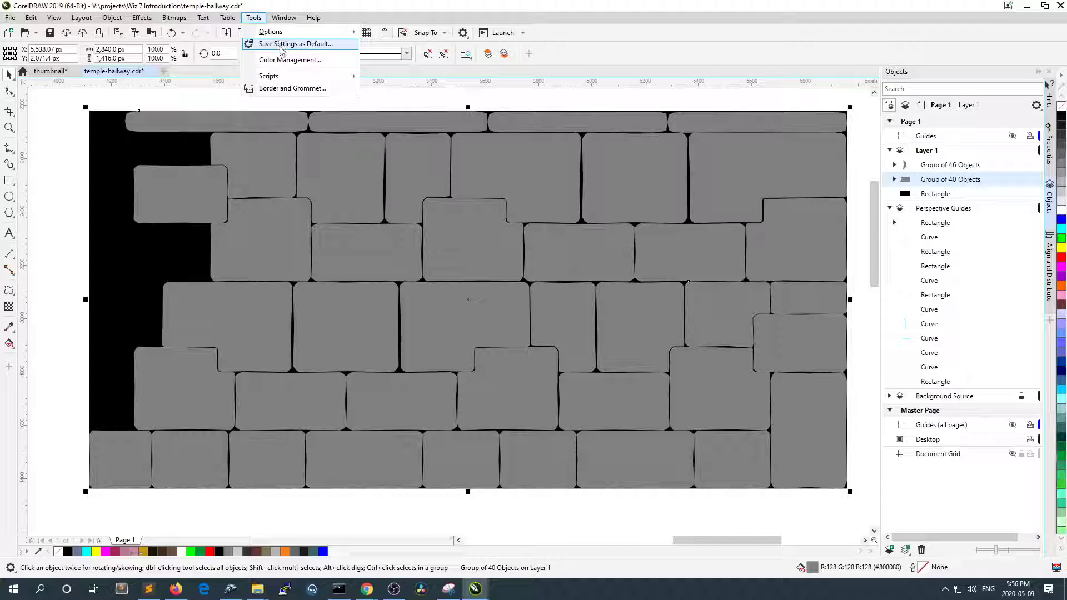
mouse_move(263, 80)
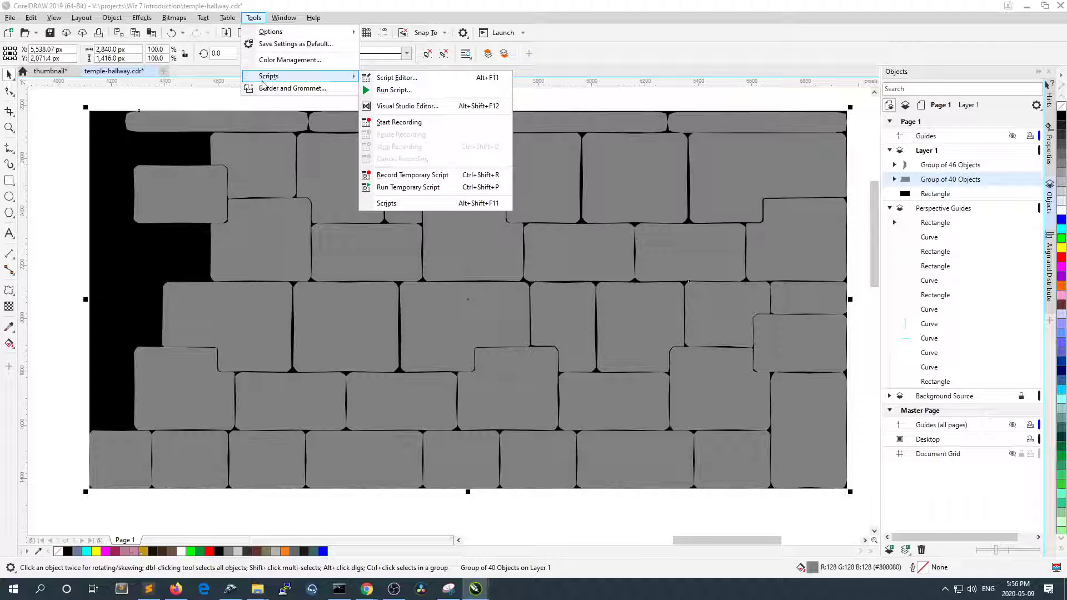
mouse_move(140, 20)
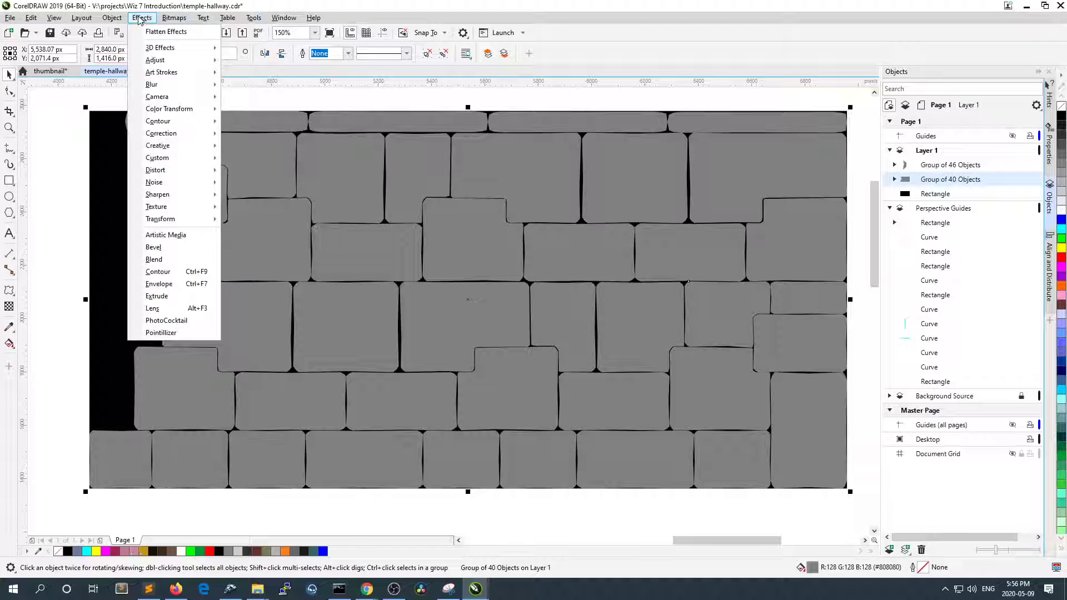
mouse_move(177, 209)
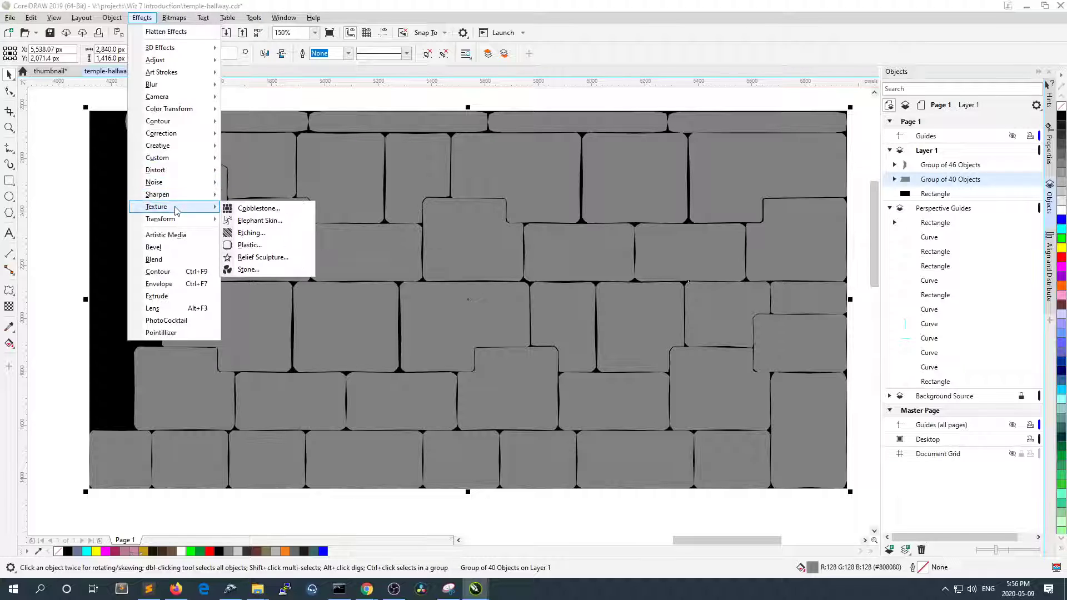
- Shift the flat wall's stone group slightly to the right over the black backing rectangle
left_click(113, 204)
left_click(194, 197)
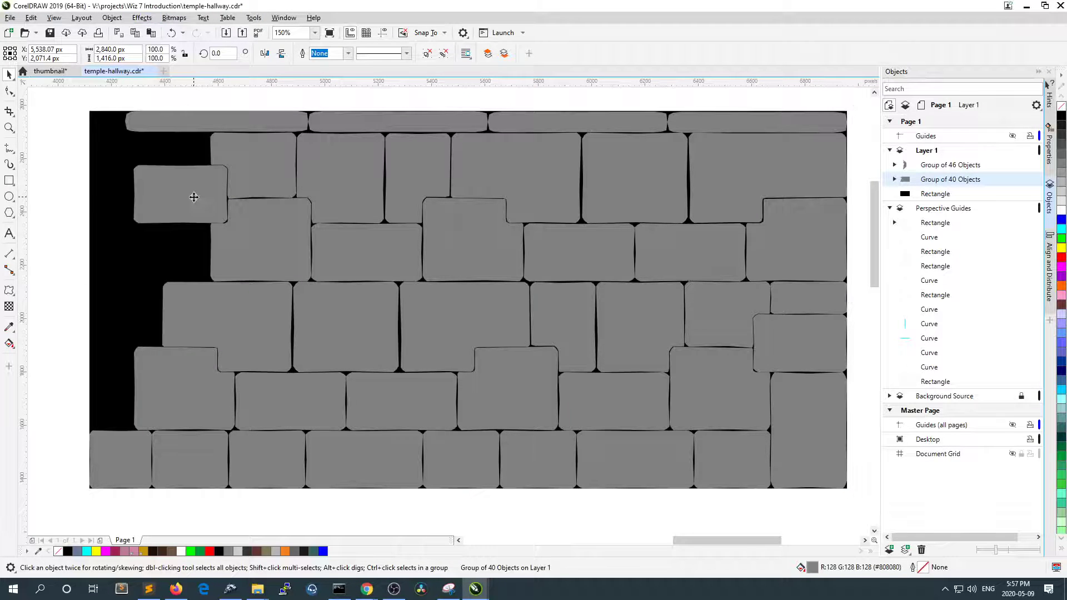
left_click_drag(194, 198, 229, 201)
- Fill the rectangle behind the flat wall with Dark Brown (#663333)
left_click(136, 186)
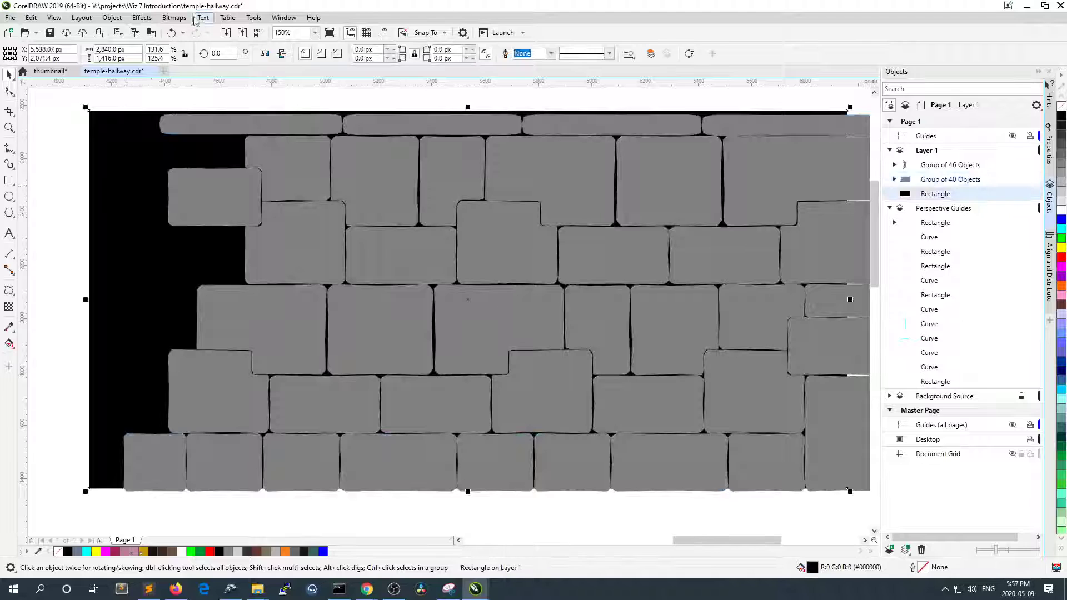
left_click(142, 18)
mouse_move(171, 223)
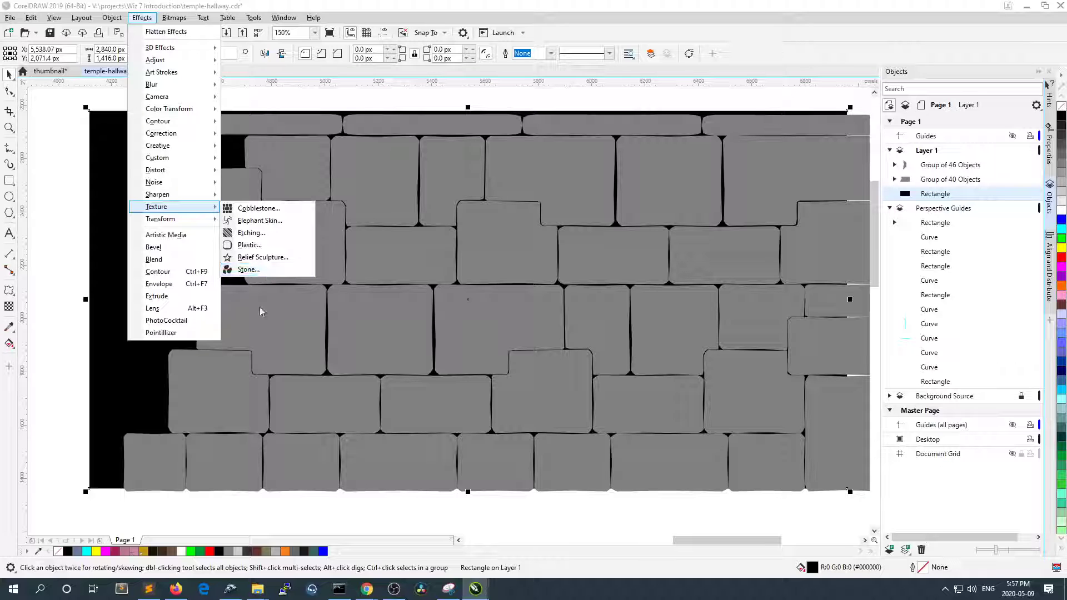
left_click(257, 551)
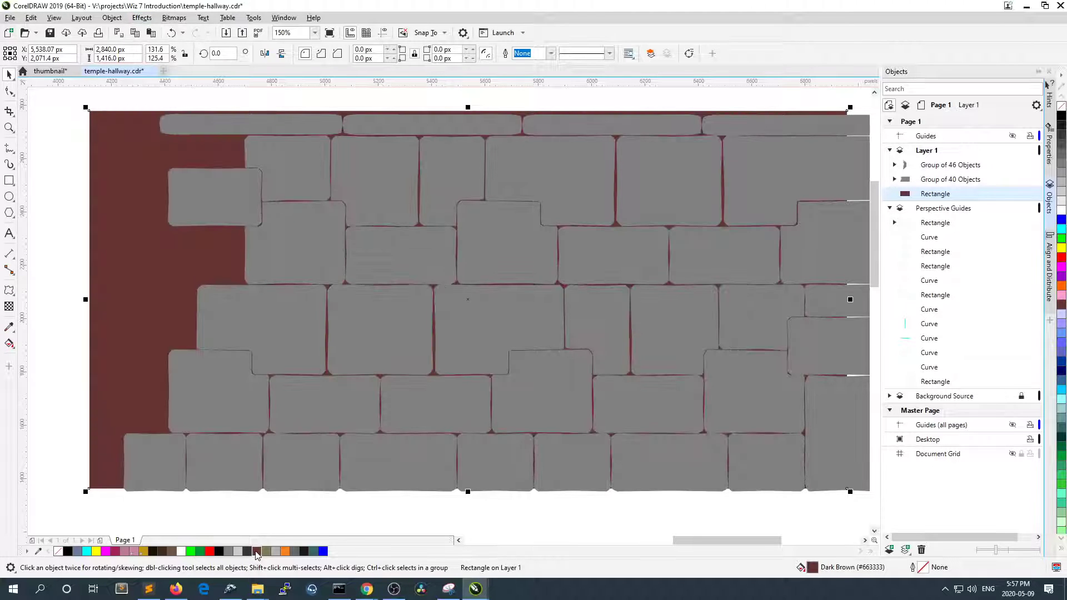
left_click(51, 165)
scroll(154, 225, "up", 4)
scroll(154, 225, "down", 4)
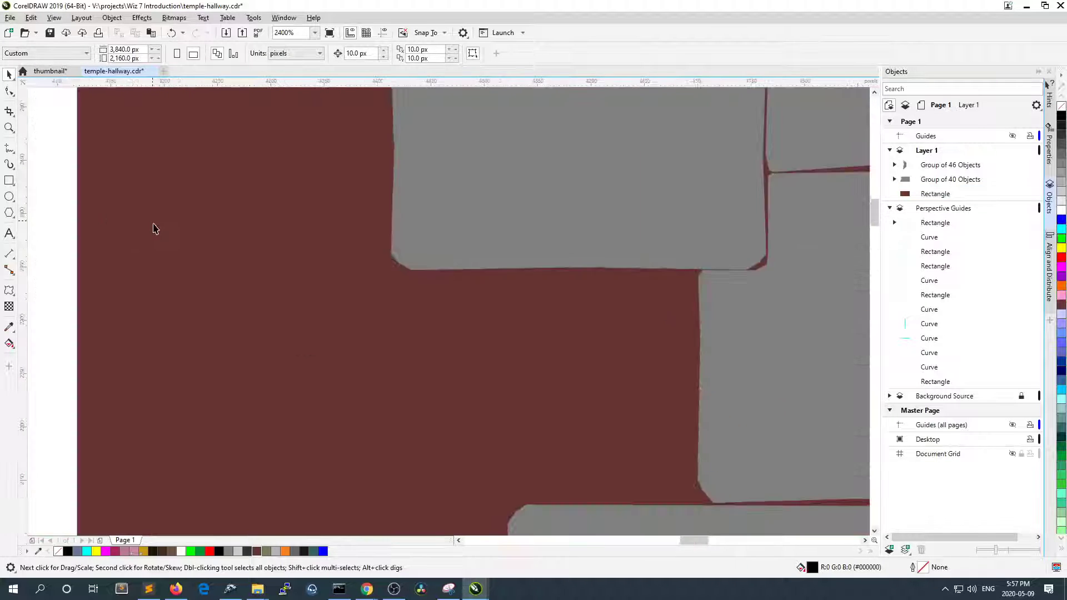
left_click(257, 553)
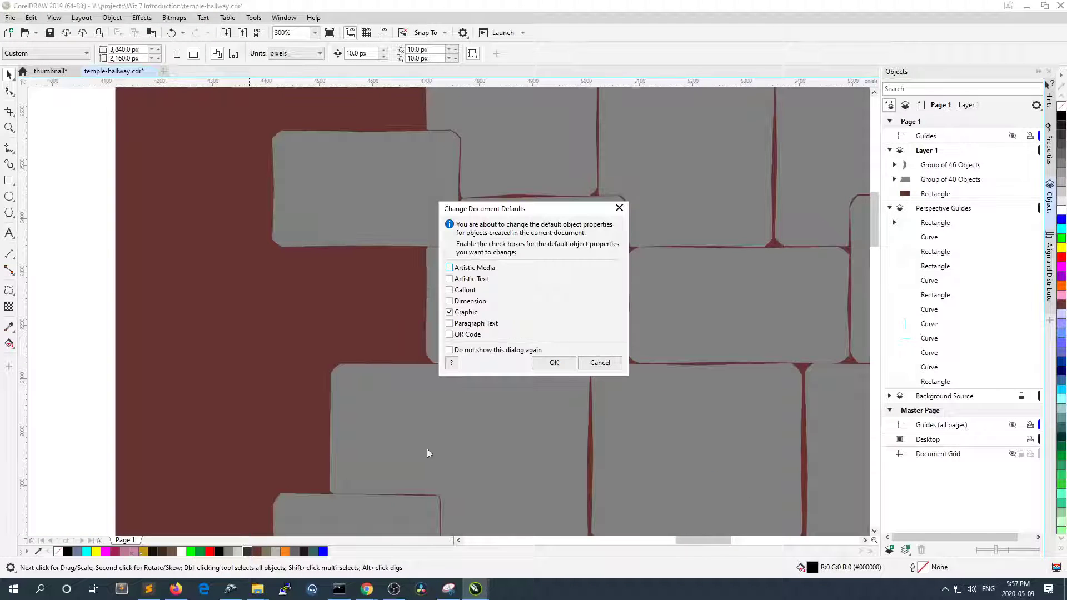
left_click(600, 362)
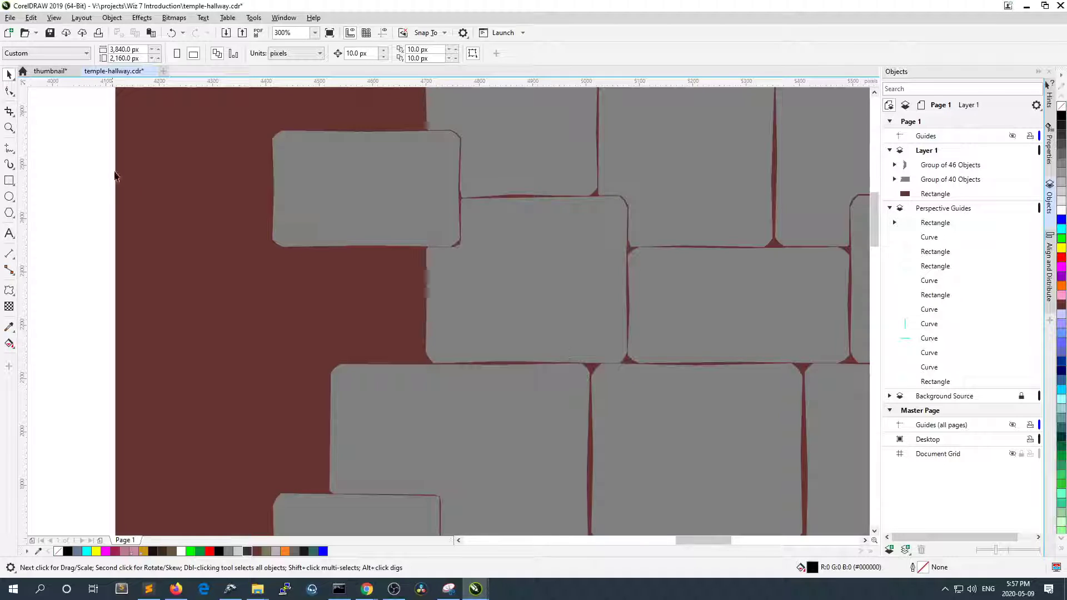
- Apply the Stone texture effect to the brown backing rectangle using the Erosion preset, with roughness 100, detail 50, light direction 315 and Invert on
left_click(161, 191)
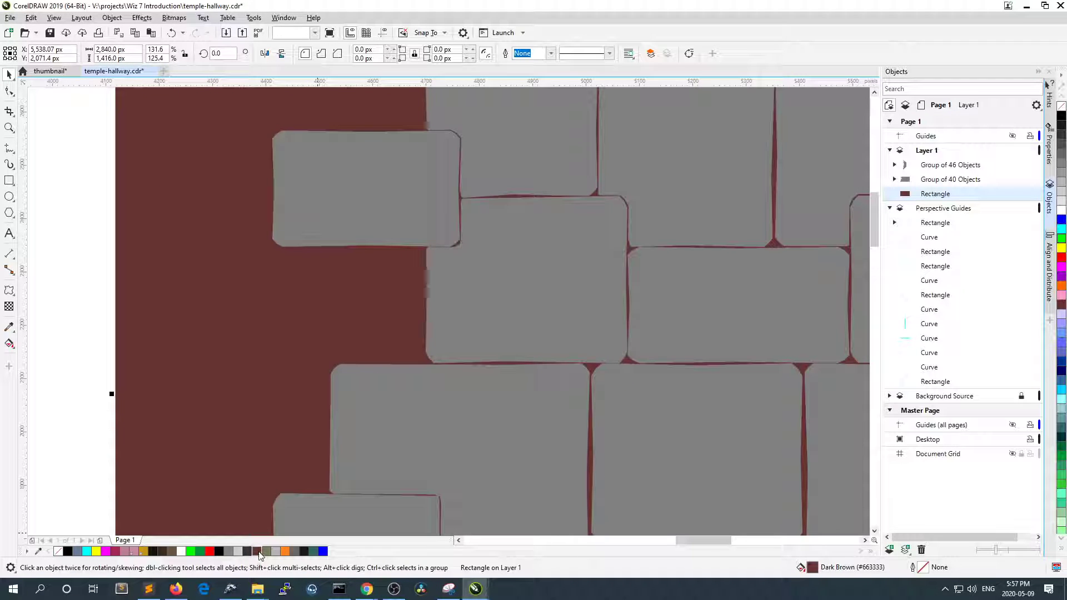
scroll(217, 412, "down", 2)
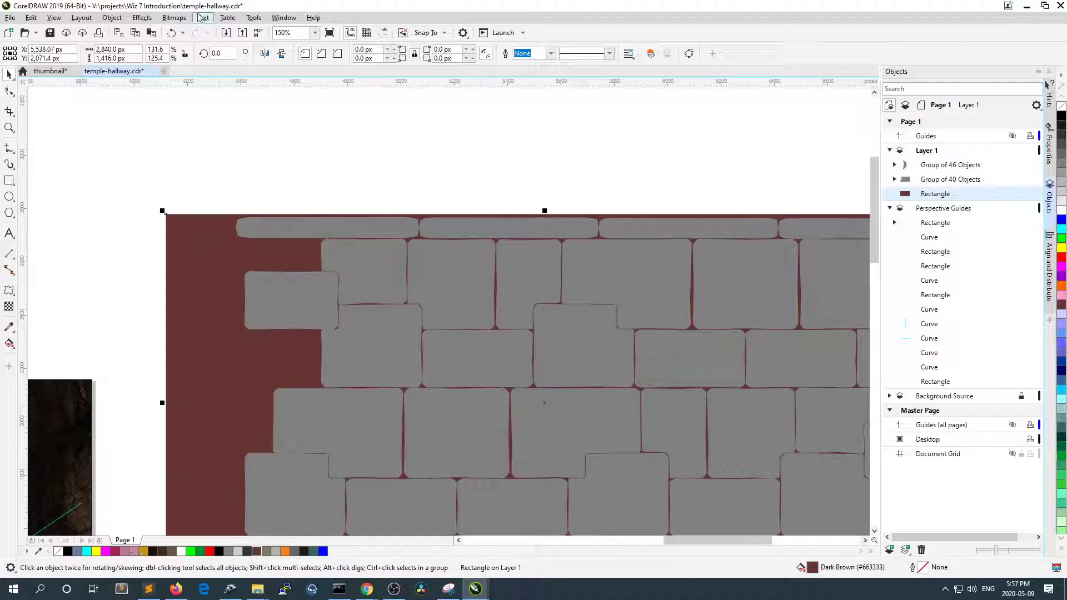
left_click(174, 18)
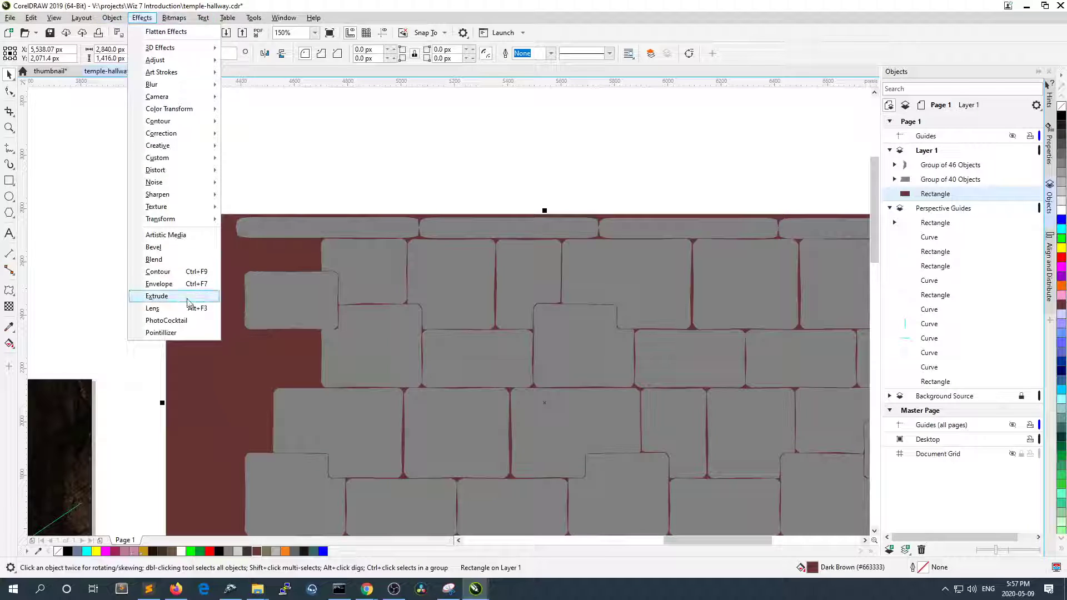
mouse_move(190, 207)
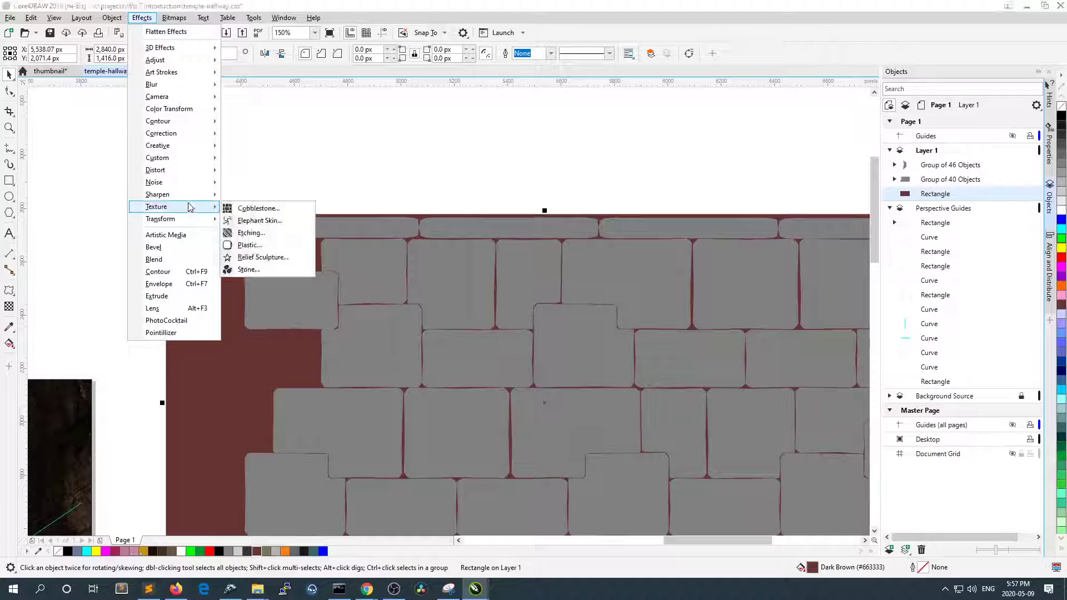
left_click(249, 270)
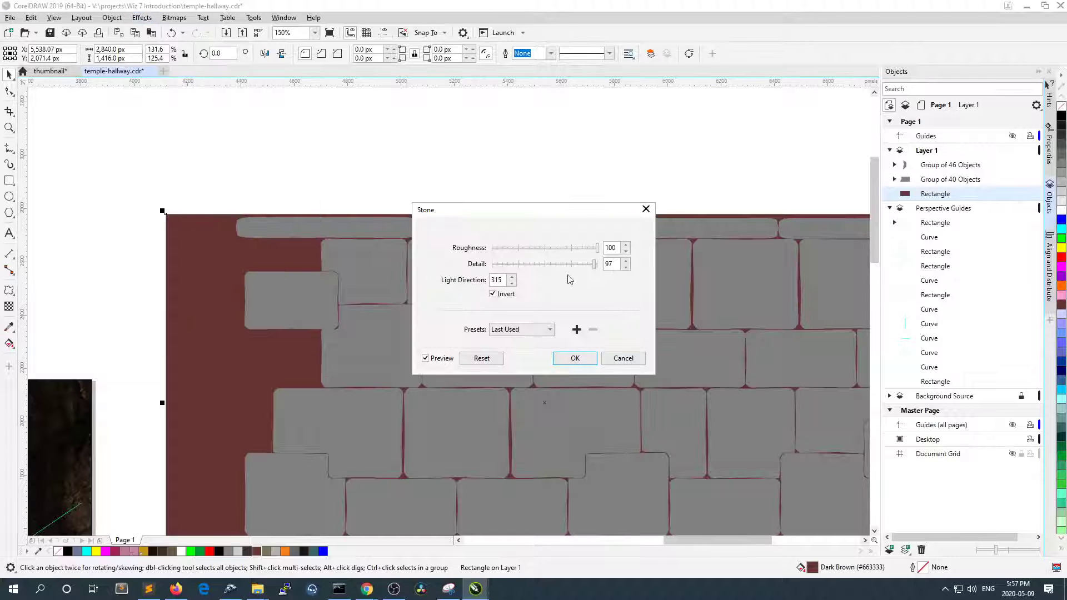
left_click(523, 330)
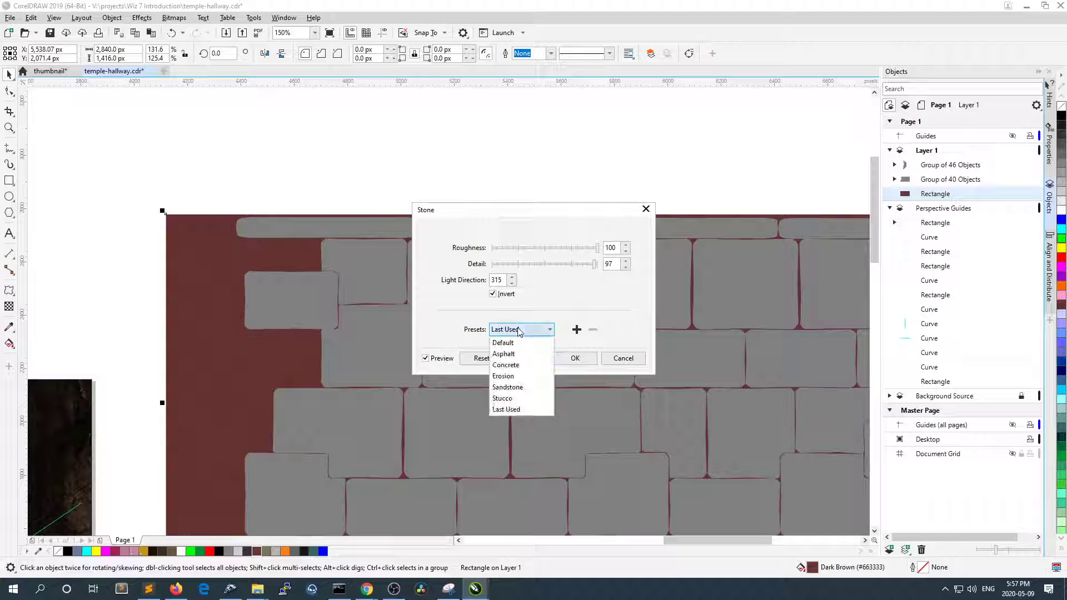
left_click(517, 376)
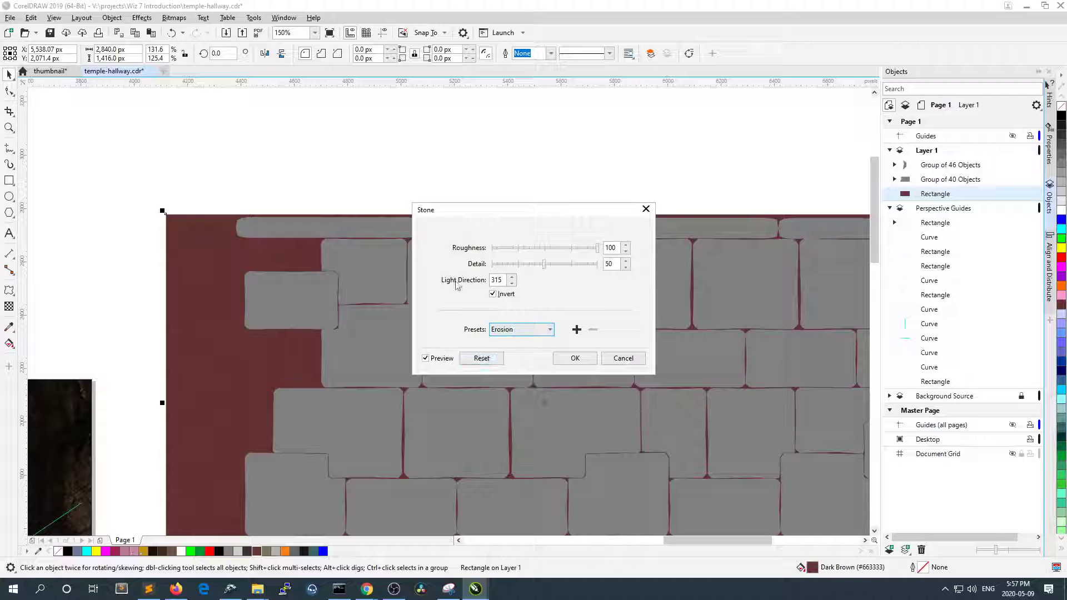
scroll(202, 282, "up", 4)
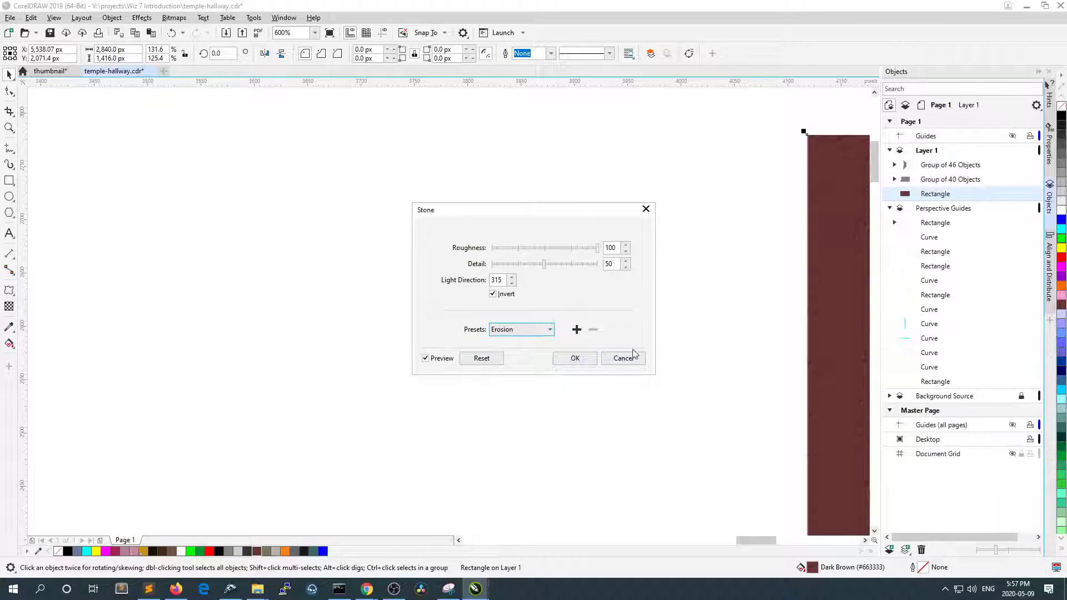
key("F3")
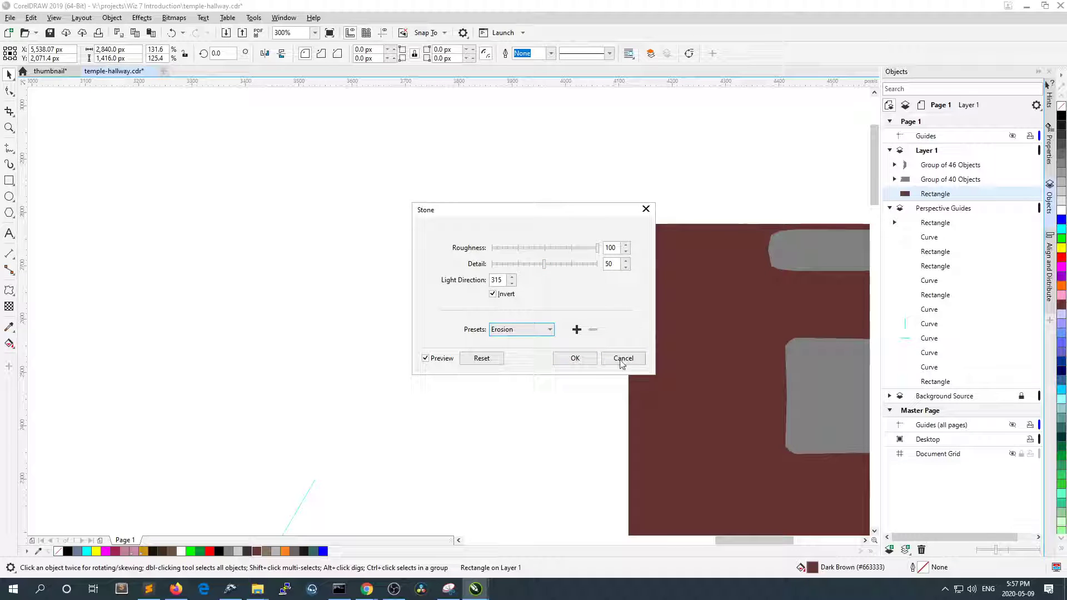
left_click(575, 358)
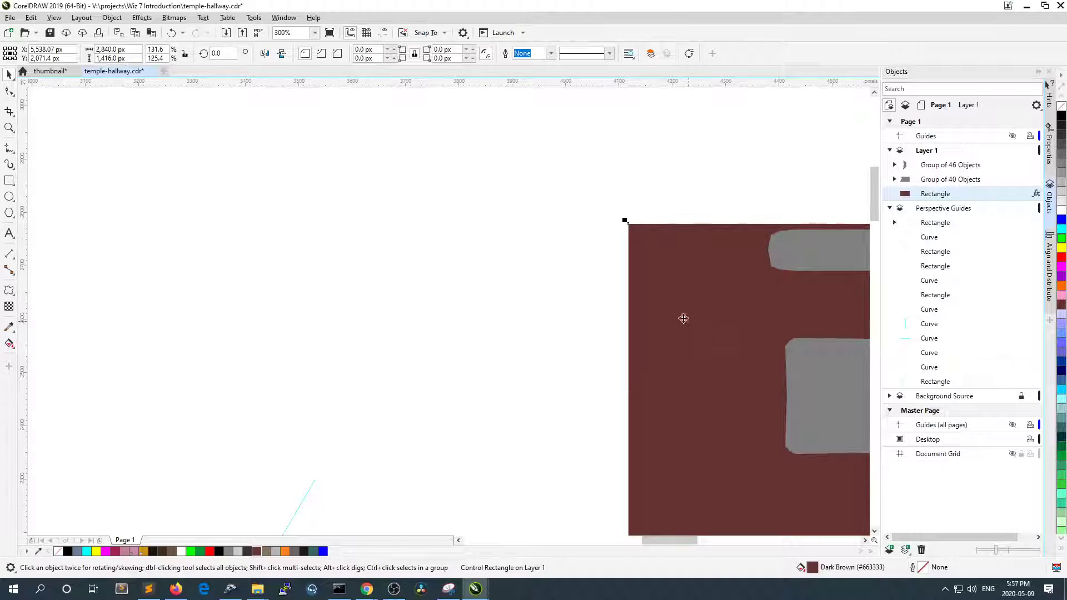
- Edit the textured rectangle's uniform fill, trying the dark browns #3D2B1D and #19120A from the Document Palette
key("Page_Down")
left_click(604, 377)
key("Page_Down")
left_click(603, 377)
key("z")
left_click_drag(677, 276, 729, 347)
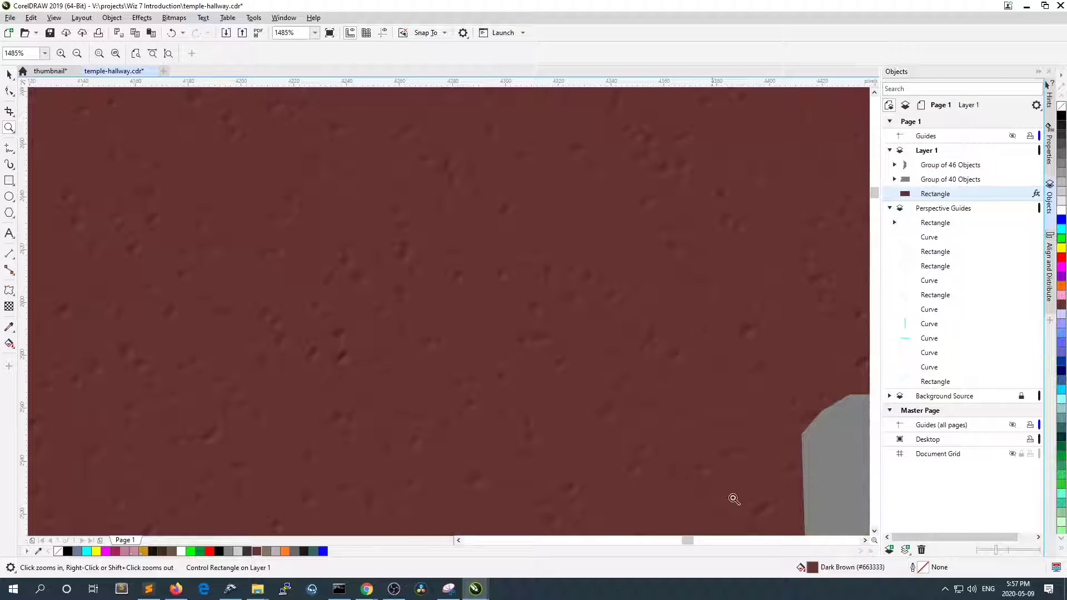
double_click(813, 567)
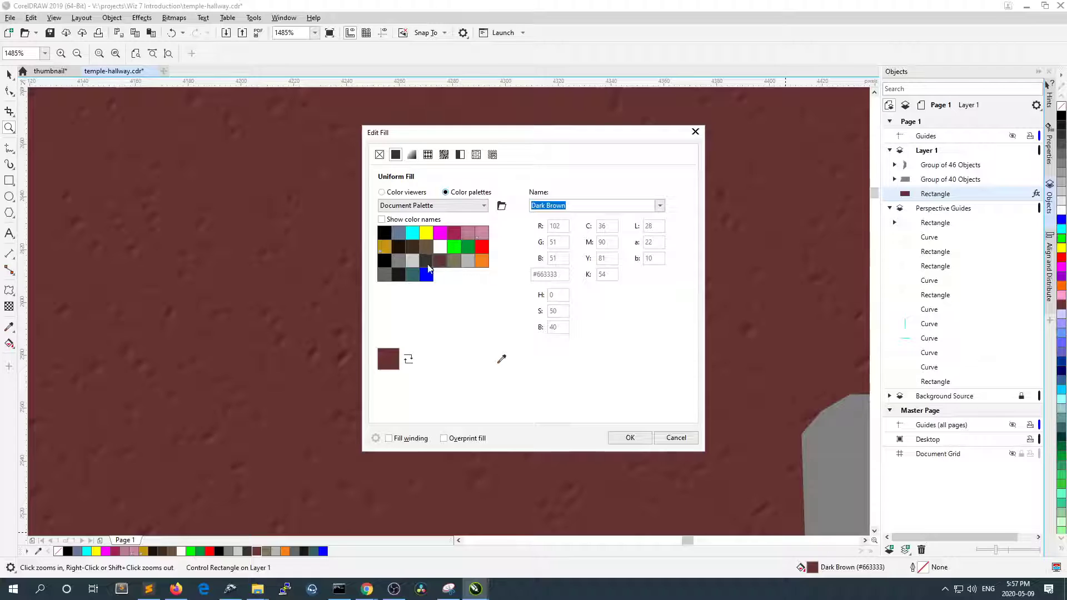
left_click(415, 244)
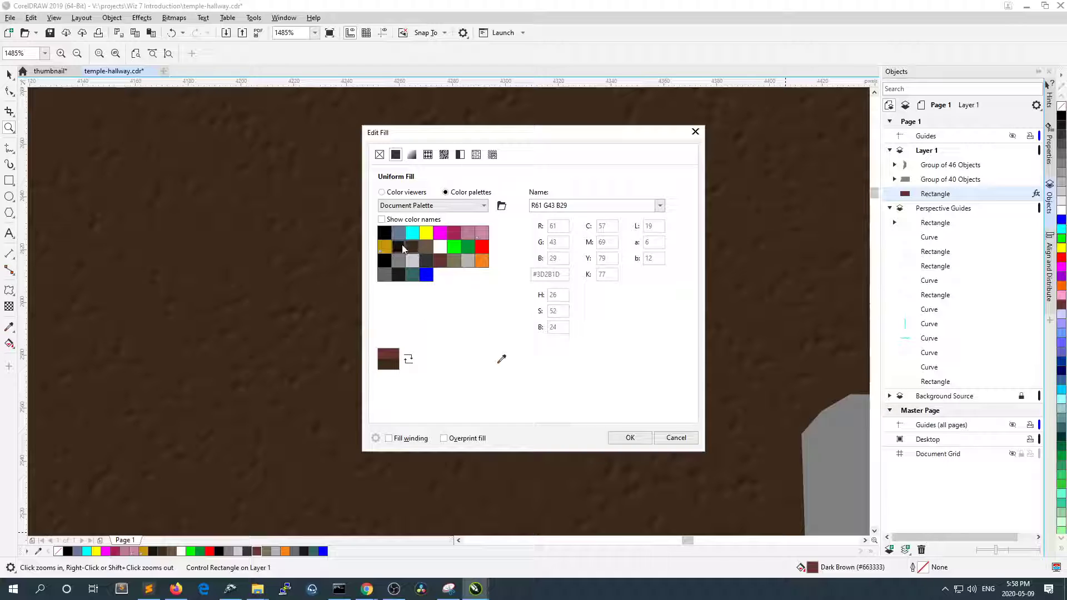
left_click(402, 248)
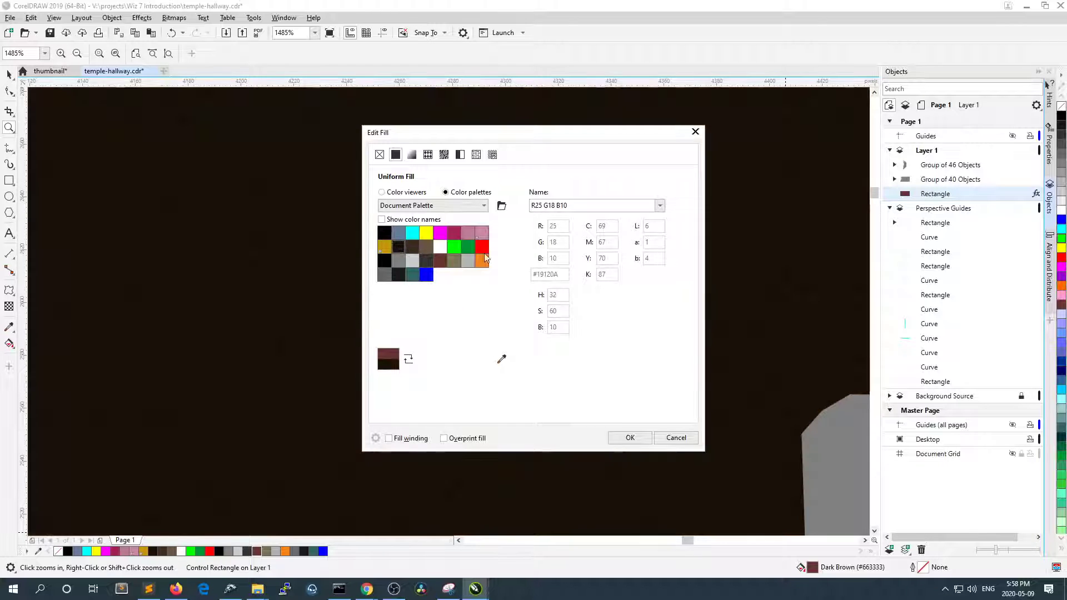
- Try the Walnut color (#663300) from the RGB Palette, with color names shown, as the backing rectangle's fill, and discard the edit
left_click(485, 207)
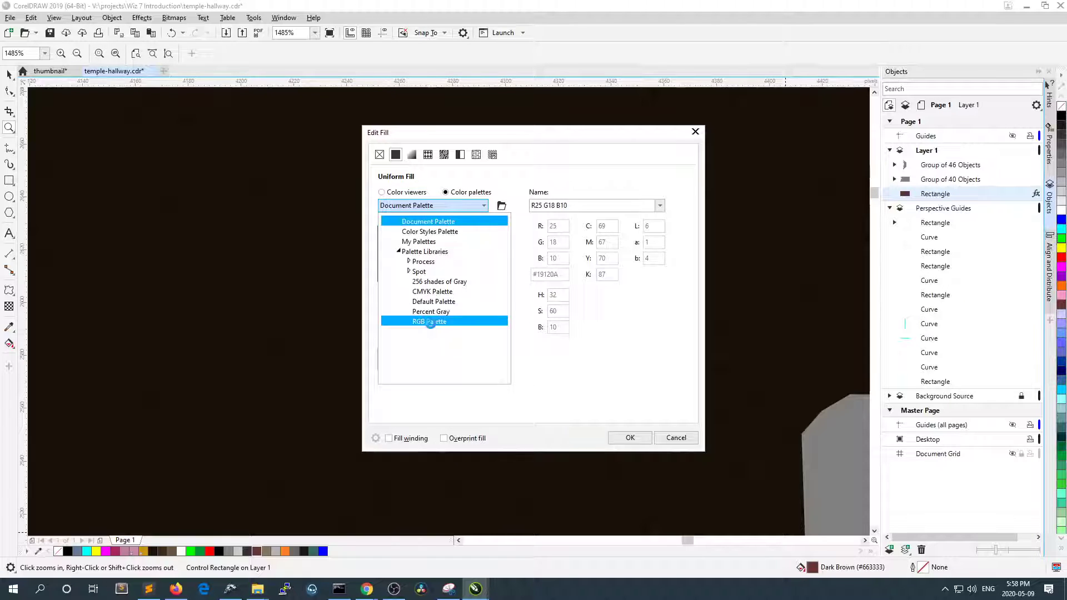
left_click(467, 323)
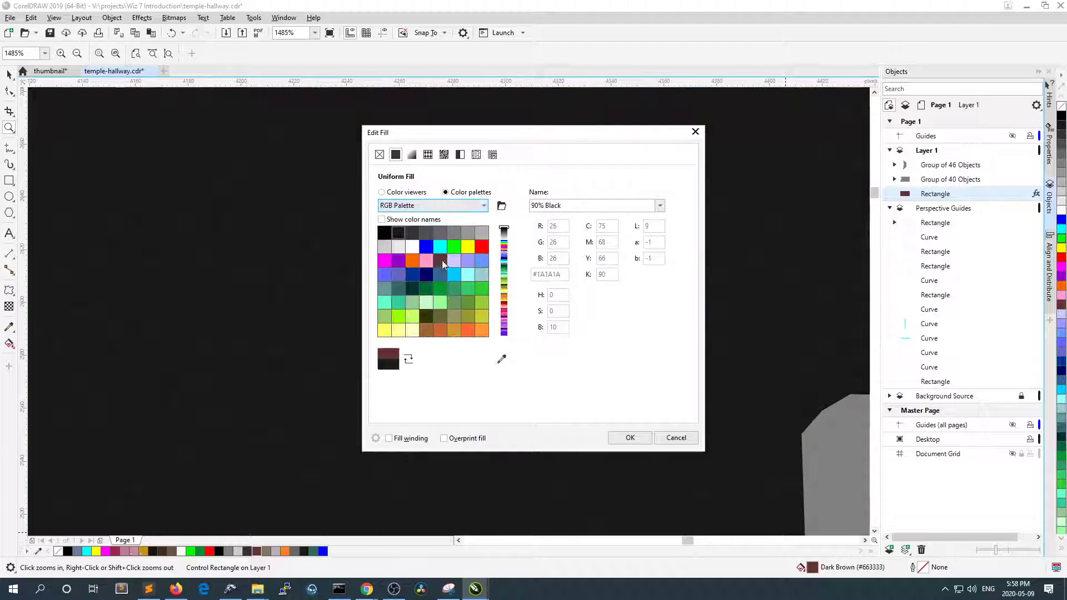
scroll(433, 293, "down", 2)
scroll(462, 316, "up", 3)
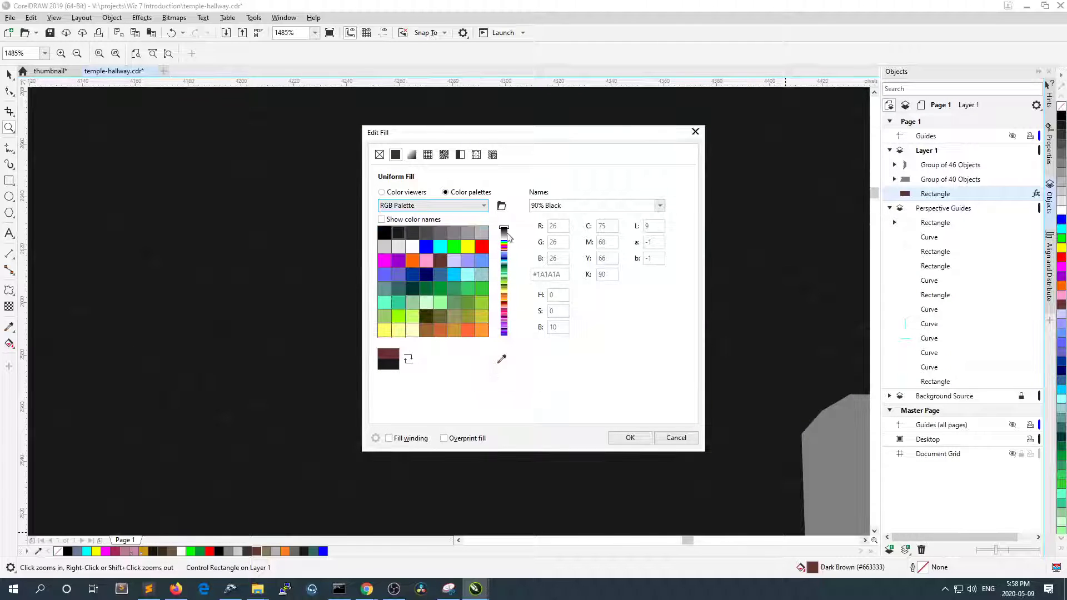
mouse_move(505, 230)
left_mouse_down()
mouse_move(506, 321)
mouse_move(506, 268)
mouse_move(486, 220)
left_mouse_up()
left_click(382, 220)
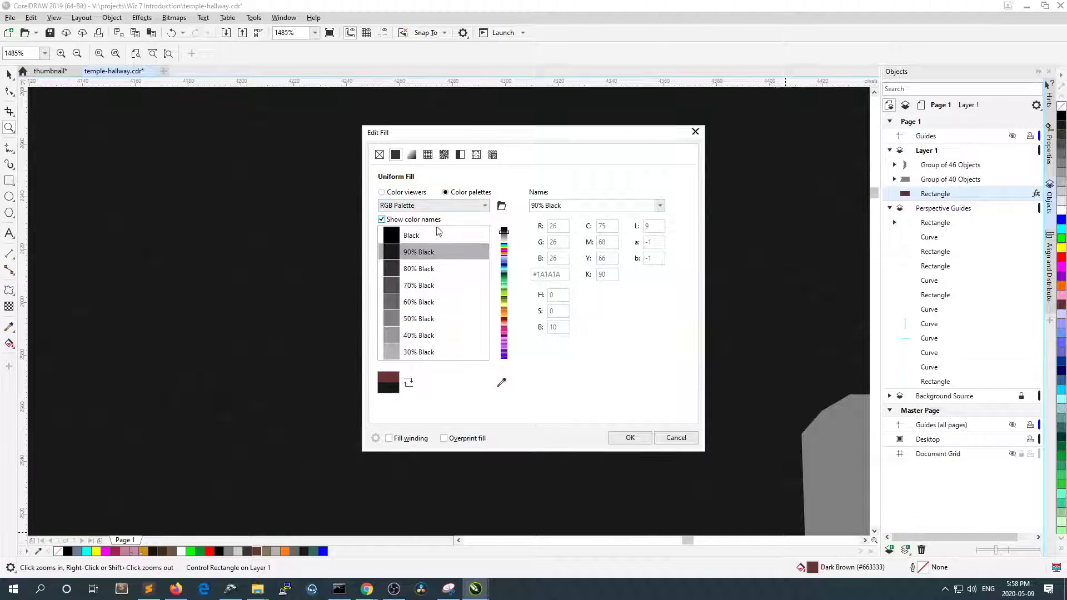
scroll(430, 293, "down", 2)
scroll(430, 292, "down", 15)
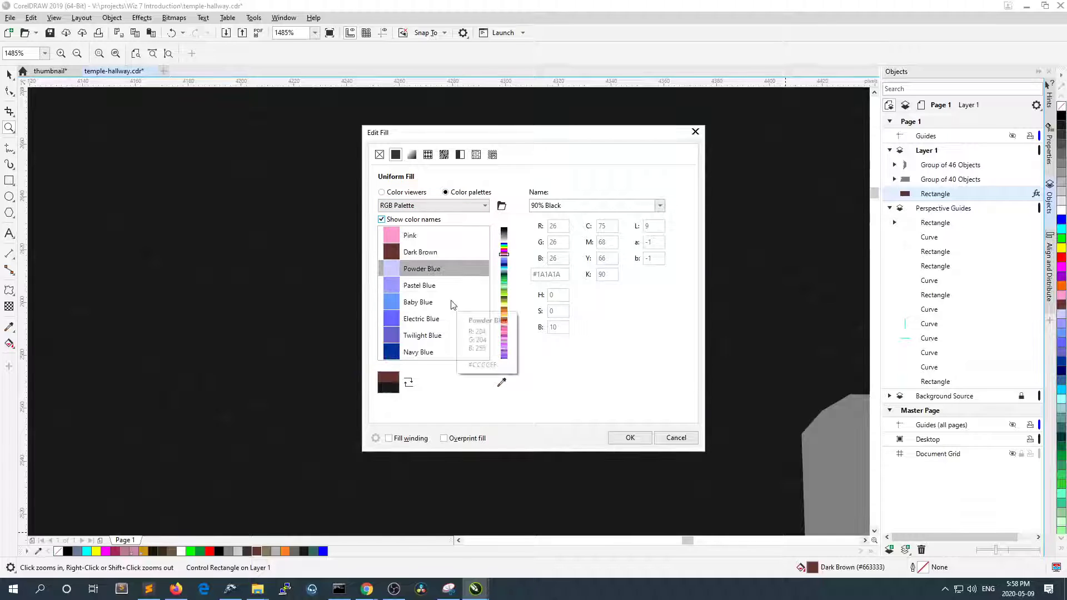
scroll(452, 305, "down", 3)
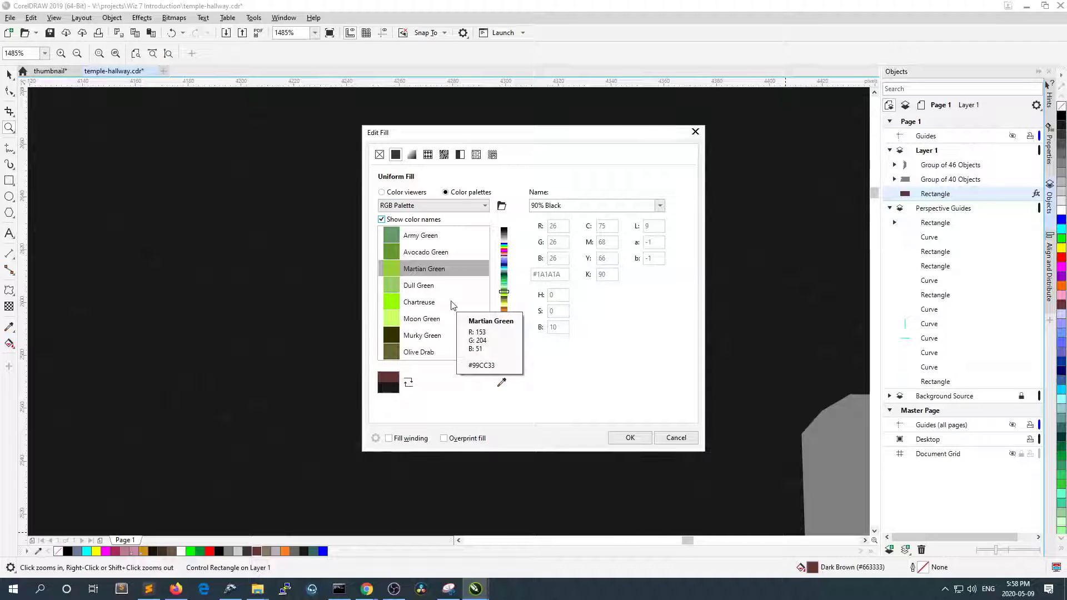
scroll(452, 305, "down", 8)
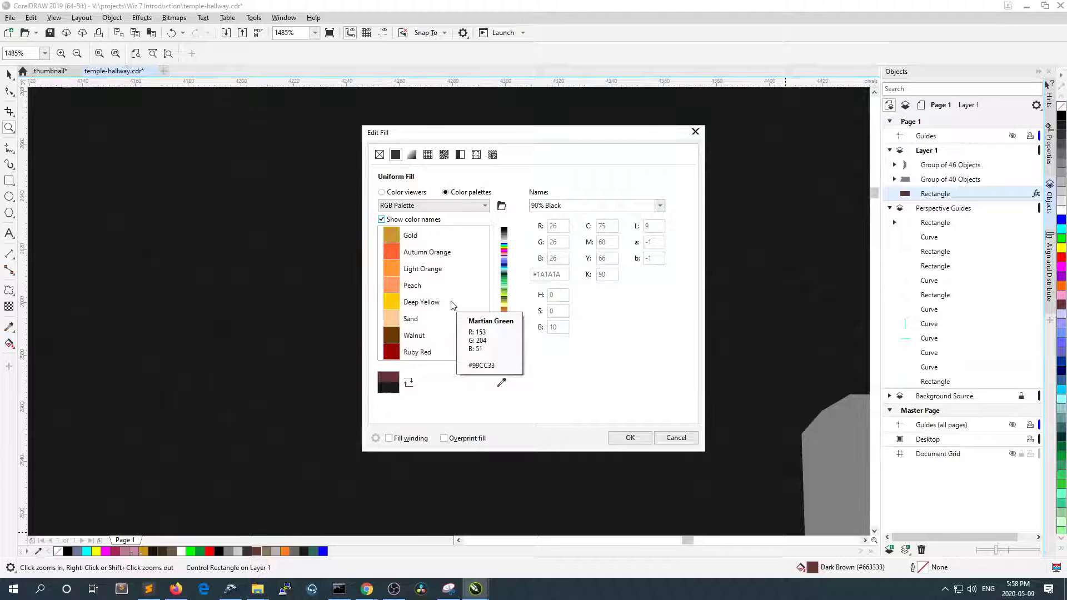
scroll(452, 305, "down", 2)
left_click(425, 303)
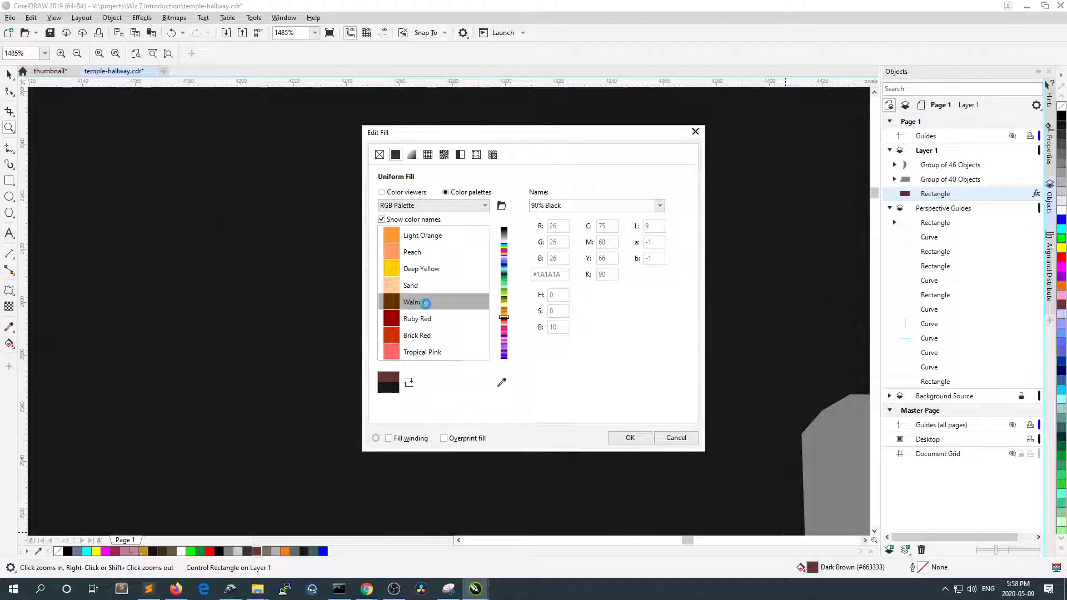
scroll(432, 313, "down", 4)
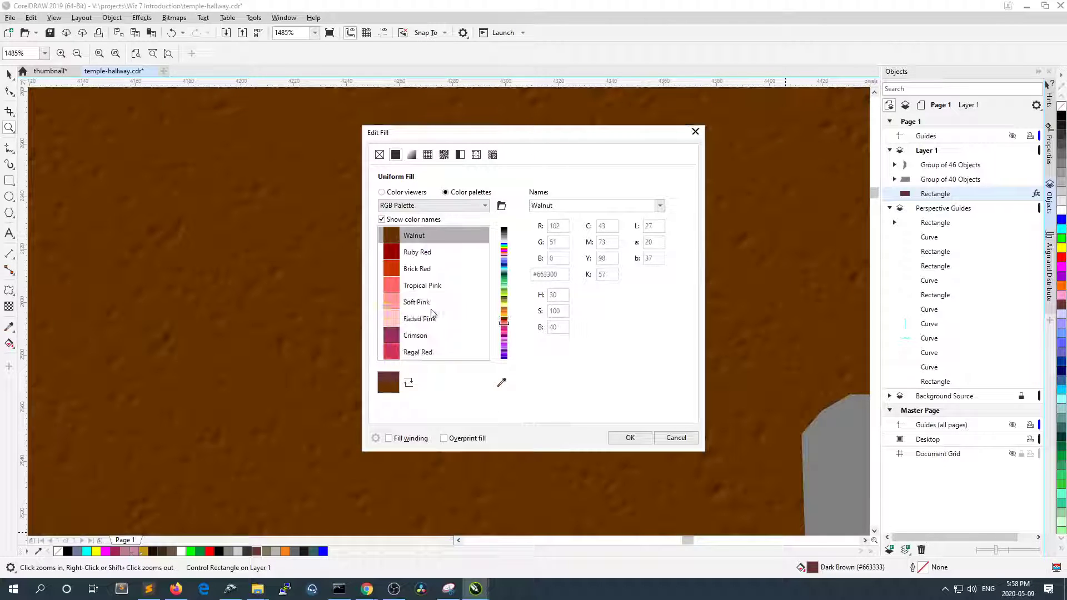
scroll(433, 314, "down", 14)
scroll(435, 316, "down", 6)
left_click(685, 439)
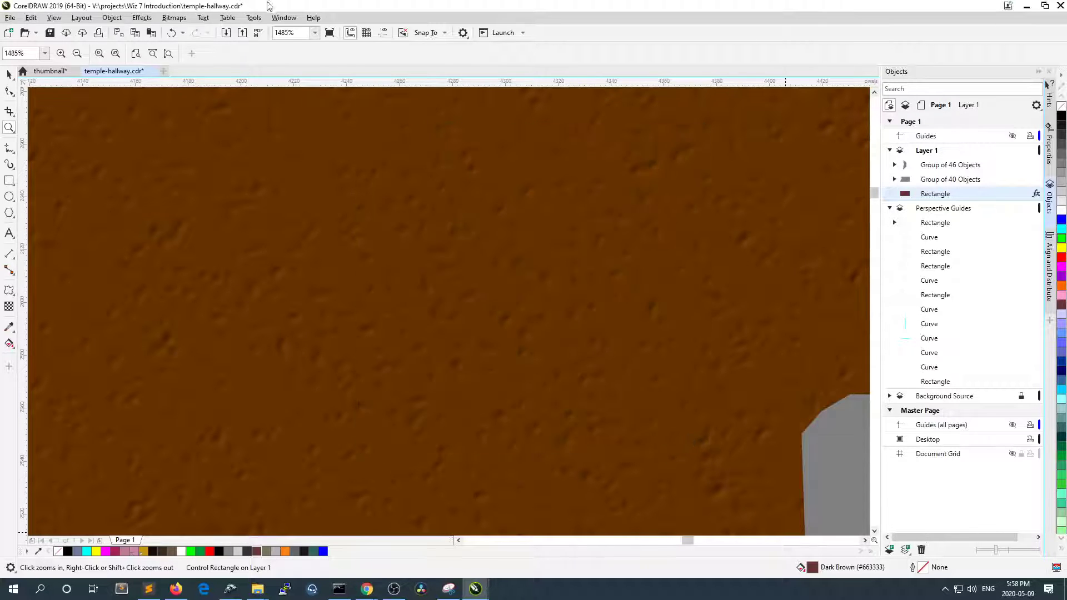
- Check the document's color management settings, including the RGB profile and primary color mode, without changing them
left_click(255, 23)
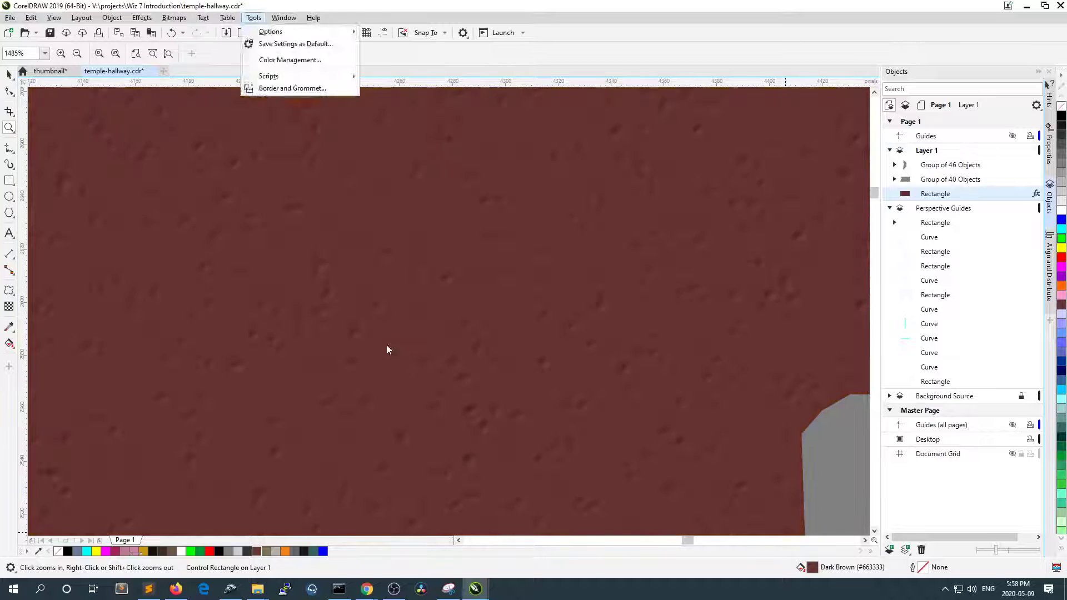
scroll(388, 344, "down", 1)
left_click(9, 74)
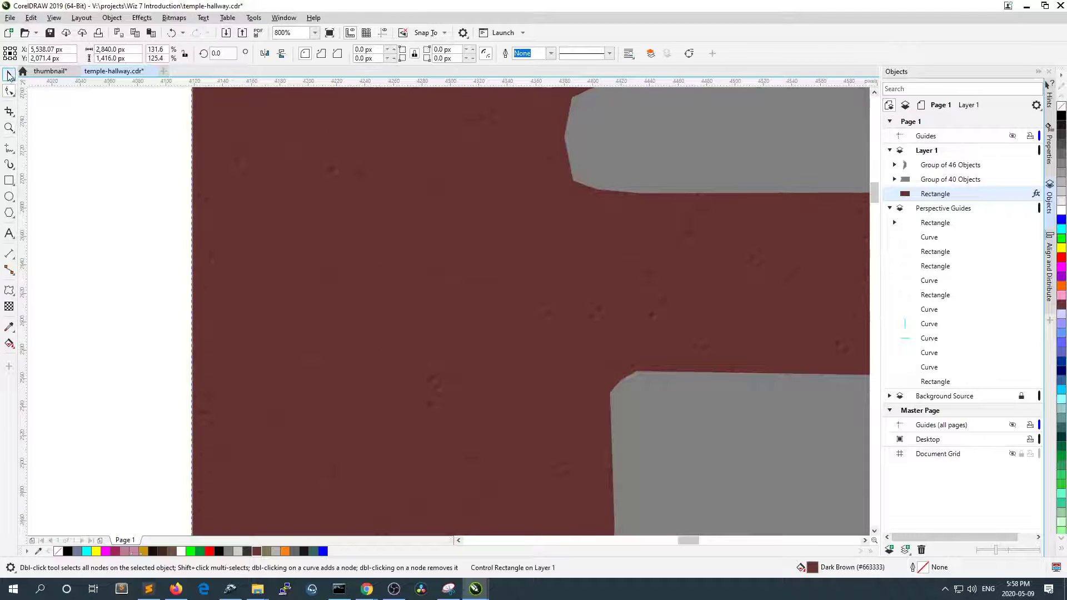
left_click(286, 20)
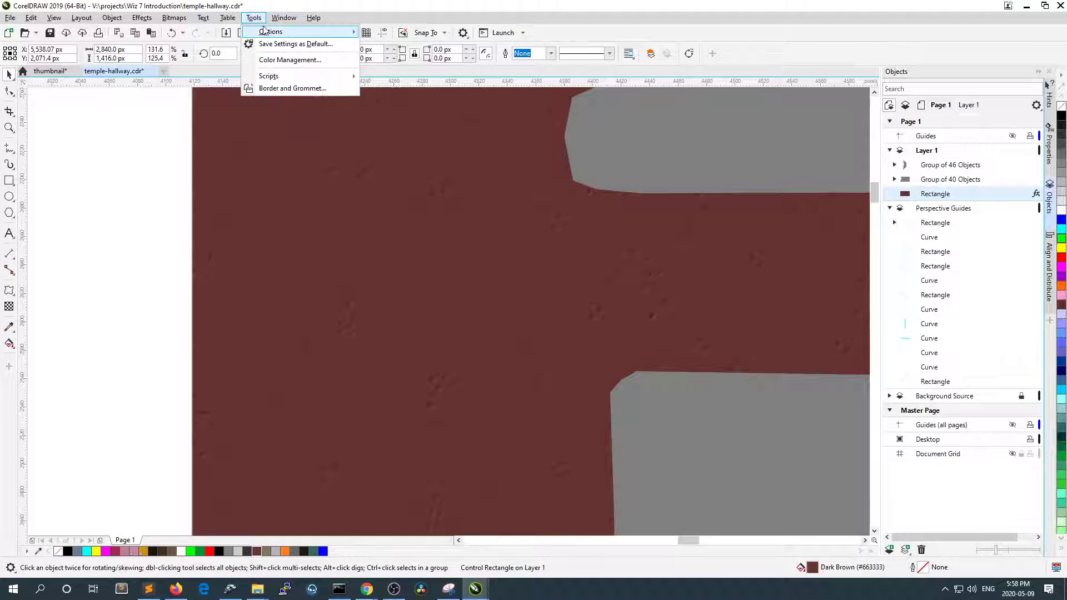
mouse_move(289, 32)
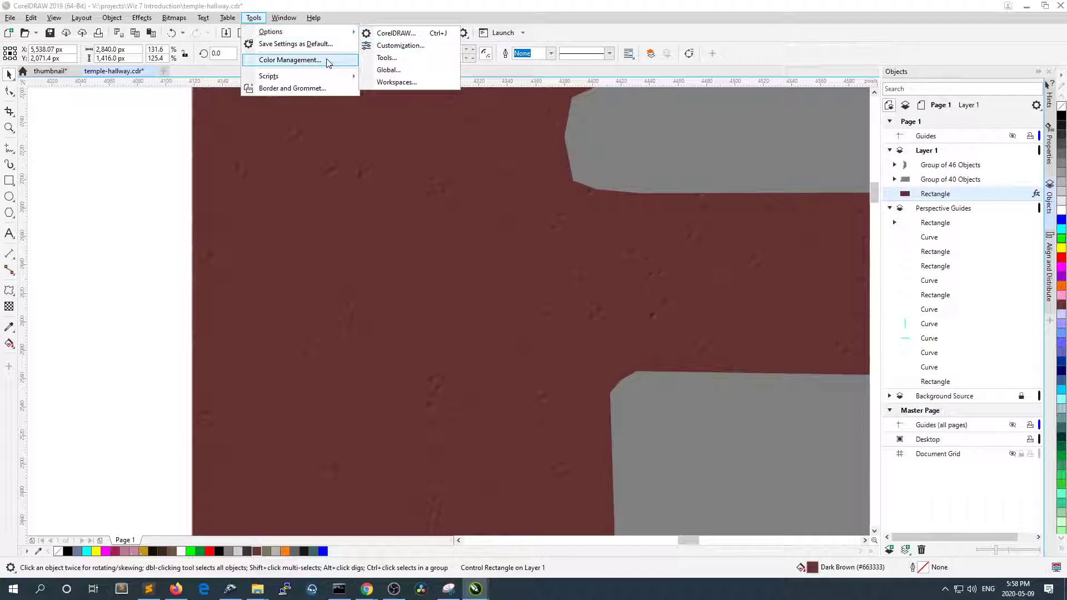
left_click(294, 60)
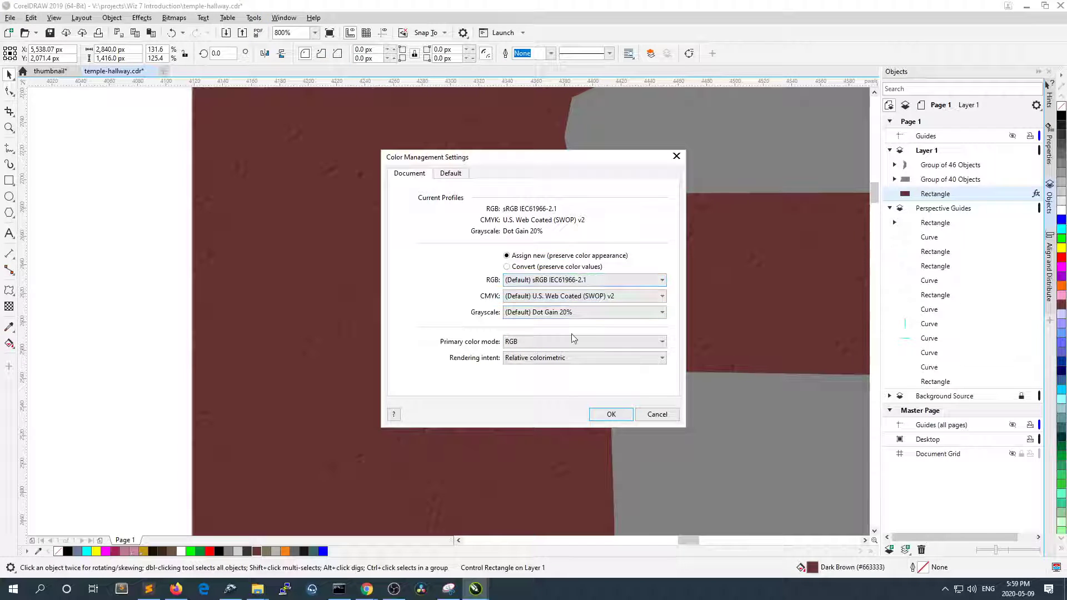
left_click(660, 417)
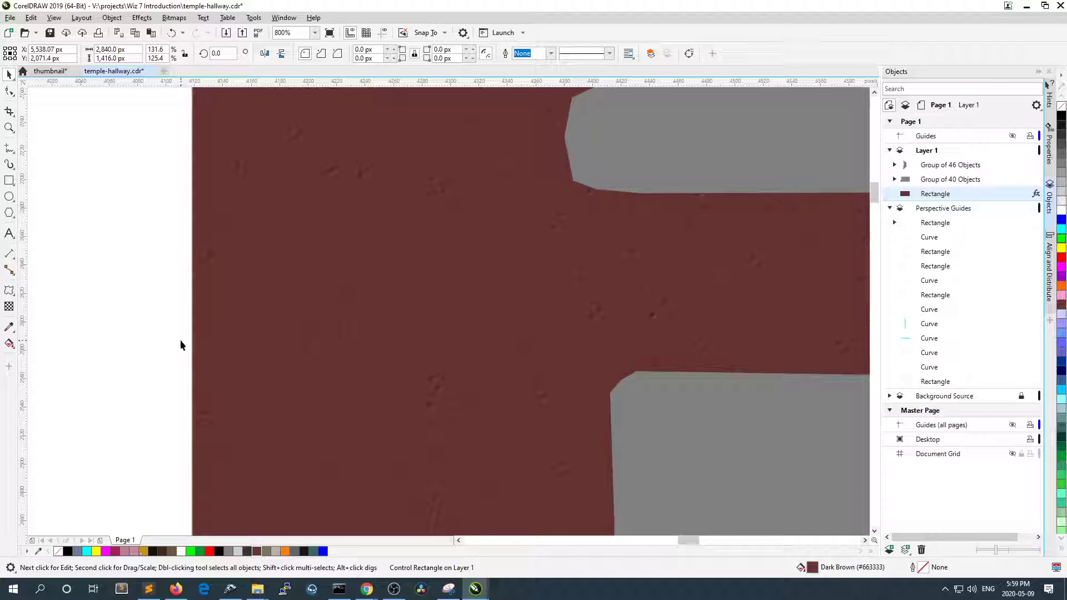
- Compare the document palette browns #3D2B1D and #19120A on the backing rectangle, settling on #3D2B1D
left_click(163, 551)
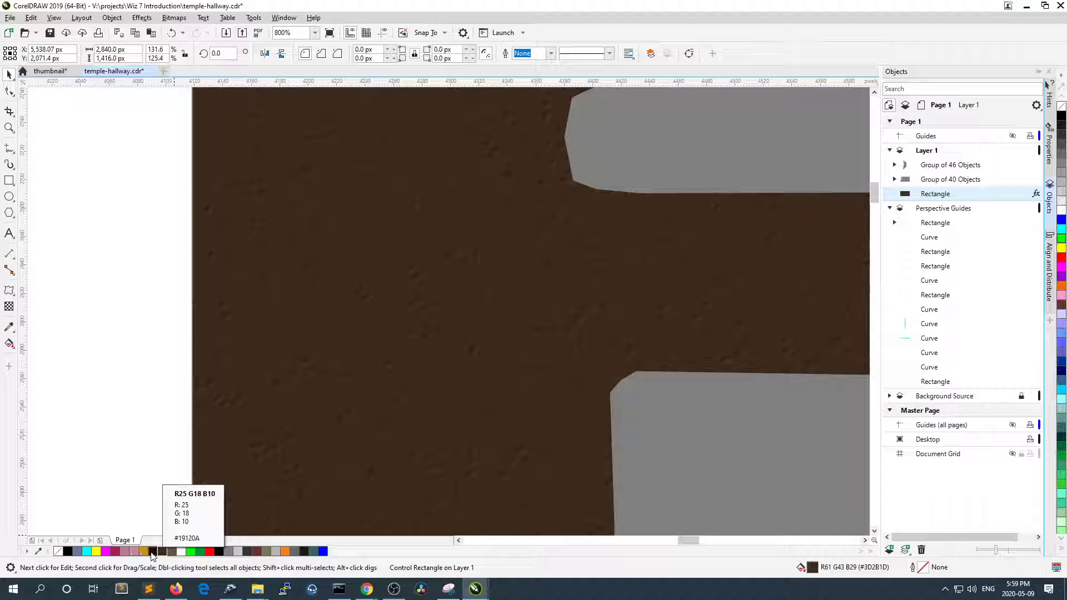
left_click(151, 551)
scroll(415, 362, "down", 2)
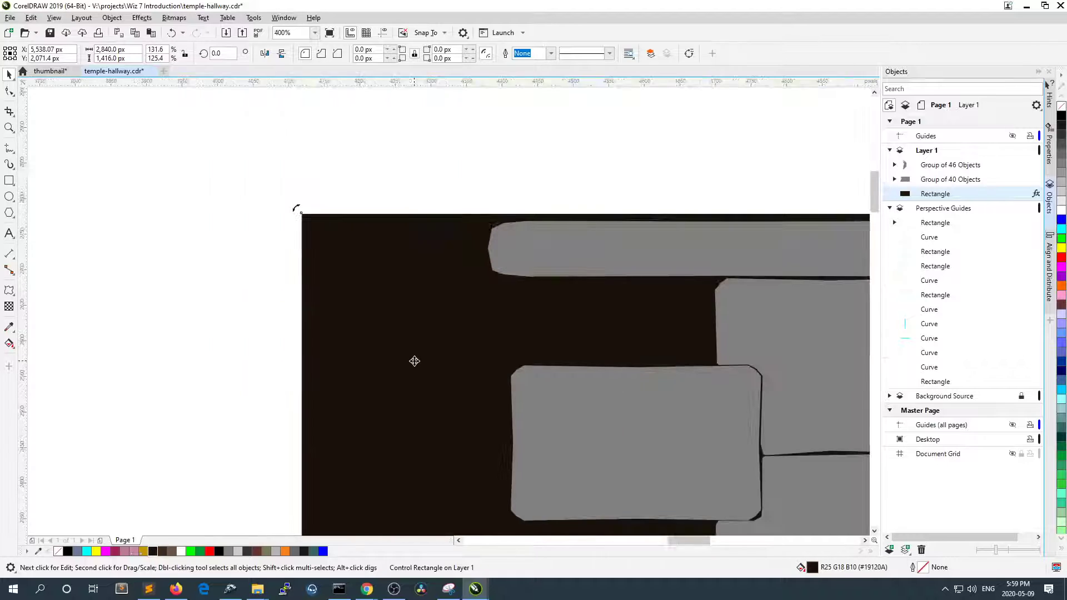
scroll(442, 409, "up", 2)
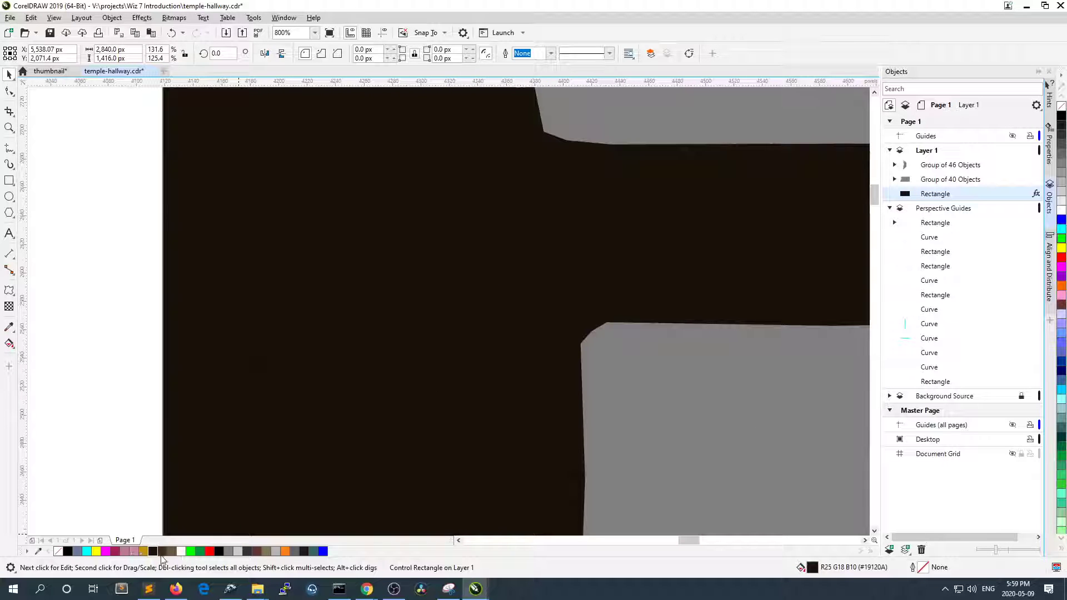
left_click(161, 552)
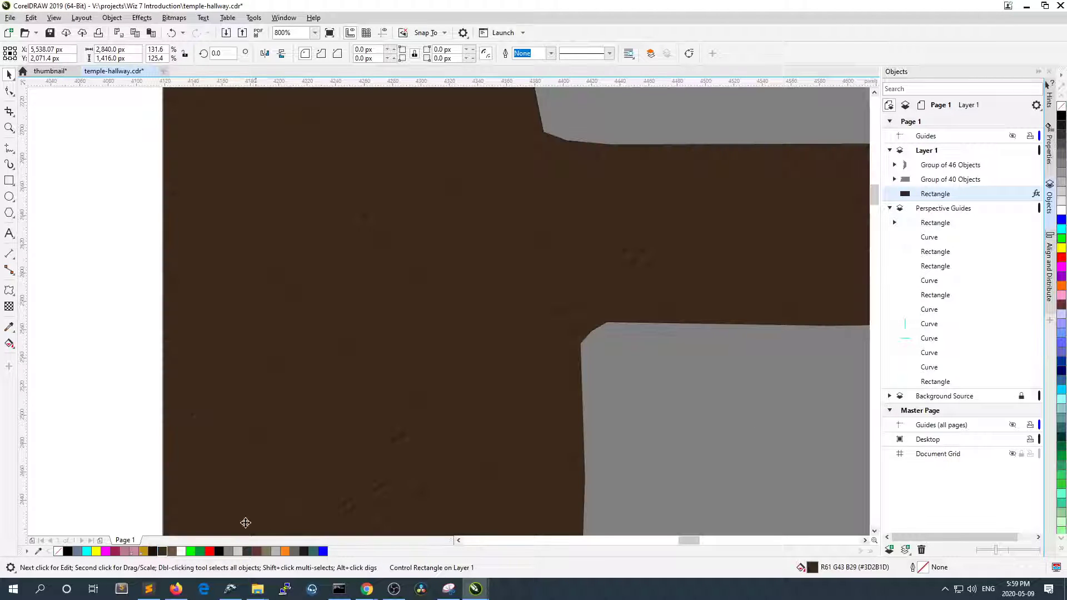
- Adjust the backing rectangle's uniform fill to RGB 61, 45, 32 (#3D2D20) using the color viewer
double_click(813, 568)
left_click(409, 192)
mouse_move(444, 318)
left_mouse_down()
mouse_move(447, 328)
mouse_move(453, 321)
mouse_move(430, 321)
mouse_move(426, 310)
left_mouse_up()
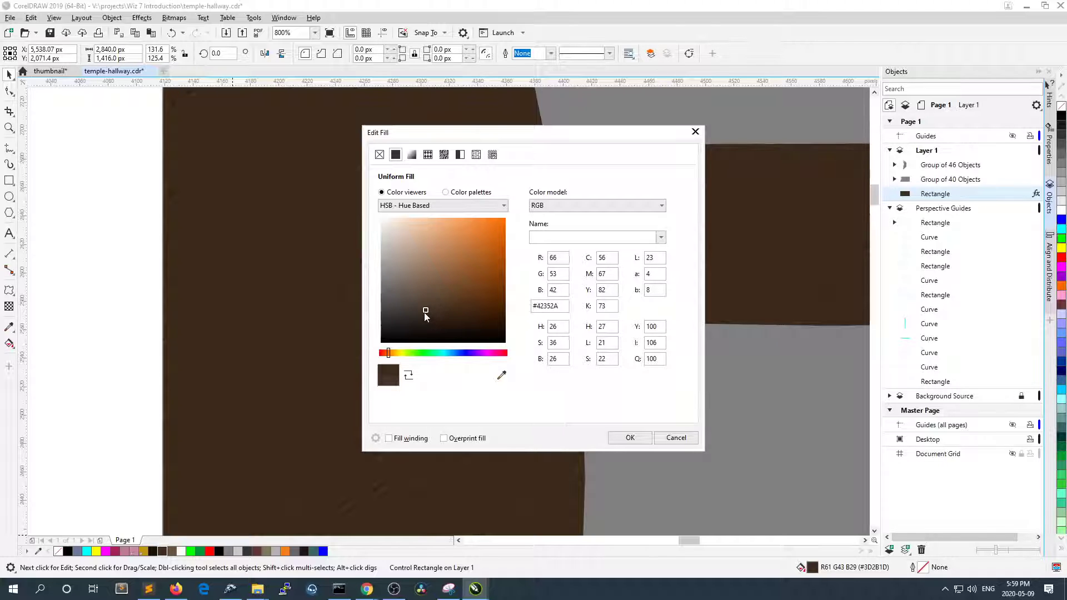
left_click_drag(436, 316, 439, 314)
left_click(631, 438)
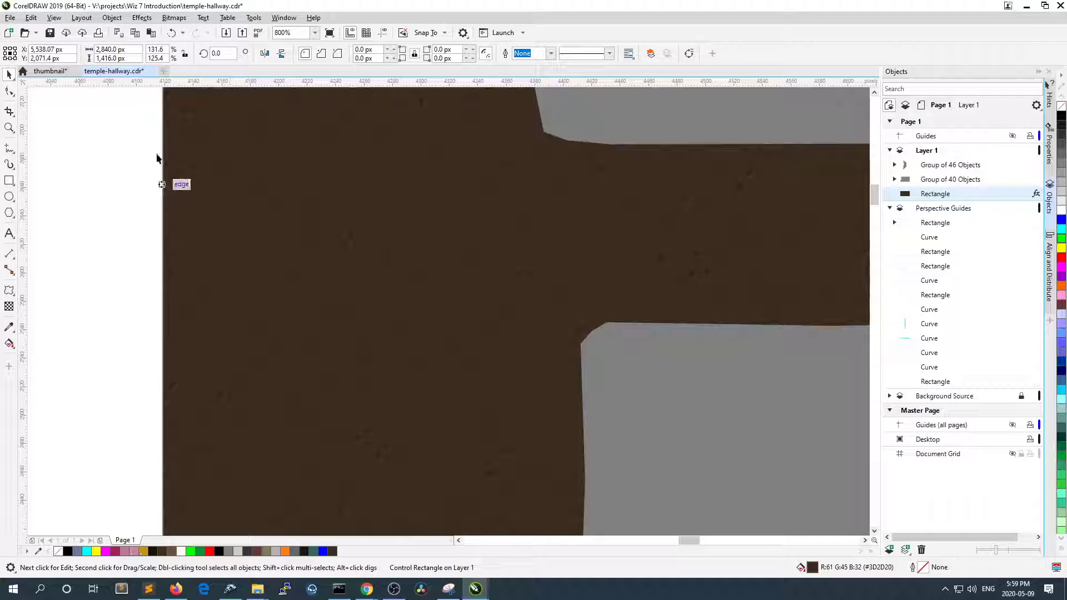
- Apply the Stone texture to the backing rectangle with roughness 100, detail 86, light direction 315 and Invert on, and deselect it
left_click(139, 19)
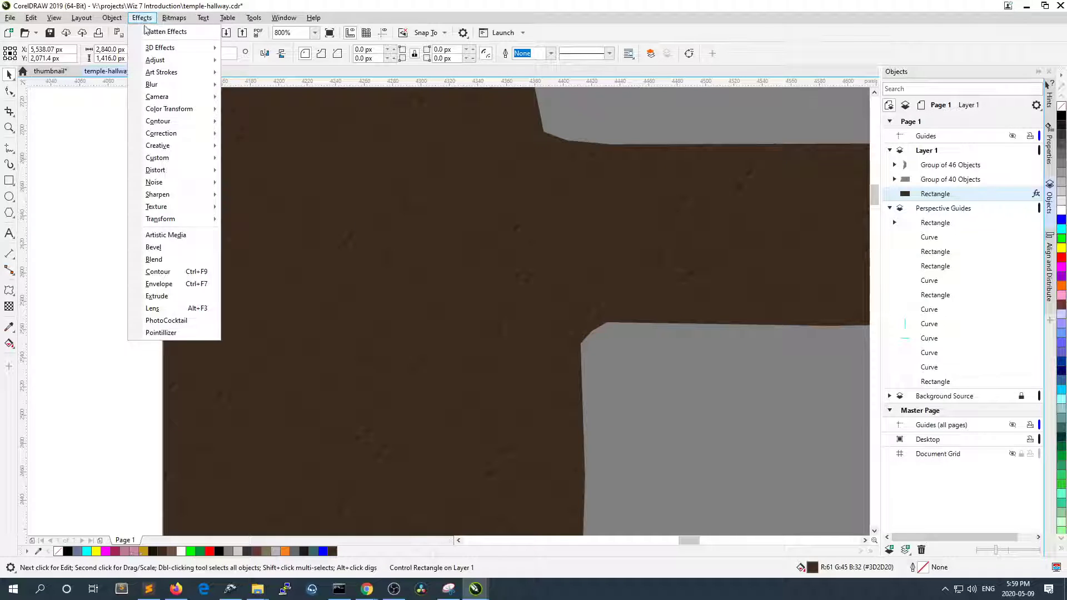
left_click(162, 154)
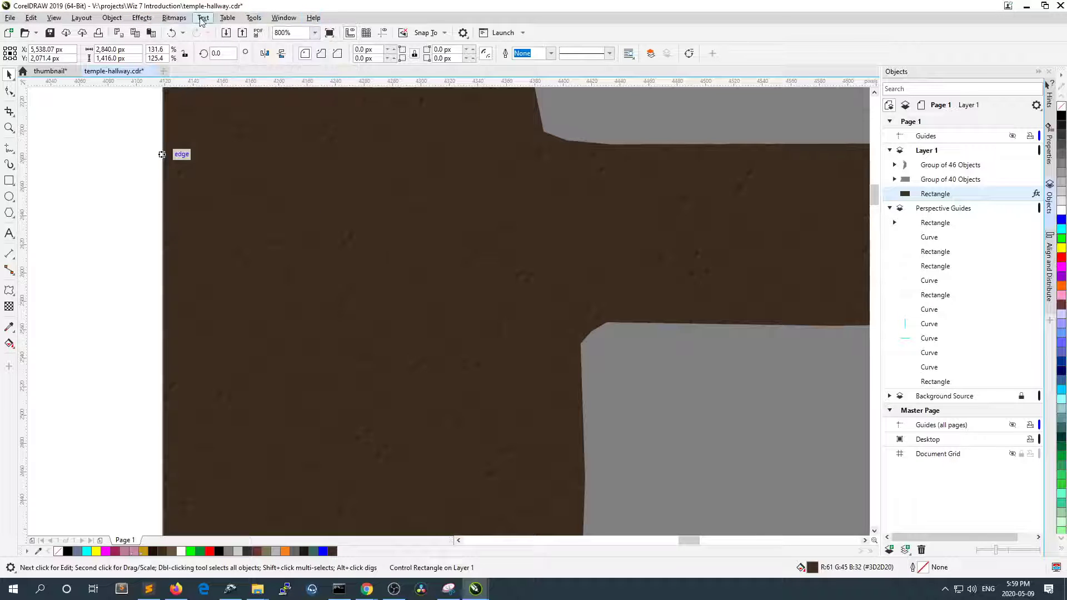
left_click(174, 17)
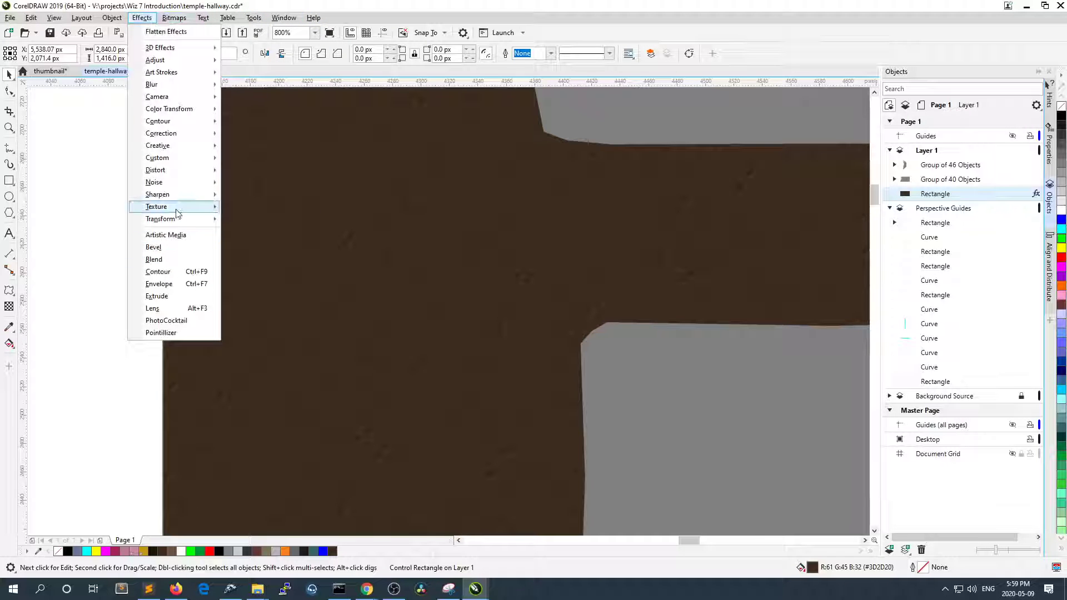
left_click(258, 265)
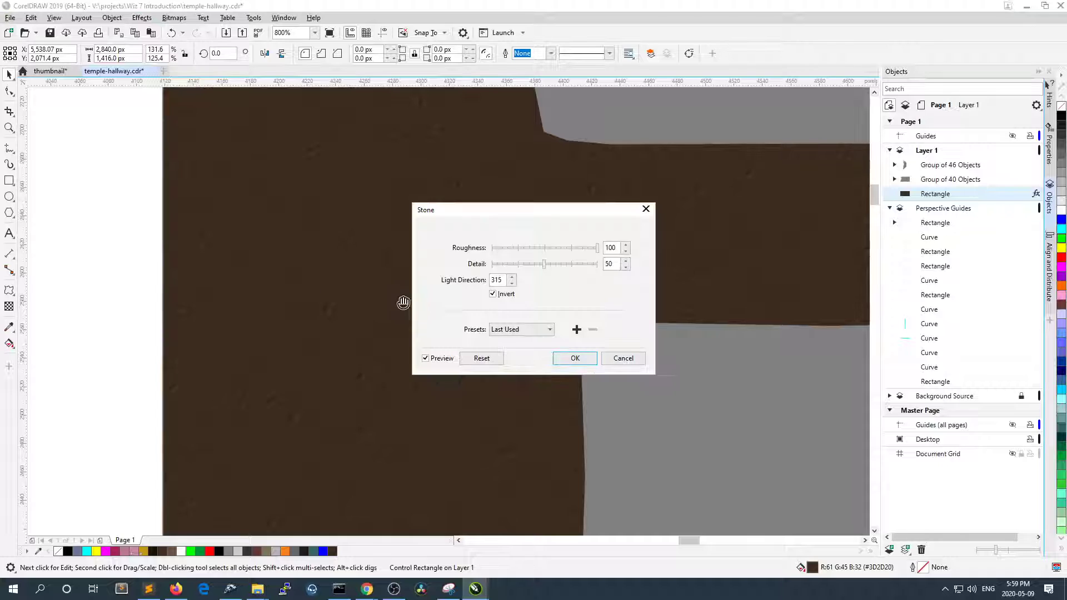
left_click(585, 268)
left_click(578, 364)
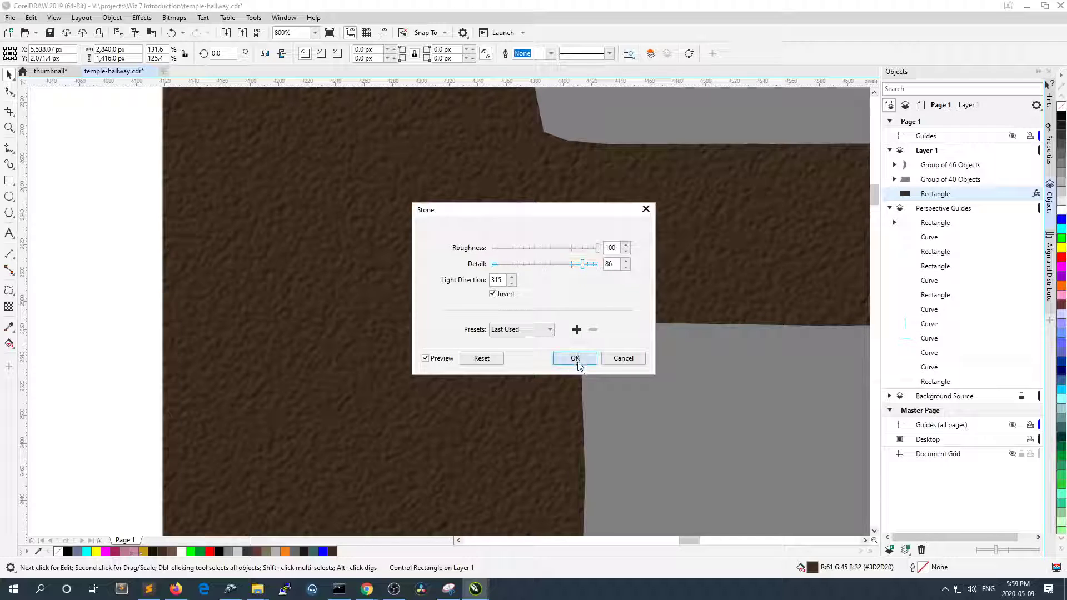
scroll(392, 262, "down", 2)
scroll(435, 286, "down", 2)
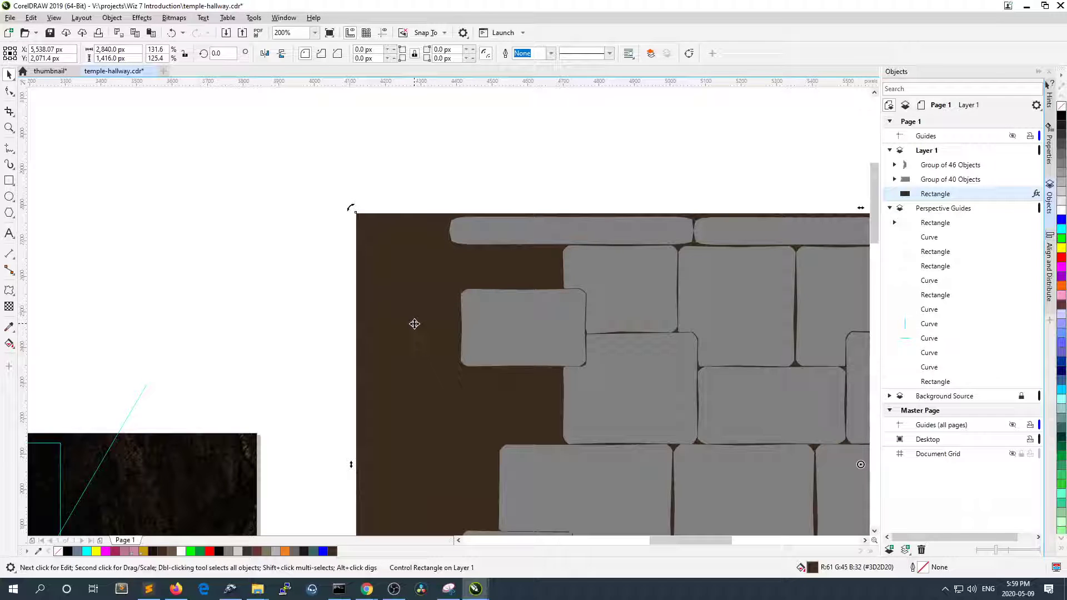
left_click(300, 203)
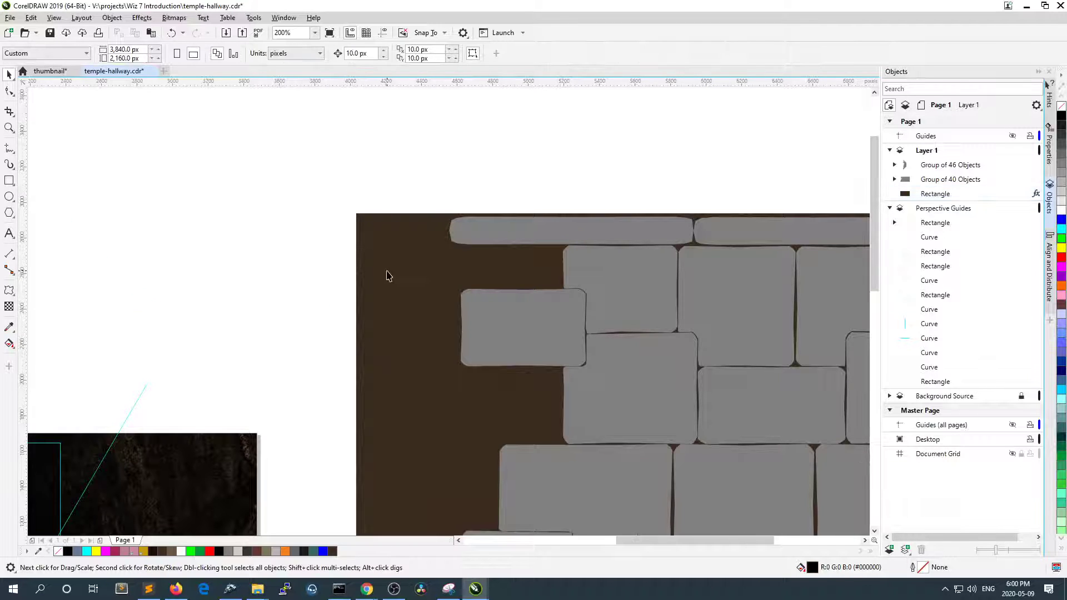
- Select the flat wall's stone group together with the brown rectangle and align their centers horizontally and vertically
scroll(388, 277, "down", 2)
scroll(472, 333, "up", 1)
left_click(449, 270)
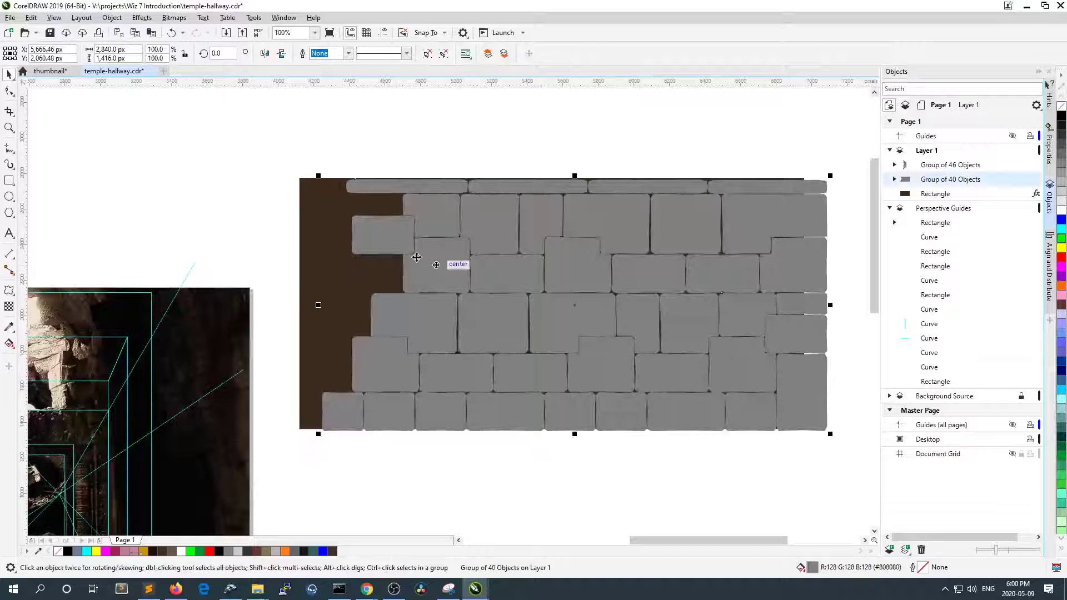
left_click_drag(778, 470, 835, 458)
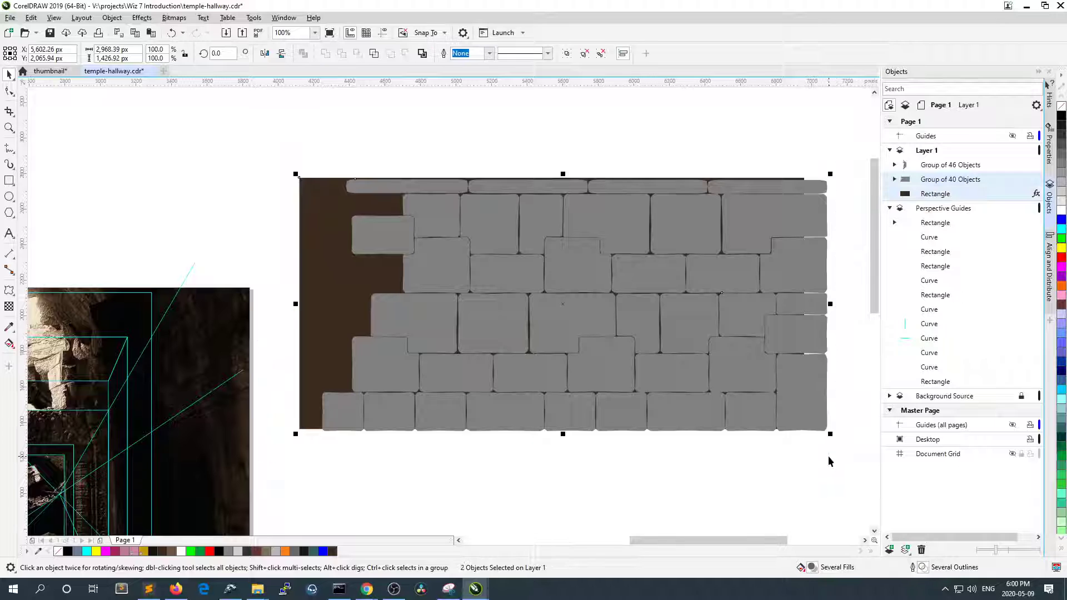
key("c")
key("e")
key("Escape")
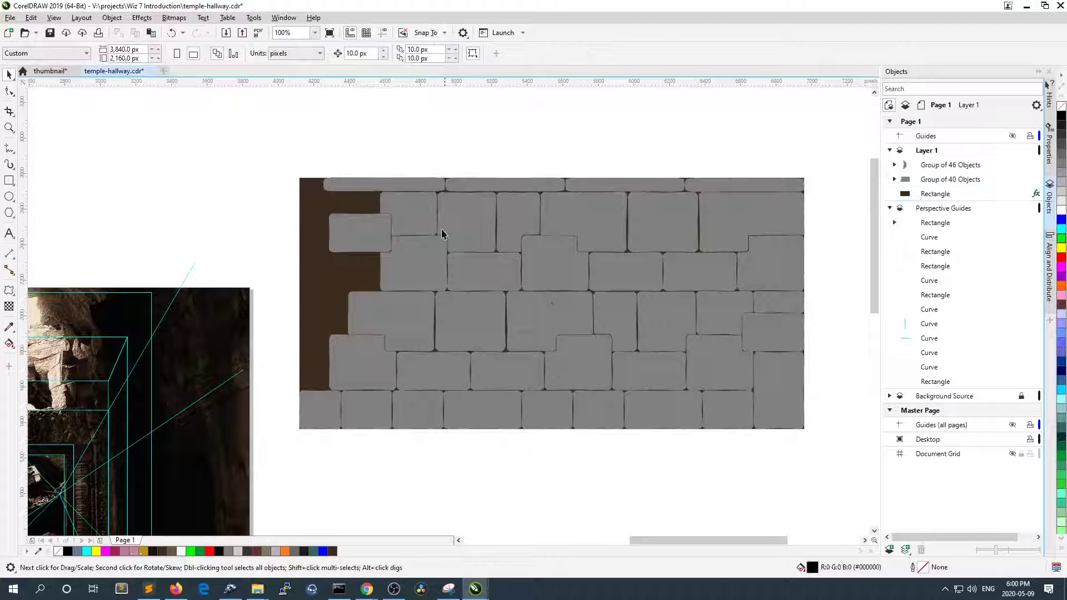
- Apply the Relief Sculpture effect to the flat wall's stone group with detail 100, depth 100, smoothness 47, light direction 315° and a dark reddish-brown surface color
scroll(490, 239, "up", 1)
left_click(465, 229)
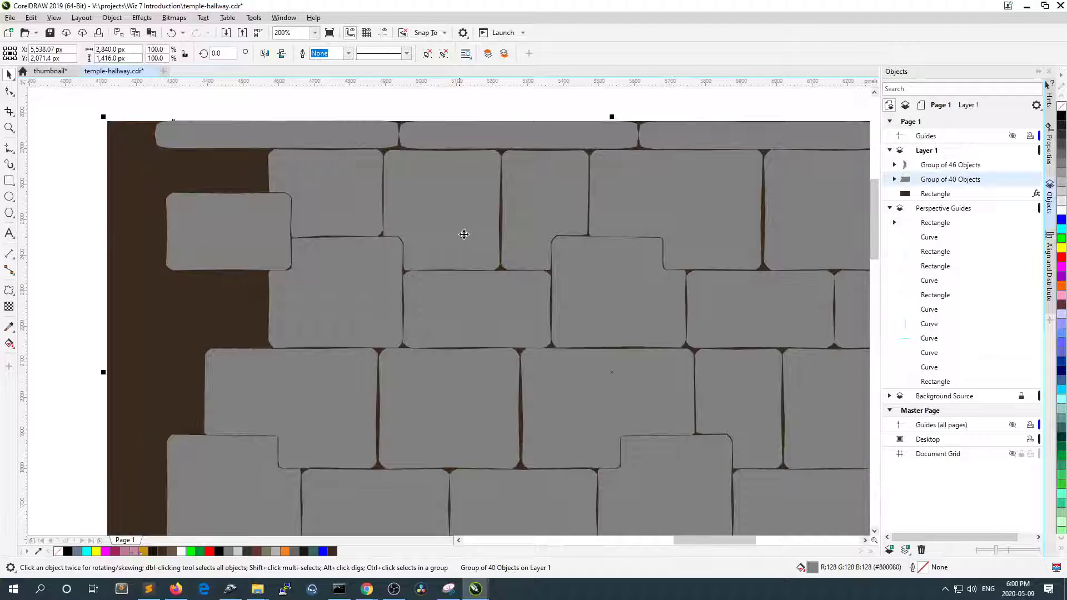
left_click(147, 19)
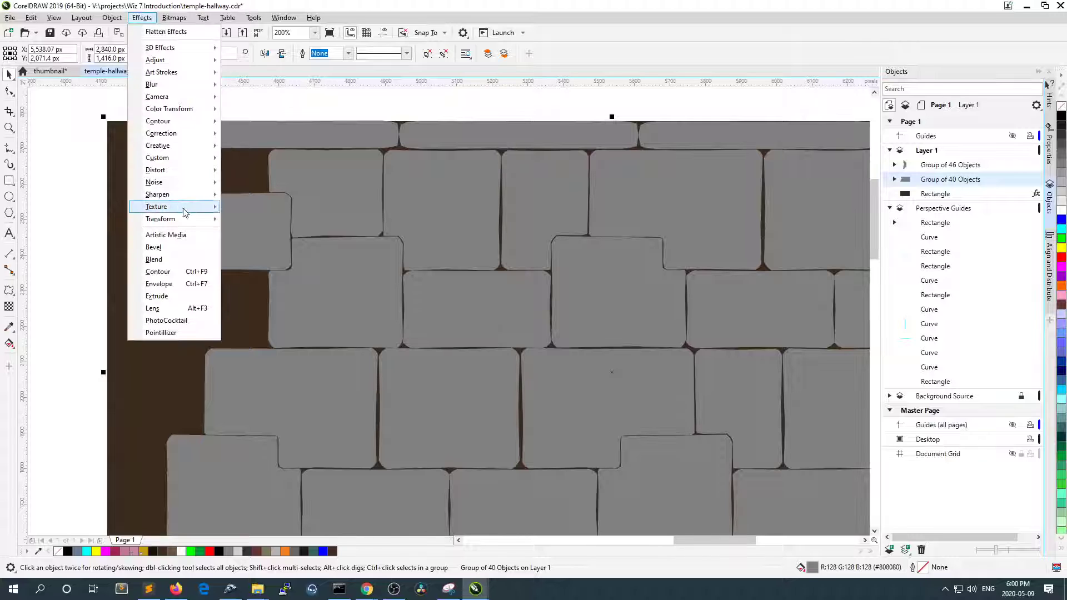
mouse_move(183, 207)
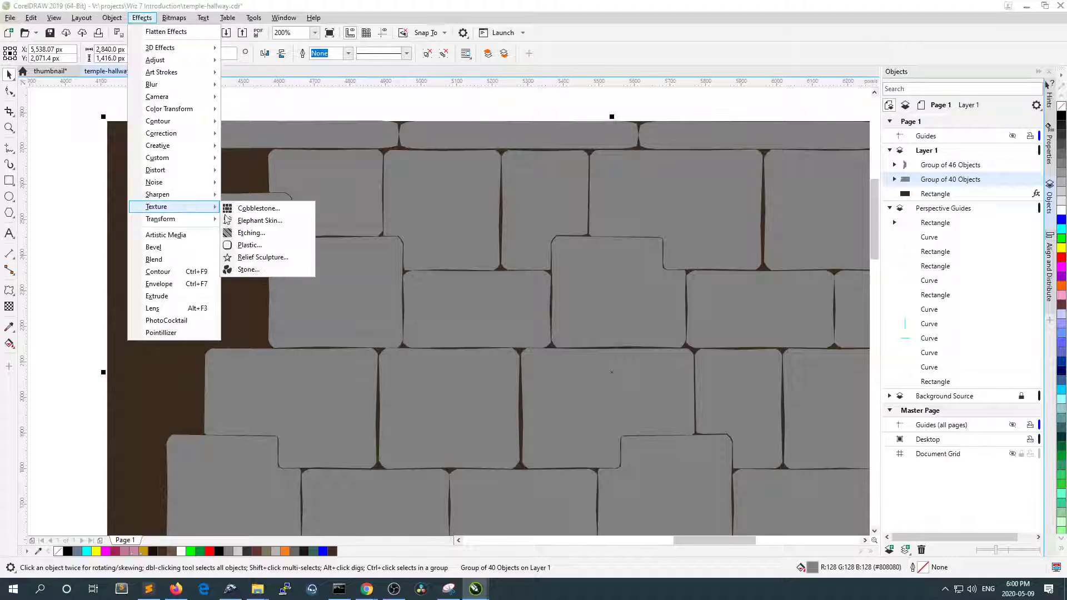
left_click(270, 258)
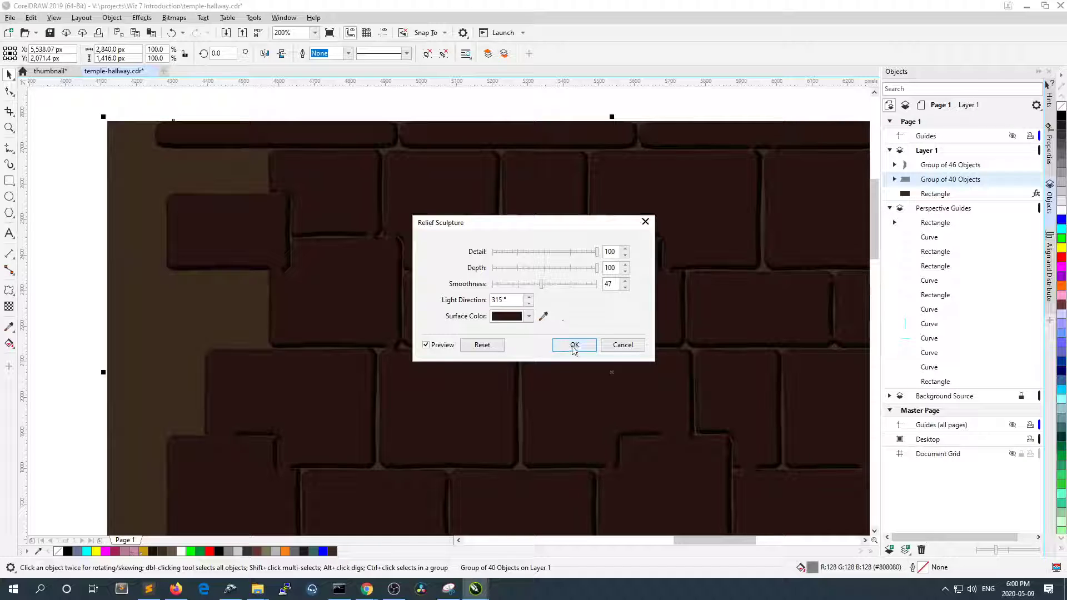
scroll(305, 264, "up", 1)
scroll(424, 161, "up", 1)
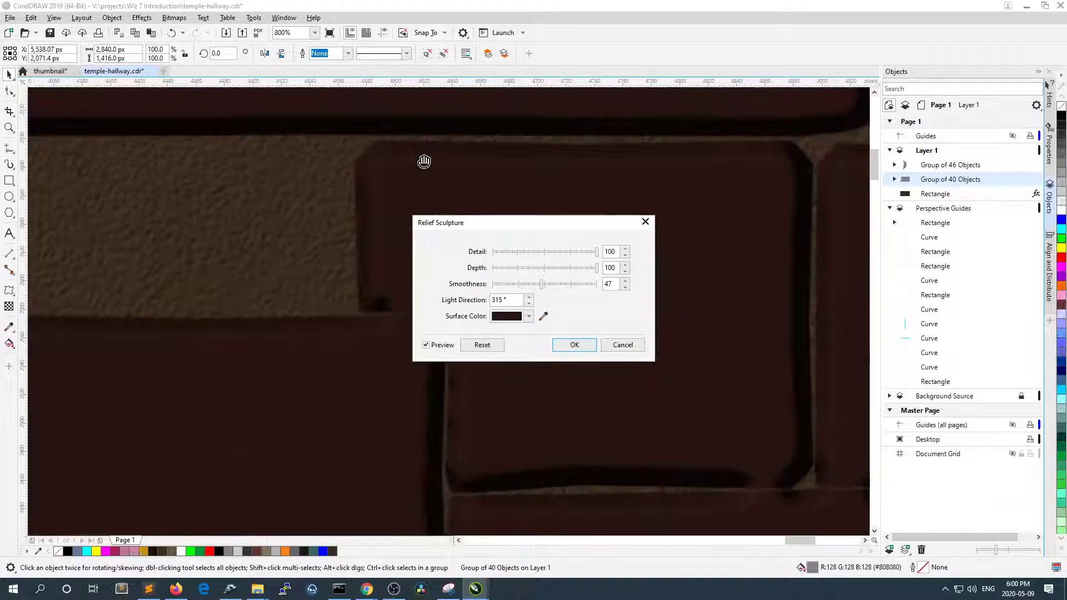
scroll(424, 161, "down", 1)
scroll(404, 178, "down", 1)
mouse_move(479, 223)
left_mouse_down()
mouse_move(621, 302)
mouse_move(665, 366)
left_mouse_up()
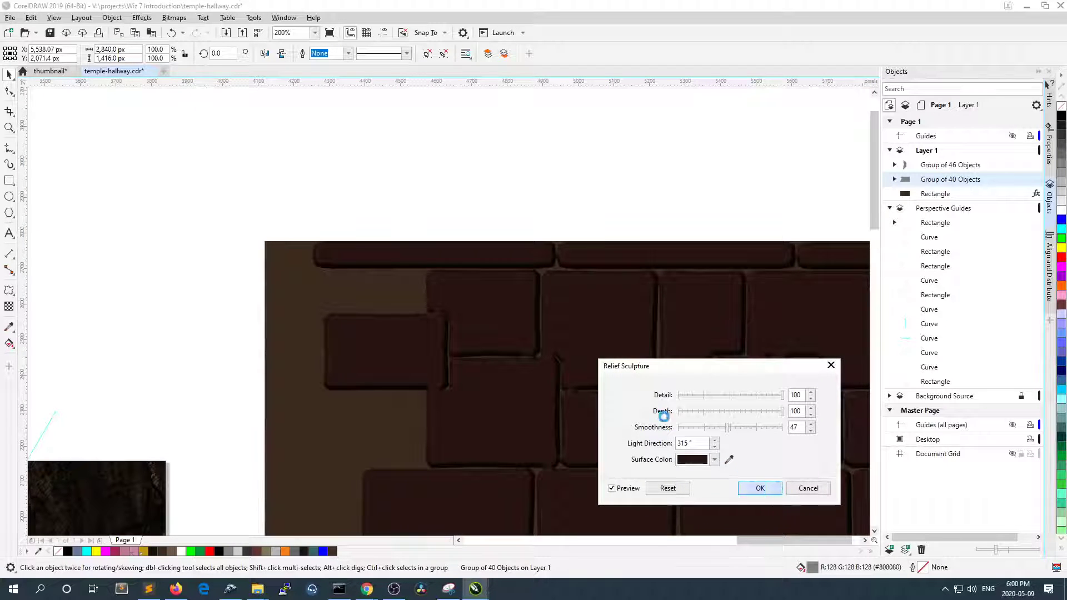
key("Return")
- Add the Stone texture to the stone group with roughness 100, detail 86, light direction 315 and Invert on
scroll(522, 374, "up", 1)
scroll(542, 333, "up", 1)
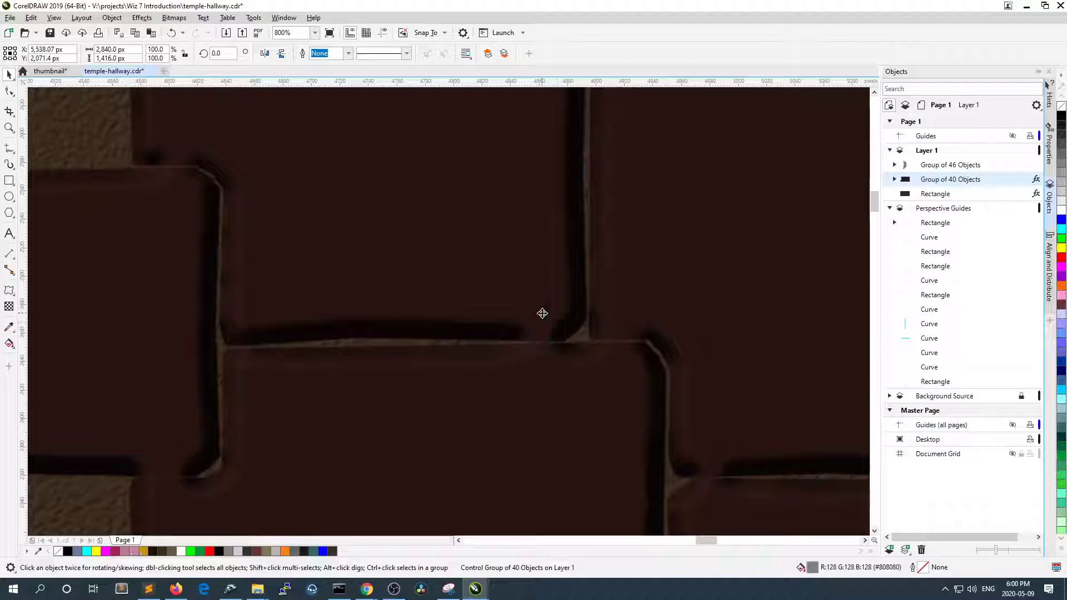
scroll(404, 254, "down", 1)
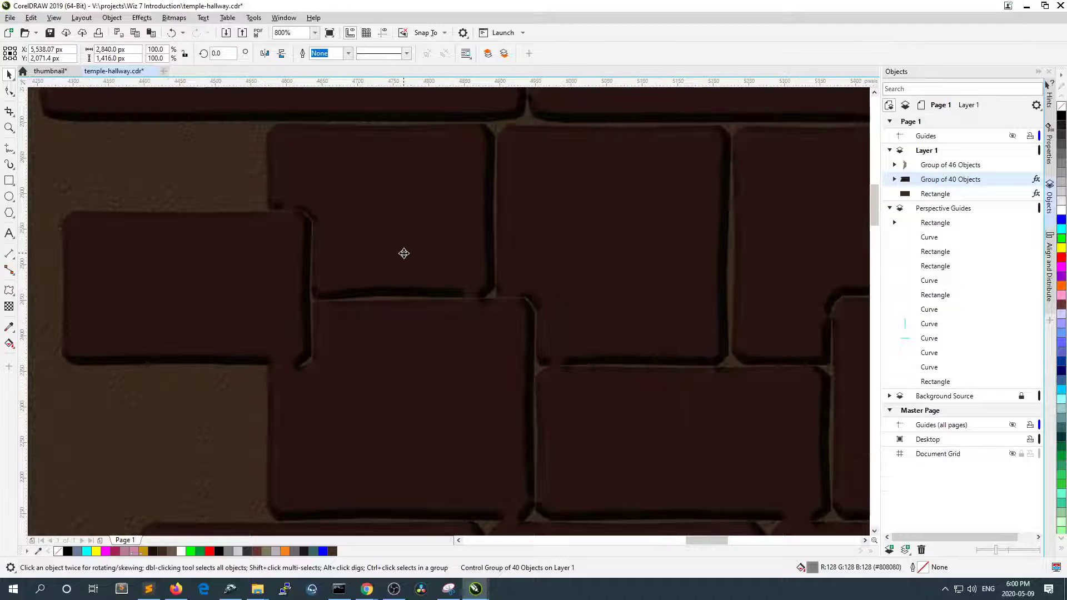
left_click(112, 18)
mouse_move(134, 21)
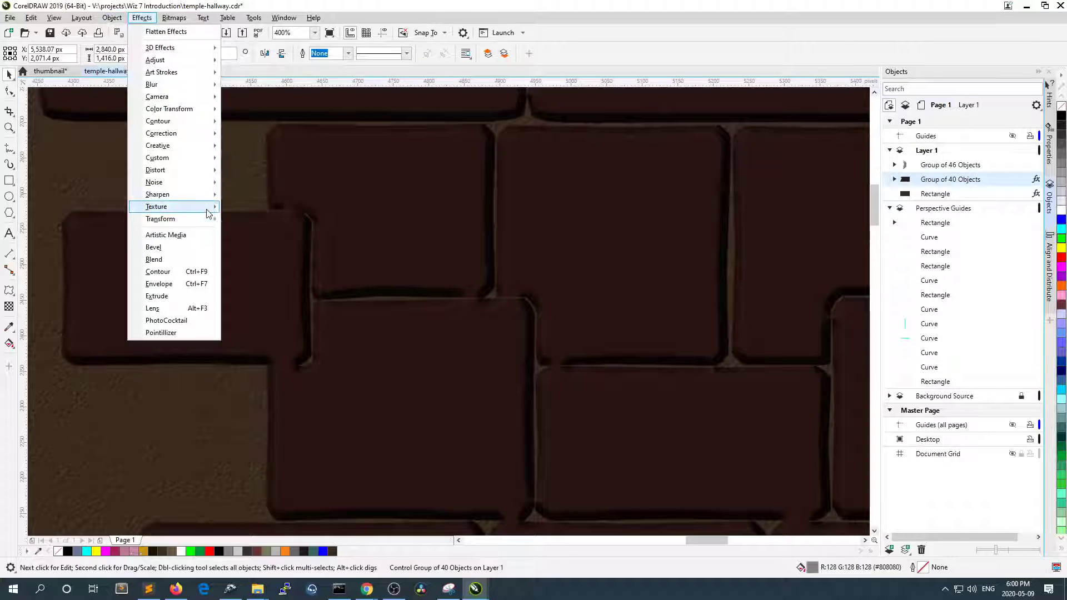
mouse_move(209, 210)
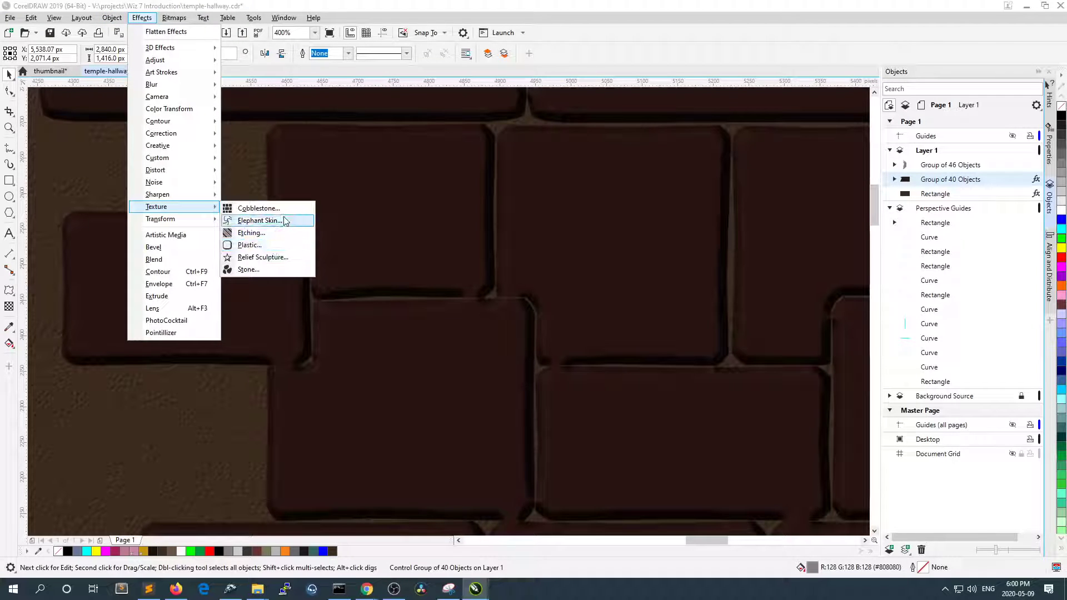
left_click(272, 269)
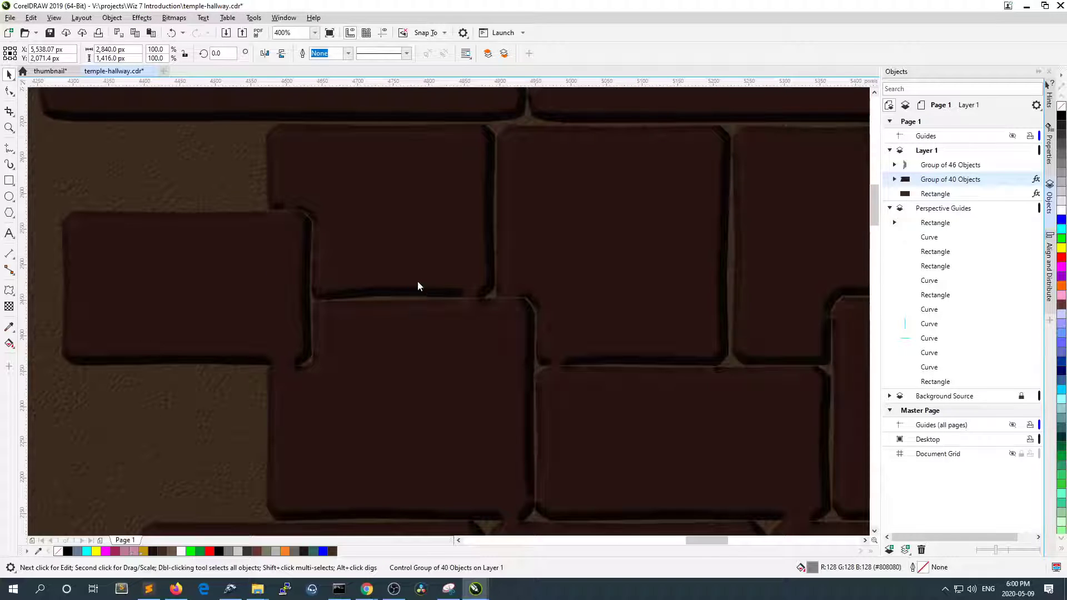
left_click(510, 332)
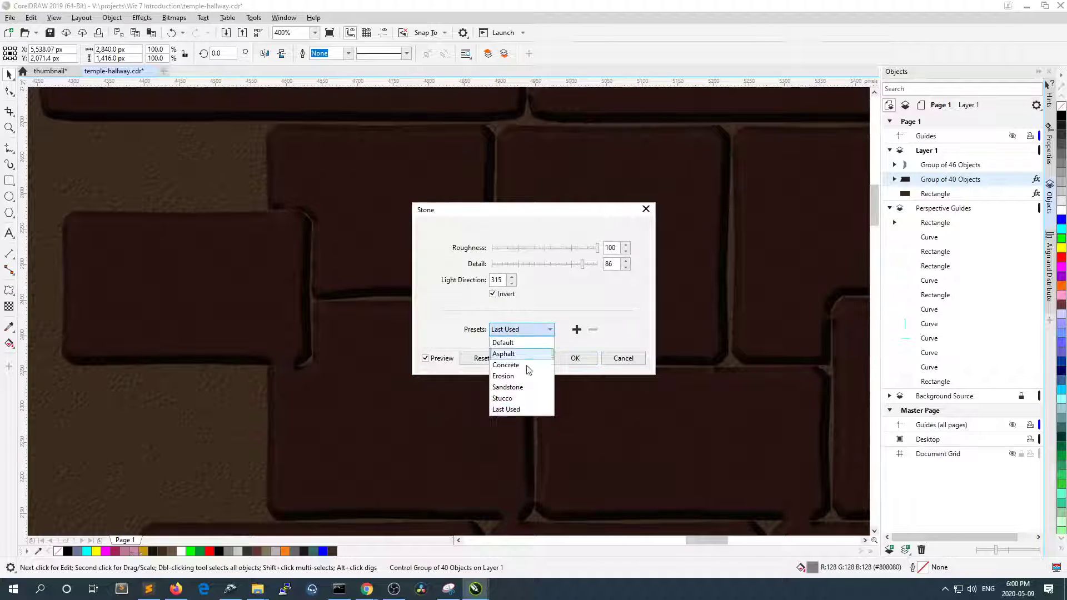
left_click(543, 229)
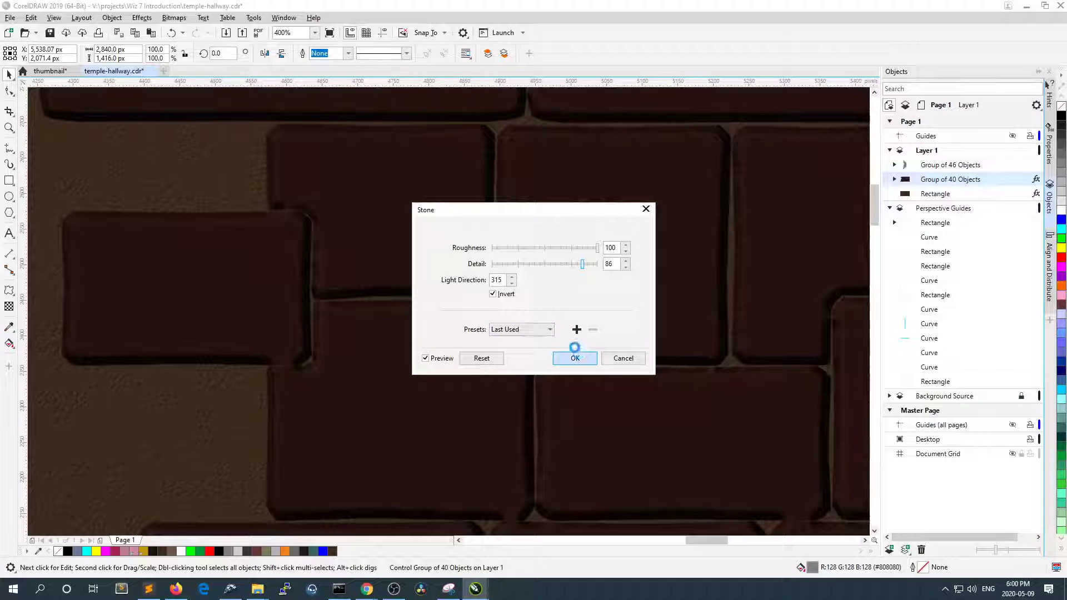
left_click(575, 357)
- Draw a small black ellipse about 37 by 39 px on the leftmost stone directly below the flat wall's top course
scroll(507, 302, "down", 5)
scroll(572, 336, "up", 4)
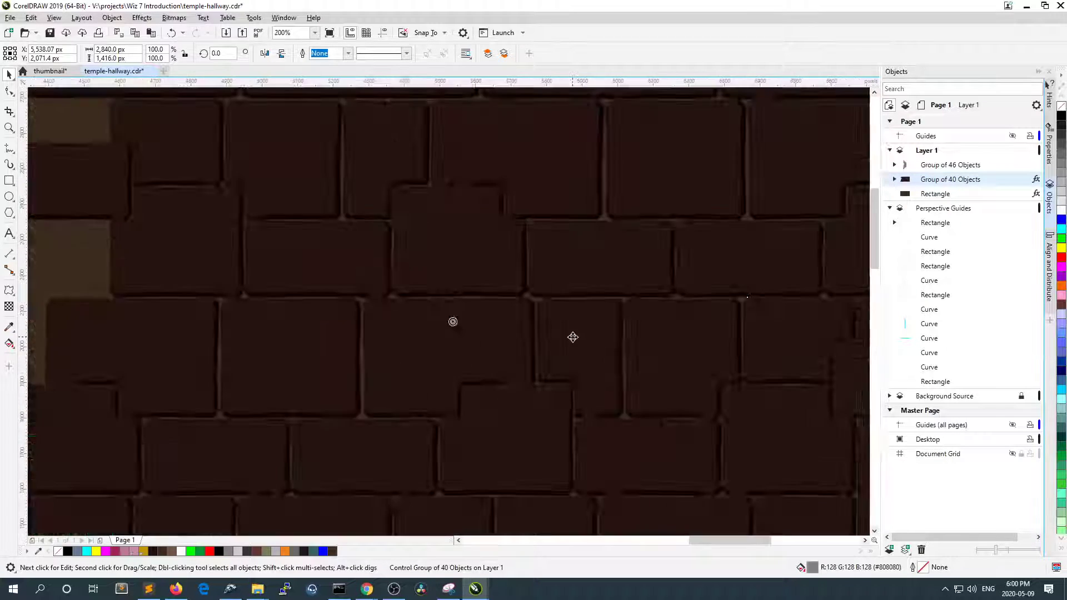
scroll(456, 356, "up", 3)
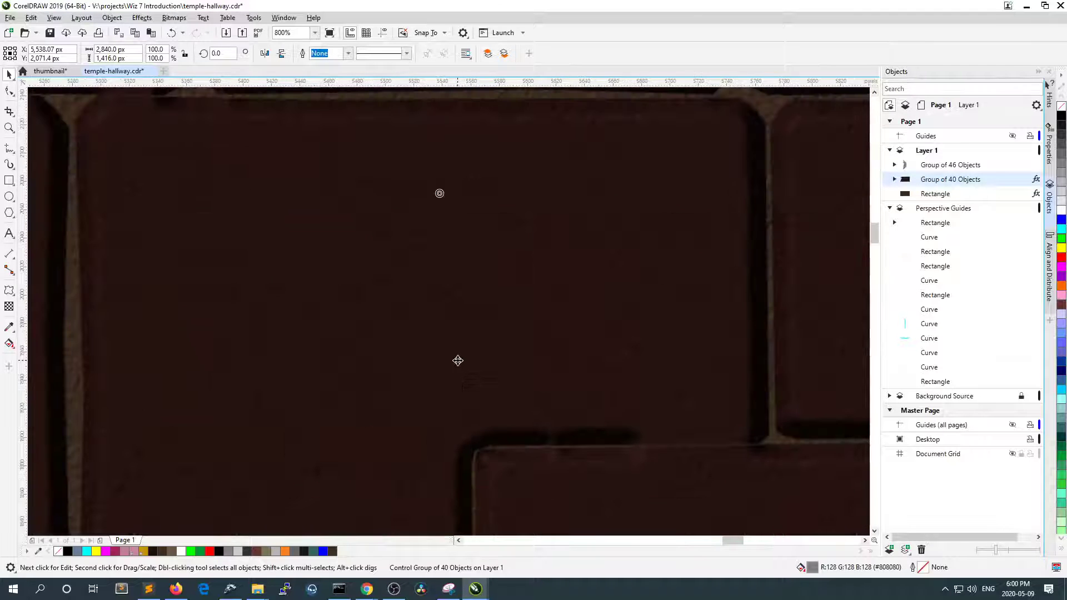
scroll(453, 352, "down", 3)
scroll(453, 352, "up", 3)
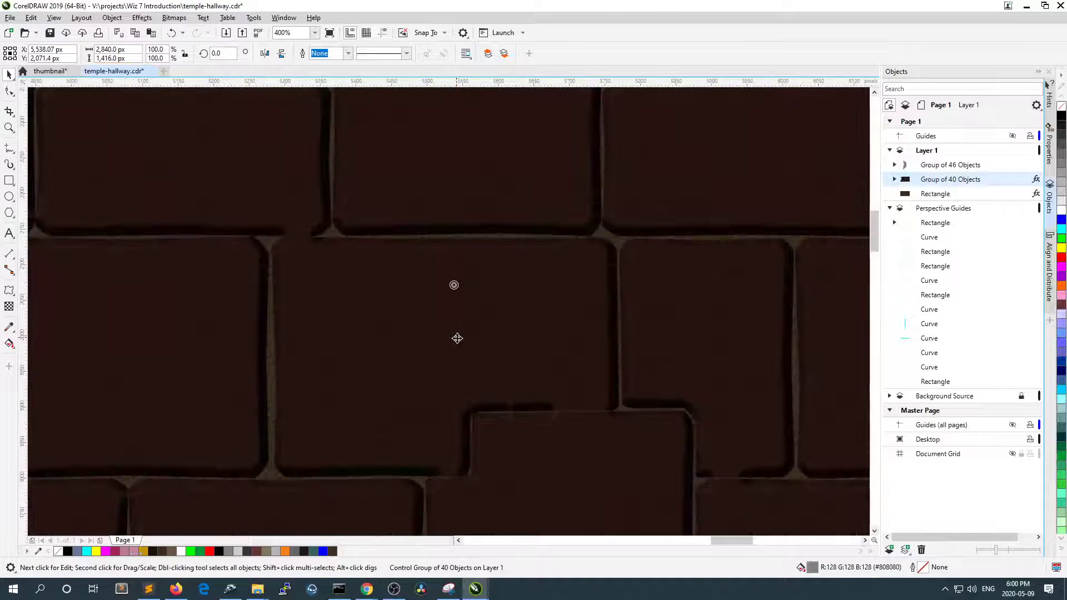
scroll(455, 333, "down", 3)
left_click(9, 195)
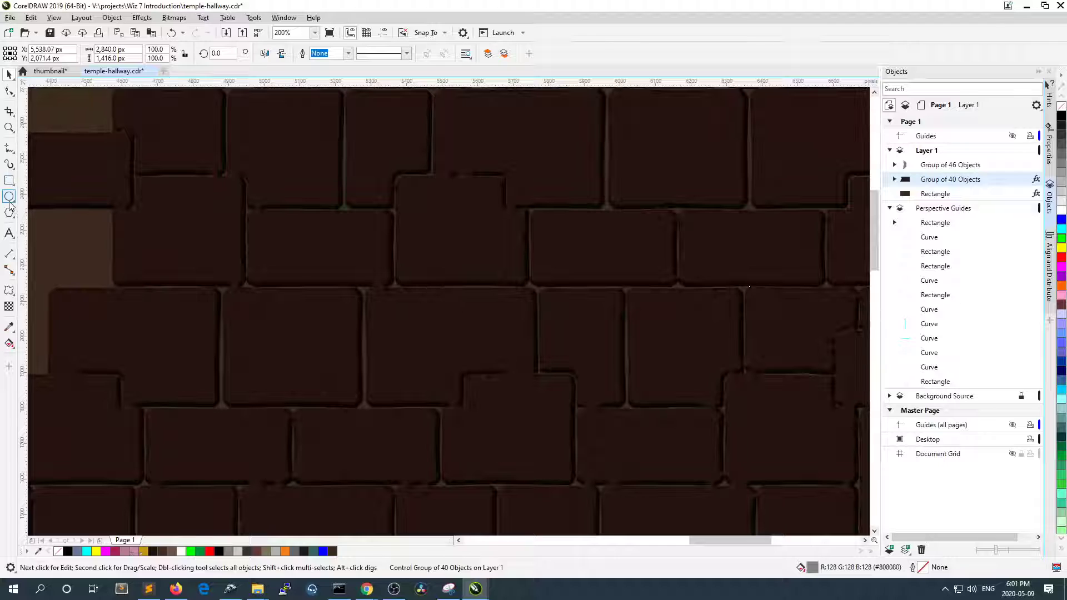
scroll(383, 316, "down", 2)
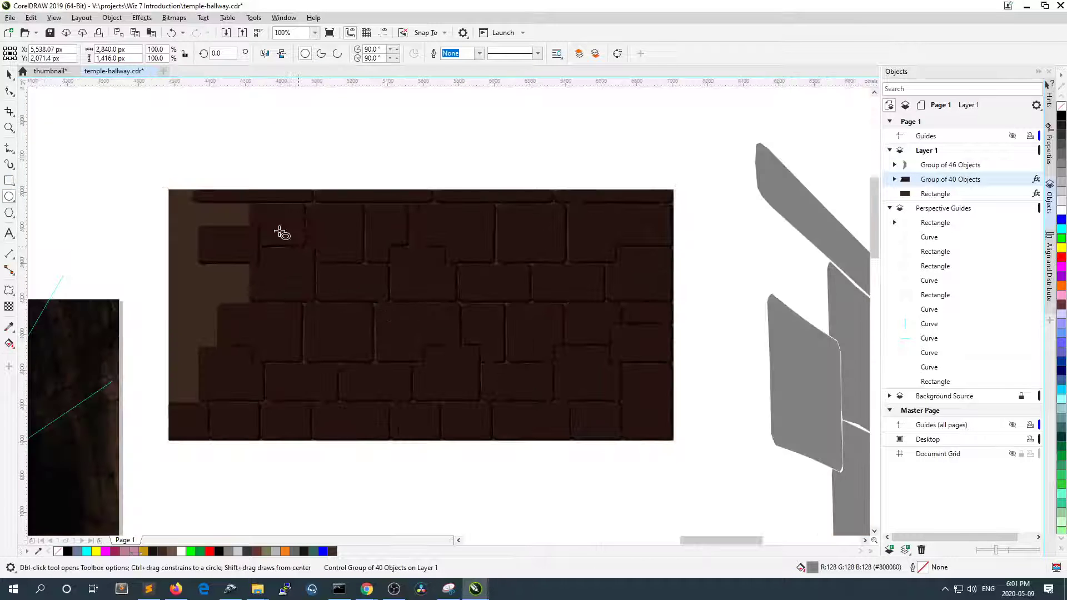
scroll(281, 232, "up", 2)
left_click_drag(243, 186, 257, 200)
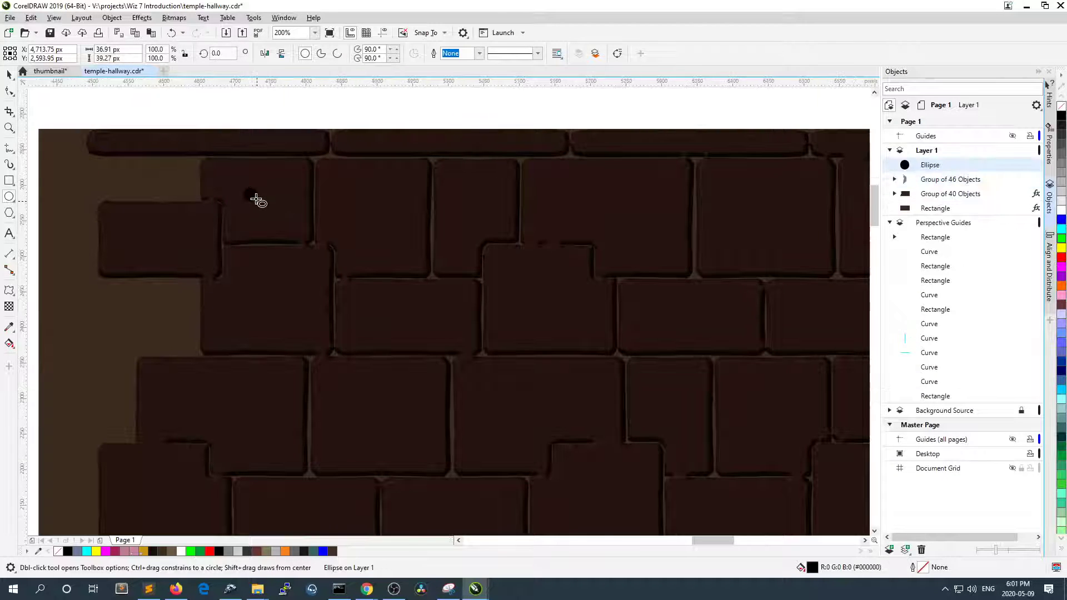
scroll(257, 200, "up", 2)
key("space")
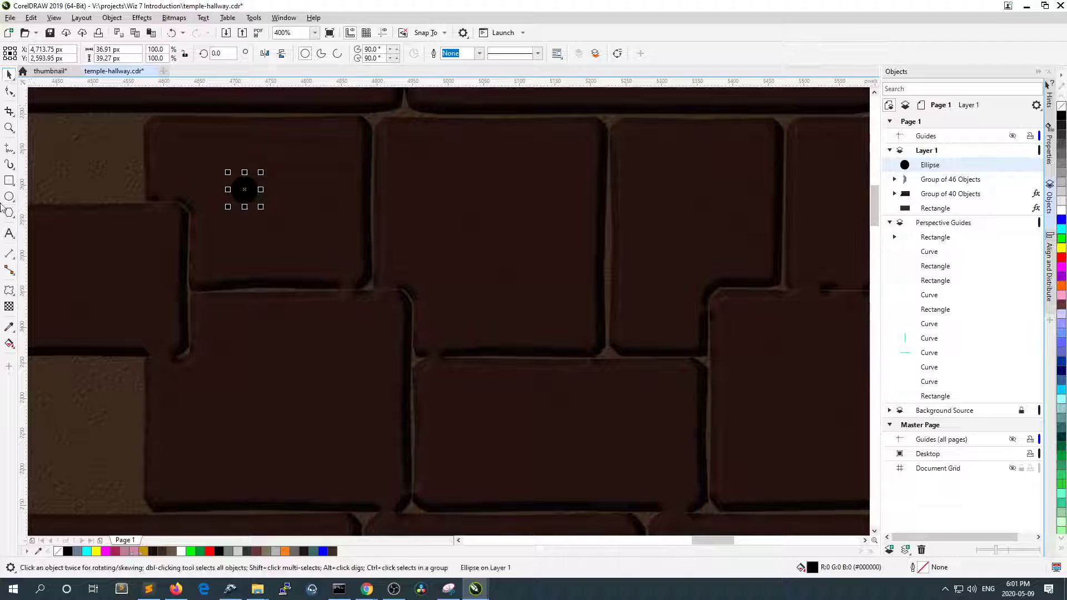
- Give the black ellipse an elliptical fountain transparency fading outward from its center, with the midpoint moved slightly outward
left_click(9, 307)
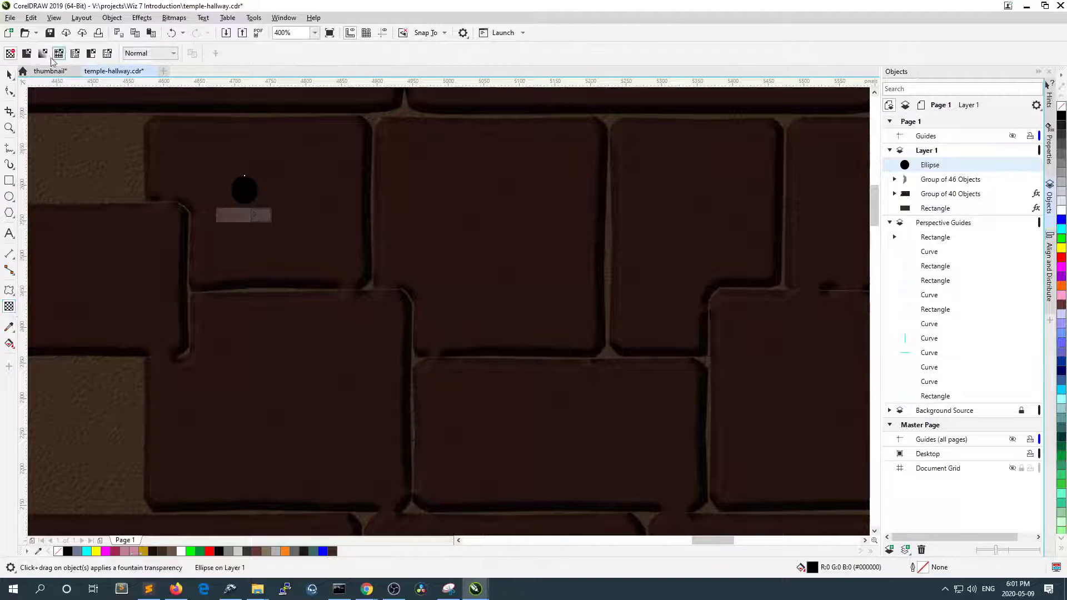
left_click(245, 176)
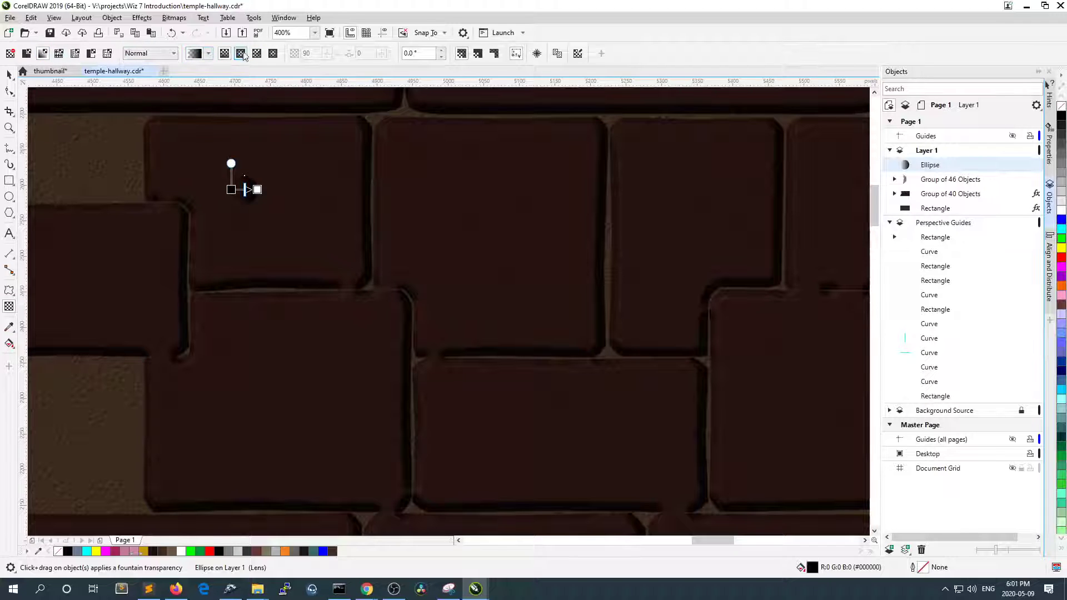
scroll(236, 165, "up", 2)
left_click_drag(263, 196, 265, 174)
key("ctrl+z")
key("Num_Lock")
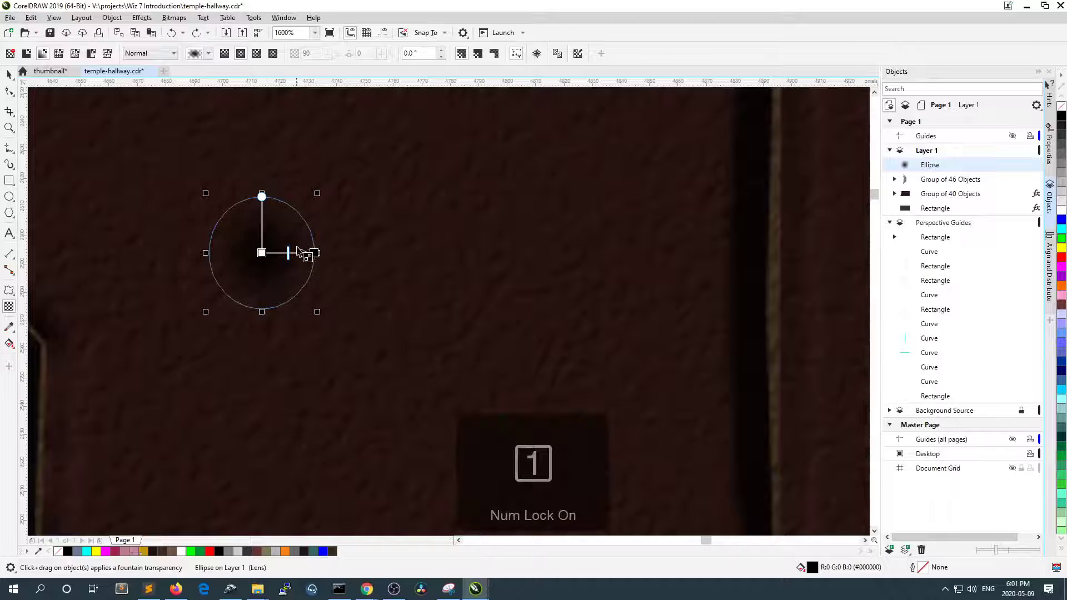
left_click_drag(288, 253, 293, 253)
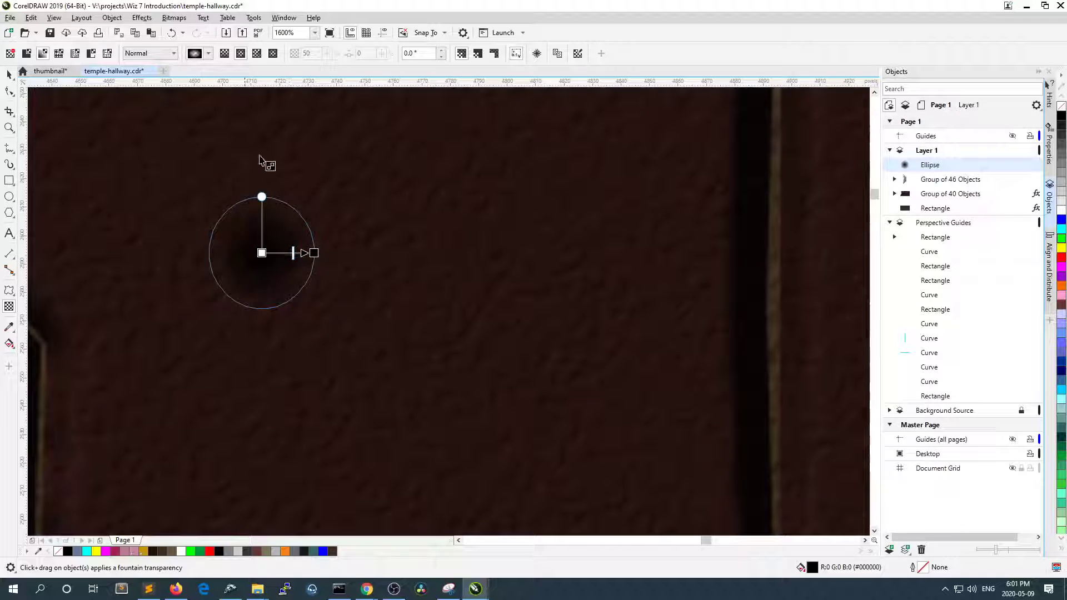
- Try a wider transparency extent and an end transparency of 92 on the ellipse, reverting to the original extent and 100
left_click_drag(314, 253, 332, 253)
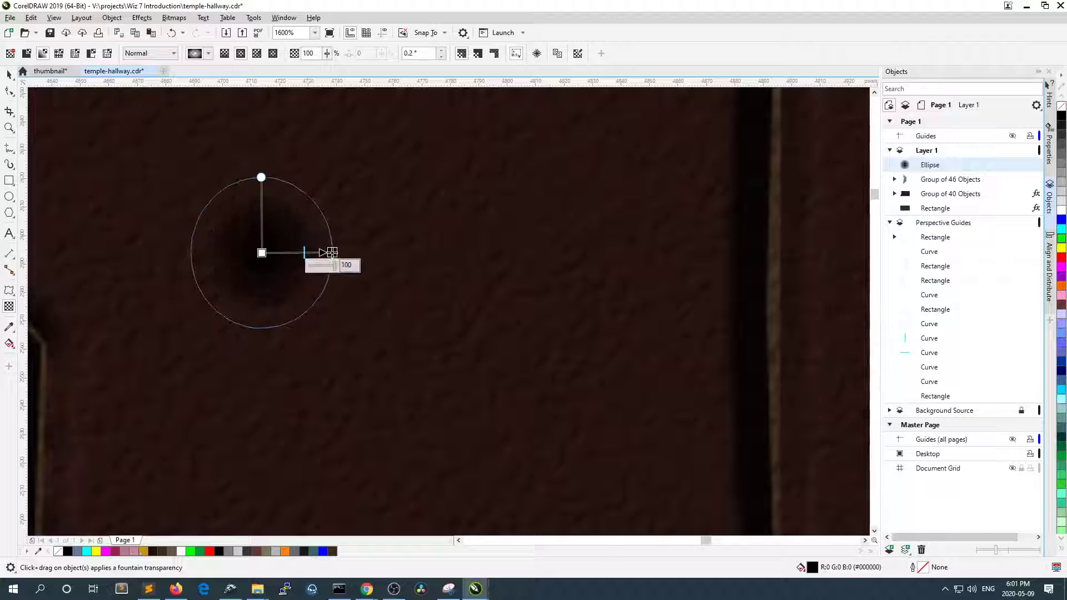
key("ctrl+z")
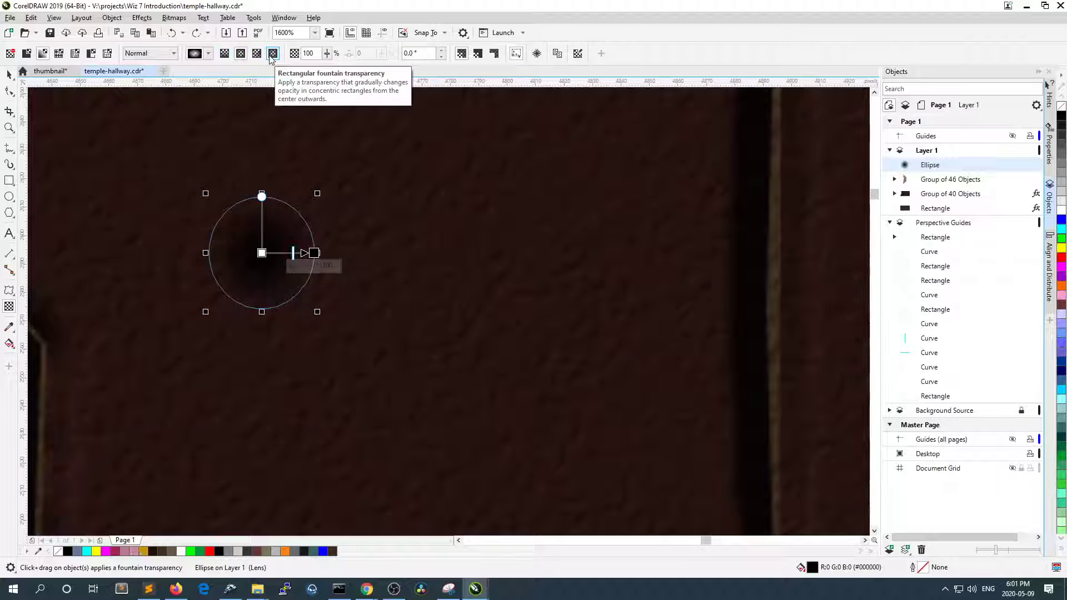
left_click(327, 56)
left_click_drag(326, 66, 322, 67)
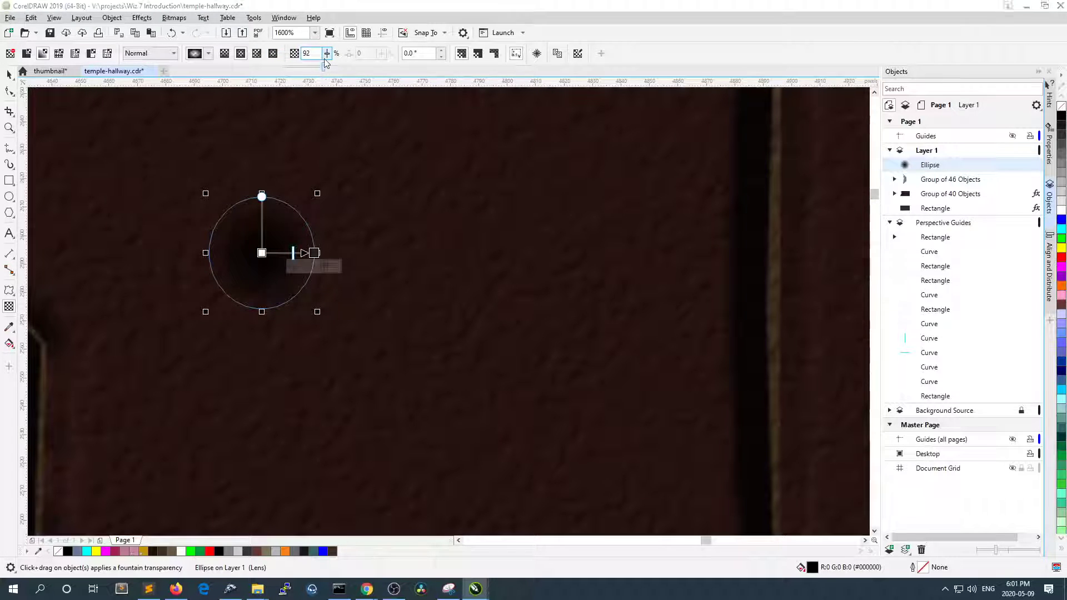
left_click_drag(326, 67, 334, 70)
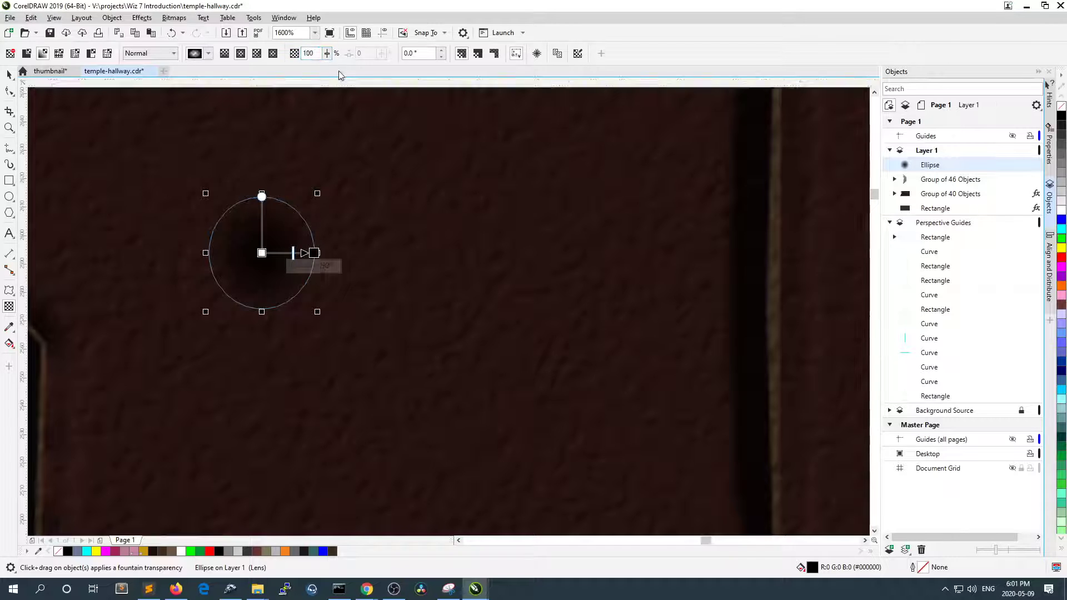
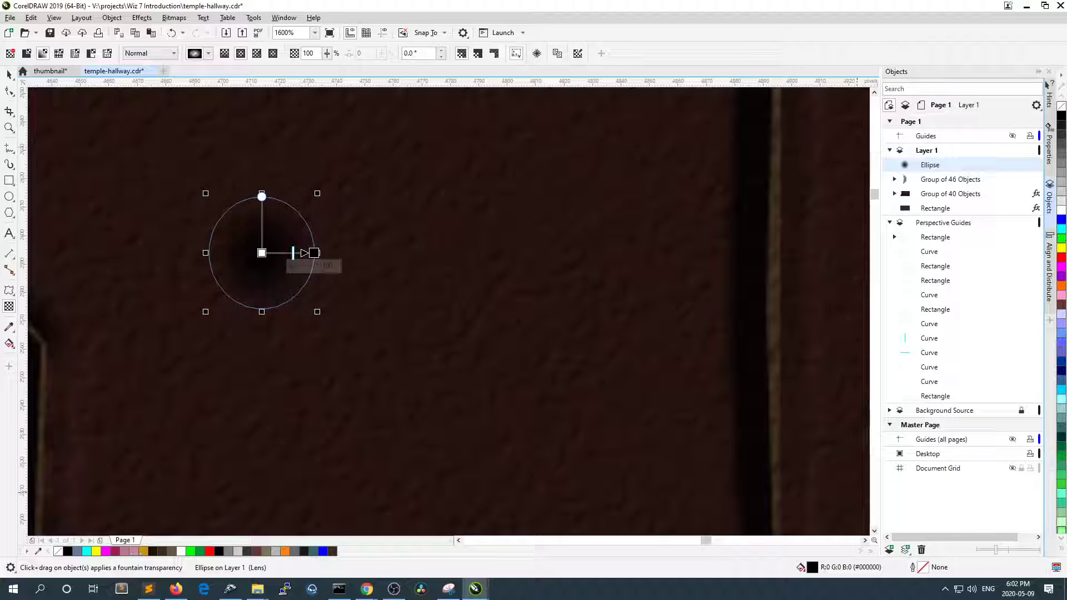
key("alt+Tab")
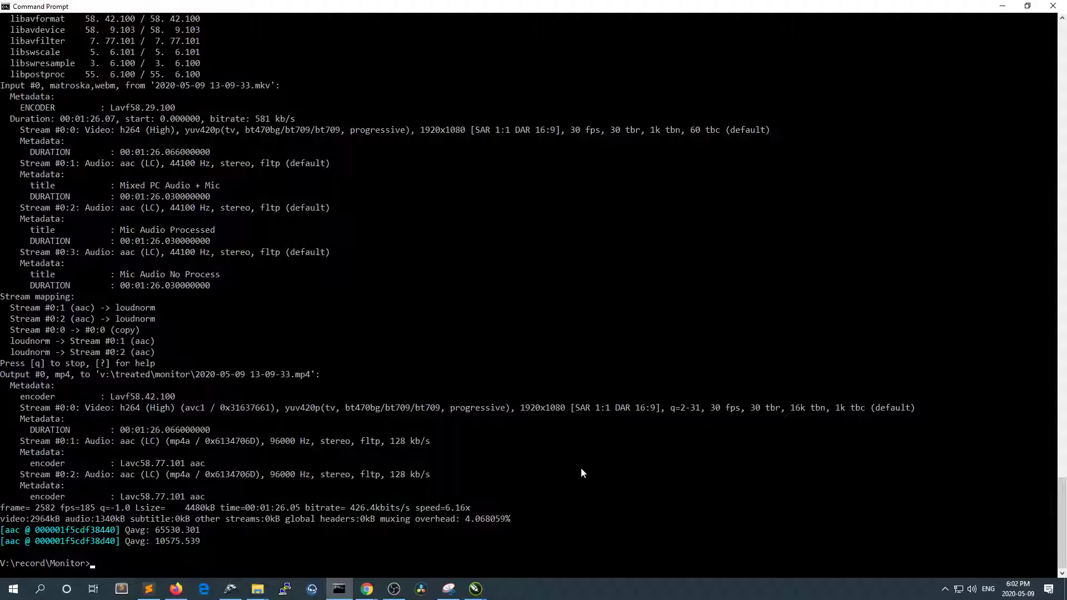
key("Up")
type("pi")
left_click(478, 594)
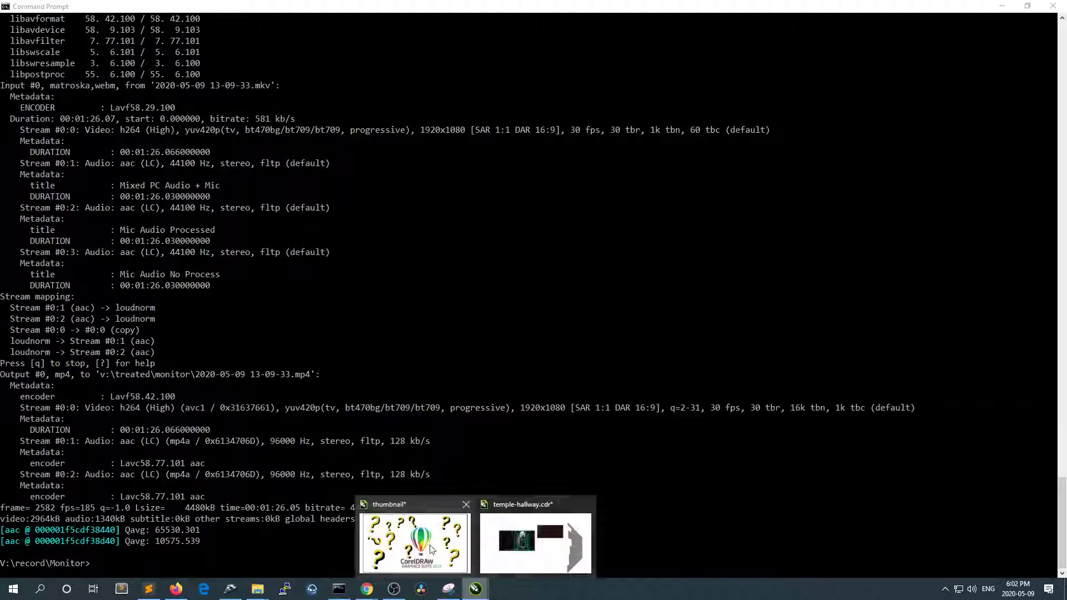
left_click(547, 564)
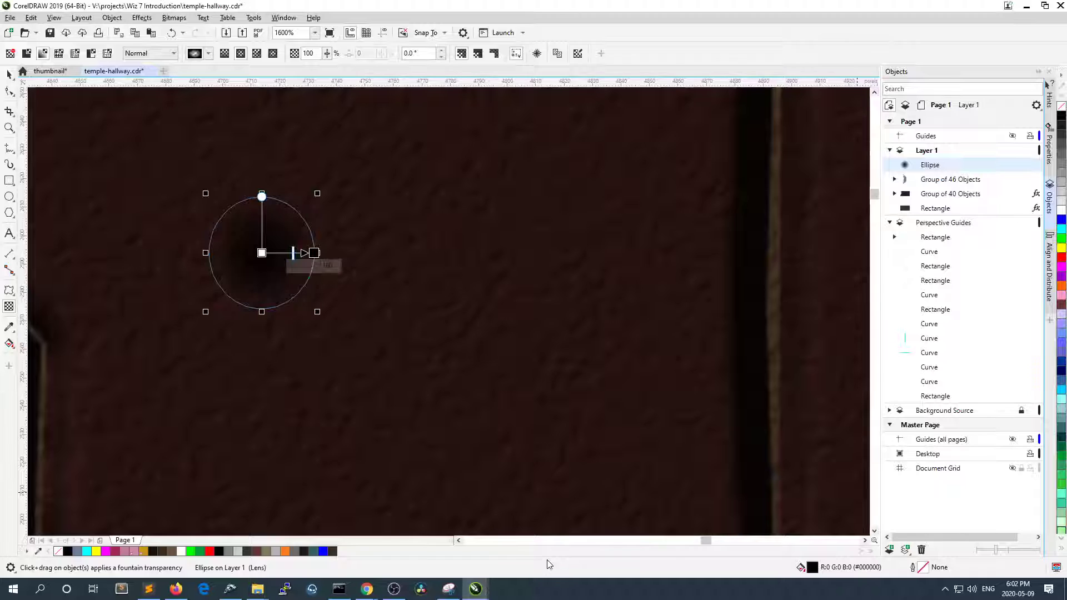
- Shift the ellipse's transparency midpoint a little farther outward and leave the ellipse selected with the Pick tool
left_click(294, 253)
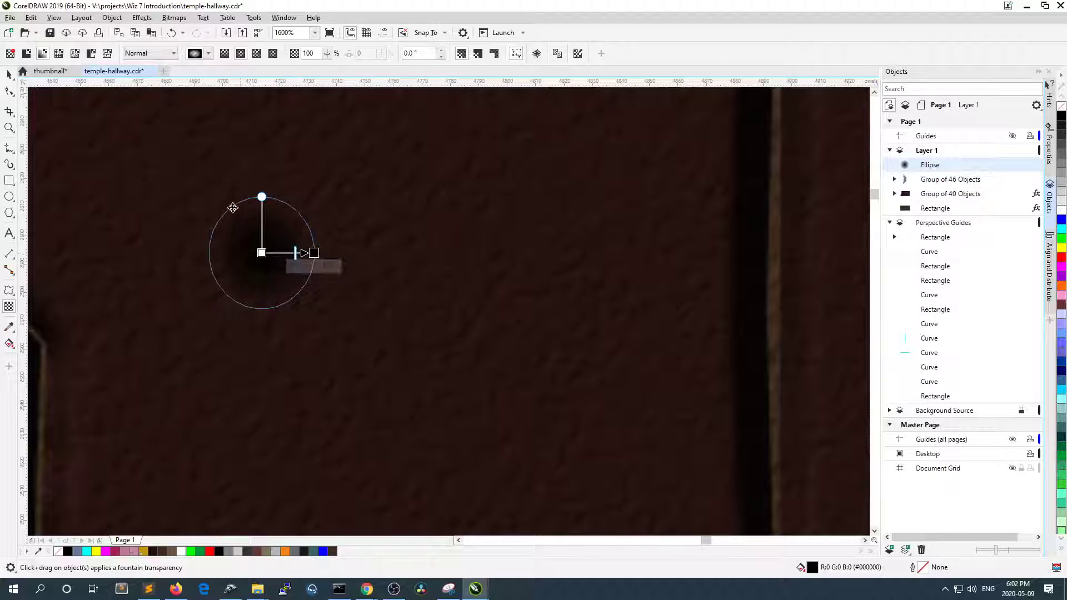
scroll(197, 200, "down", 2)
scroll(191, 198, "down", 4)
key("space")
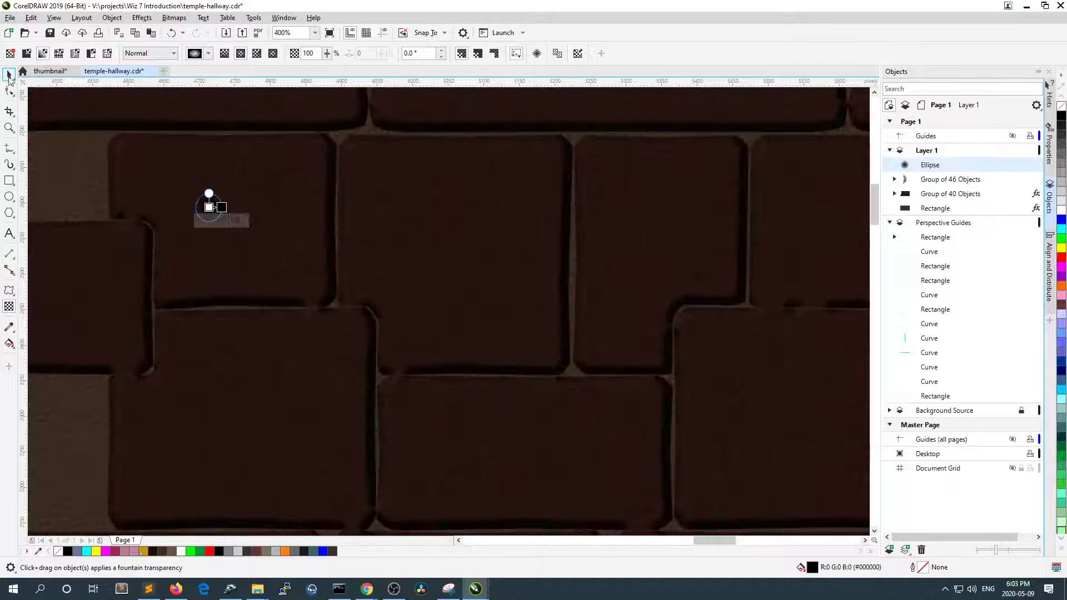
scroll(179, 207, "up", 3)
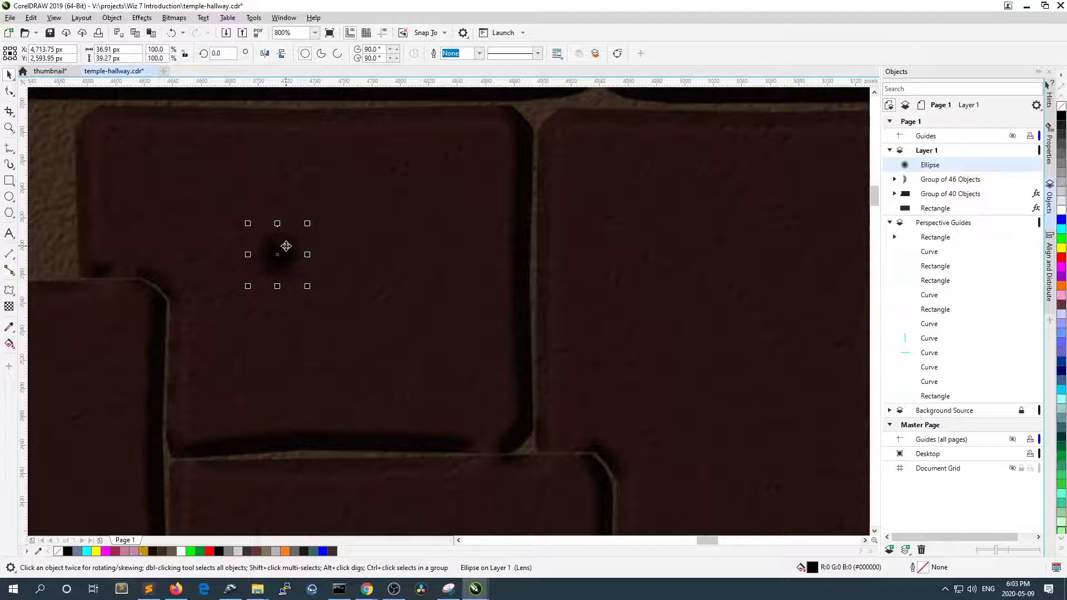
- Shift the ellipse's elliptical transparency midpoint far outward, almost to the outer end of the fade
scroll(286, 246, "up", 3)
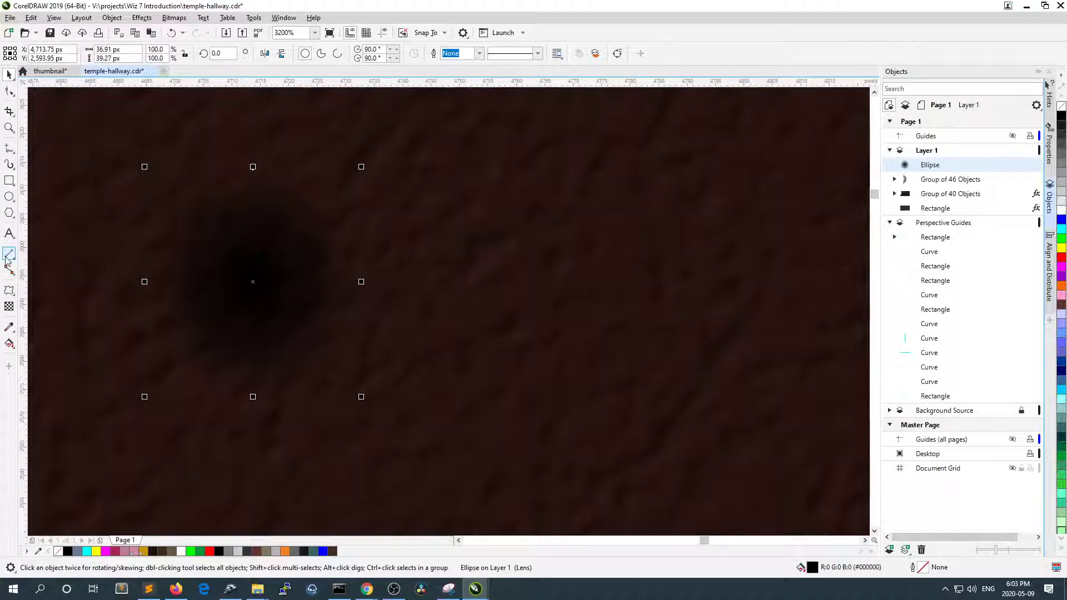
left_click(9, 306)
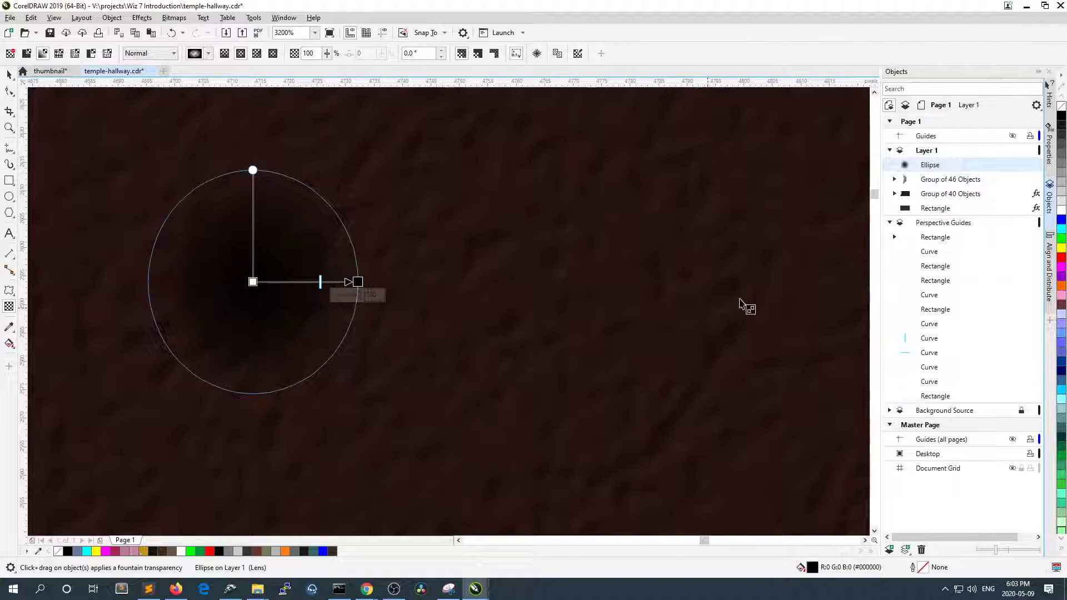
left_click_drag(320, 277, 341, 281)
left_click_drag(341, 282, 345, 282)
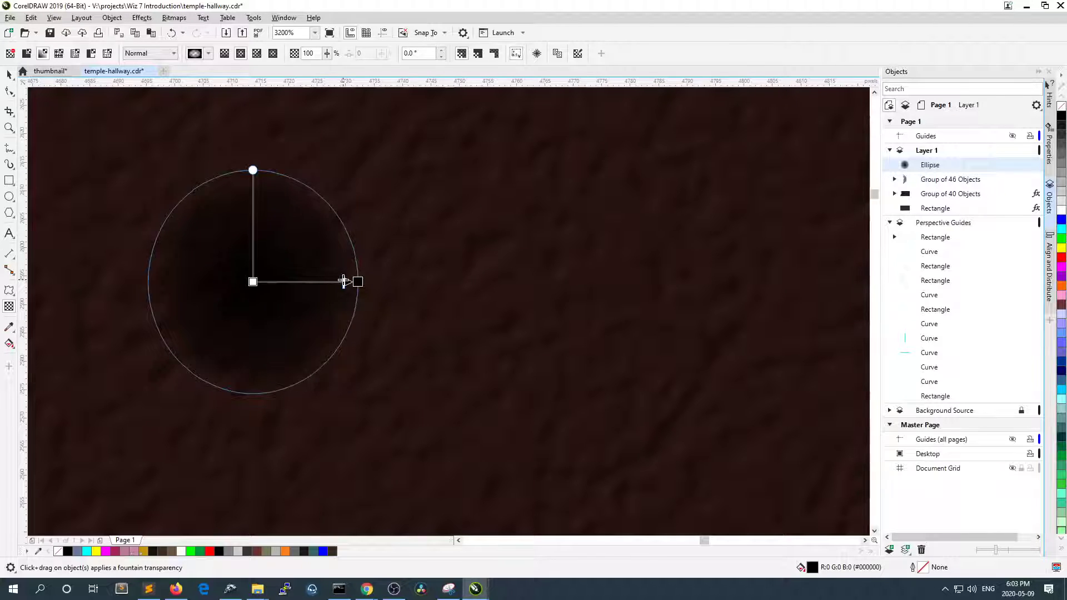
left_click(10, 78)
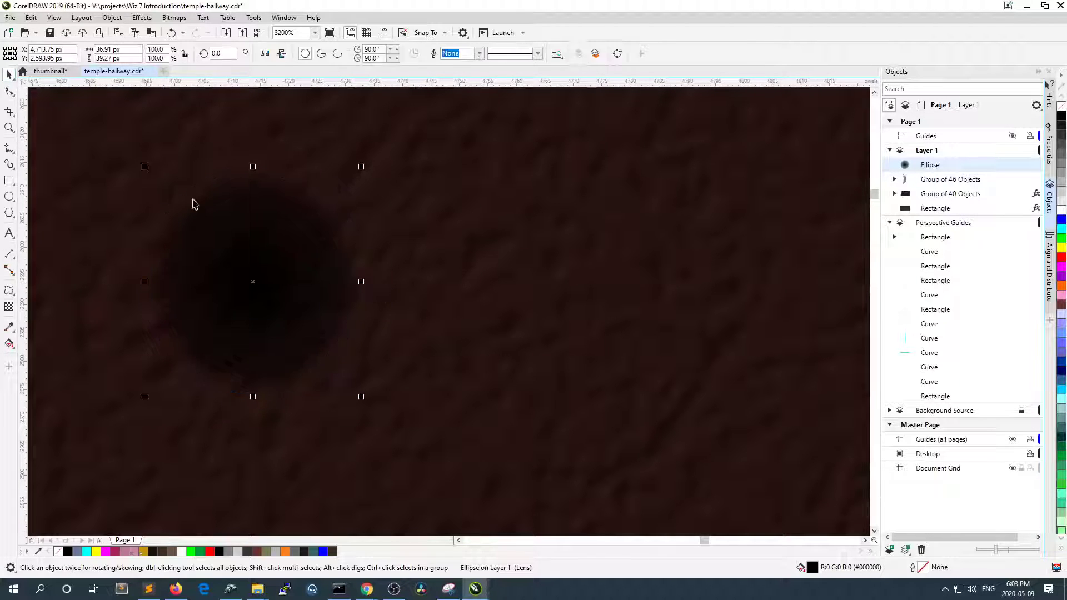
scroll(281, 273, "down", 4)
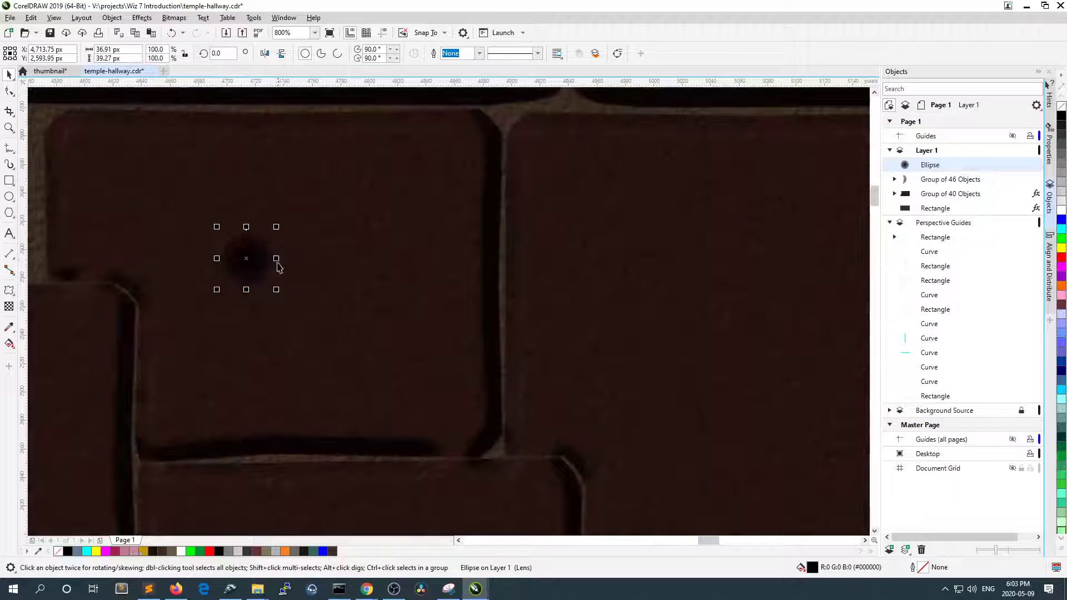
- Enlarge the black ellipse proportionally to about 42 by 45 px, keeping its upper-left corner in place
key("ctrl+z")
key("Num_Lock")
left_click_drag(276, 290, 284, 298)
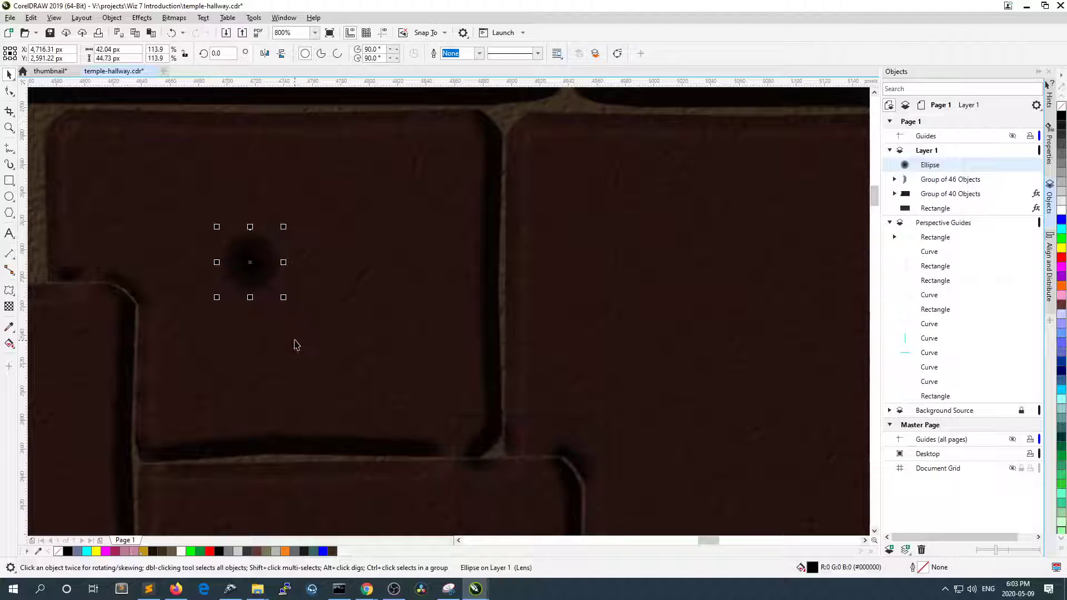
scroll(284, 329, "down", 2)
scroll(261, 292, "up", 4)
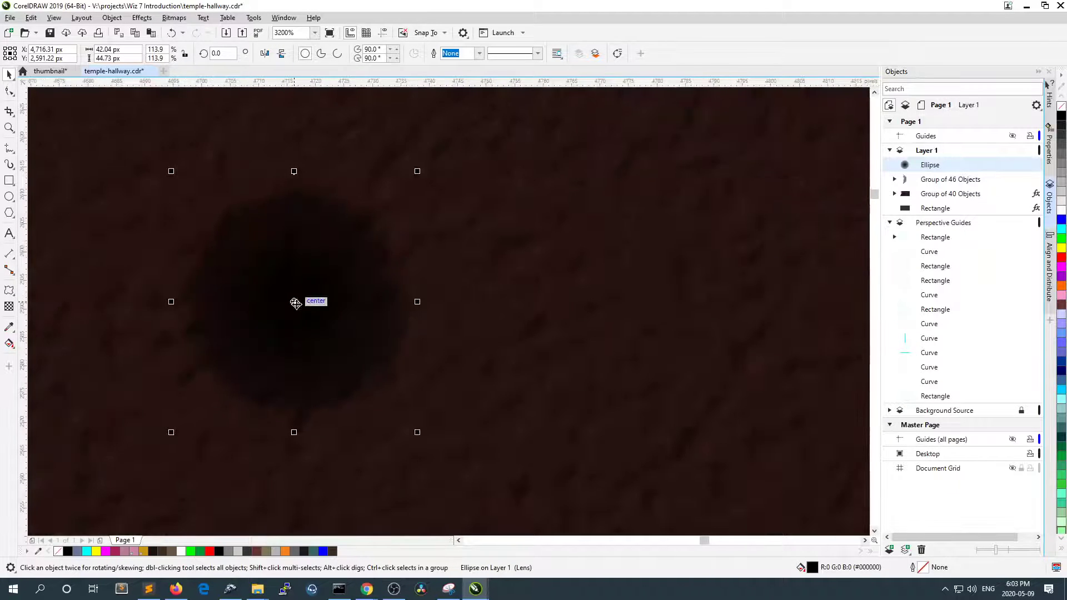
scroll(295, 303, "down", 3)
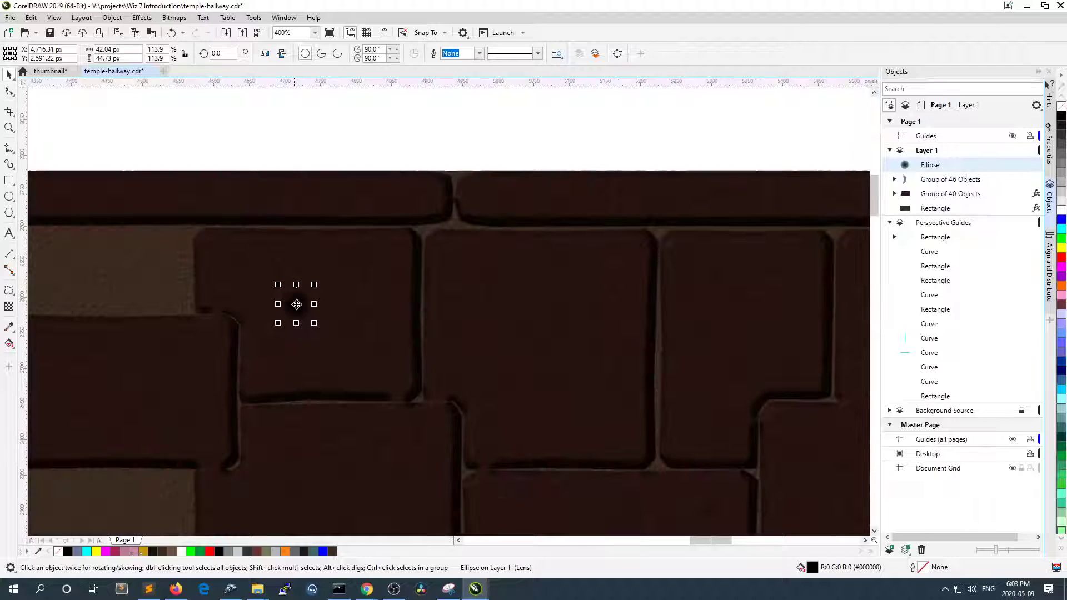
- Try the Relief Sculpture texture effect on the black ellipse
left_click(141, 17)
mouse_move(201, 212)
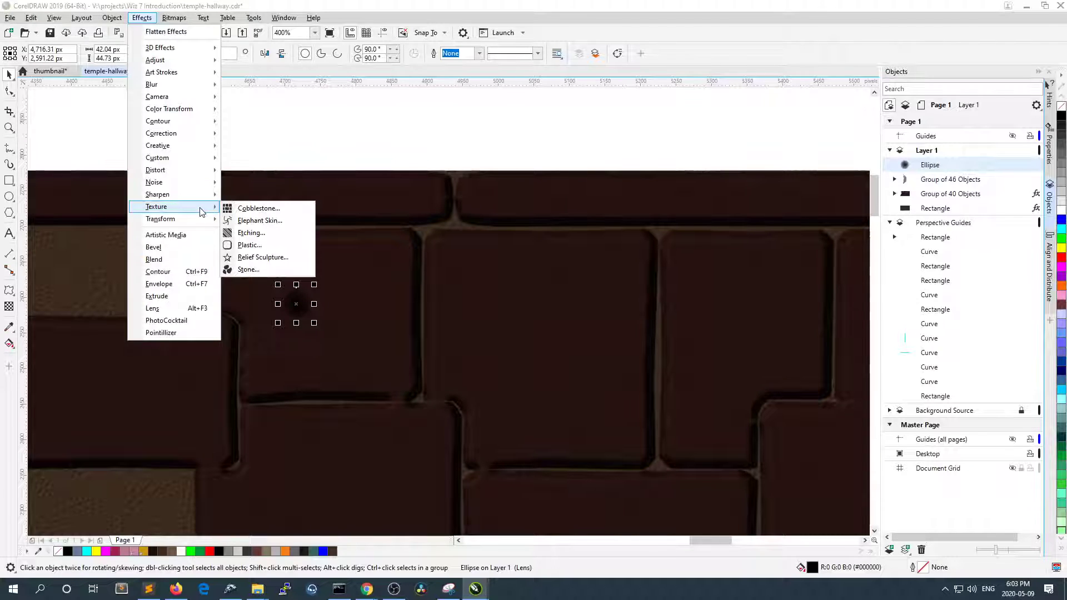
mouse_move(201, 140)
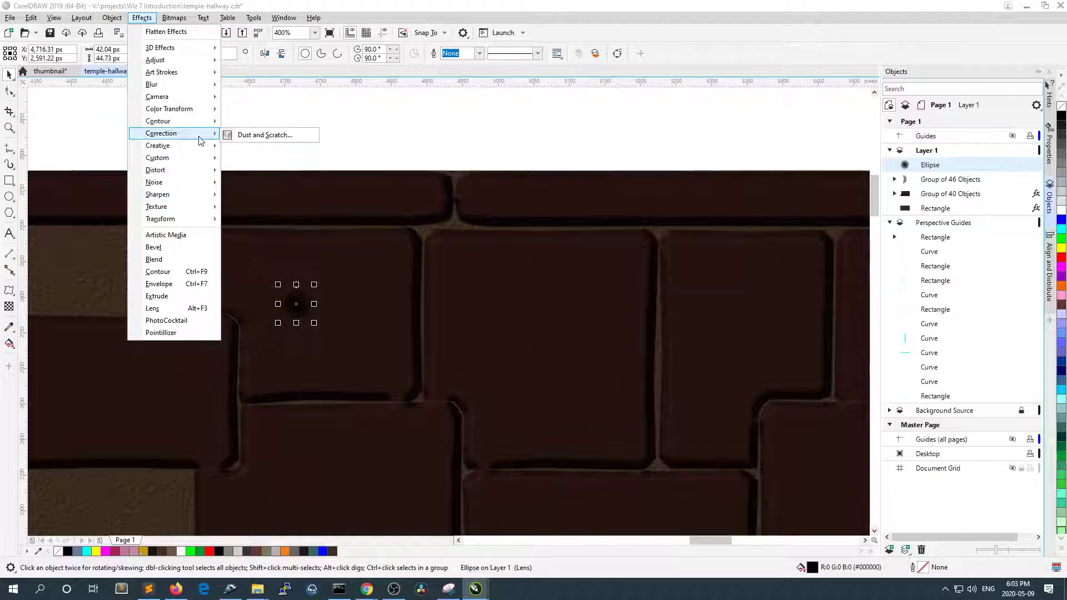
mouse_move(182, 185)
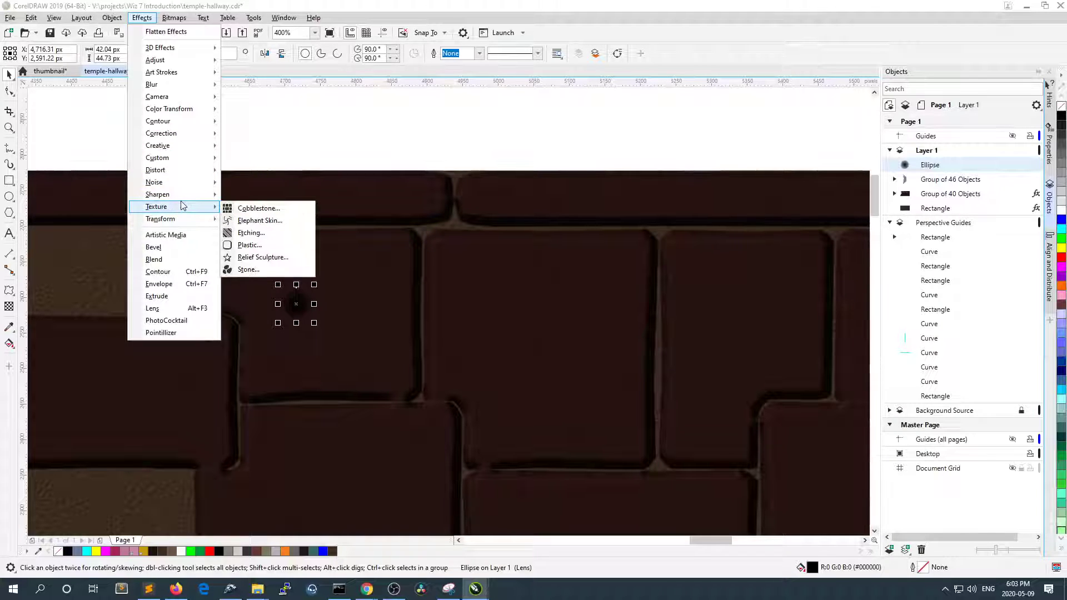
left_click(253, 261)
left_click(298, 322)
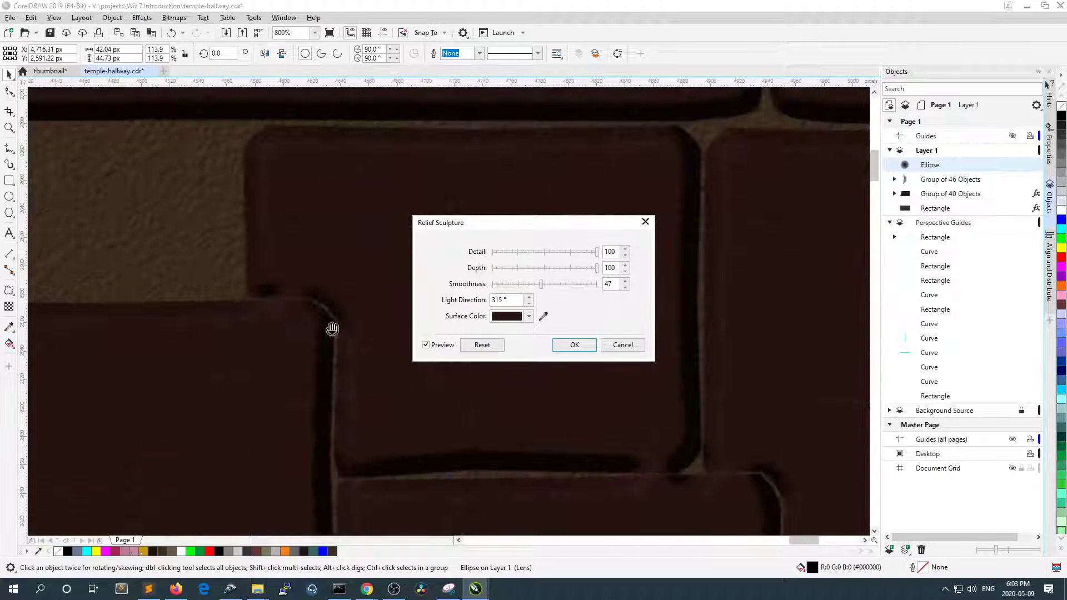
left_click(624, 345)
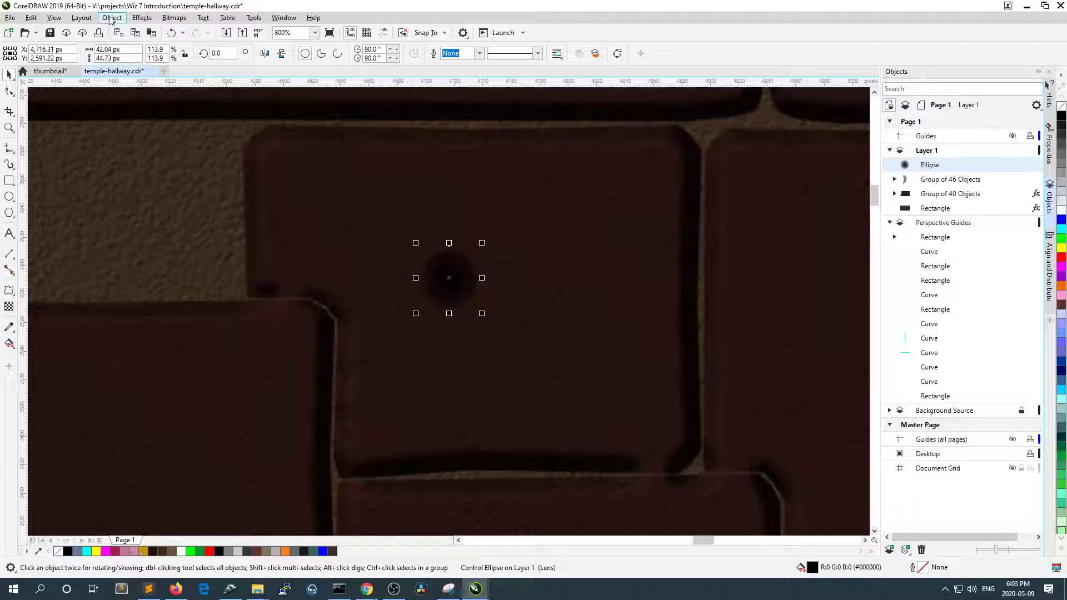
- Try the Vortex creative effect with the Brushed style and size 1 on the black ellipse
left_click(142, 18)
mouse_move(157, 78)
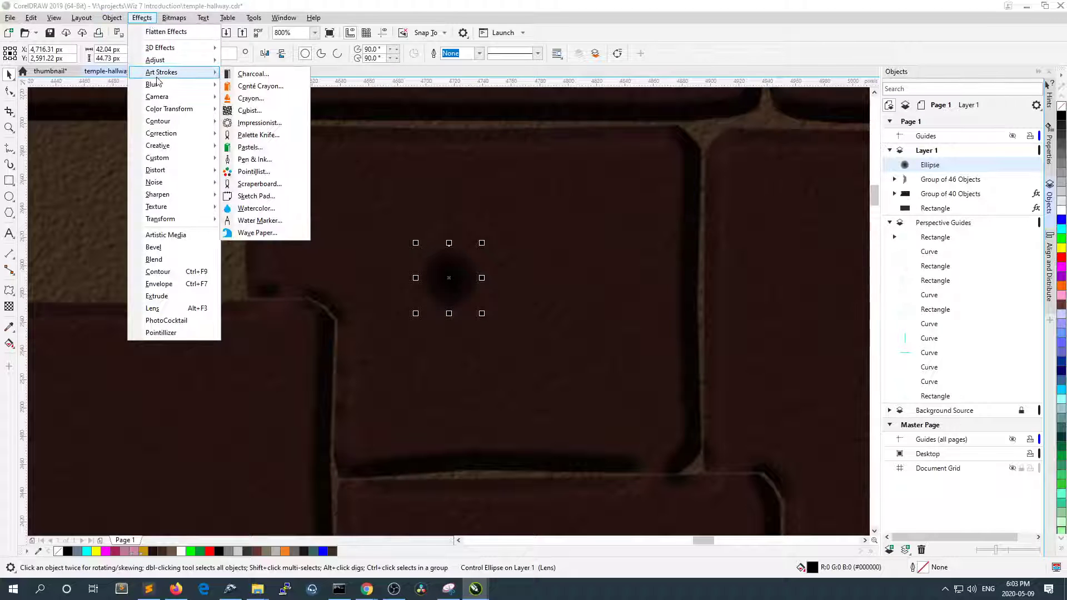
mouse_move(164, 123)
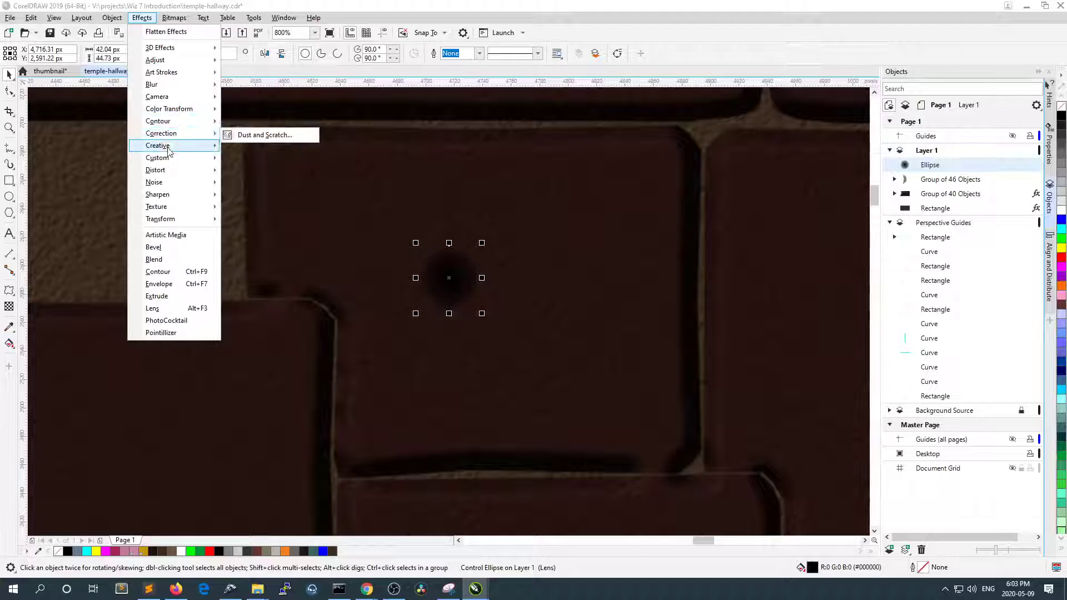
mouse_move(168, 150)
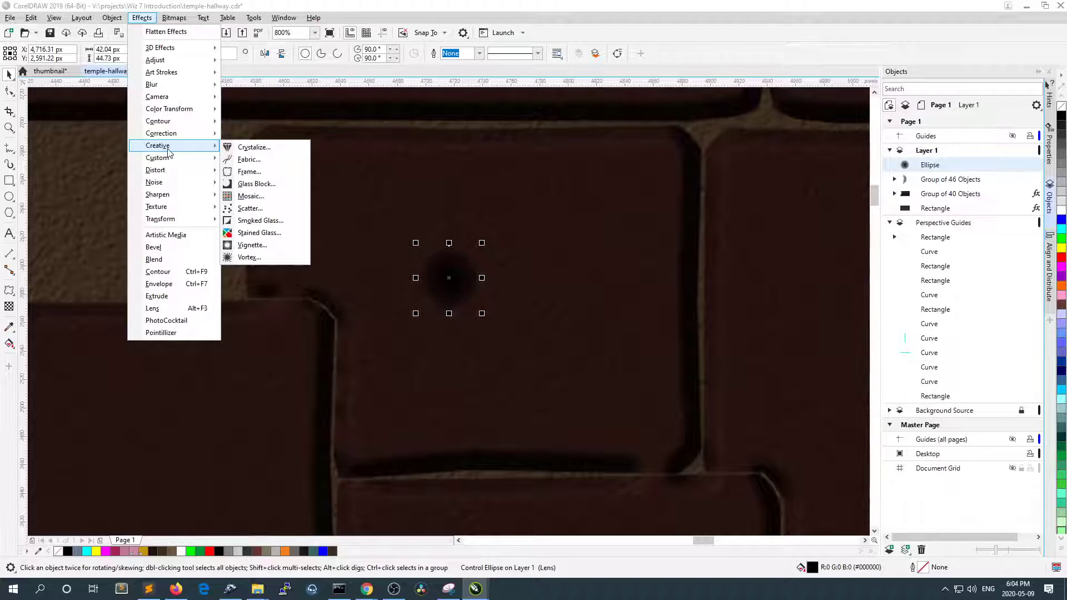
left_click(239, 257)
left_click_drag(524, 235, 608, 250)
scroll(445, 278, "up", 4)
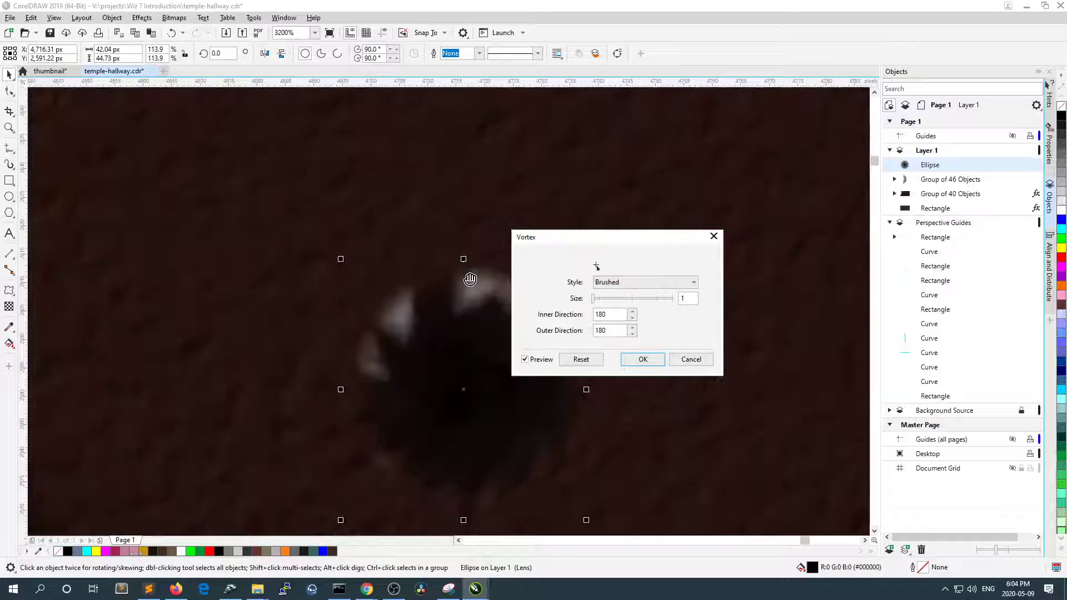
left_click(696, 363)
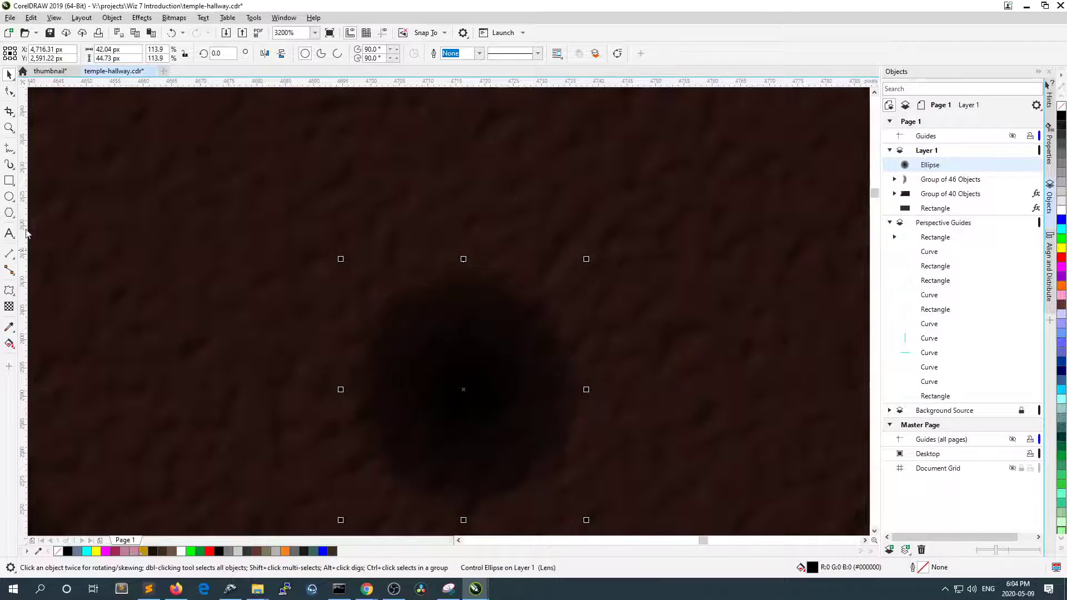
left_click(11, 90)
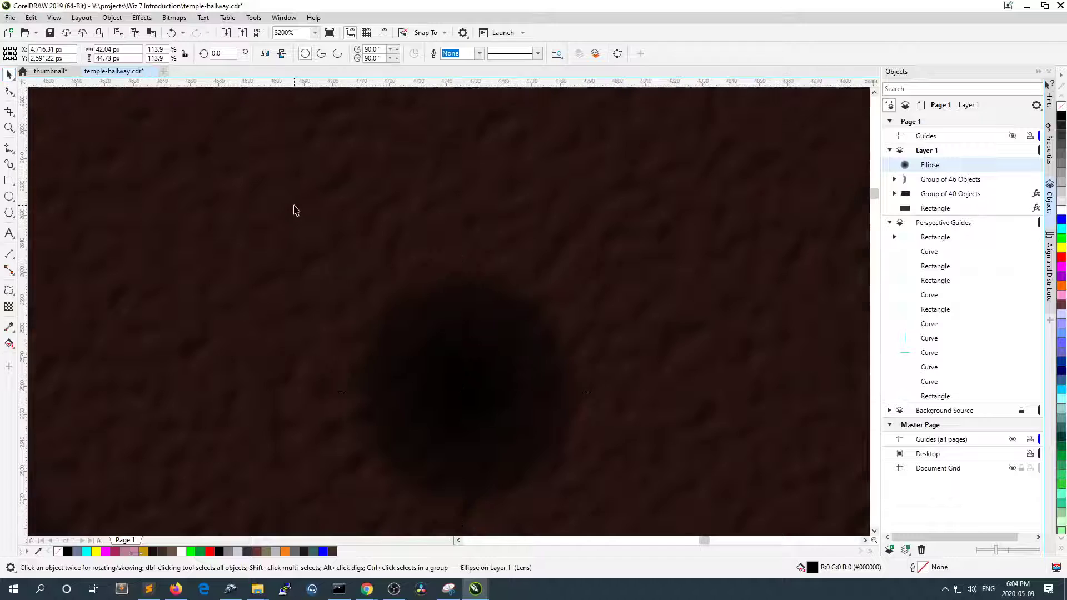
- Select the group of 40 stone objects on Layer 1 and expand it to list its curves
scroll(300, 210, "down", 1)
scroll(379, 240, "down", 2)
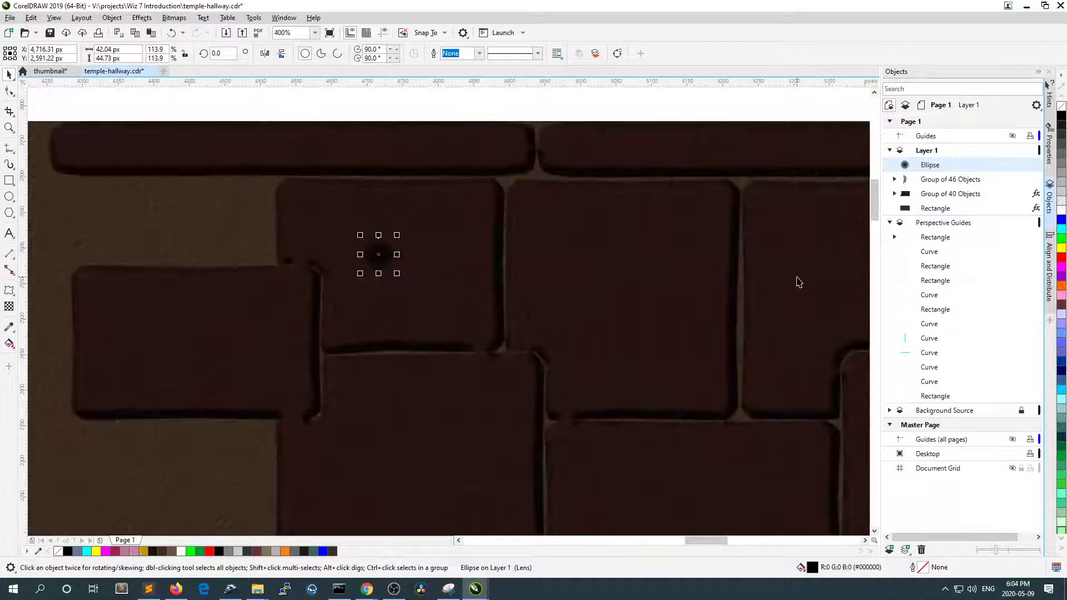
left_click(1036, 180)
left_click(1028, 198)
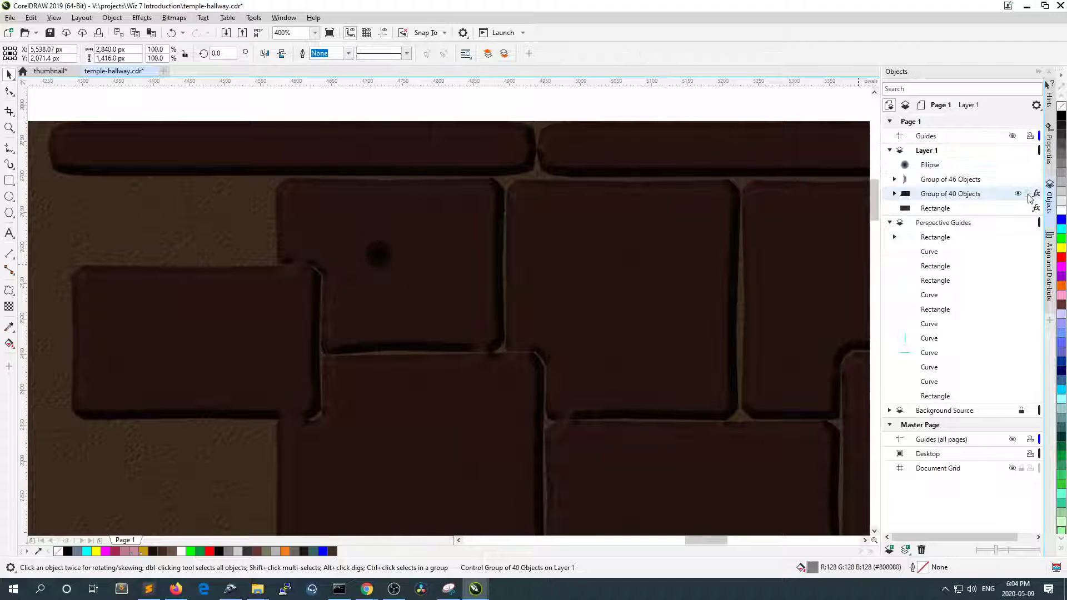
scroll(715, 219, "down", 1)
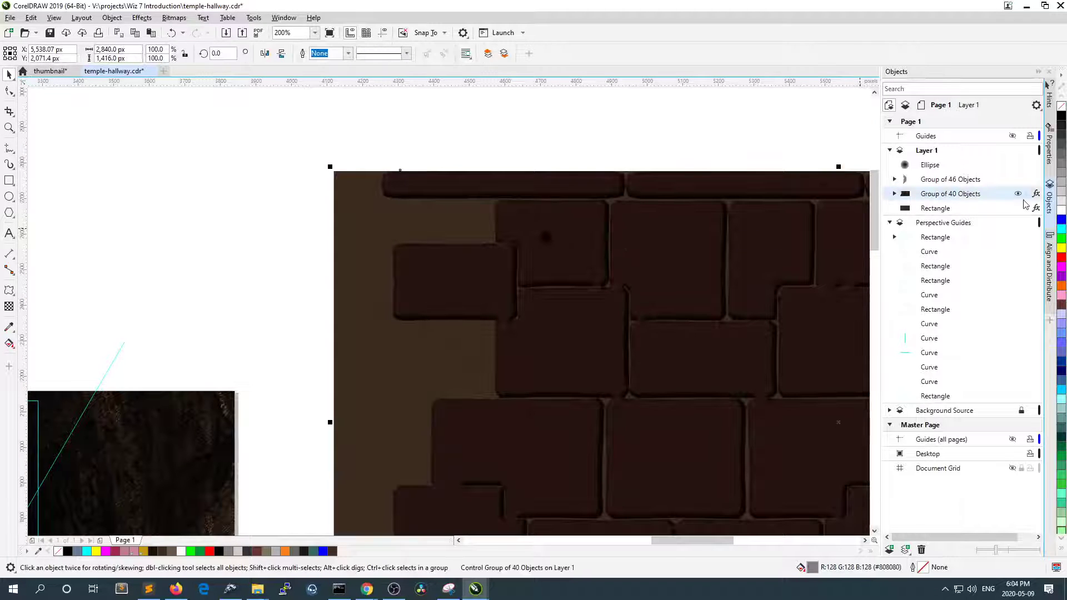
left_click(894, 194)
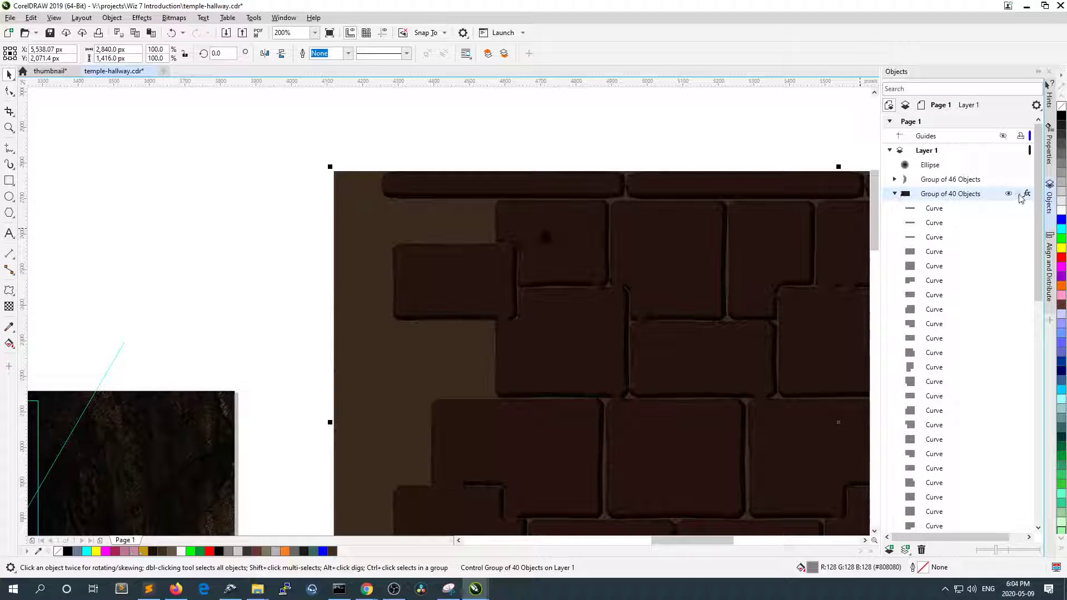
- Collapse the brick group in the object list and toggle its visibility off and on to inspect the backing rectangle
left_click(894, 194)
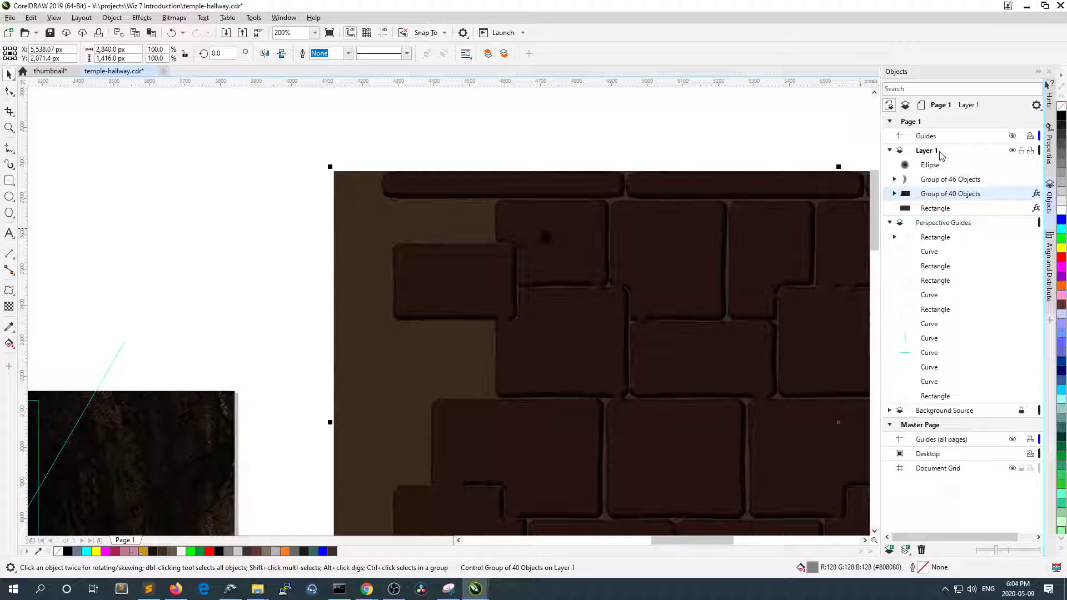
left_click(949, 211)
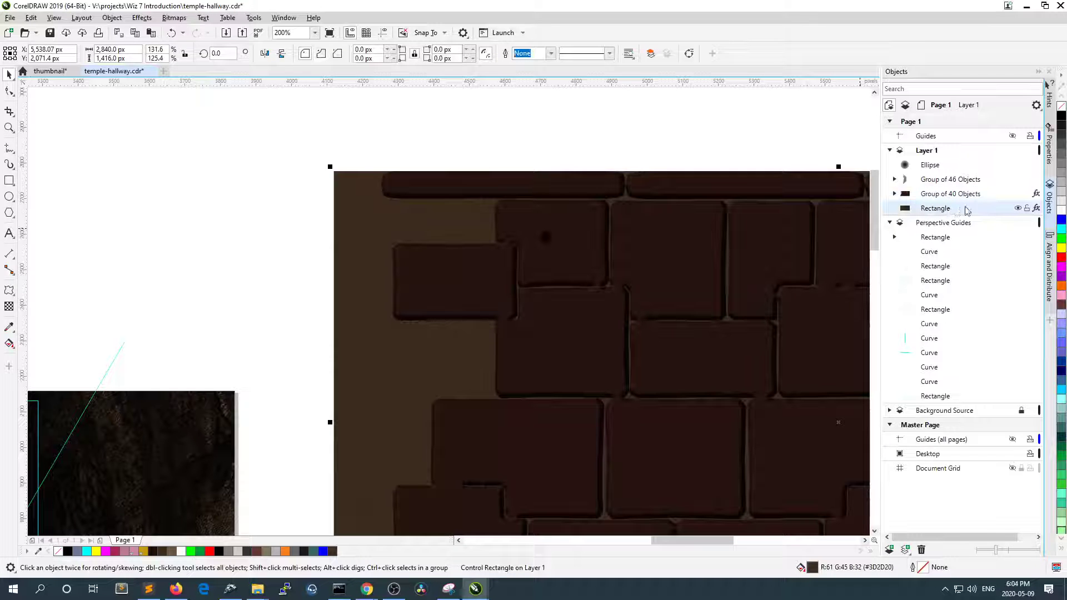
right_click(1037, 195)
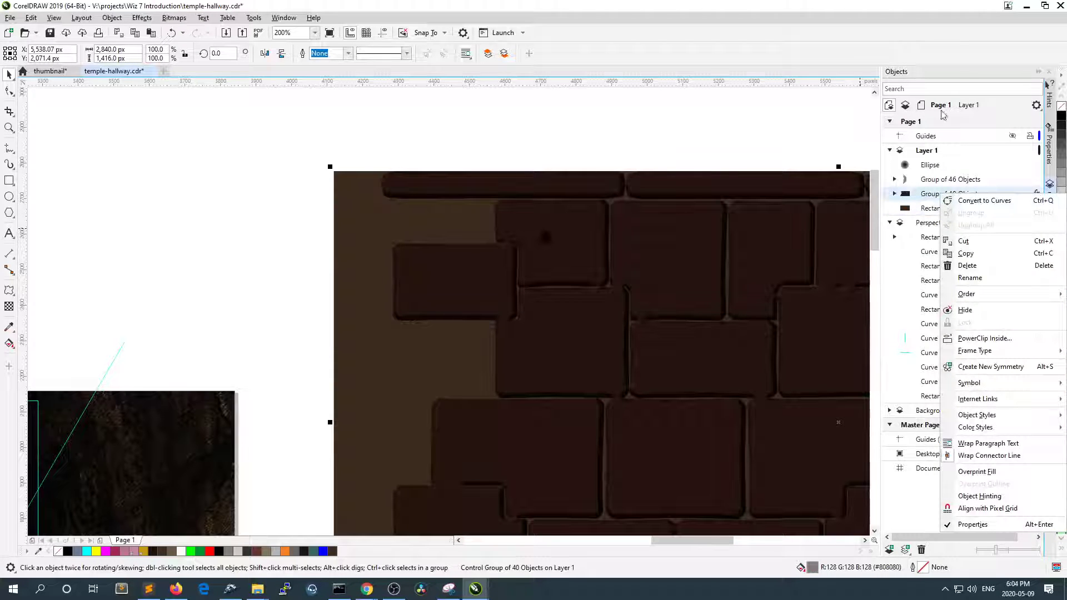
left_click(932, 44)
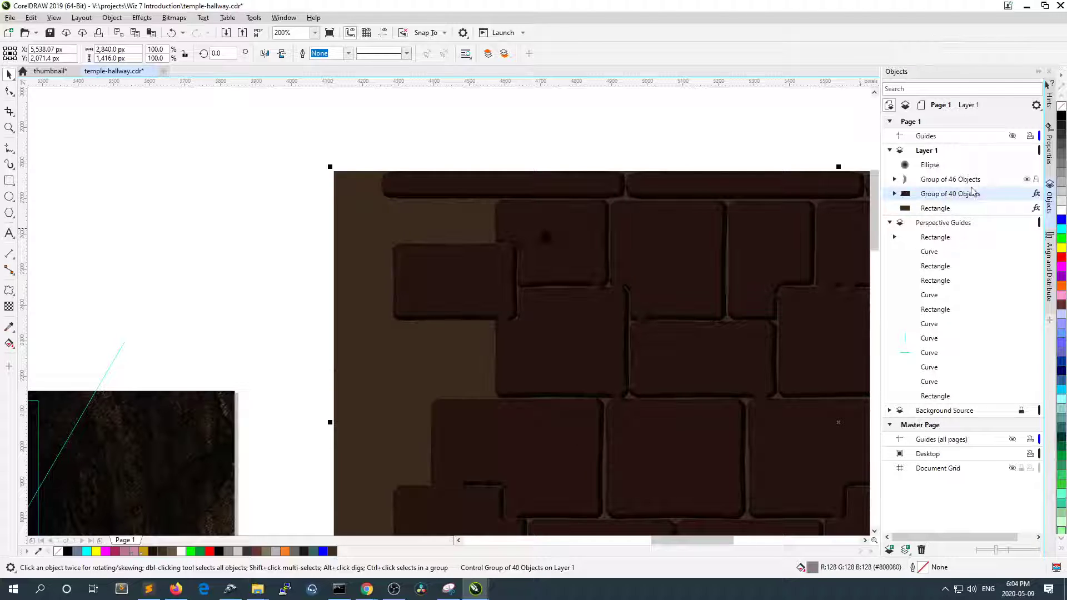
scroll(566, 254, "up", 3)
scroll(565, 254, "down", 1)
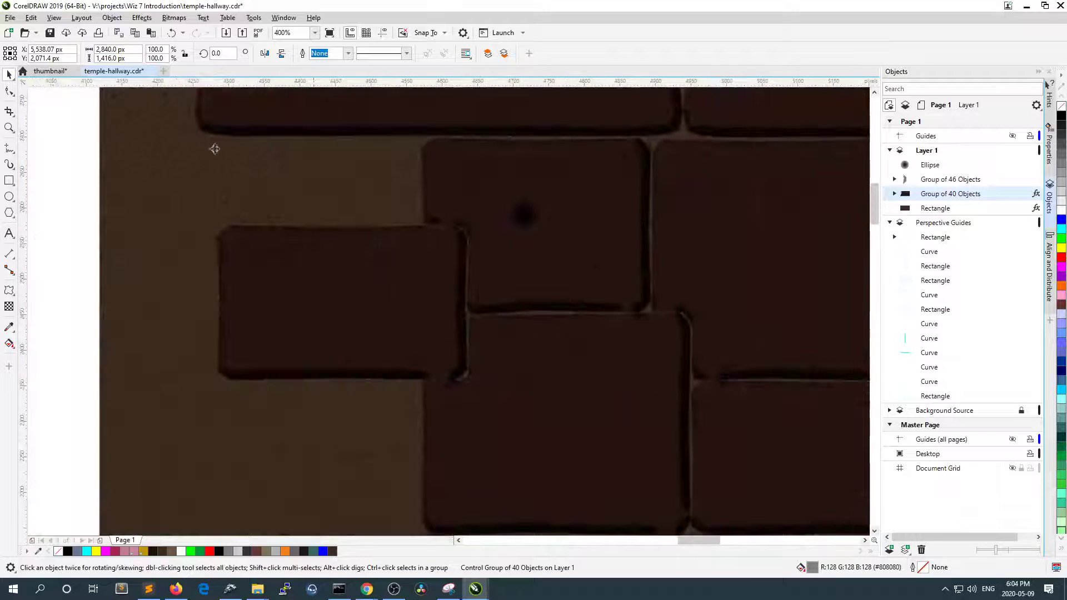
scroll(369, 183, "down", 1)
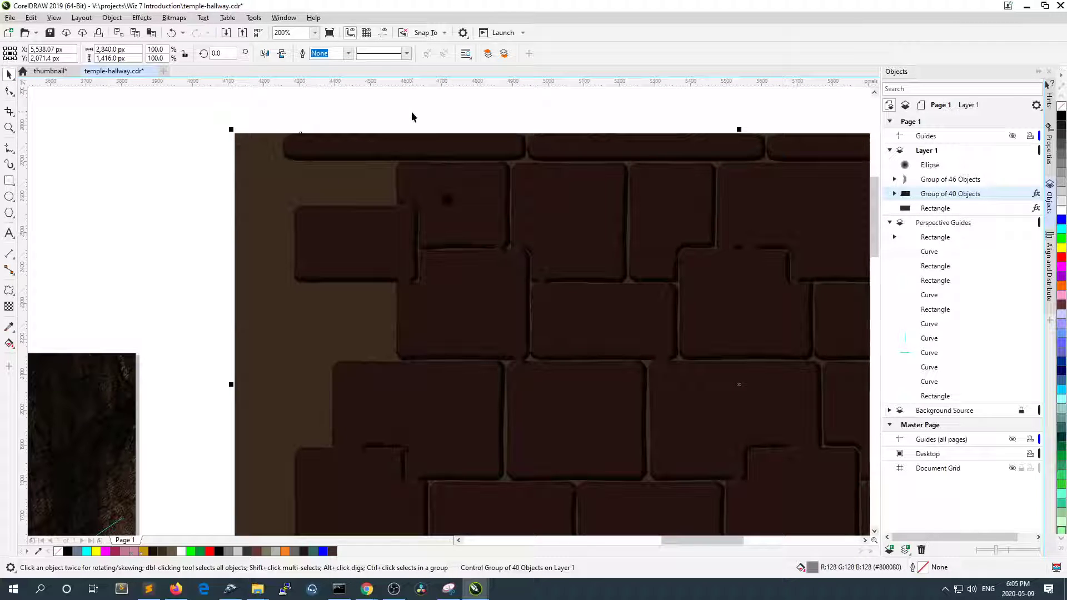
left_click(1018, 195)
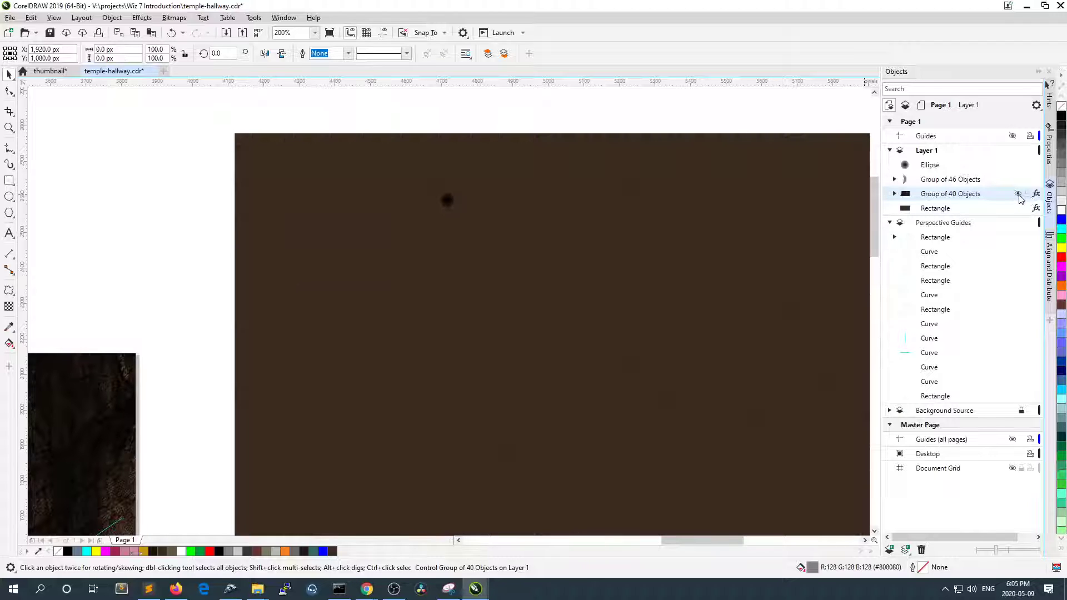
left_click(1017, 195)
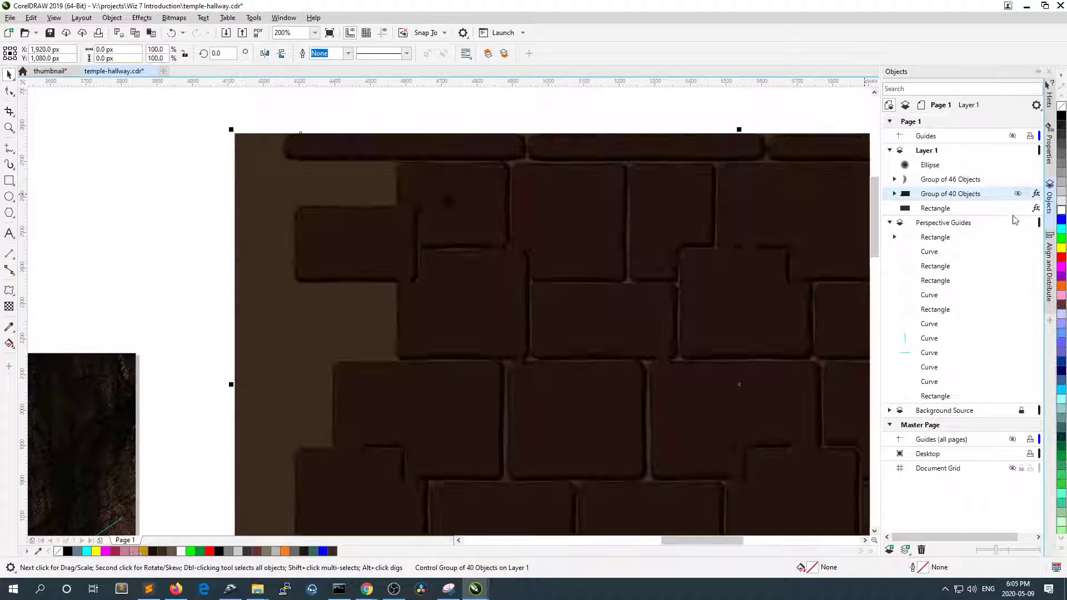
- Duplicate the soft black ellipse and place the copy beside the original on the first brick of the wall's upper row
left_click(451, 207)
scroll(484, 209, "up", 2)
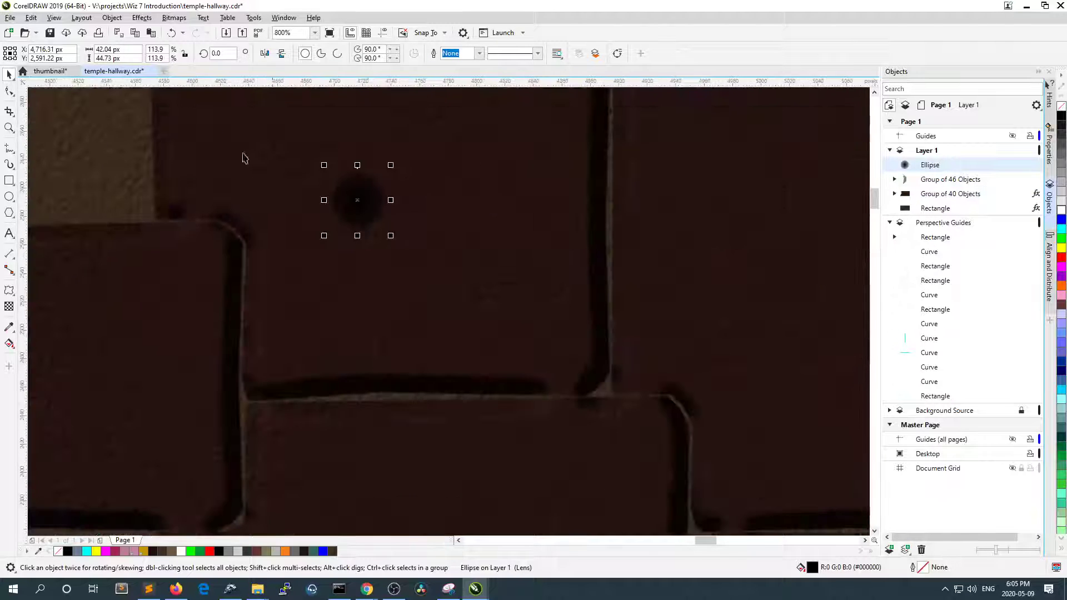
key("ctrl+c")
key("ctrl+v")
left_click_drag(360, 206, 472, 207)
scroll(458, 203, "down", 4)
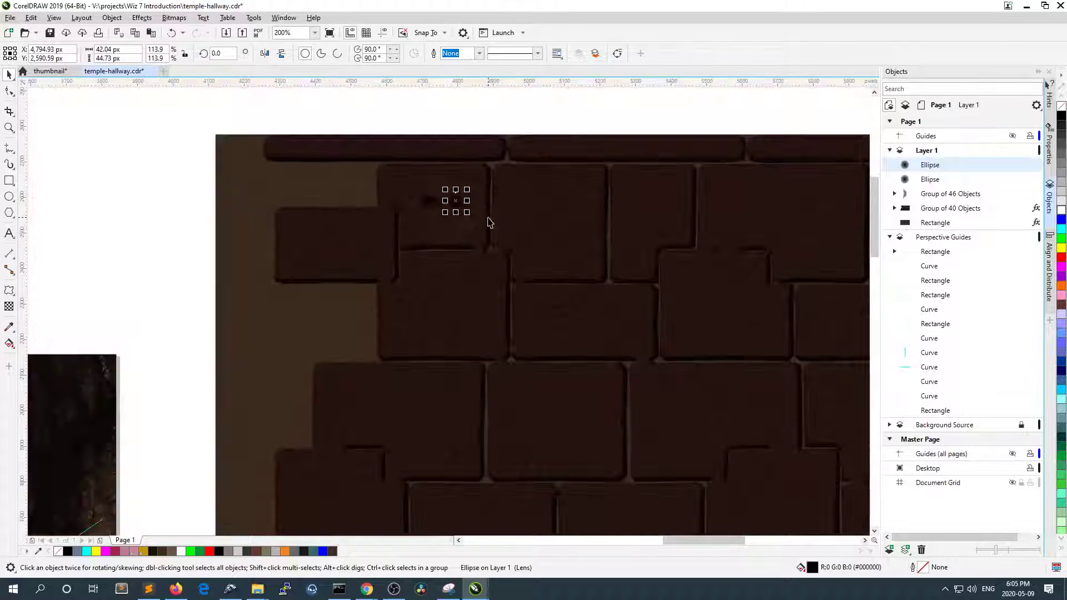
- Place pairs of ellipse copies on the large brick to the right and on the brick below the first one
key("ctrl+v")
scroll(529, 219, "up", 2)
left_click_drag(393, 182, 324, 415)
right_click(324, 414)
left_click(419, 422)
left_click_drag(417, 418, 404, 415)
scroll(404, 415, "down", 1)
scroll(282, 352, "up", 1)
- Place two ellipse copies side by side on the brick protruding at the wall's left edge
key("ctrl+v")
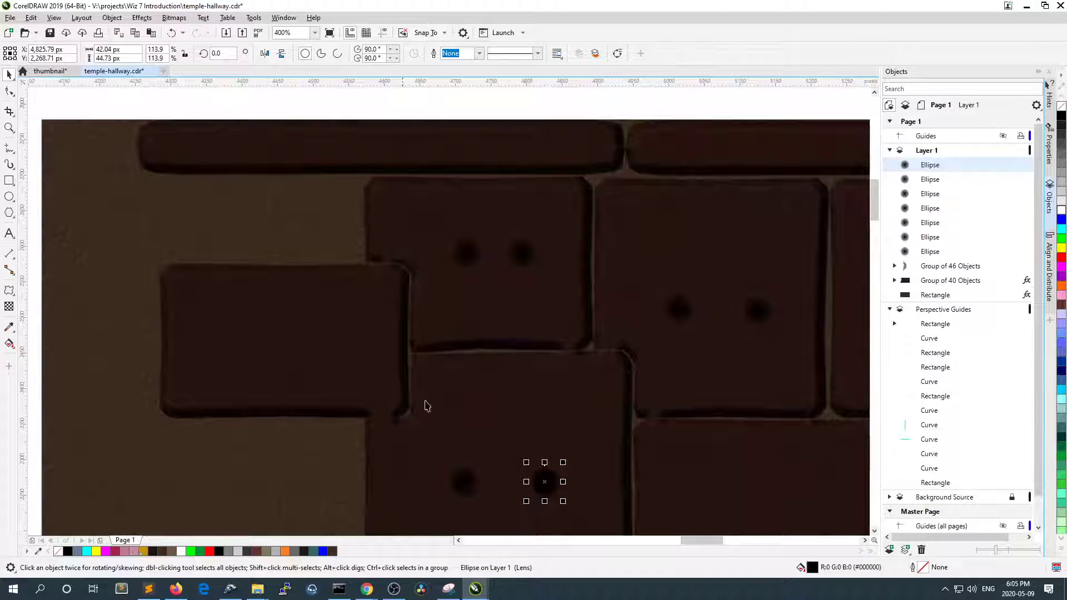
left_click_drag(544, 482, 327, 339)
key("ctrl+c")
key("ctrl+v")
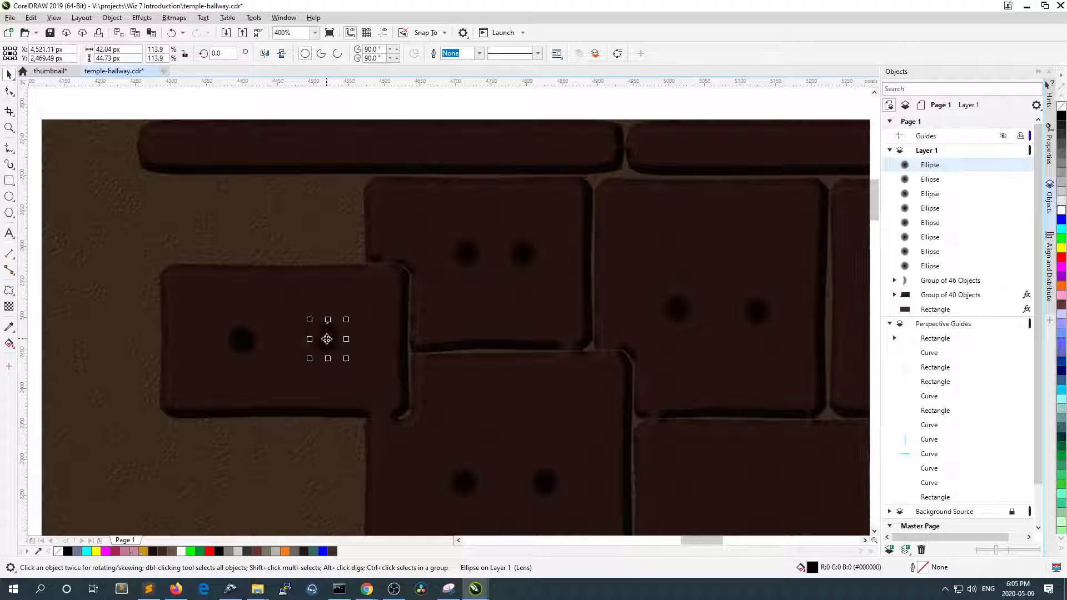
scroll(325, 338, "down", 1)
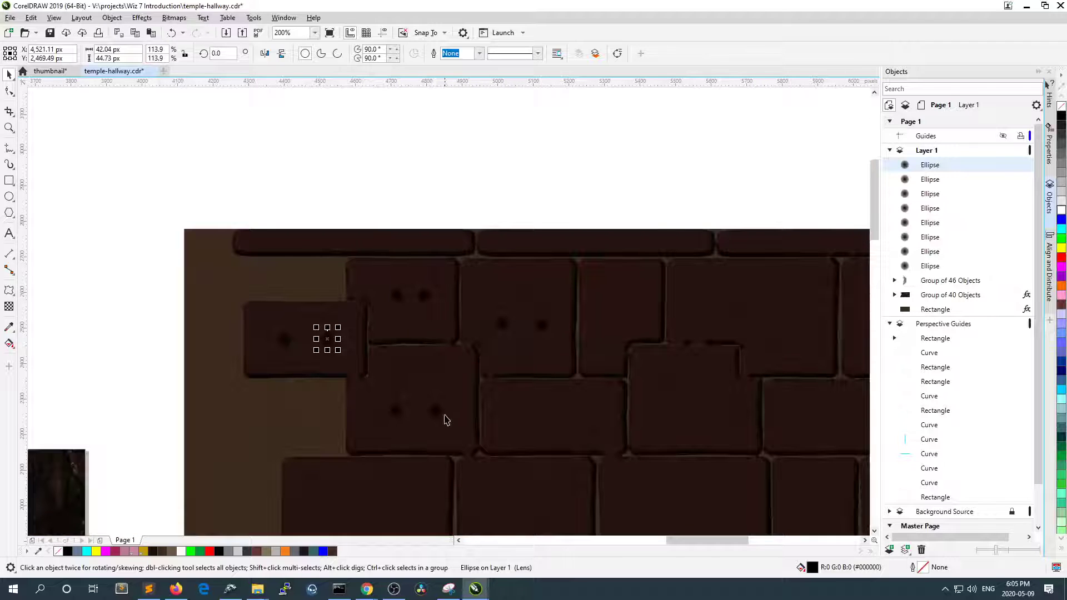
- Add pairs of ellipse copies to six more bricks across the upper three rows of full-size bricks
scroll(456, 425, "down", 1)
scroll(428, 452, "up", 1)
key("ctrl+c")
key("ctrl+v")
left_click_drag(349, 278, 352, 281)
left_click(363, 451)
key("ctrl+c")
key("ctrl+v")
left_click_drag(362, 452, 823, 253)
key("ctrl+v")
key("ctrl+v")
key("ctrl+v")
key("ctrl+v")
key("ctrl+v")
key("ctrl+v")
key("ctrl+v")
key("ctrl+v")
key("ctrl+v")
left_click_drag(689, 357, 754, 361)
key("ctrl+v")
scroll(731, 348, "down", 1)
scroll(719, 369, "up", 1)
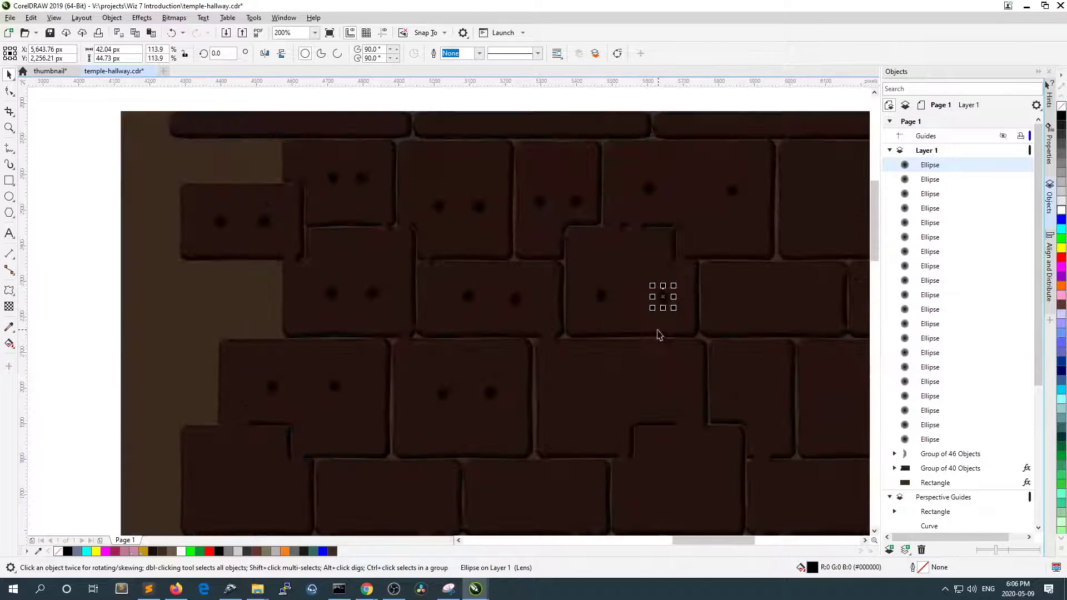
- Place three ellipse copies on the wide notched brick in the third row and two on the narrower brick to its right
left_click_drag(667, 304, 579, 400)
key("KP_Add")
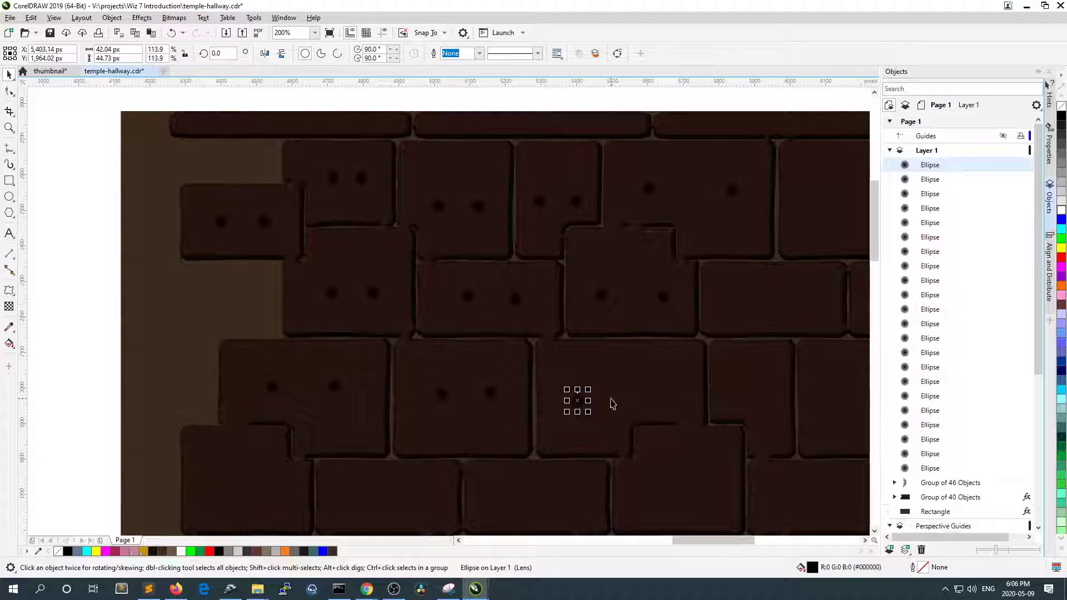
left_click_drag(584, 398, 736, 393)
key("KP_Add")
key("KP_Add")
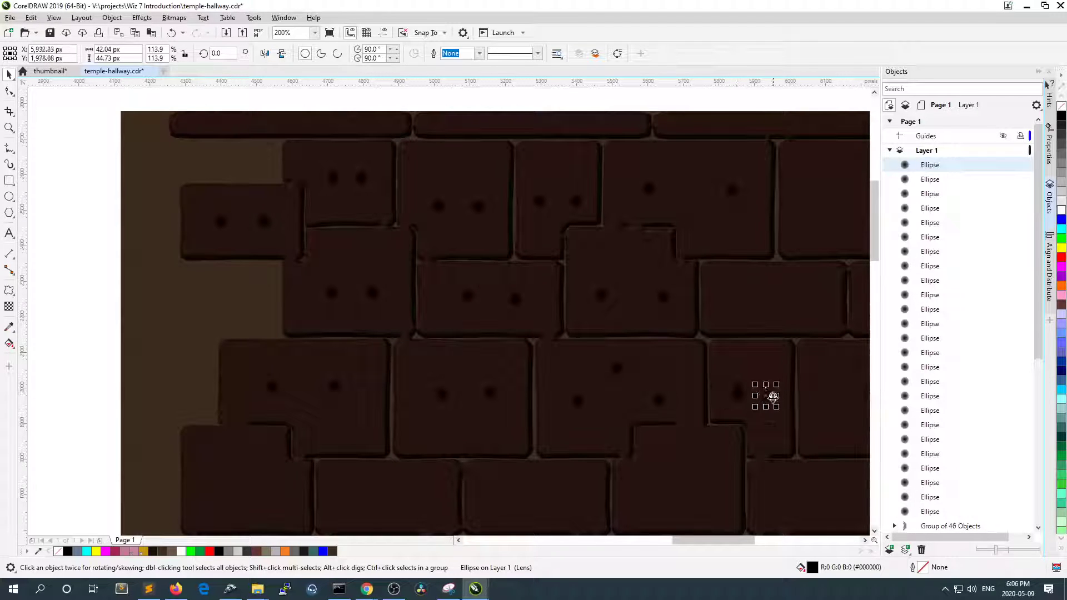
- Add ellipse copies to the remaining bricks of the upper three rows through to the wall's right edge, using three on the last top brick
left_click_drag(773, 397, 834, 195)
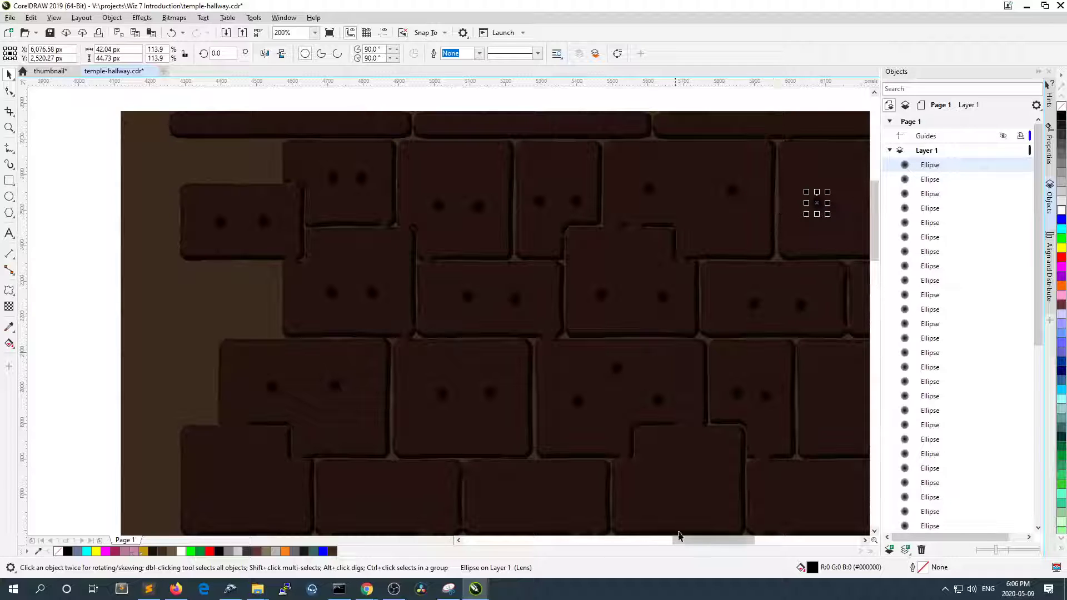
left_click_drag(679, 538, 707, 538)
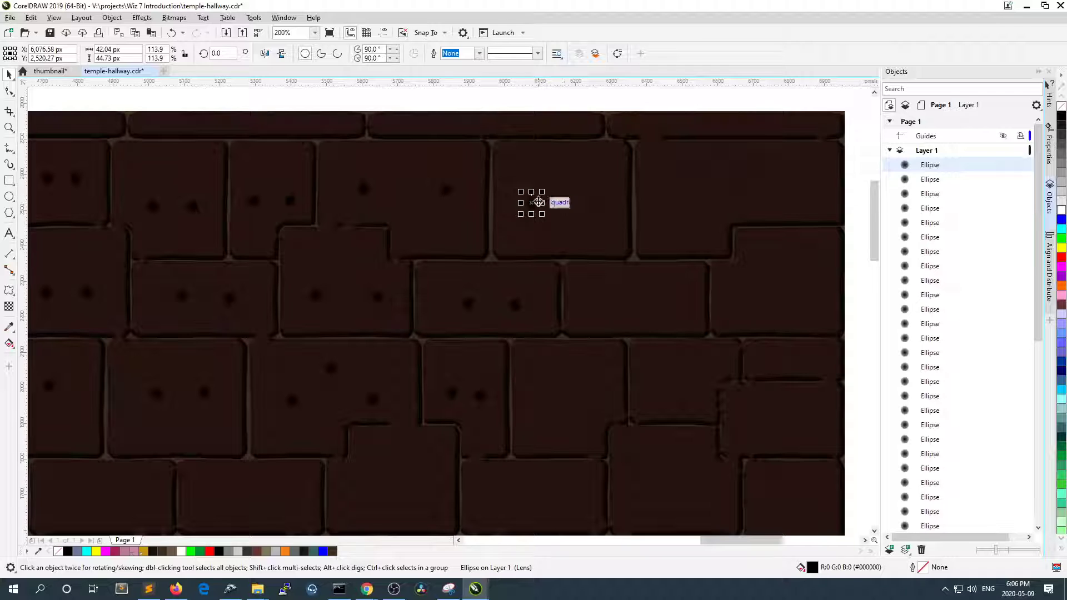
left_click_drag(533, 204, 541, 407)
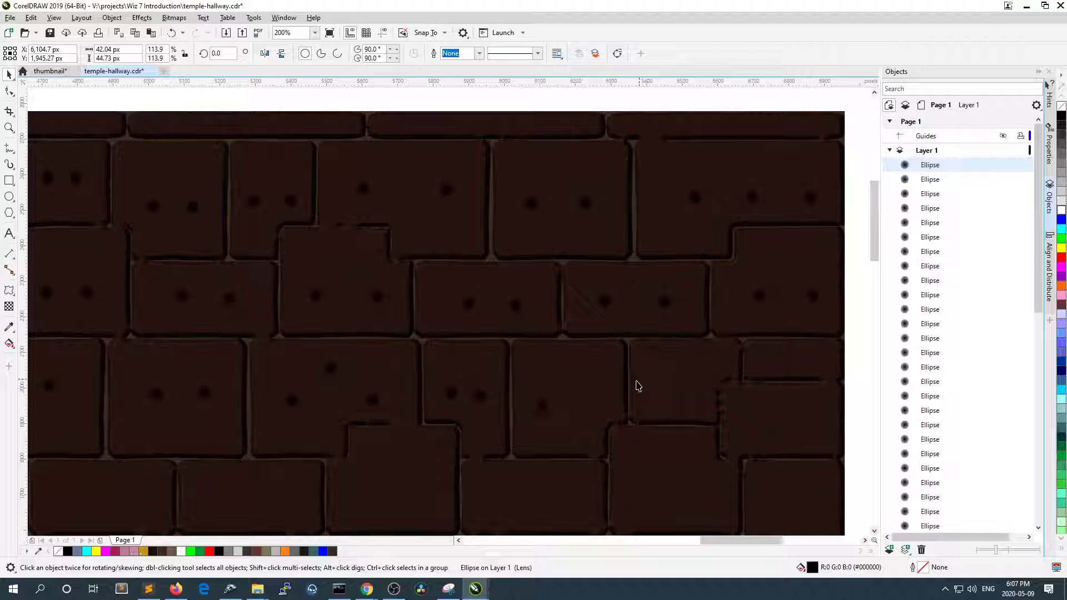
left_click_drag(542, 409, 789, 422)
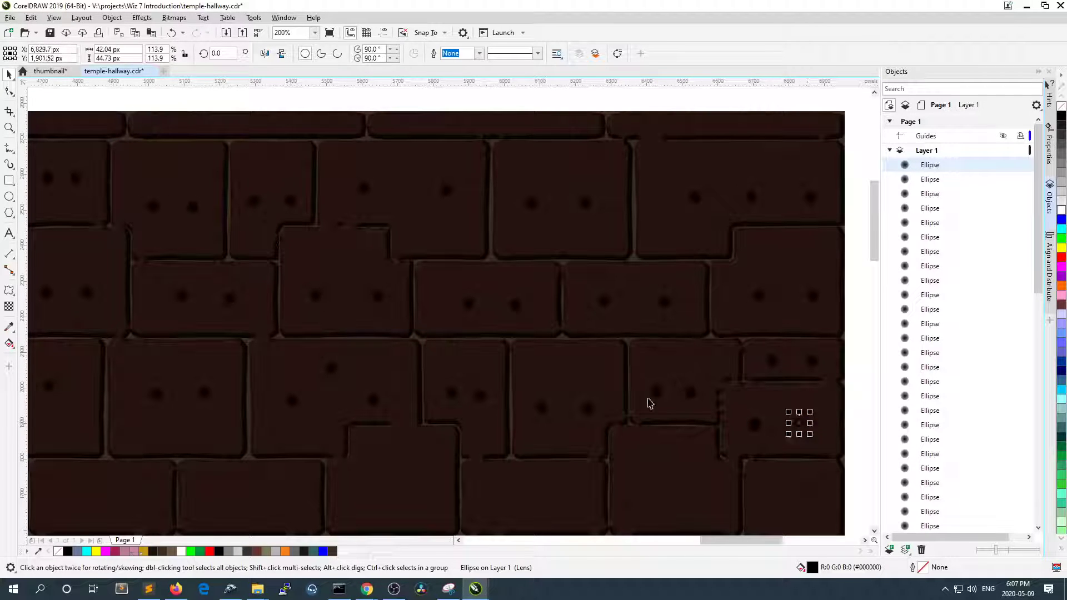
- Place three ellipse copies on the tall brick in the wall's lower-right corner and pairs on the four bricks to its left
scroll(684, 419, "down", 3)
scroll(686, 407, "up", 3)
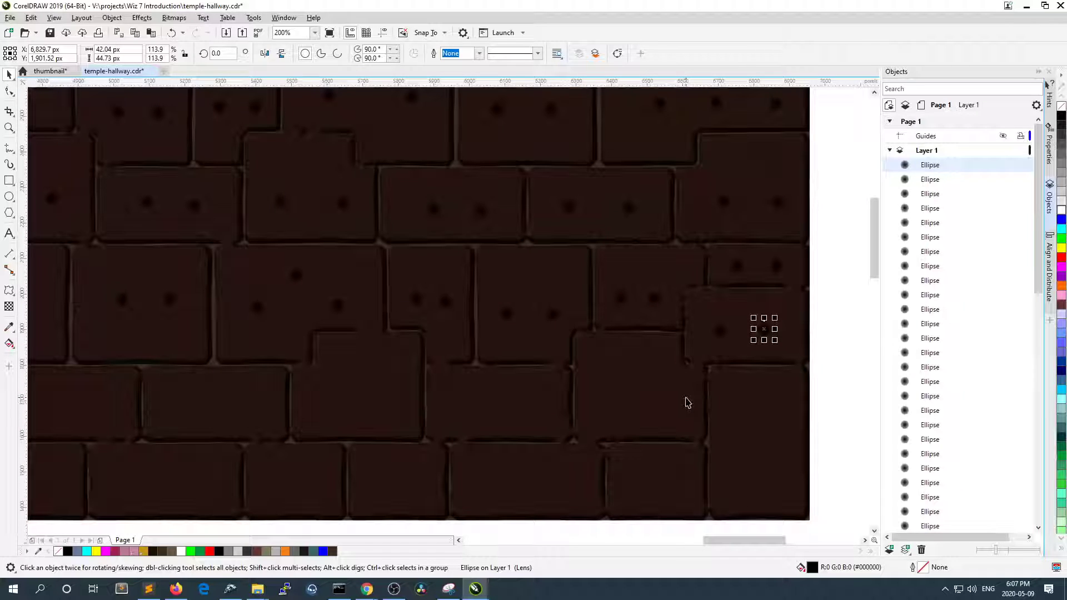
left_click_drag(766, 326, 659, 407)
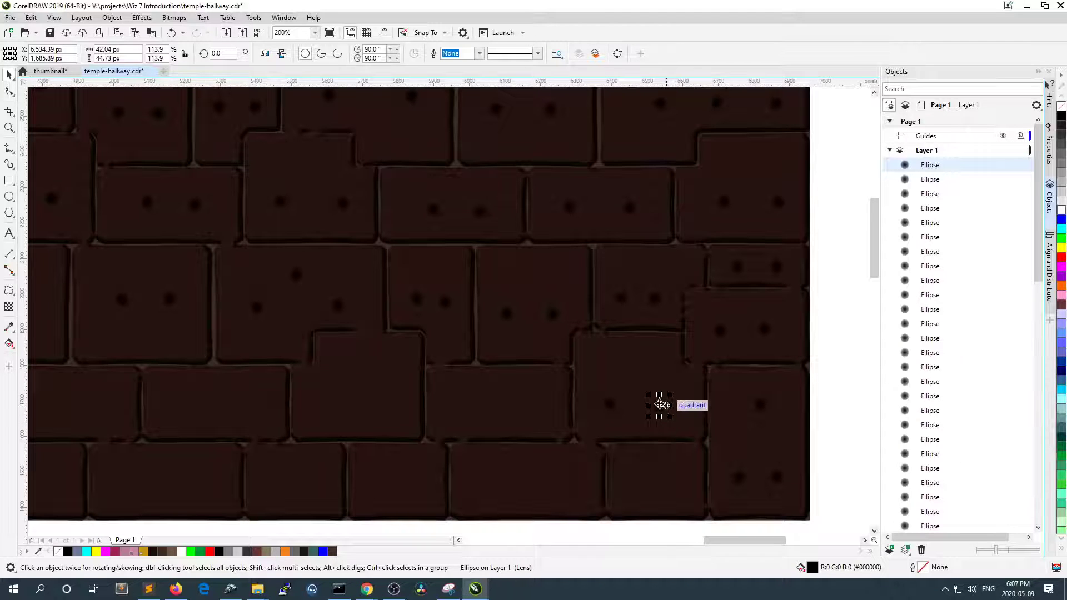
left_click_drag(660, 406, 521, 409)
key("space")
right_click(557, 487)
right_click(473, 406)
right_click(521, 409)
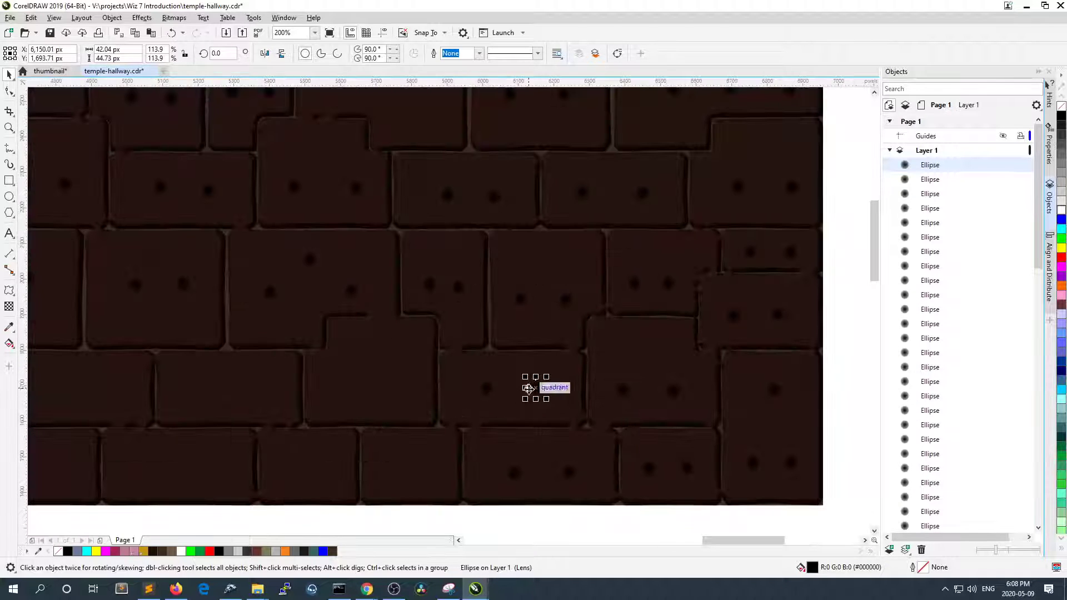
- Continue leftward along the wall's two lowest rows, adding pairs of ellipse copies to the next five bricks
left_click_drag(530, 387, 258, 391)
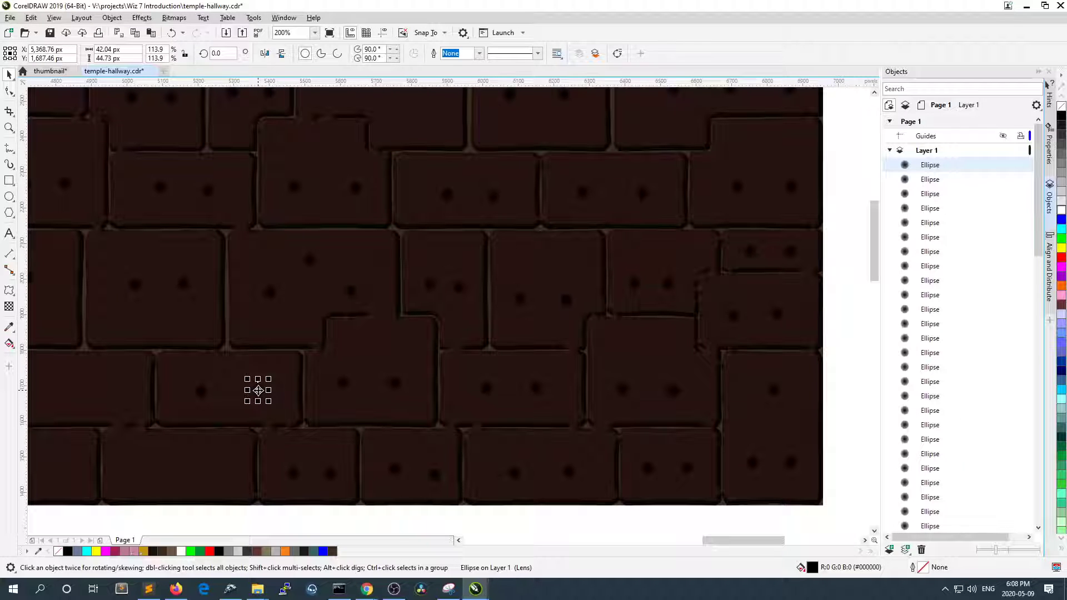
scroll(233, 412, "down", 1)
scroll(213, 425, "up", 1)
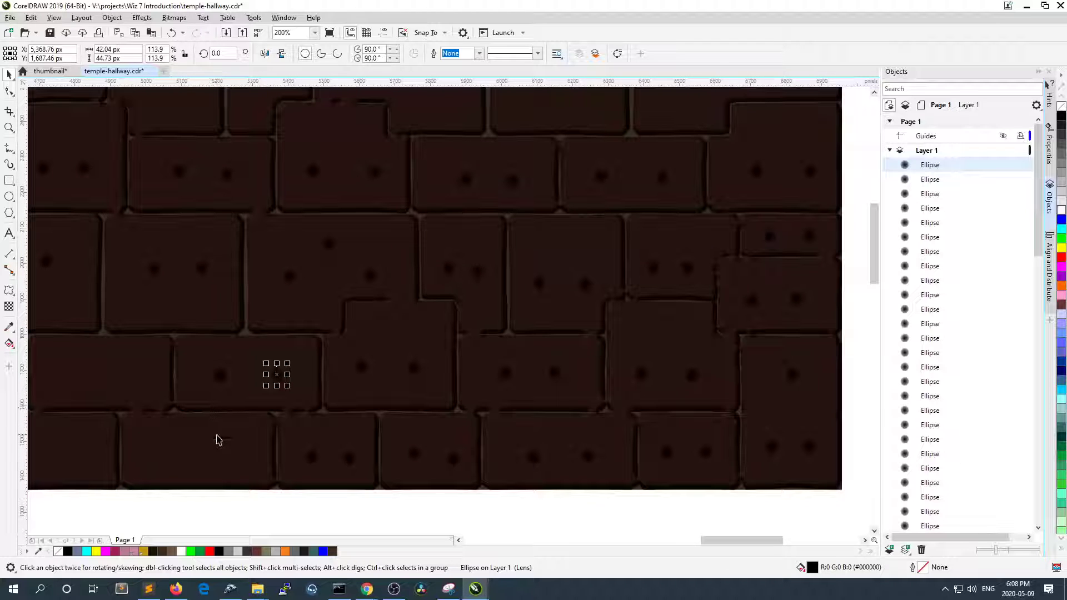
left_click_drag(276, 375, 225, 452)
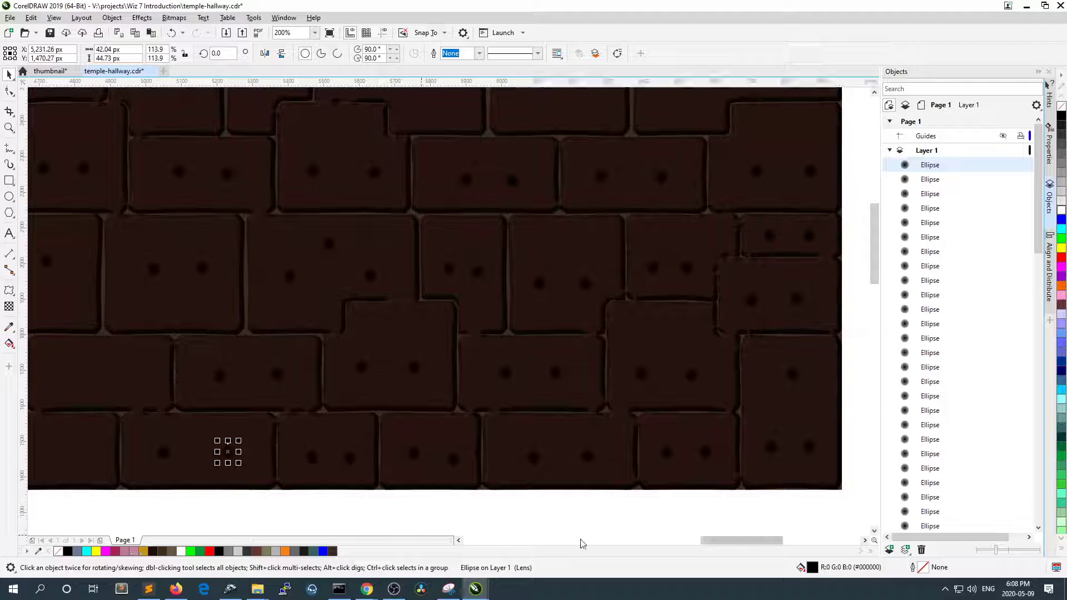
- Examine the unfinished lower-left bricks and the dark stone blocks on the left wall of the temple reference photo
left_click_drag(754, 545, 706, 545)
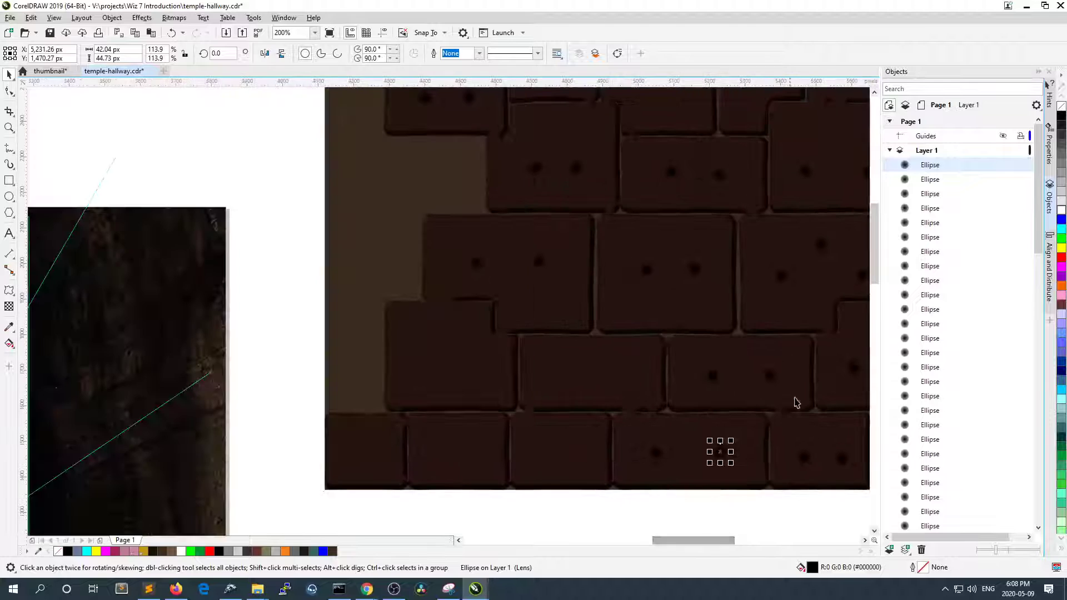
left_click_drag(873, 265, 873, 281)
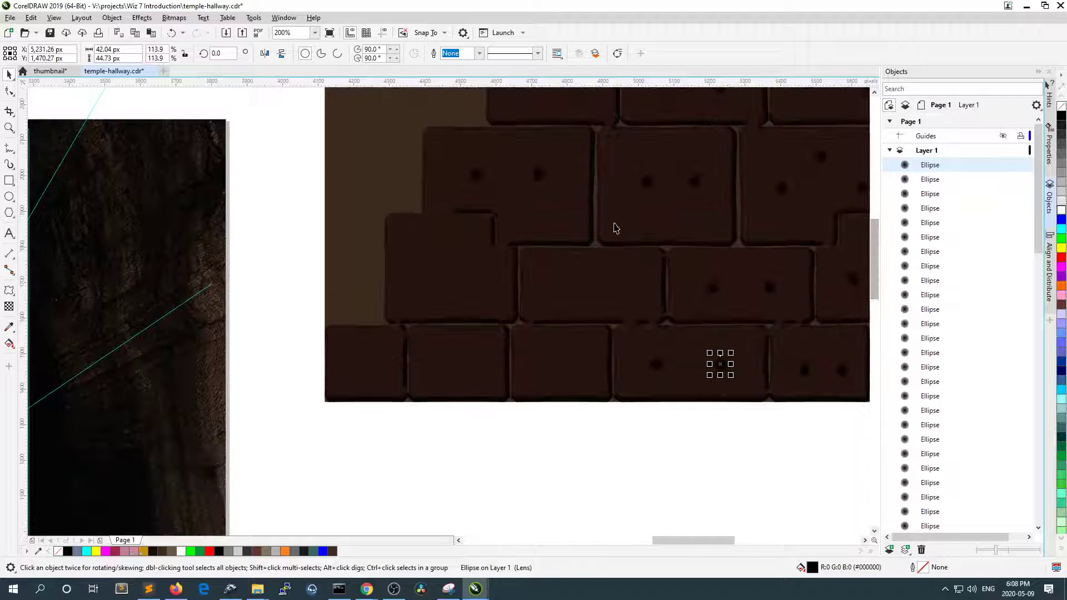
scroll(628, 222, "up", 1)
scroll(643, 278, "down", 1)
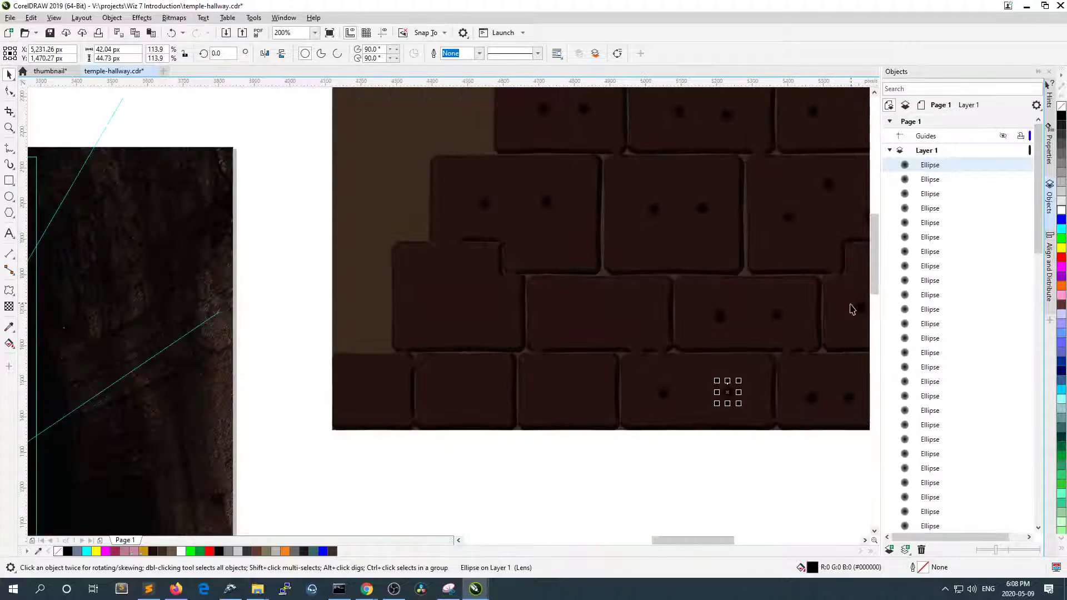
left_click_drag(664, 538, 609, 539)
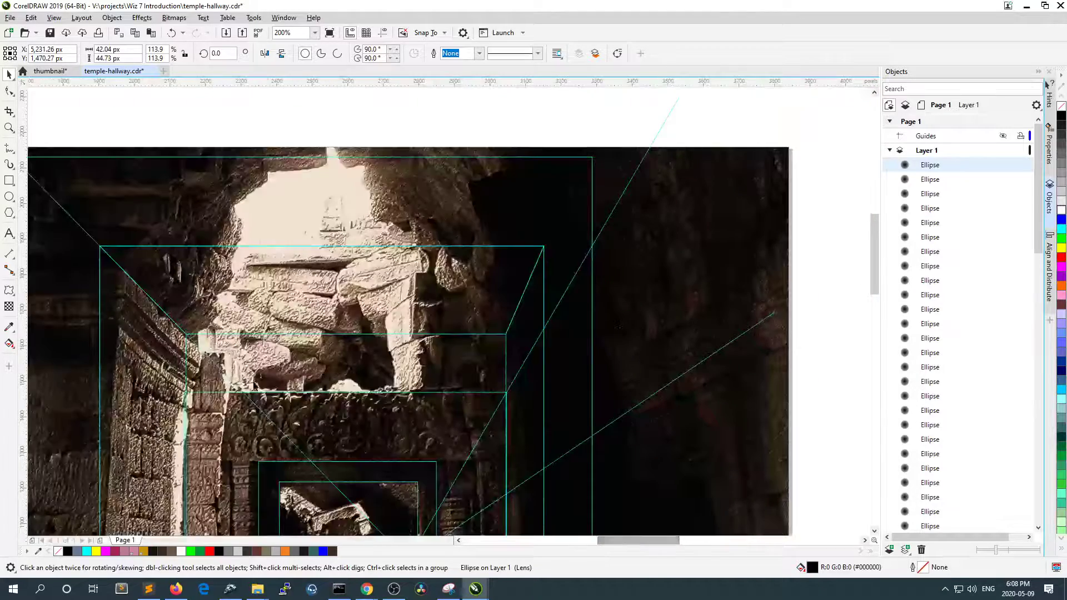
left_click(546, 538)
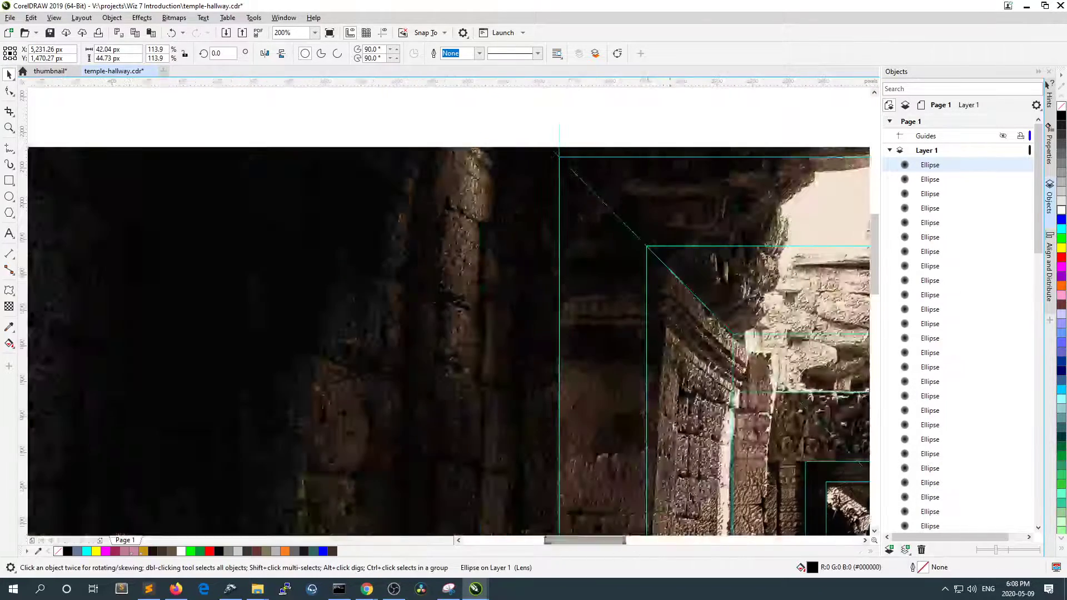
scroll(296, 438, "down", 5)
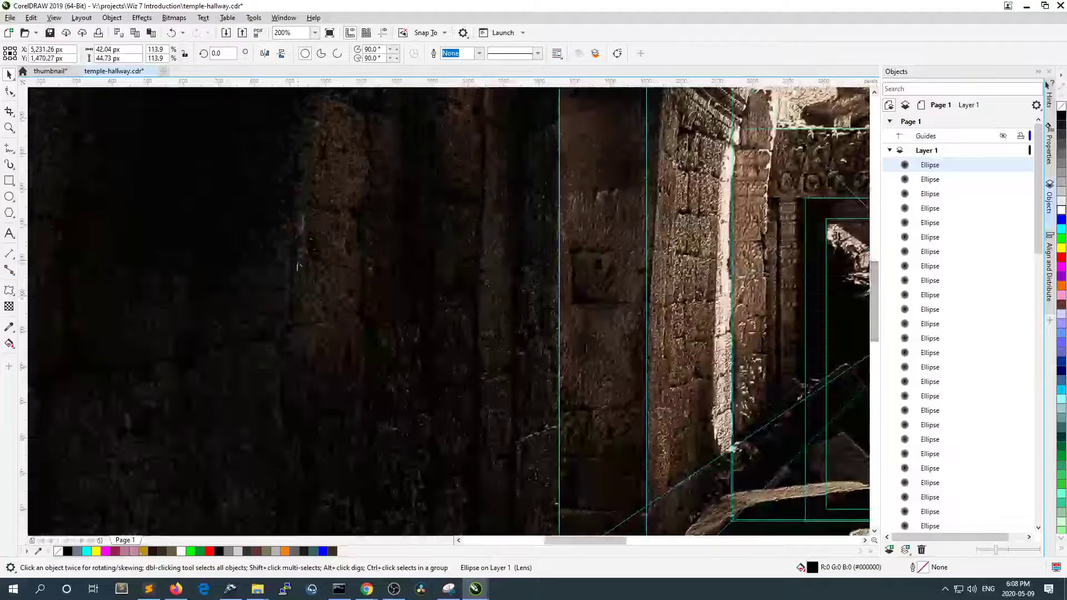
scroll(295, 414, "up", 2)
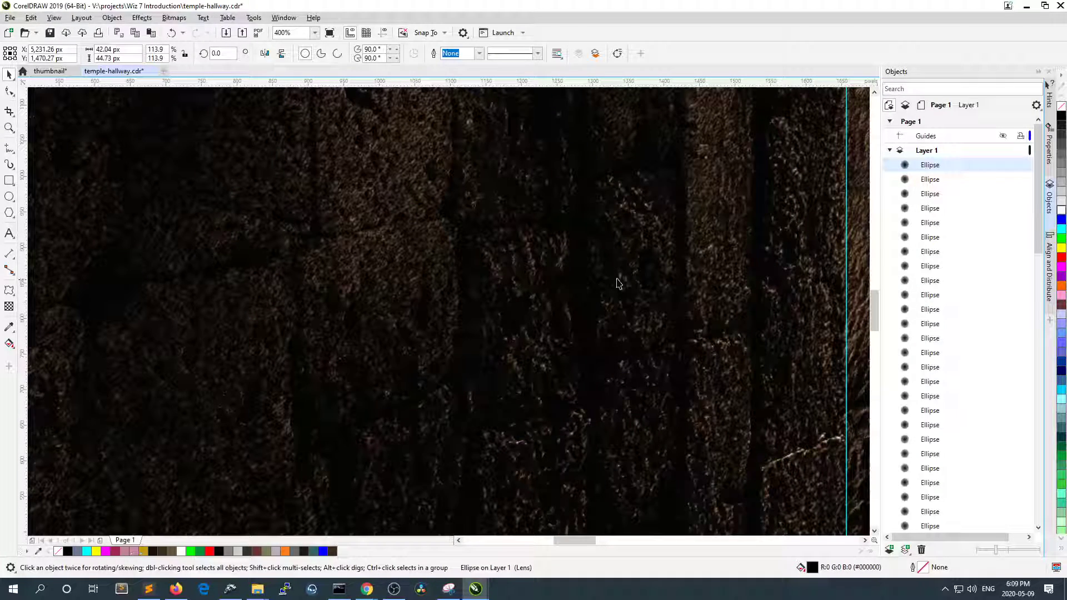
left_click_drag(875, 308, 874, 289)
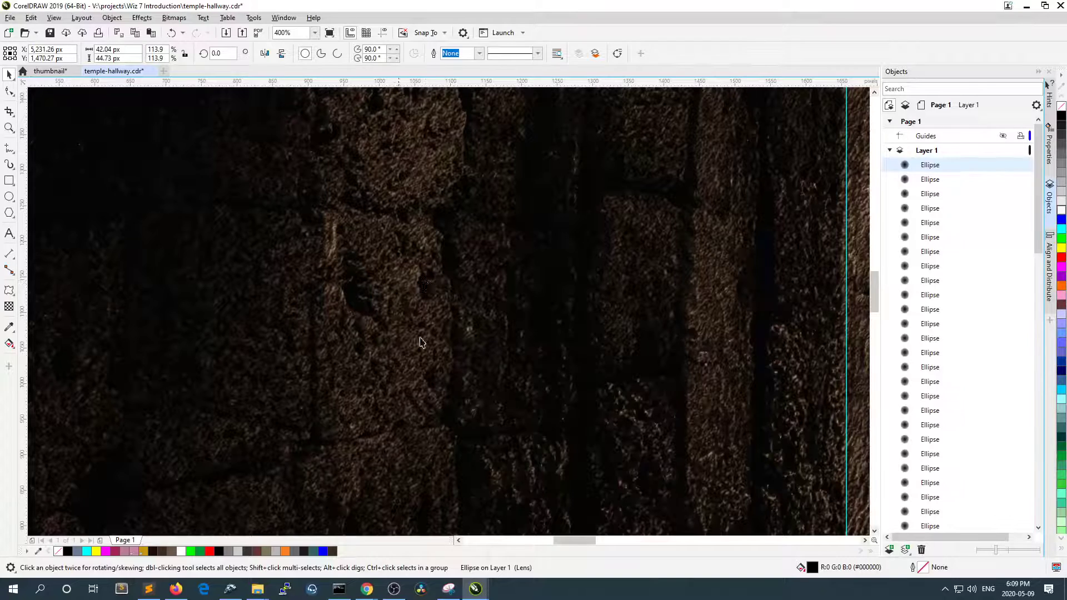
left_click_drag(568, 543, 575, 543)
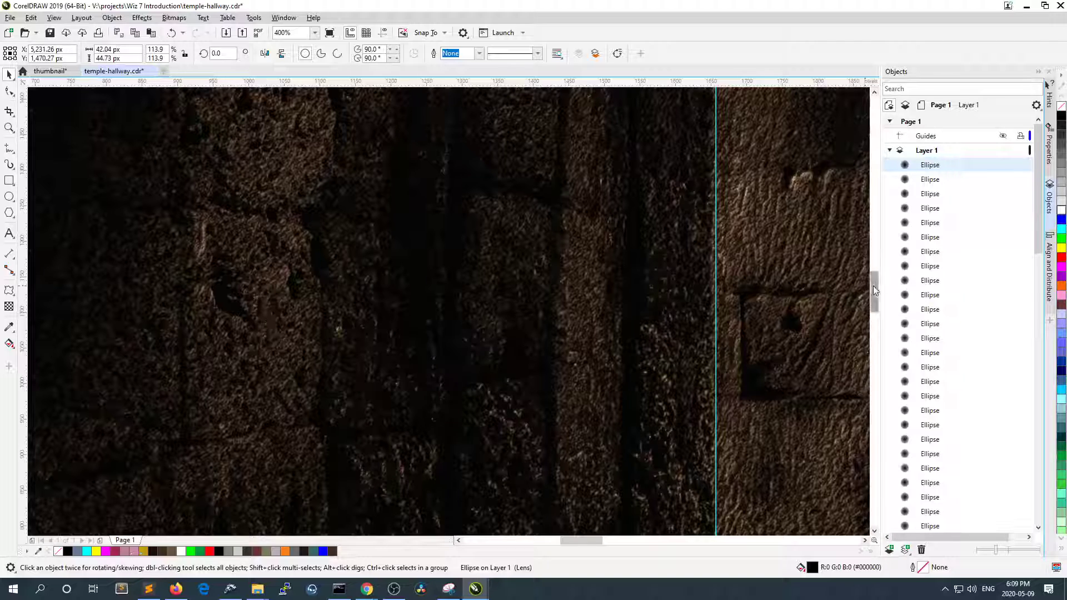
- Examine the stone blocks along the lit wall edge and doorway of the temple reference photo before returning to the lower-left bricks
left_click_drag(873, 285, 869, 300)
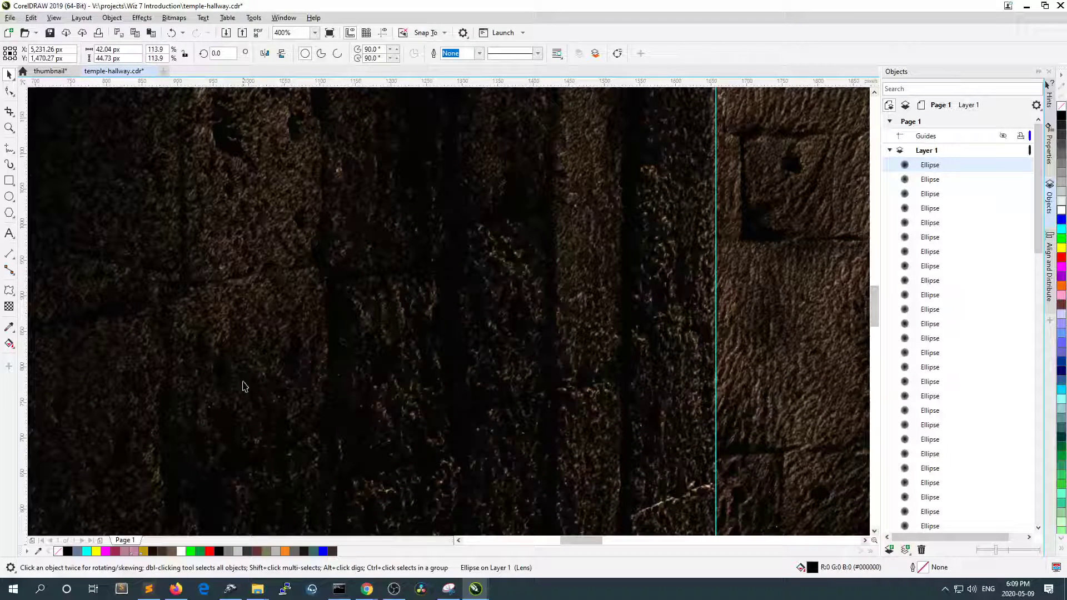
left_click_drag(581, 544, 608, 544)
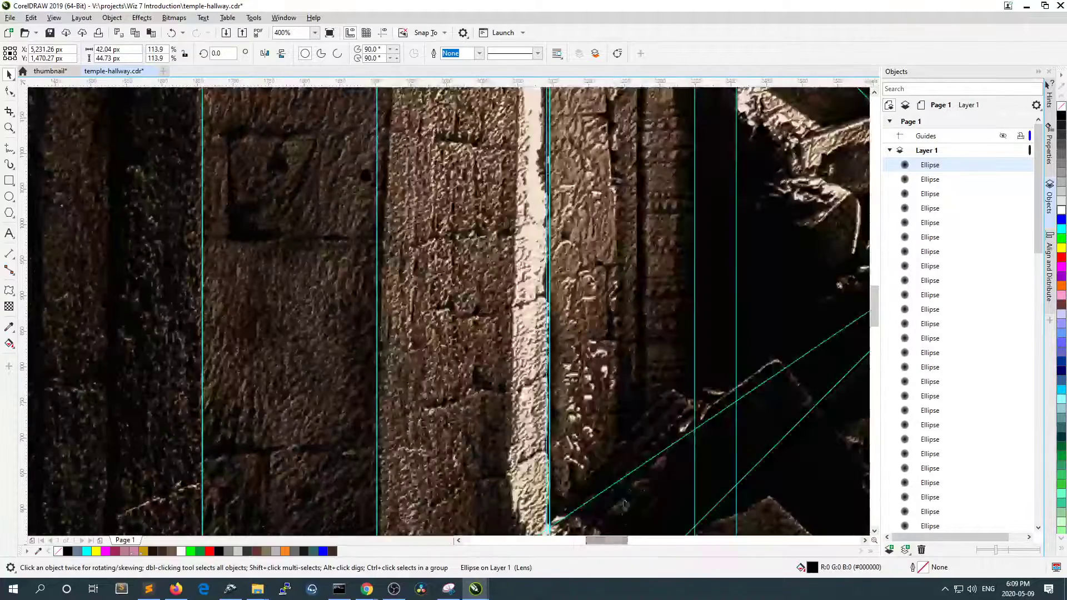
scroll(555, 542, "down", 2)
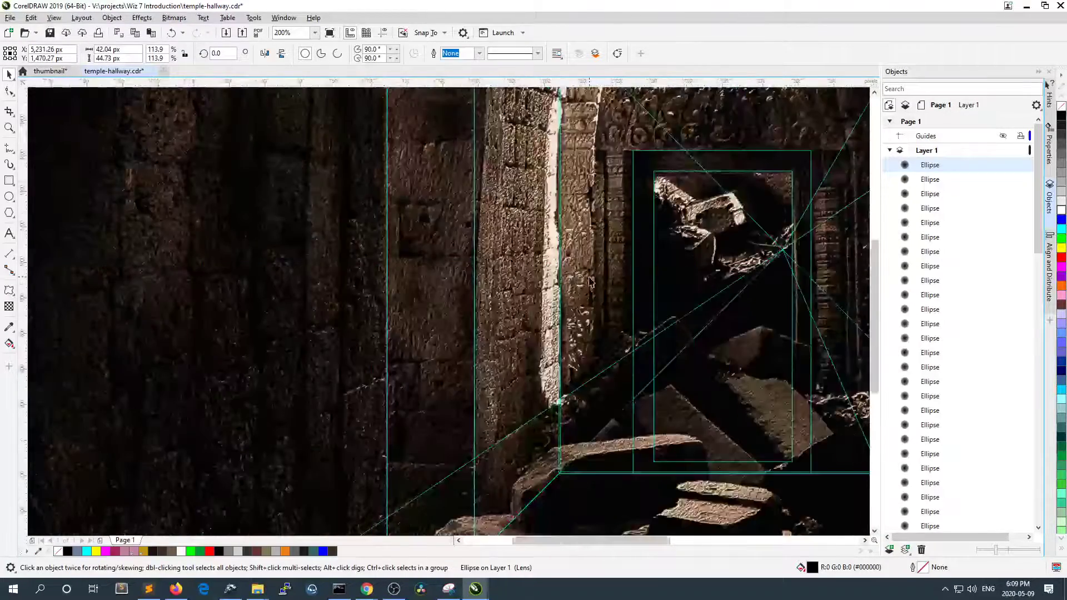
left_click_drag(556, 546, 637, 543)
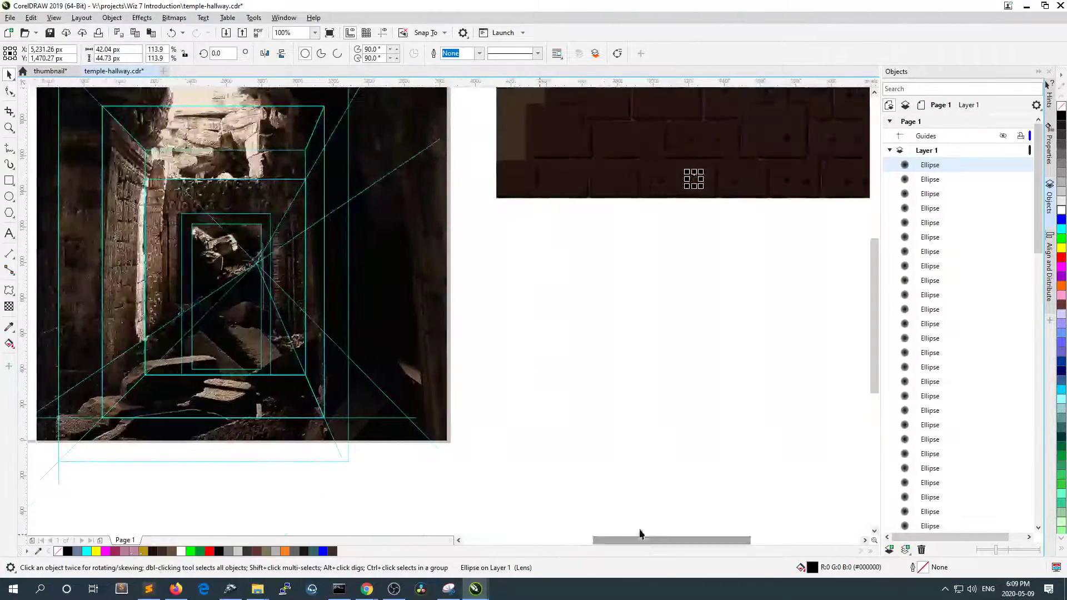
scroll(723, 138, "up", 1)
scroll(695, 139, "up", 1)
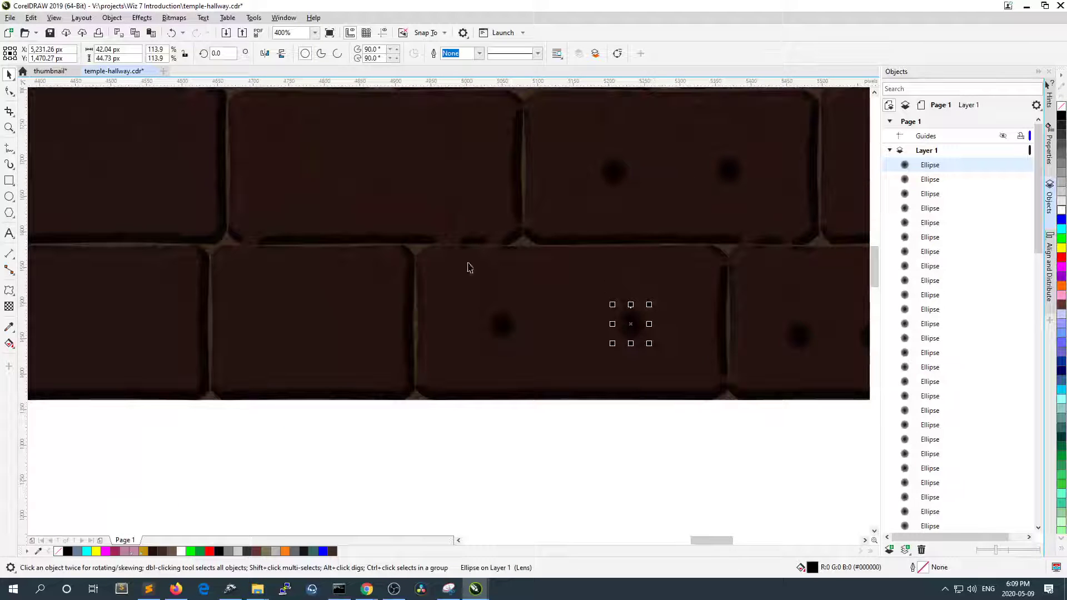
scroll(505, 324, "up", 1)
scroll(534, 328, "down", 1)
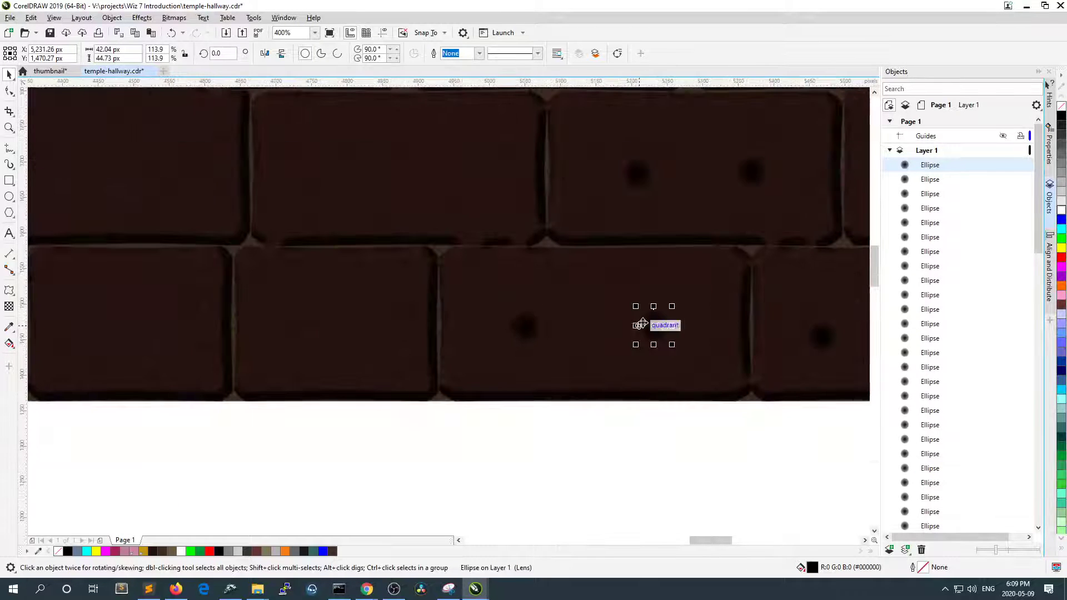
- Add pairs of ellipse copies to the bottom row's third brick from the left and the brick directly above it
left_click_drag(642, 326, 280, 326)
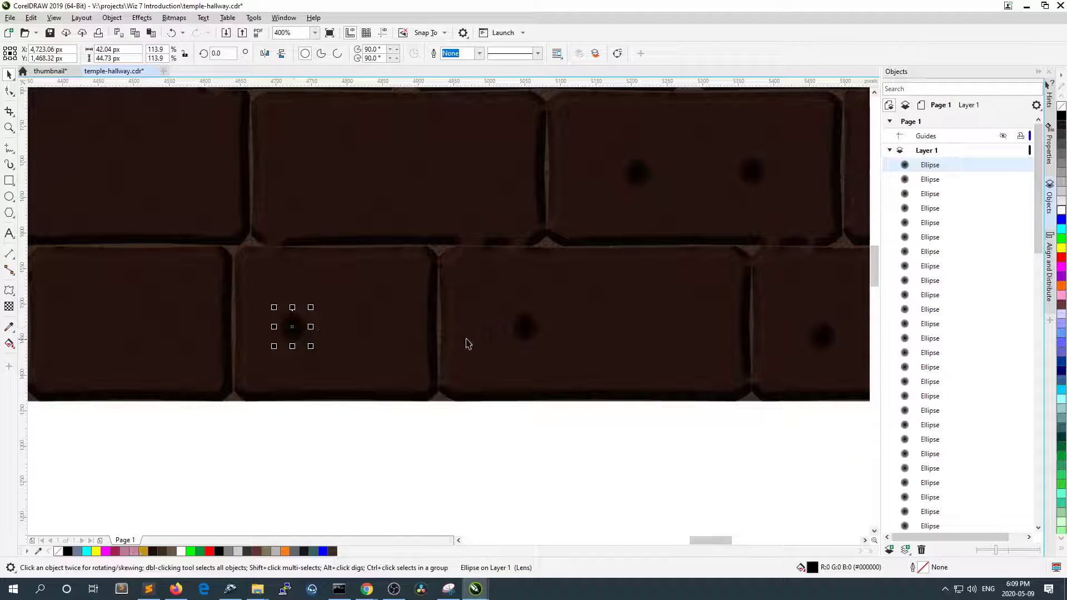
key("ctrl+z")
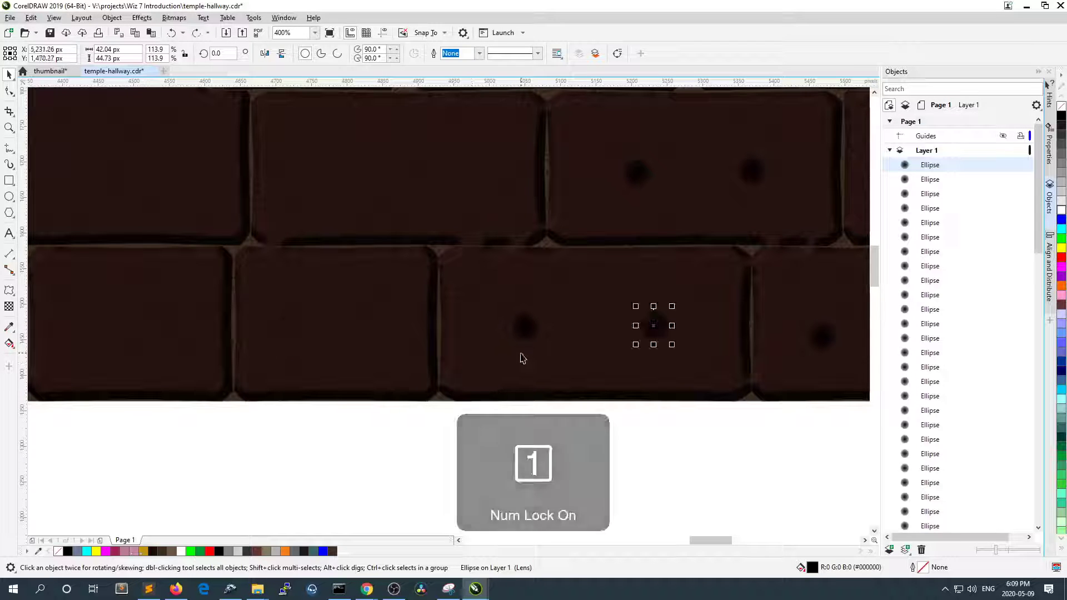
left_click_drag(652, 318, 474, 179)
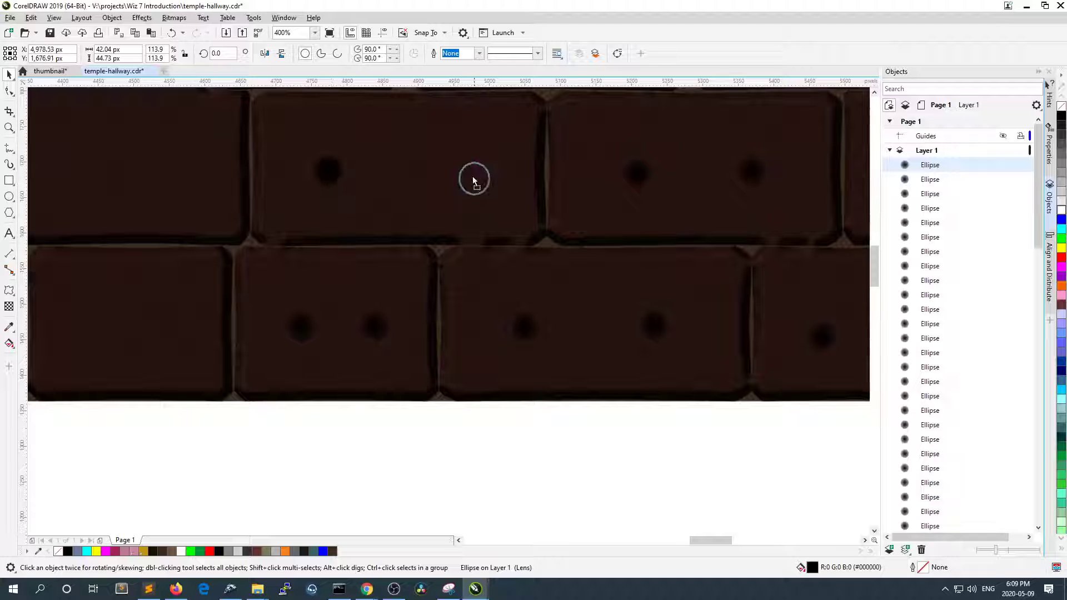
scroll(481, 232, "down", 1)
scroll(301, 200, "up", 1)
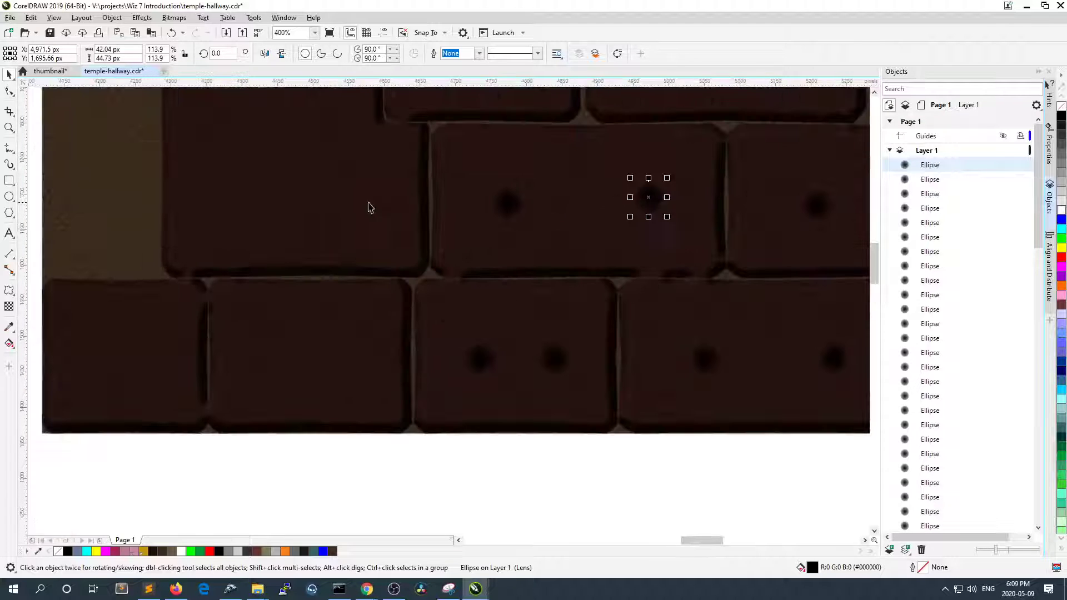
- Add pairs of ellipse copies to the large lower-left brick and to the two leftmost bricks of the bottom row
left_click_drag(648, 197, 344, 360)
left_click_drag(702, 541, 689, 540)
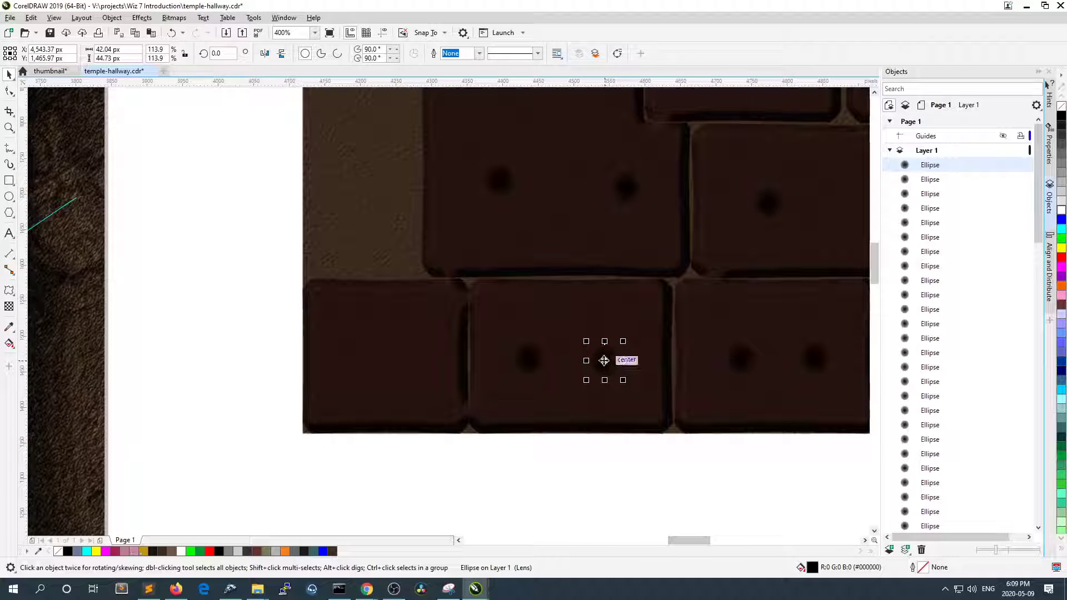
left_click_drag(598, 369, 544, 371)
left_click_drag(604, 362, 345, 364)
key("ctrl+c")
key("ctrl+v")
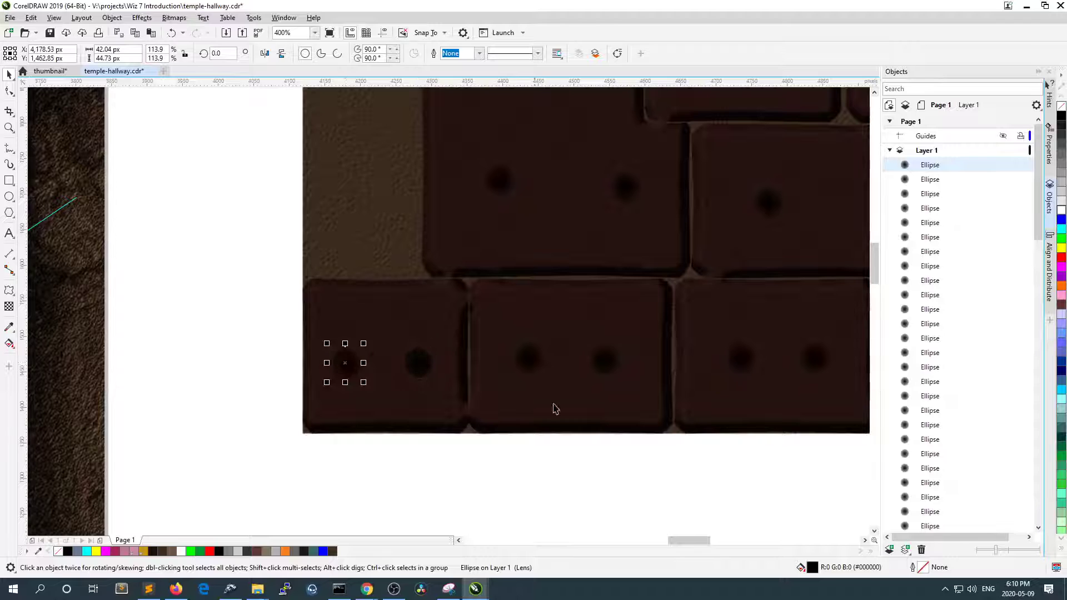
- Review the hole placement across the upper-right rows and over the whole brick wall
left_click_drag(682, 542, 734, 542)
left_click_drag(876, 264, 876, 223)
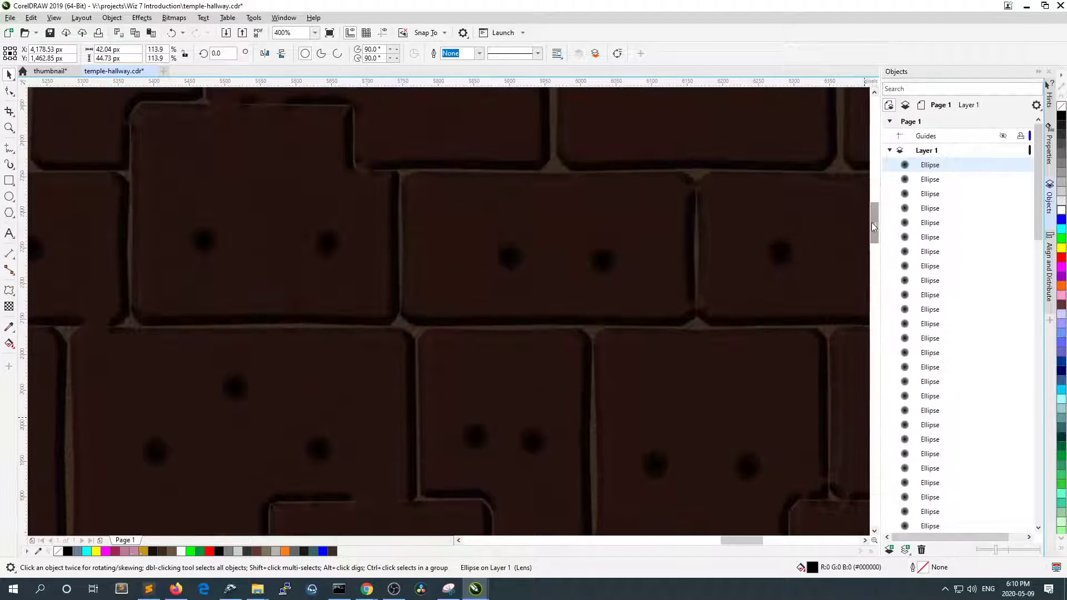
left_click_drag(751, 540, 767, 540)
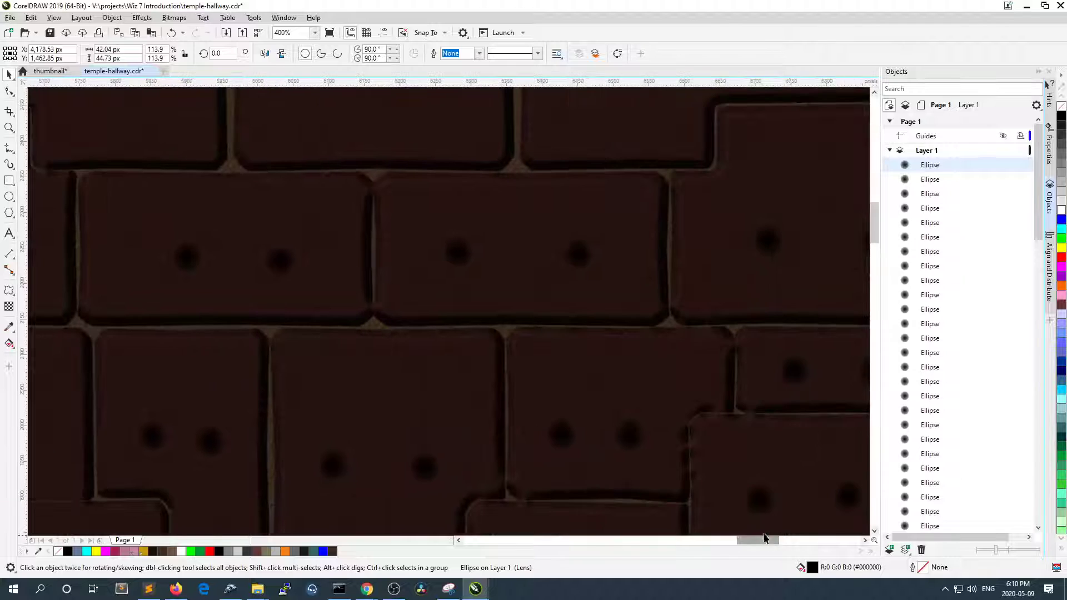
left_click_drag(875, 231, 874, 221)
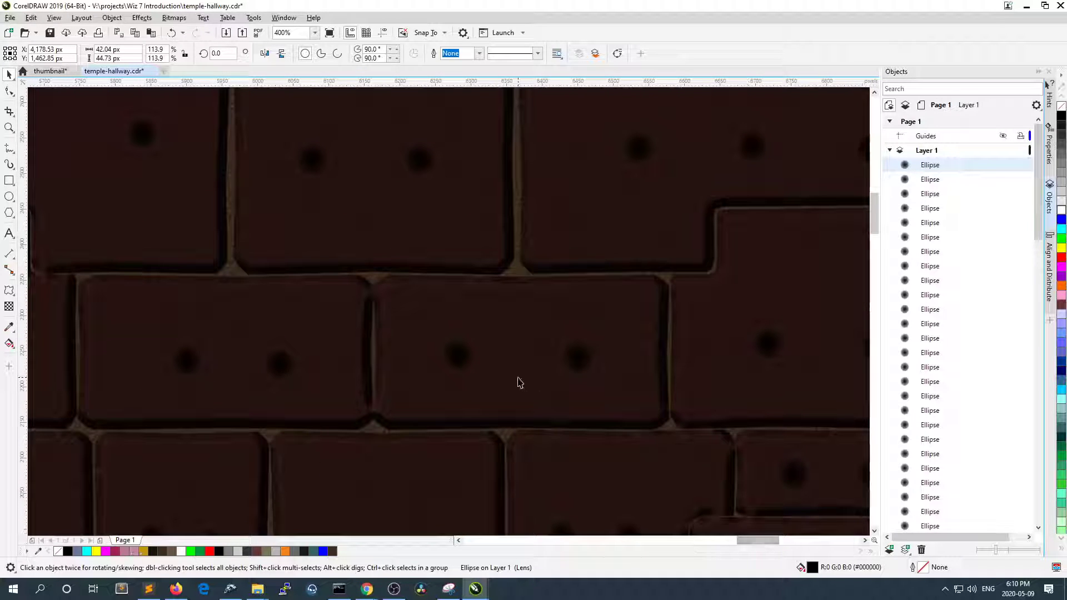
left_click(8, 129)
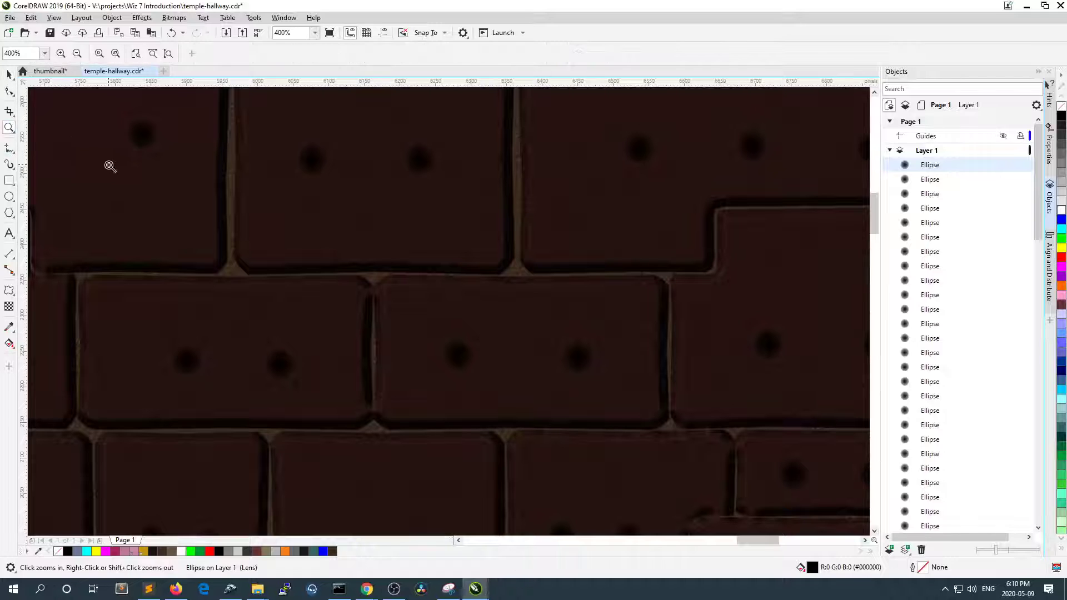
right_click(107, 165)
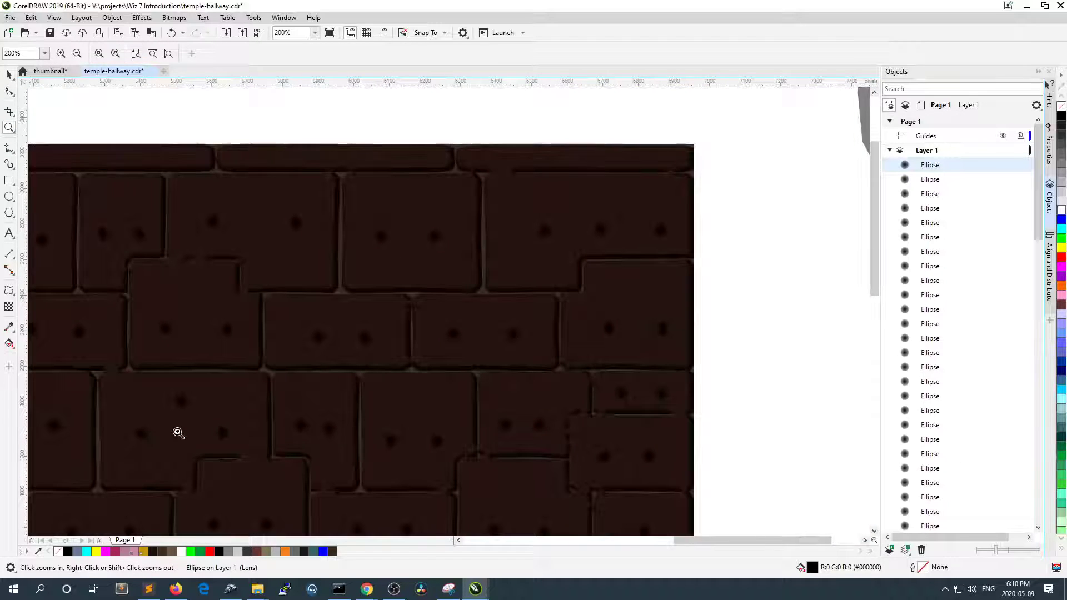
right_click(174, 431)
left_click_drag(753, 546, 720, 545)
left_click(8, 74)
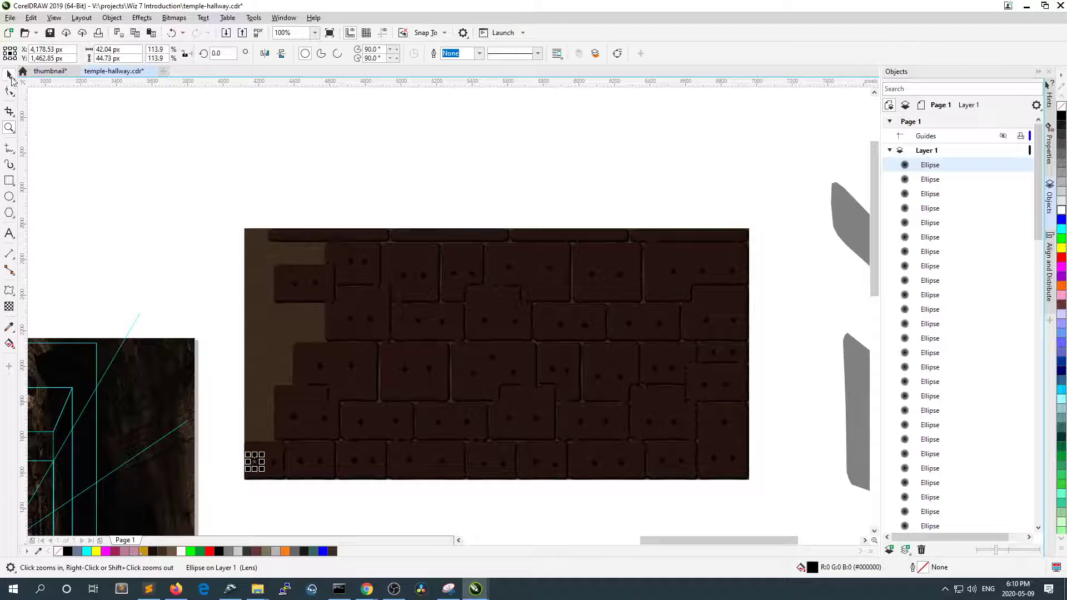
- Sample the dark brown #281411 from a brick with the eyedropper and apply it as the fill of the brick group
scroll(359, 312, "up", 2)
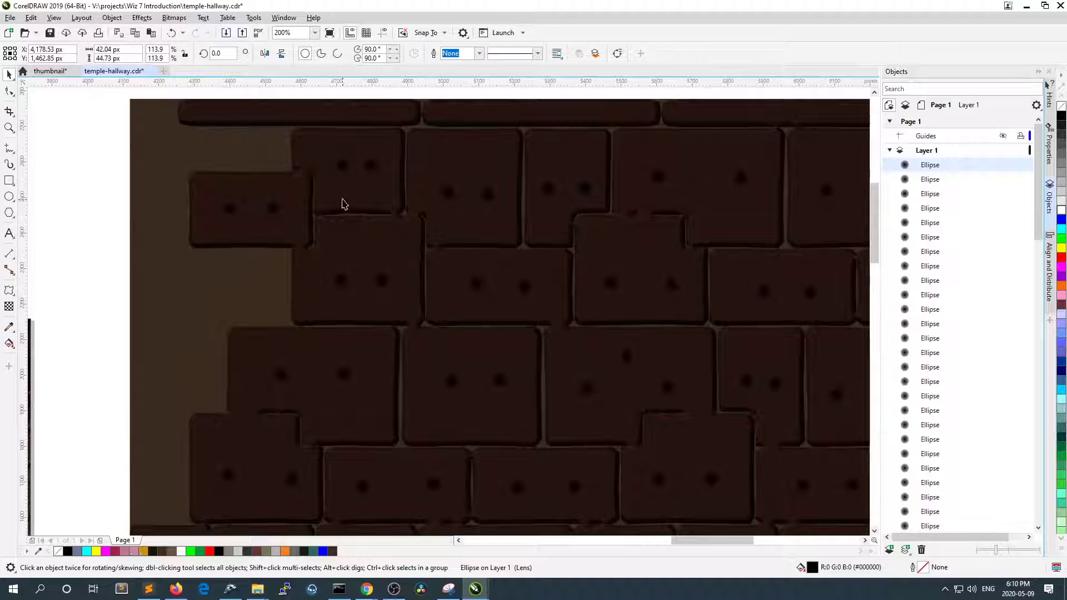
left_click(186, 145)
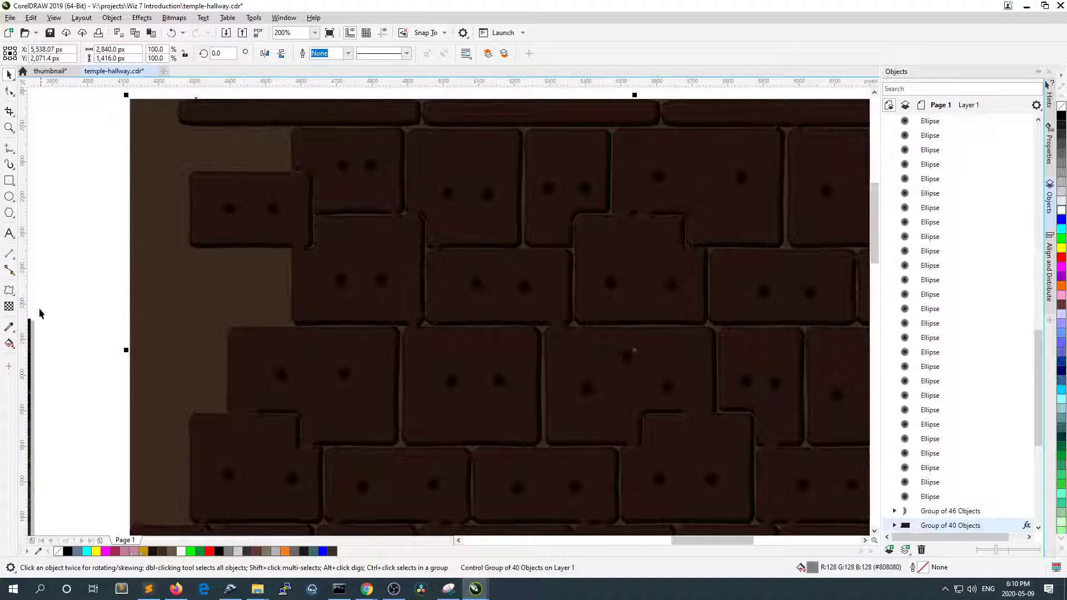
left_click(9, 329)
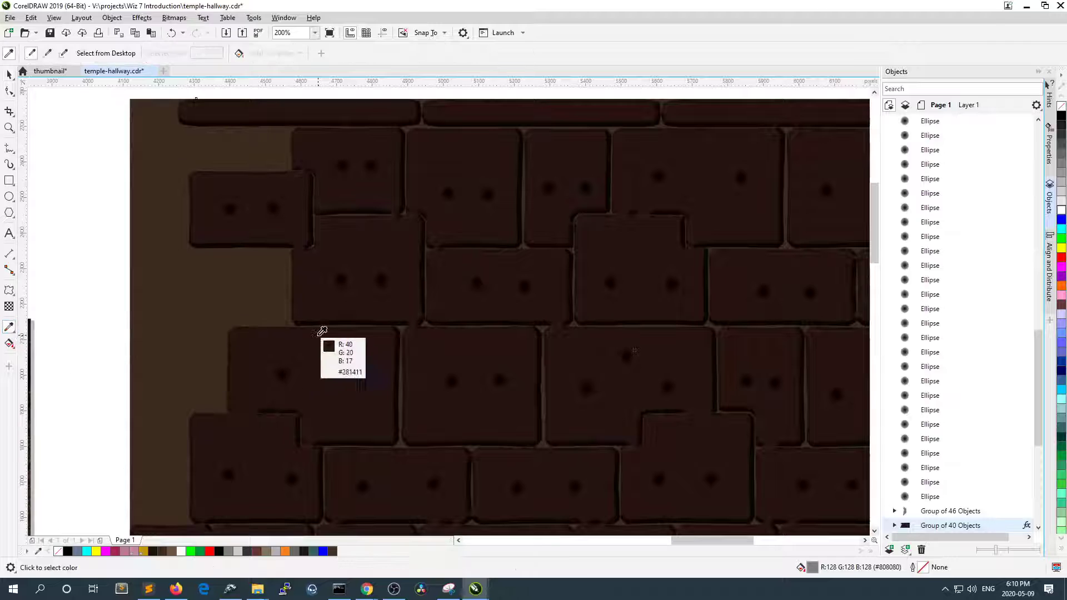
left_click(311, 345)
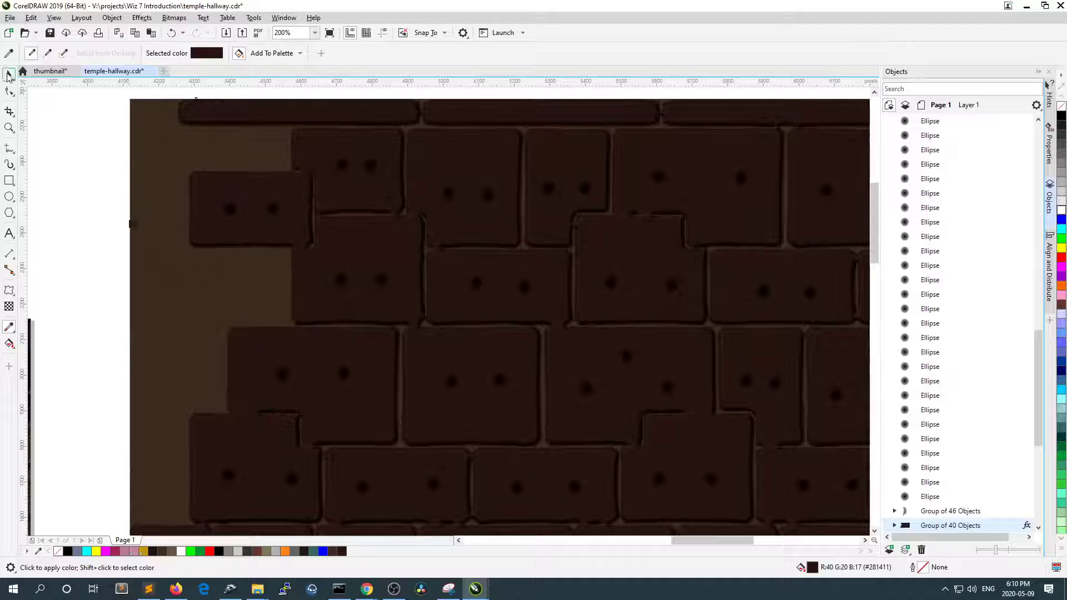
left_click(9, 75)
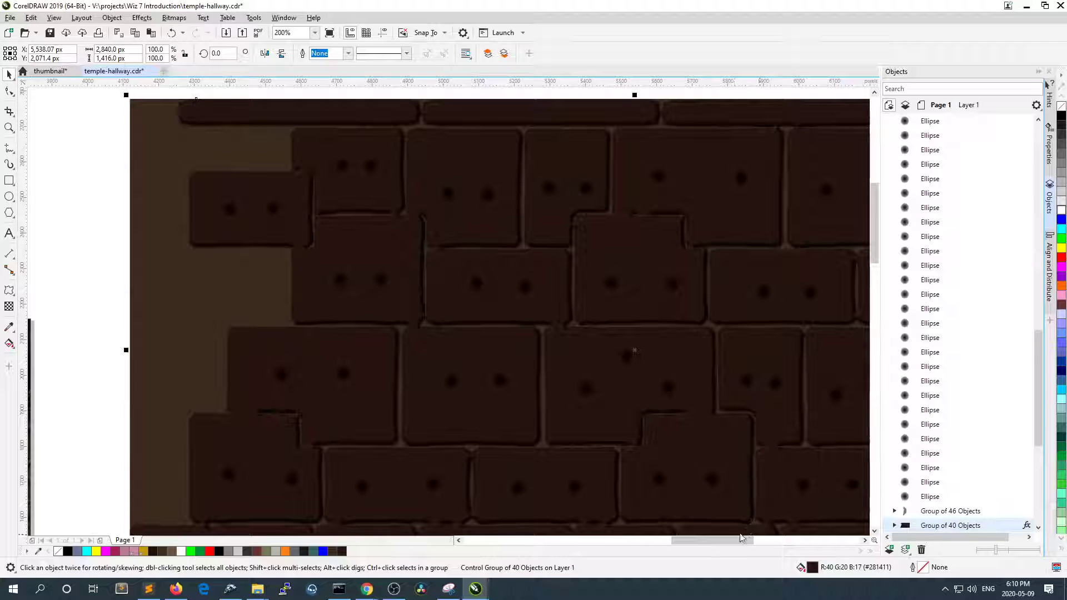
double_click(813, 569)
left_click(630, 438)
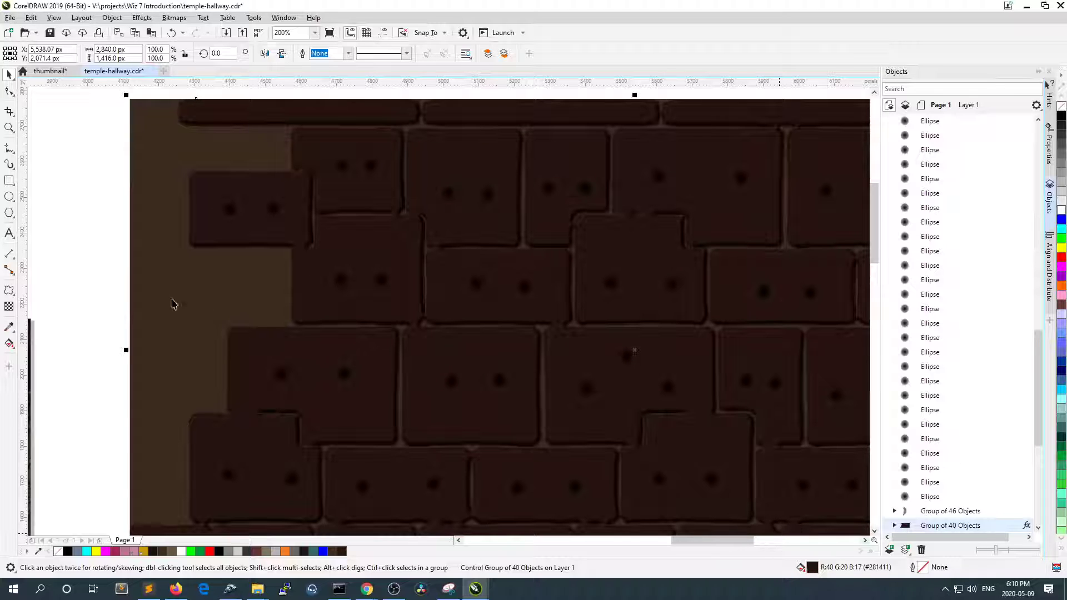
- Shift the brick group about 305 px to the right and select the background rectangle behind it
left_click_drag(245, 228, 368, 241)
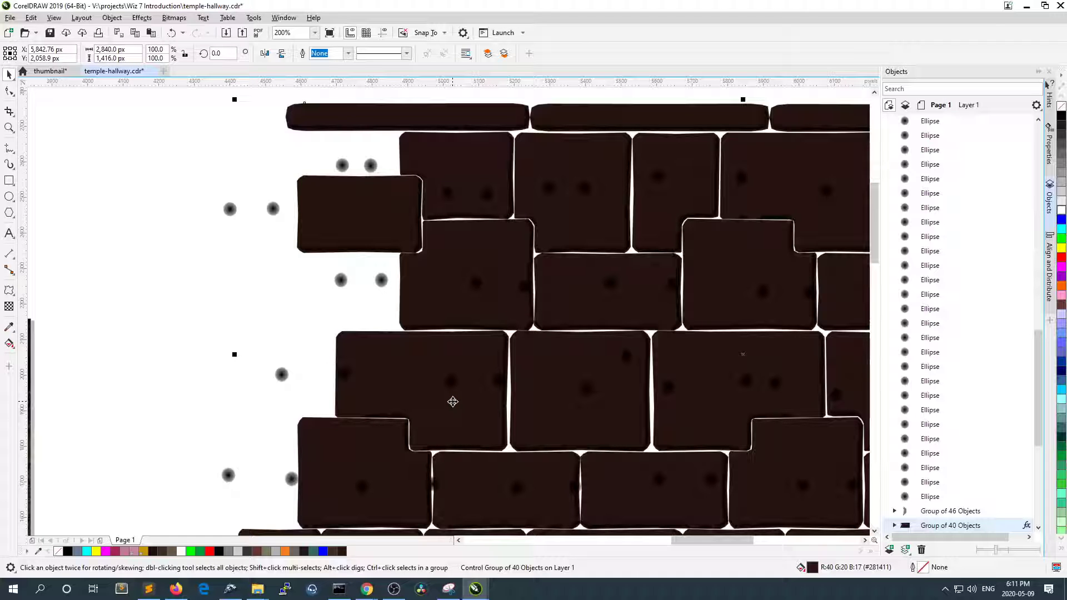
key("Num_Lock")
key("ctrl+z")
left_click(169, 247)
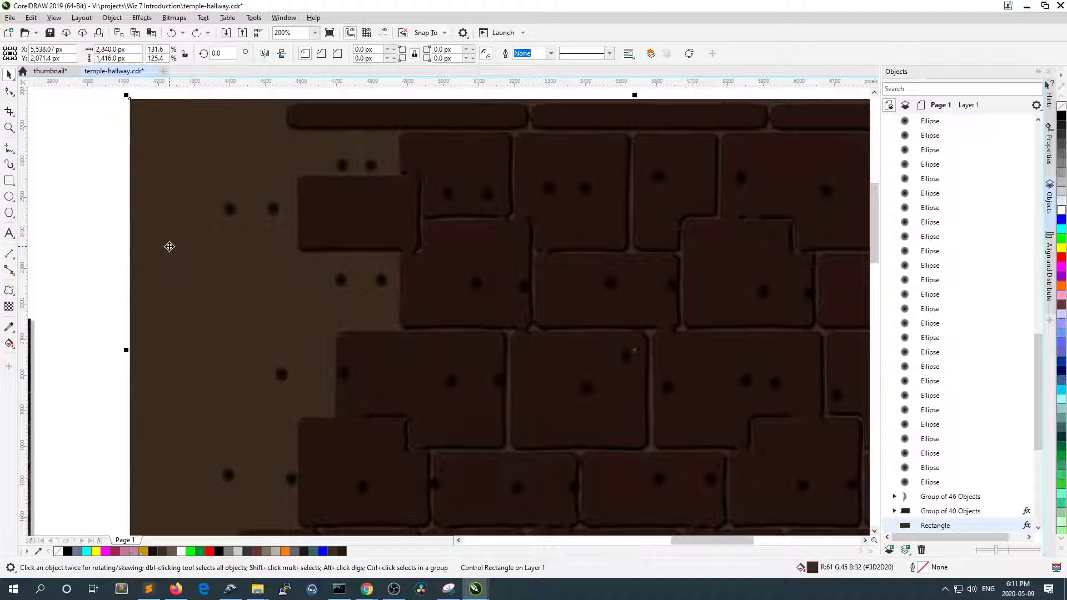
left_click(144, 18)
left_click(688, 17)
left_click(141, 18)
mouse_move(160, 207)
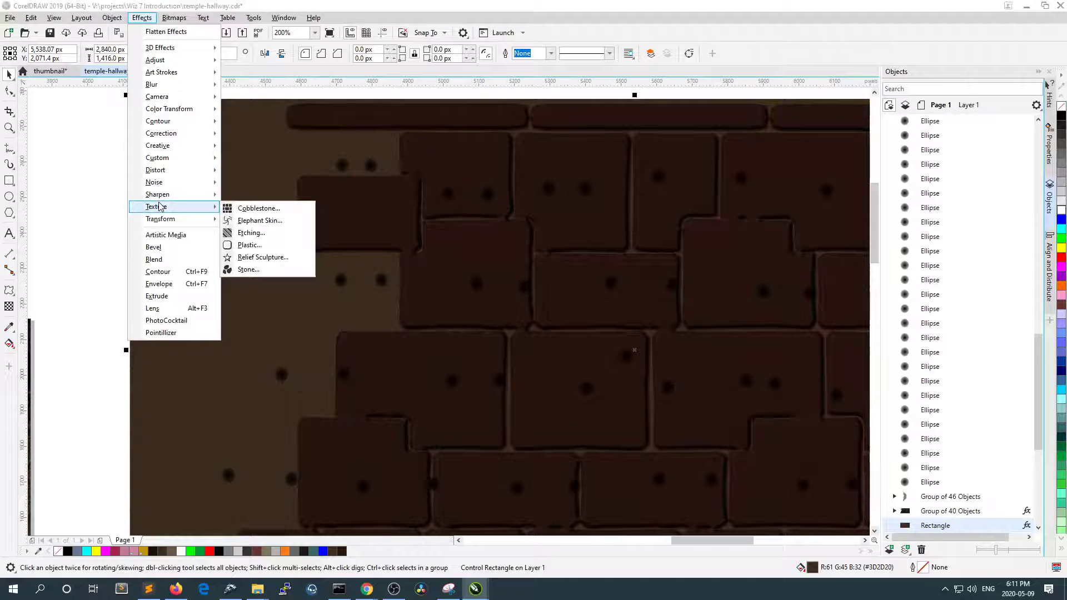
left_click(278, 3)
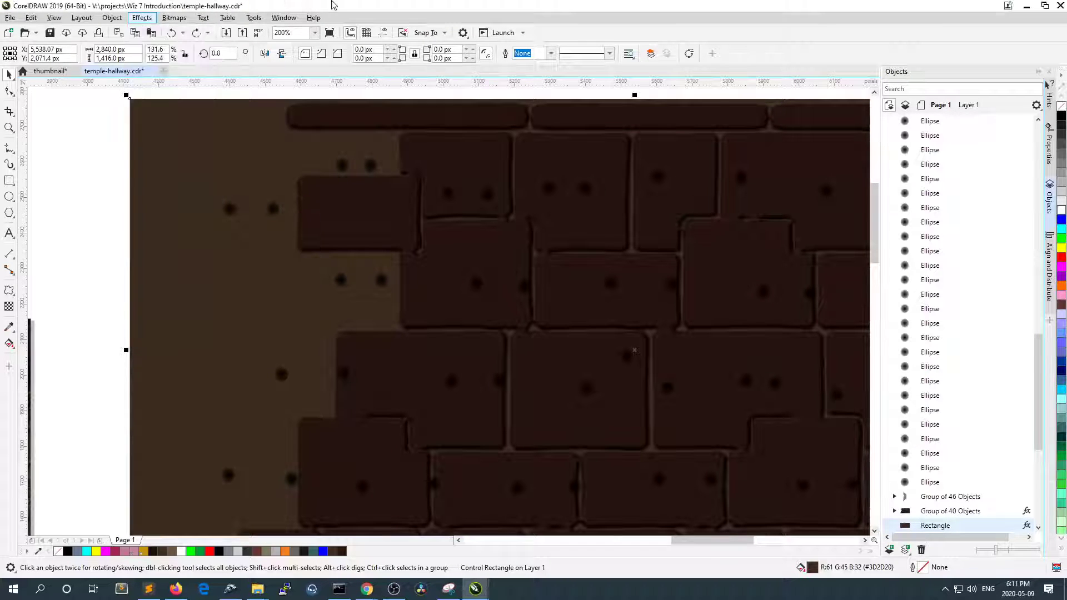
left_click(314, 17)
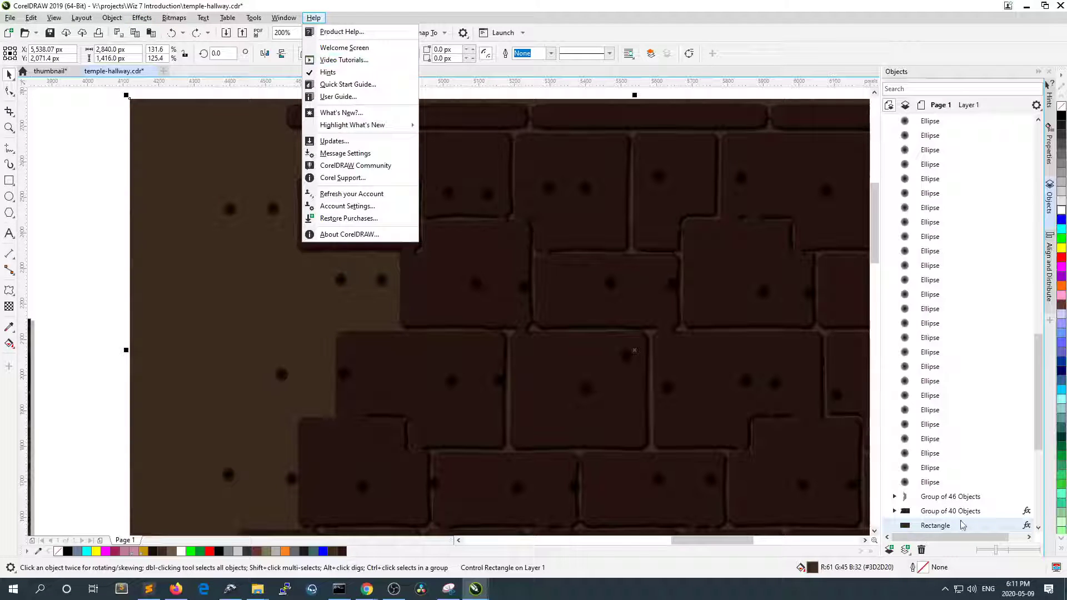
- Open the background rectangle's bitmap effects and delete its Stone effect
left_click(911, 529)
right_click(908, 528)
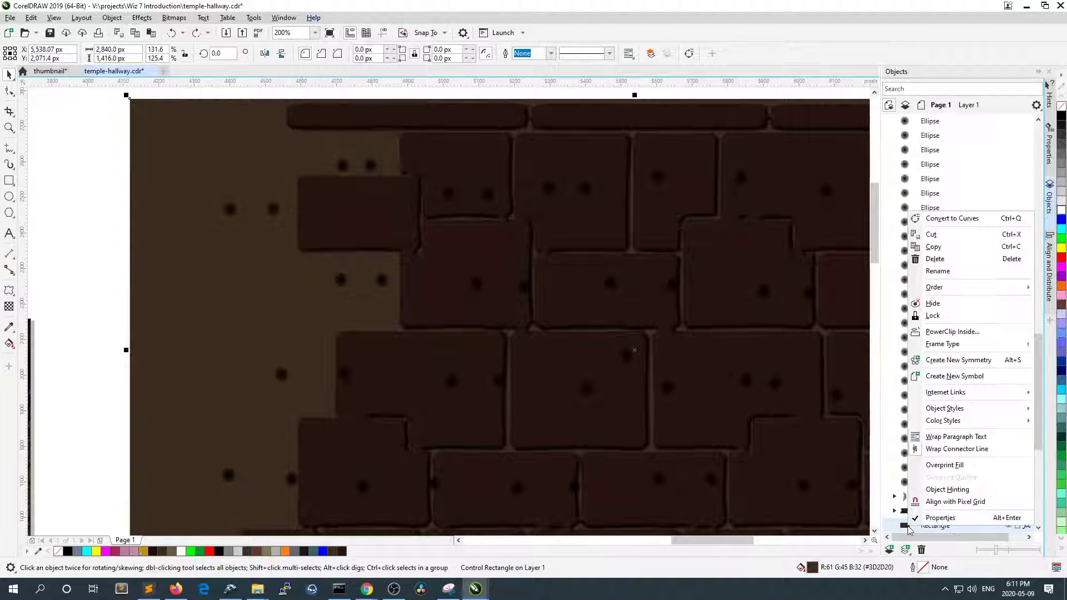
left_click(1049, 157)
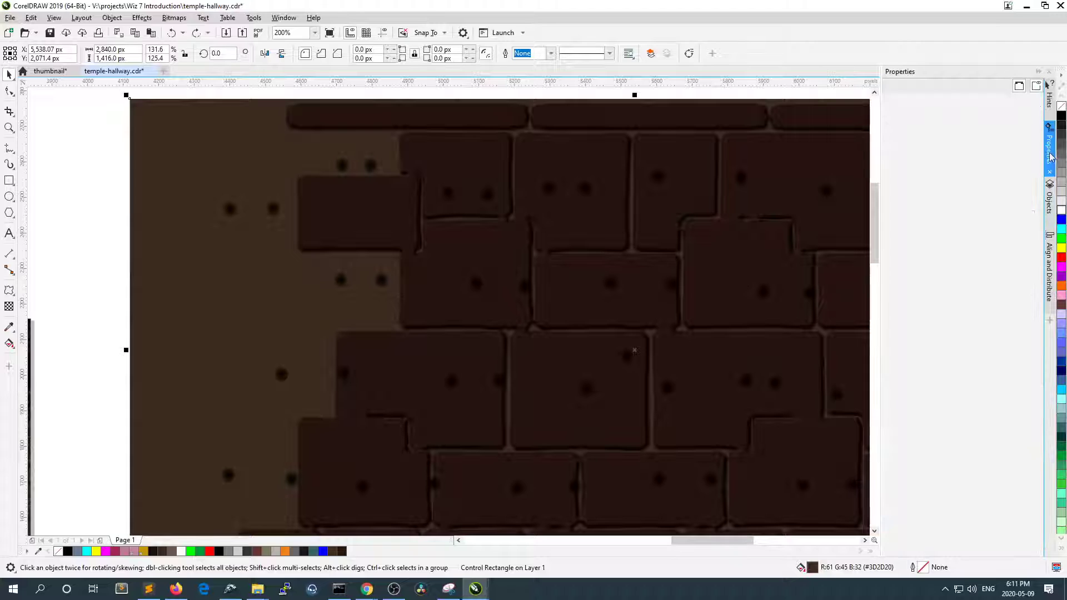
left_click(938, 86)
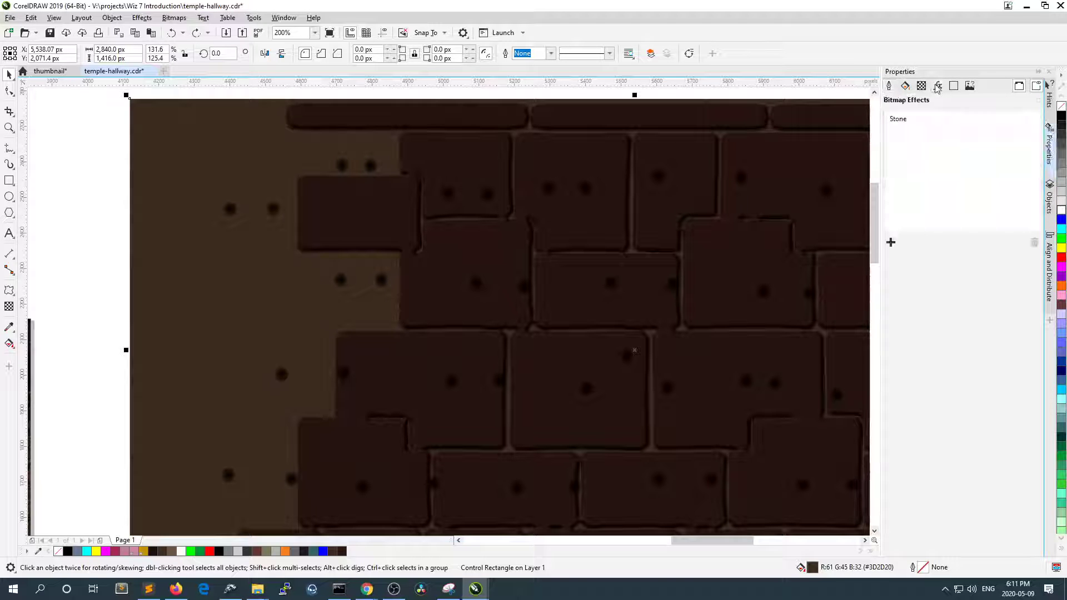
left_click(915, 121)
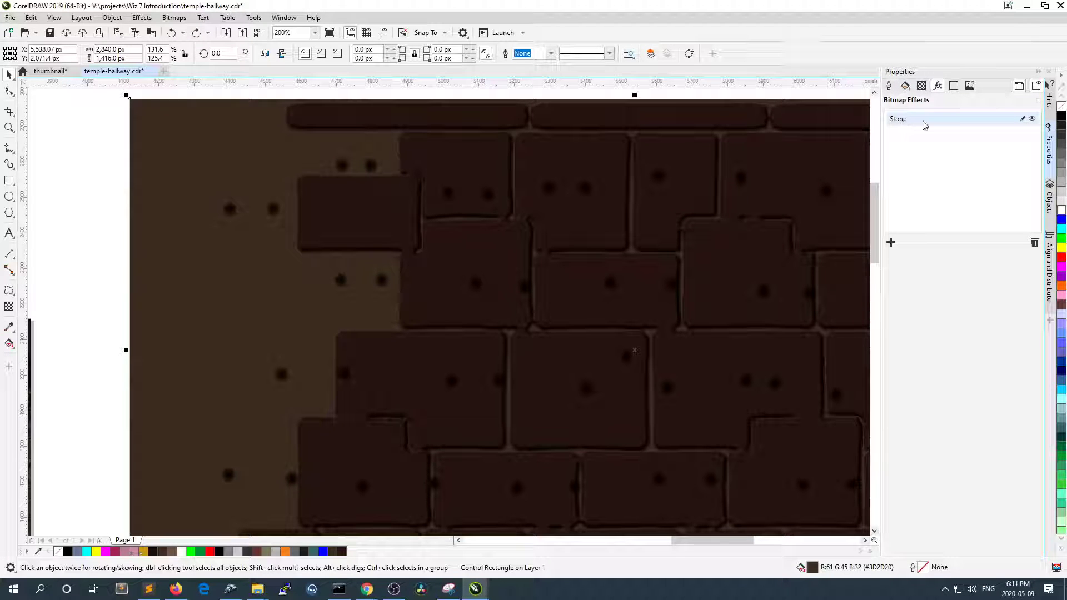
left_click(1034, 244)
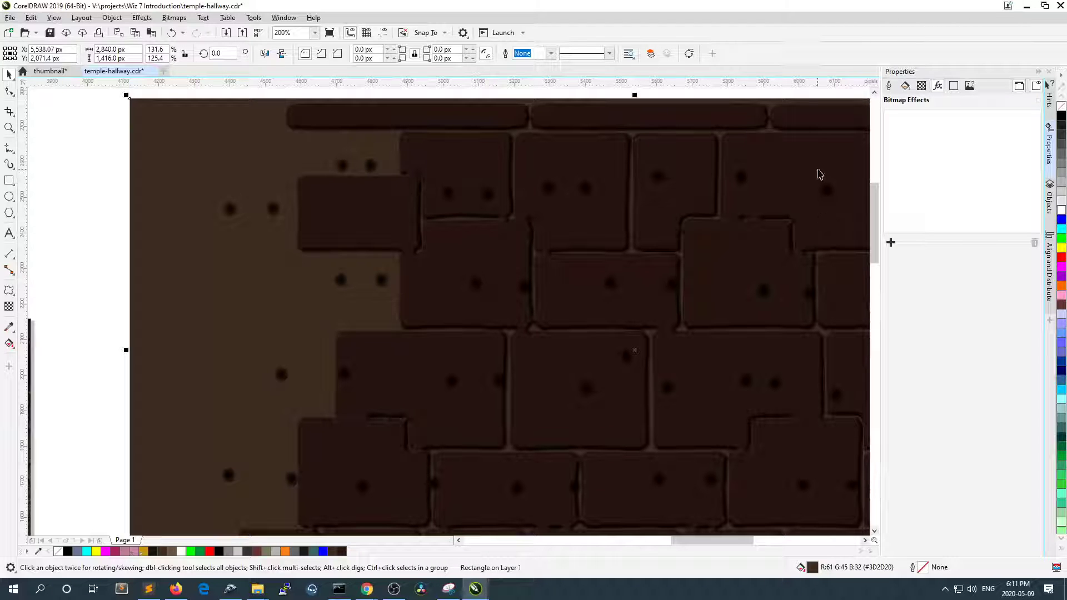
left_click(178, 184)
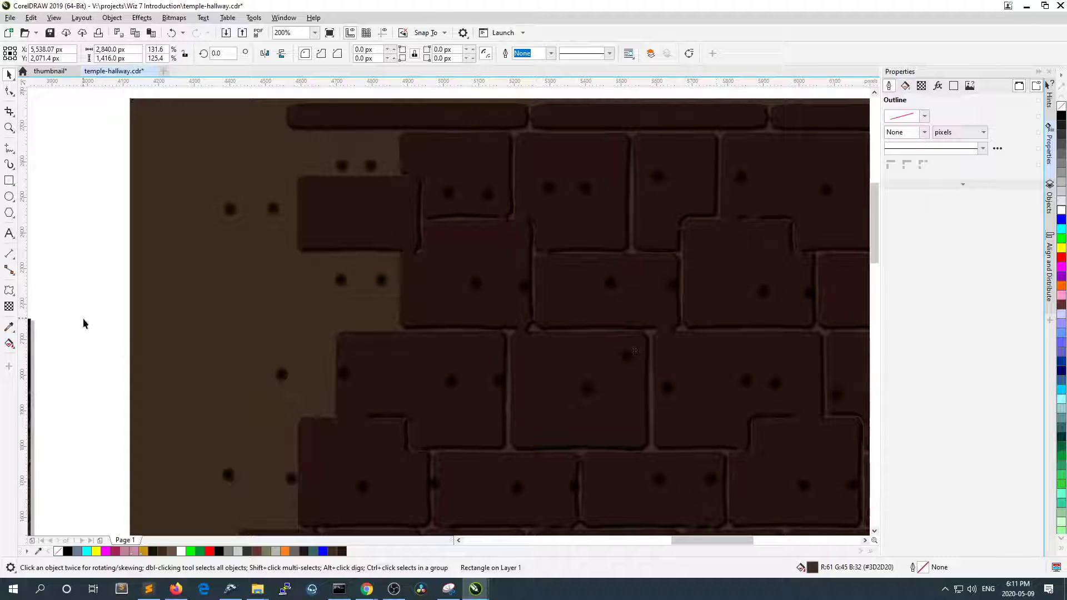
left_click(9, 344)
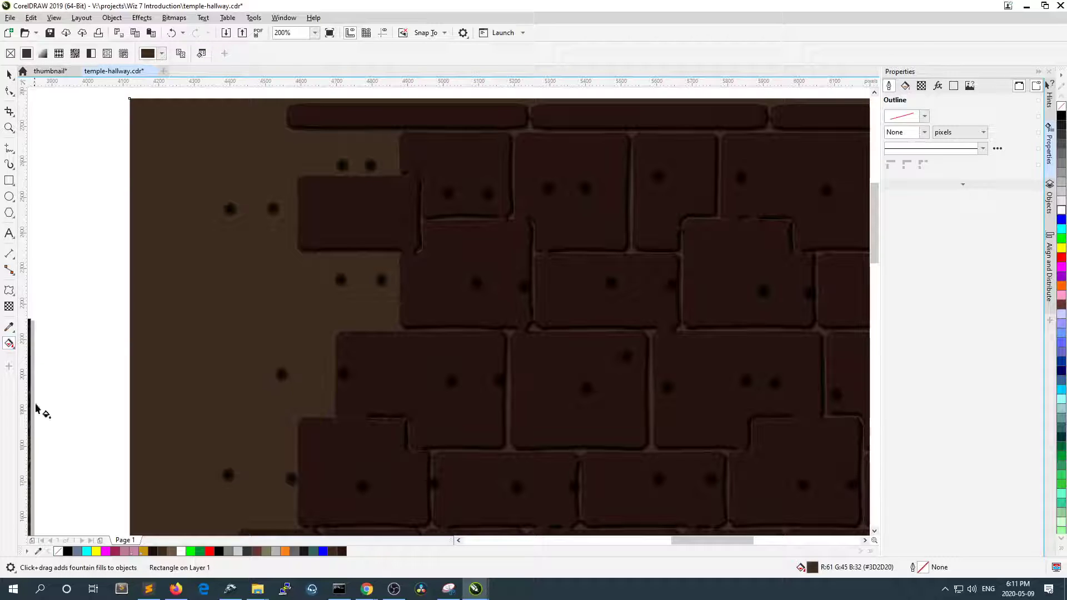
left_click(9, 74)
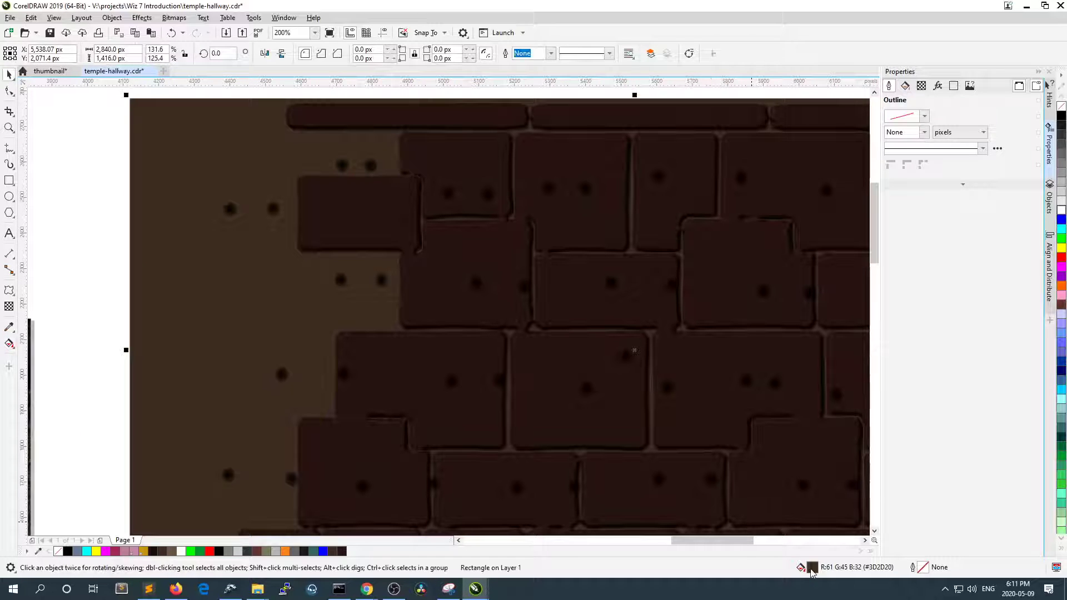
left_click(111, 302)
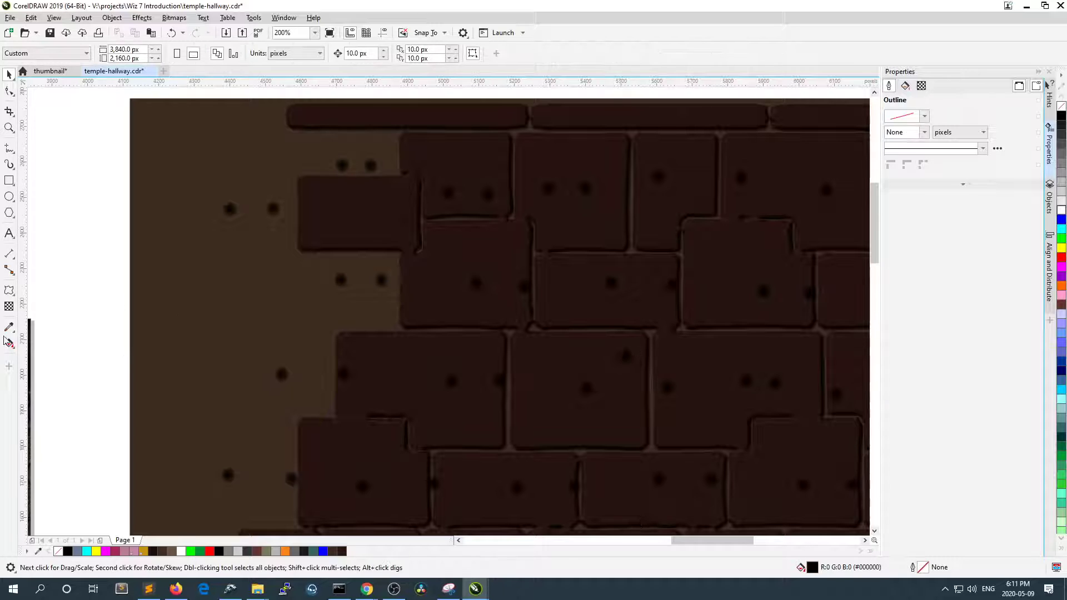
left_click(9, 327)
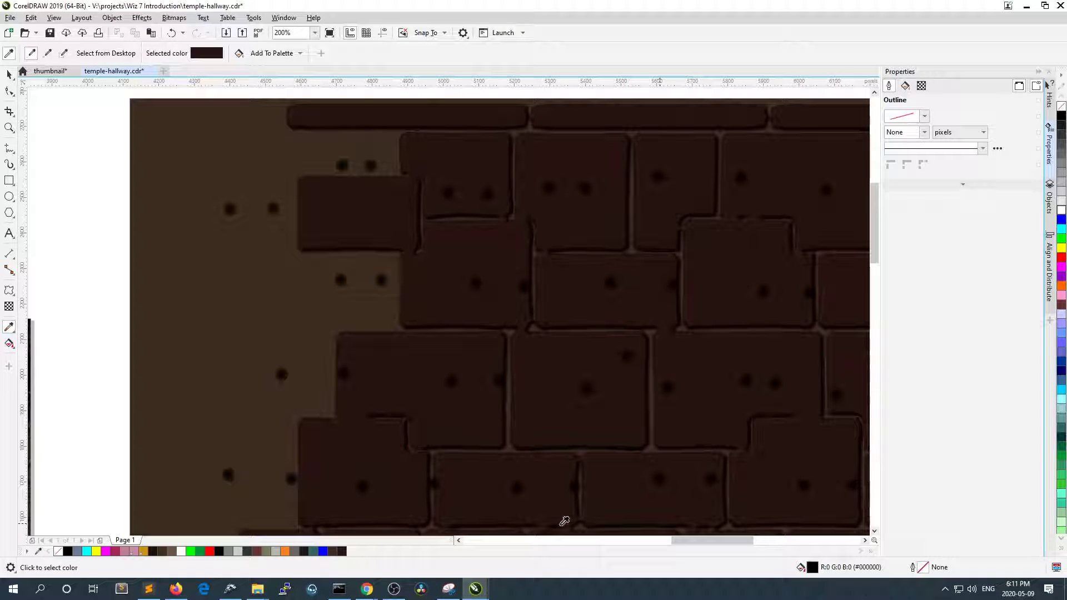
left_click(9, 74)
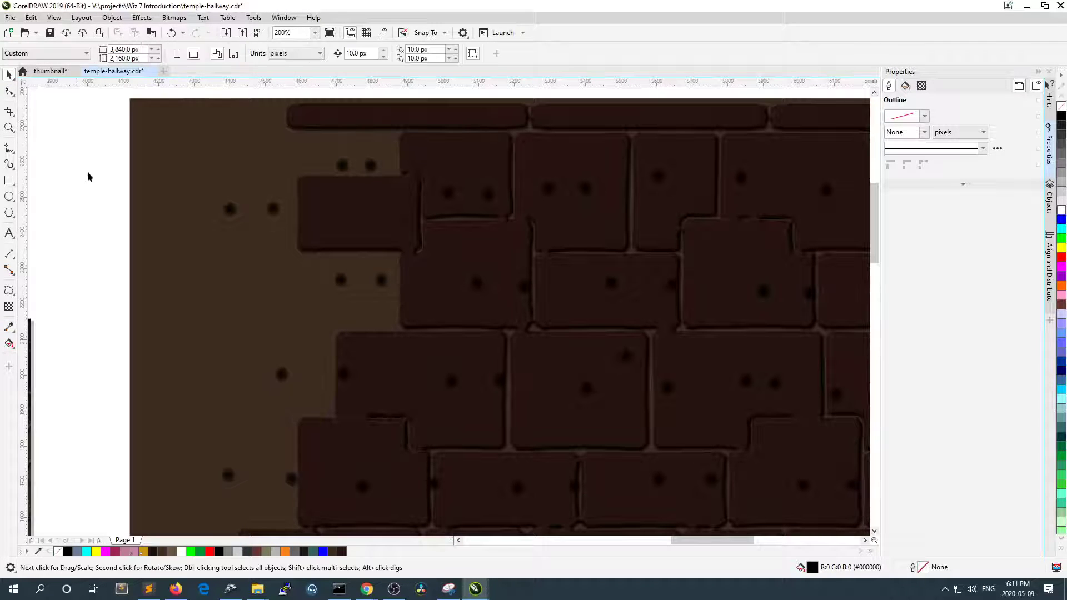
- Fill the background rectangle with the brick brown #281411 and darken that uniform fill to #1A1211
left_click(152, 203)
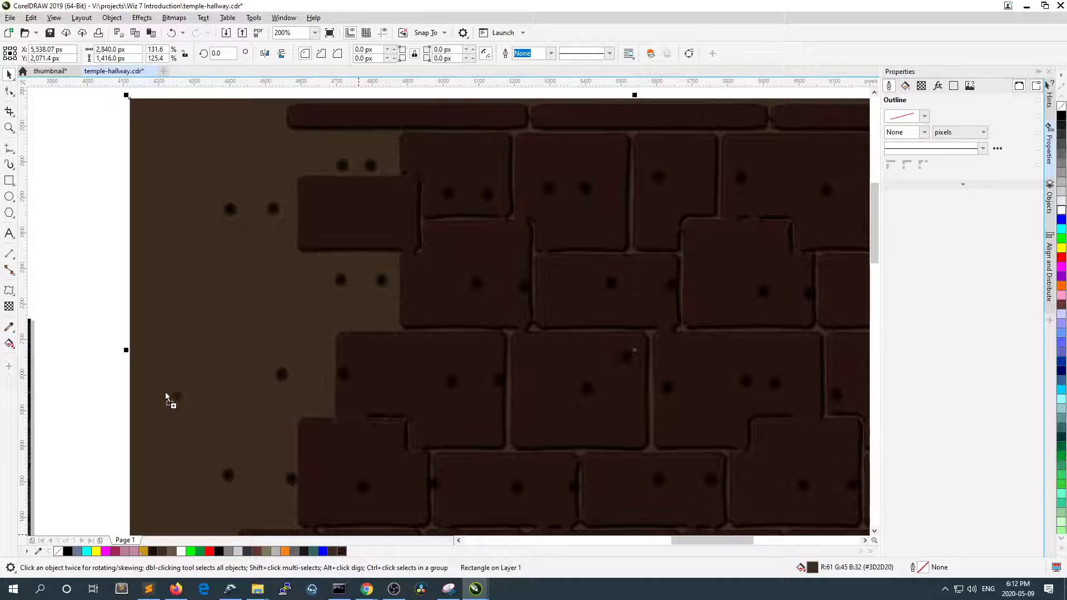
left_click_drag(165, 392, 165, 392)
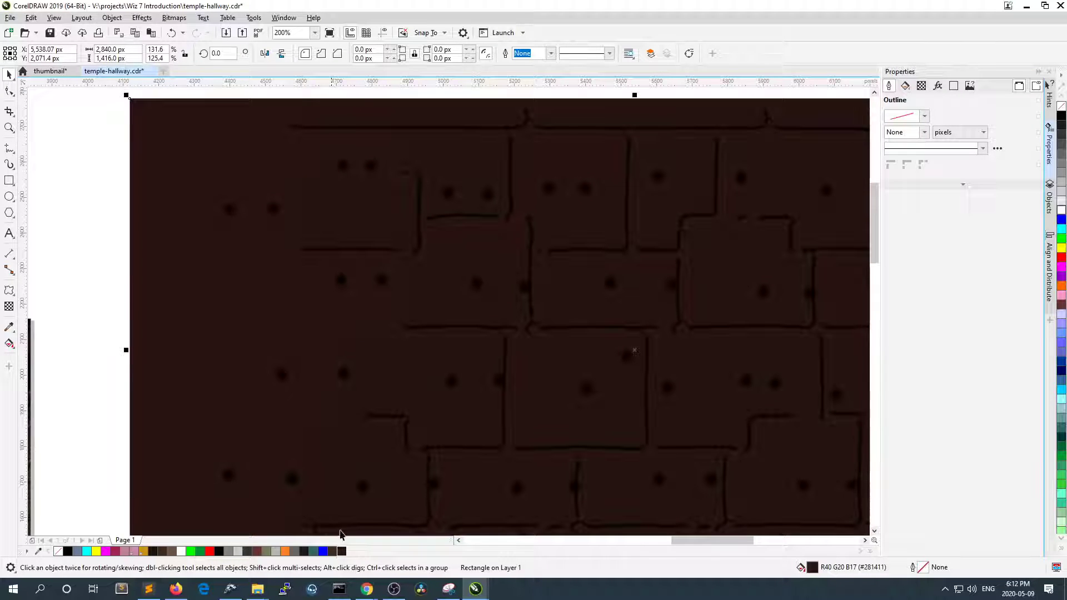
double_click(816, 570)
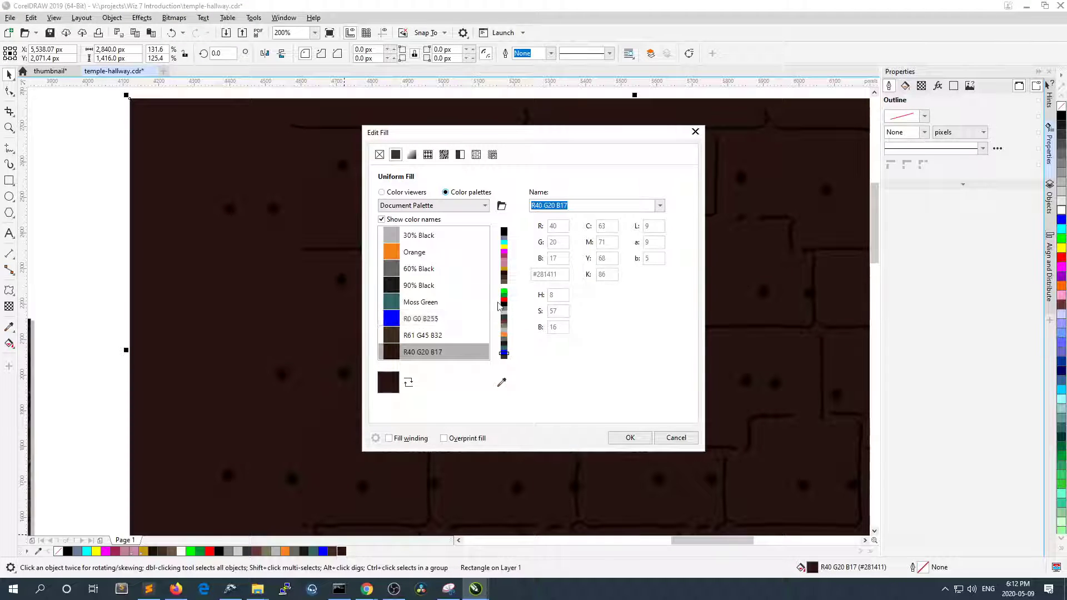
left_click(406, 192)
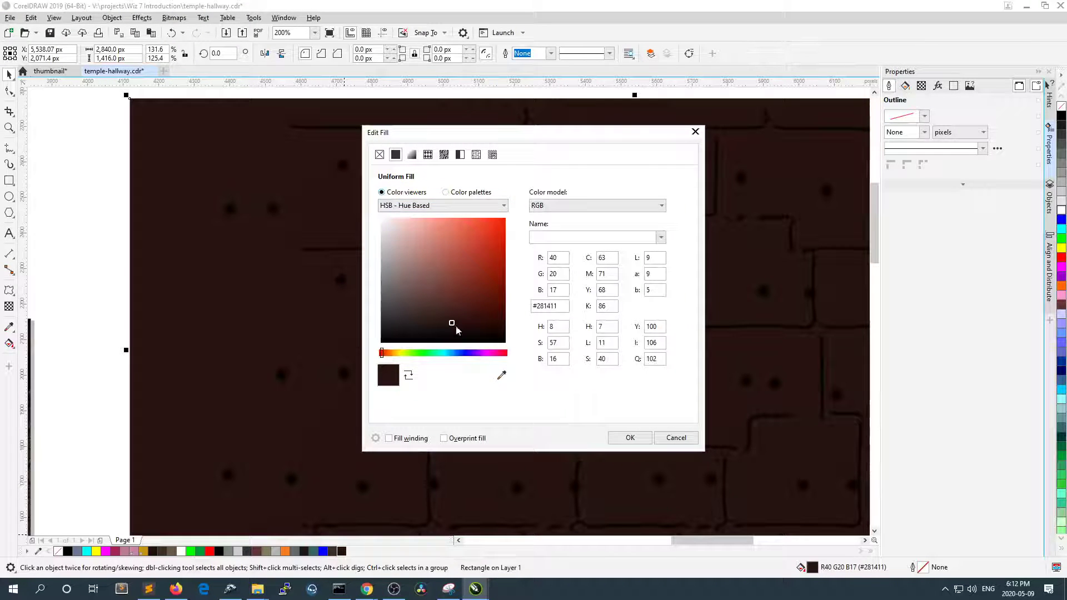
left_click_drag(453, 331, 428, 332)
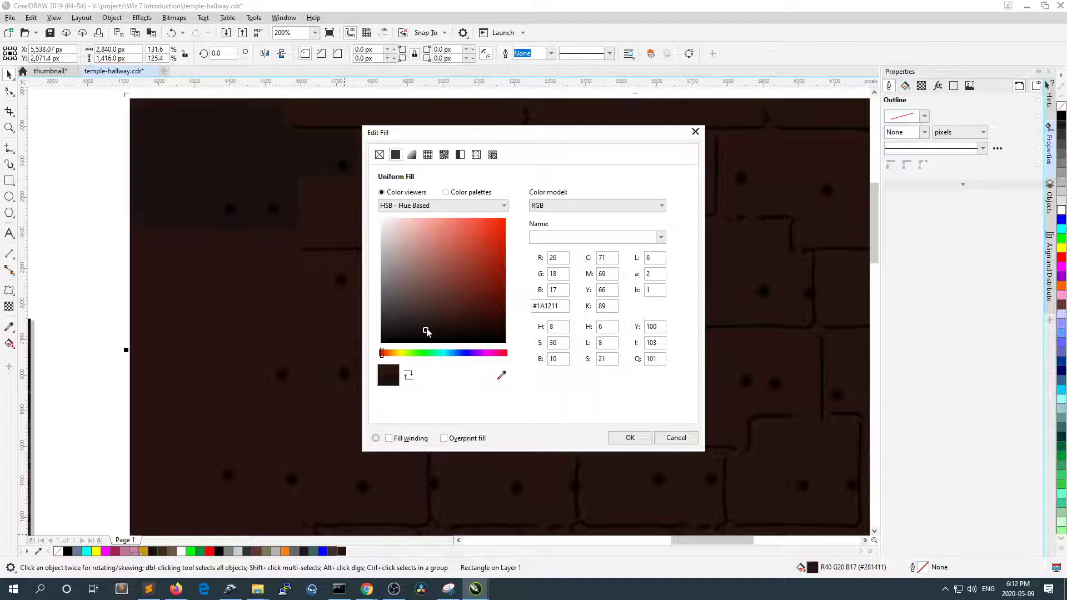
left_click(628, 439)
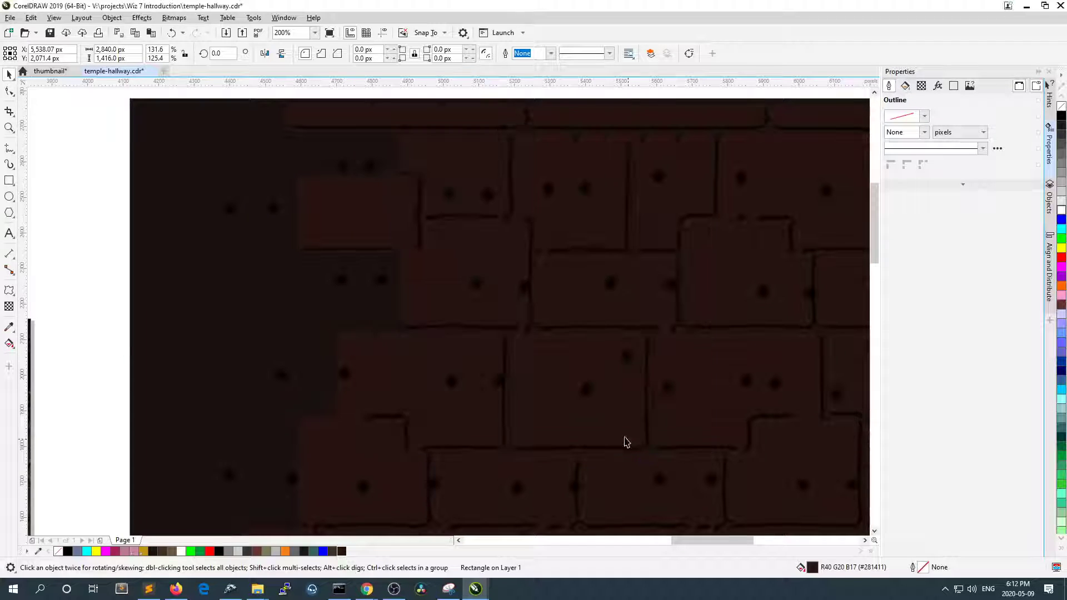
left_click(95, 221)
- Try centring the brick group on the page and undo the move
left_click(377, 199)
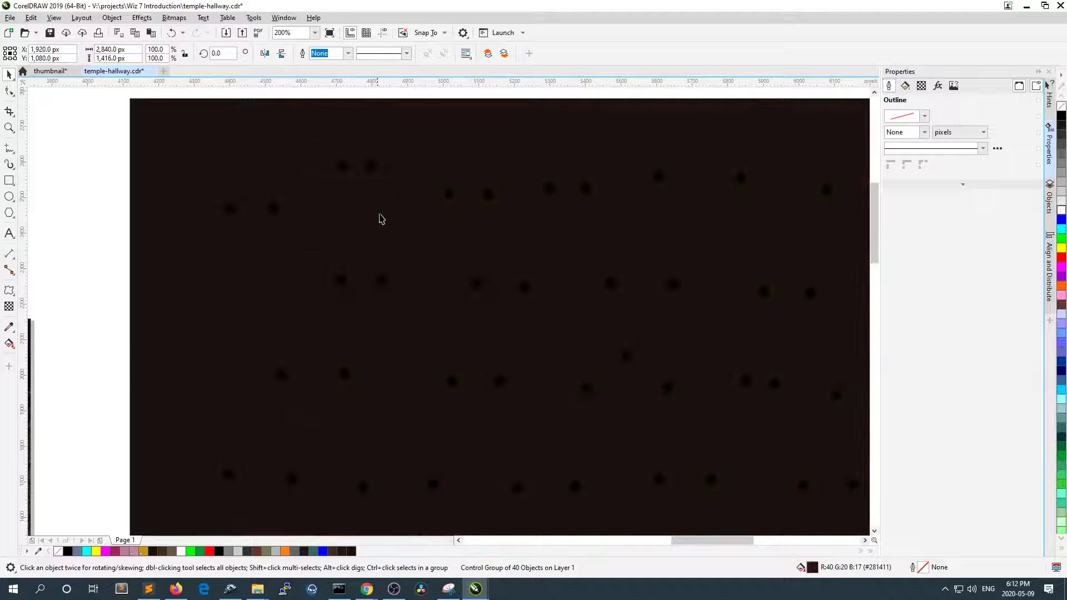
scroll(419, 271, "down", 2)
key("p")
key("ctrl+z")
key("Num_Lock")
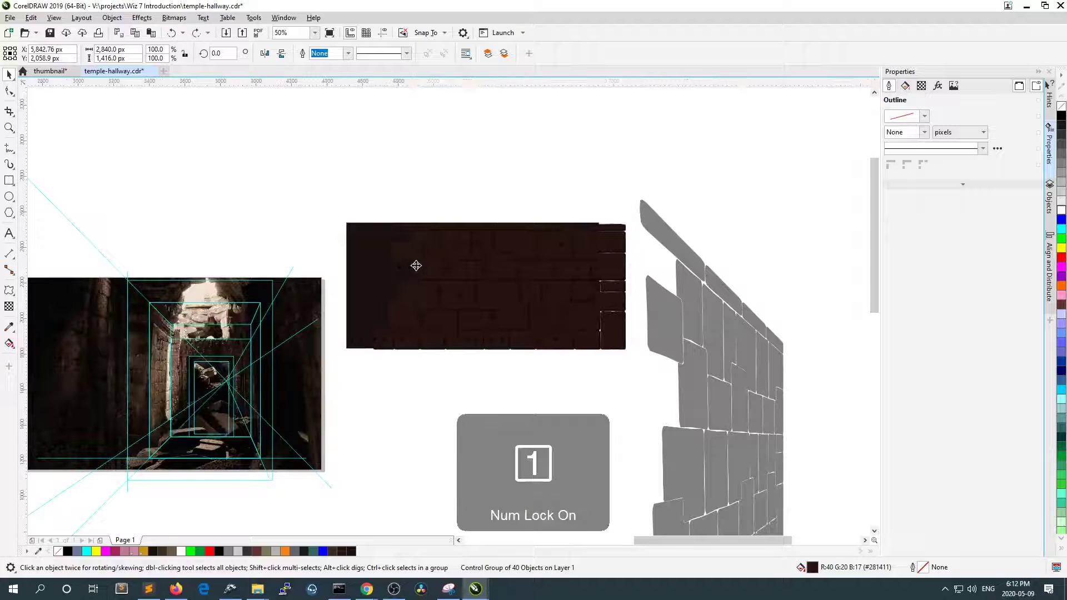
- Align the brick group with the background rectangle so that their left edges coincide and it sits directly over the rectangle
scroll(417, 270, "up", 2)
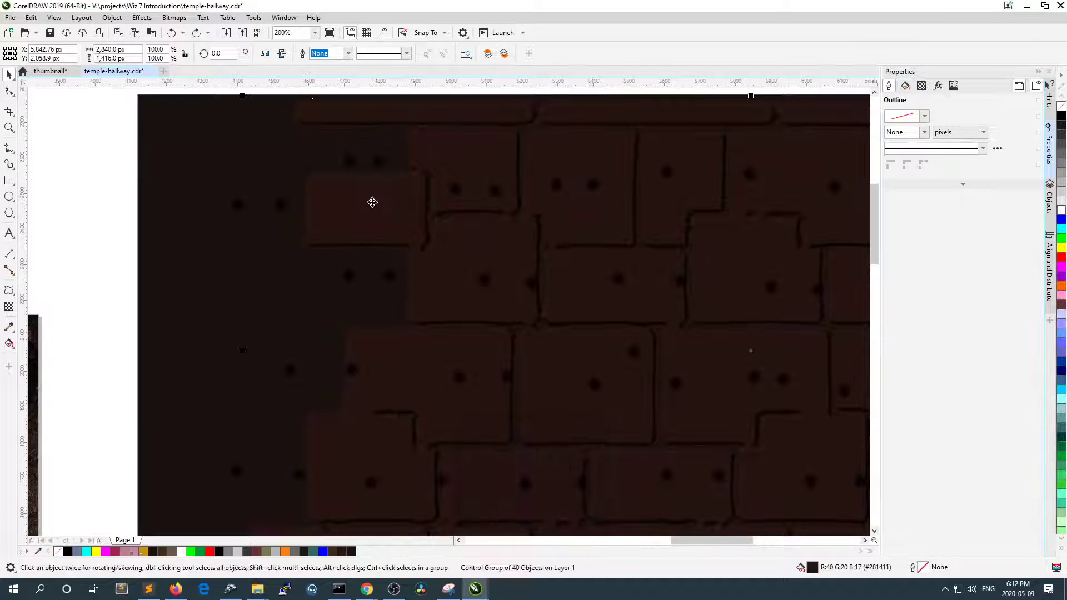
left_click(174, 163, "shift")
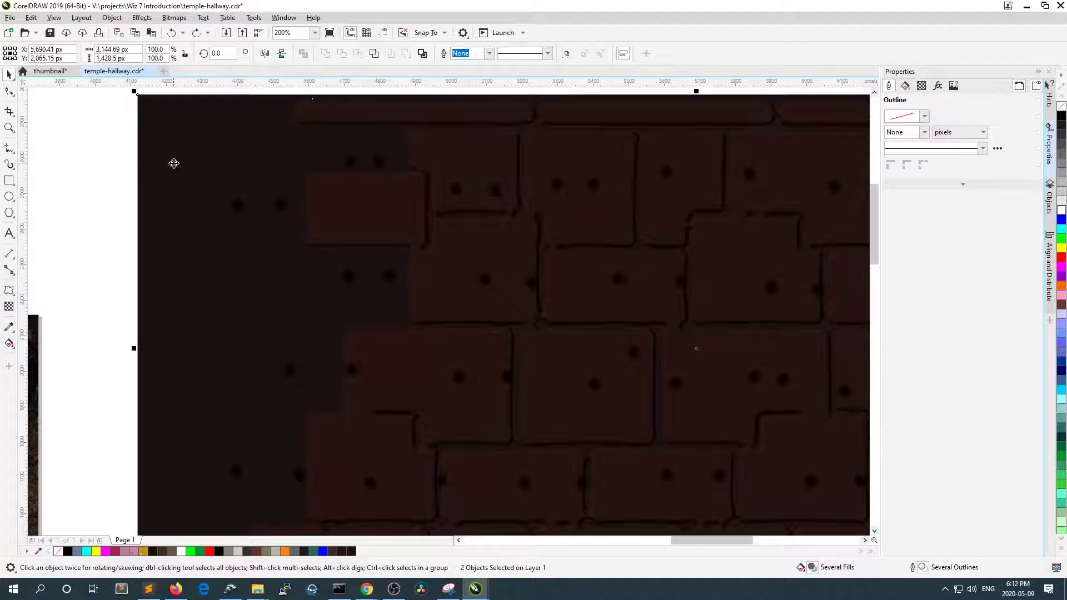
key("l")
scroll(215, 196, "down", 2)
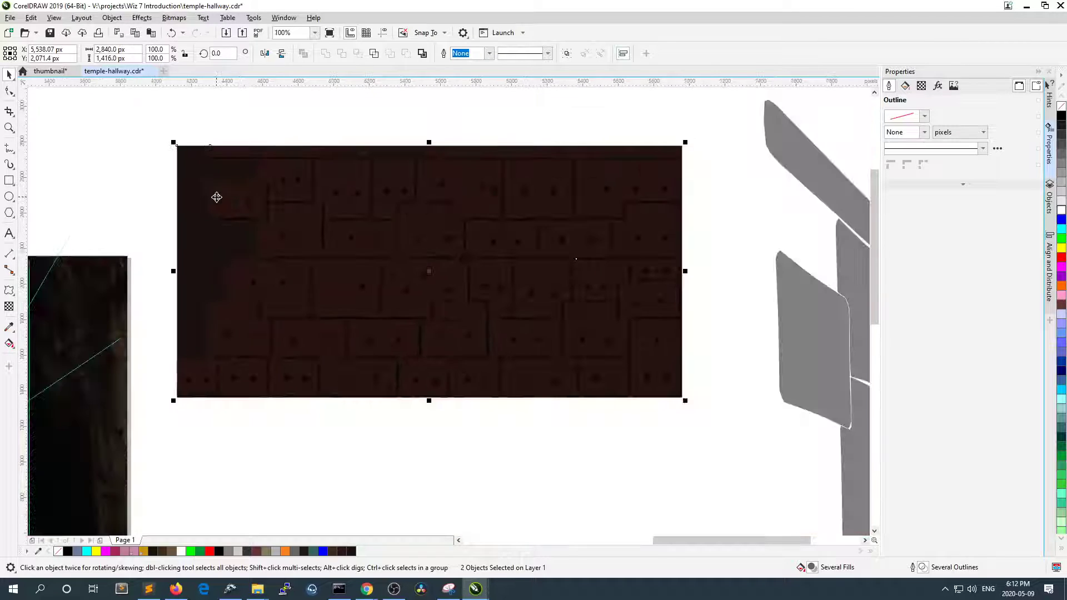
left_click(516, 448)
- Examine the joints between the stone blocks and the exposed background beside them at close range
scroll(547, 298, "up", 2)
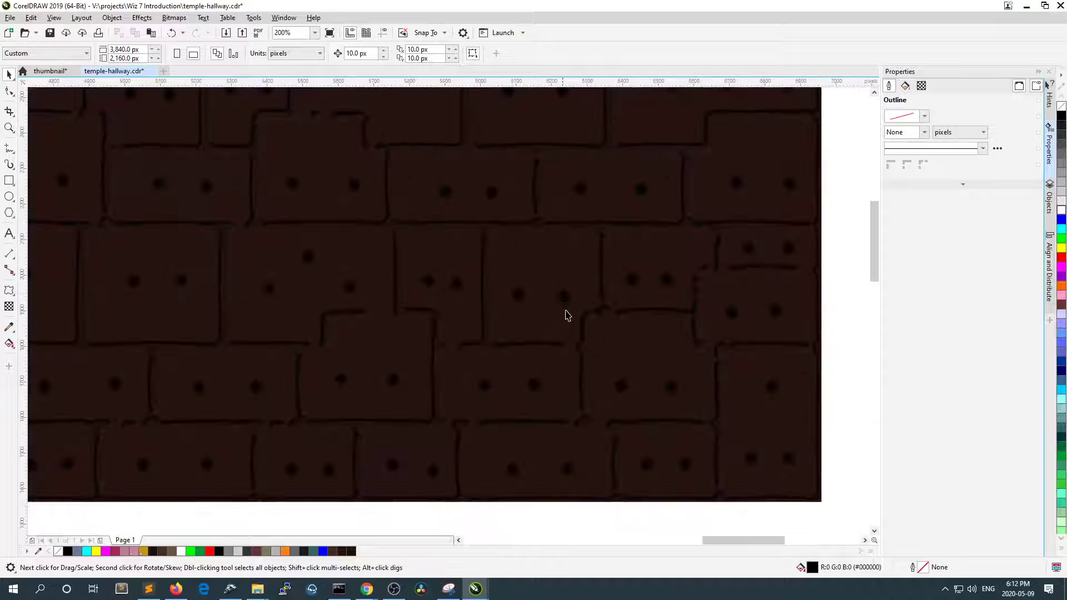
scroll(584, 350, "up", 4)
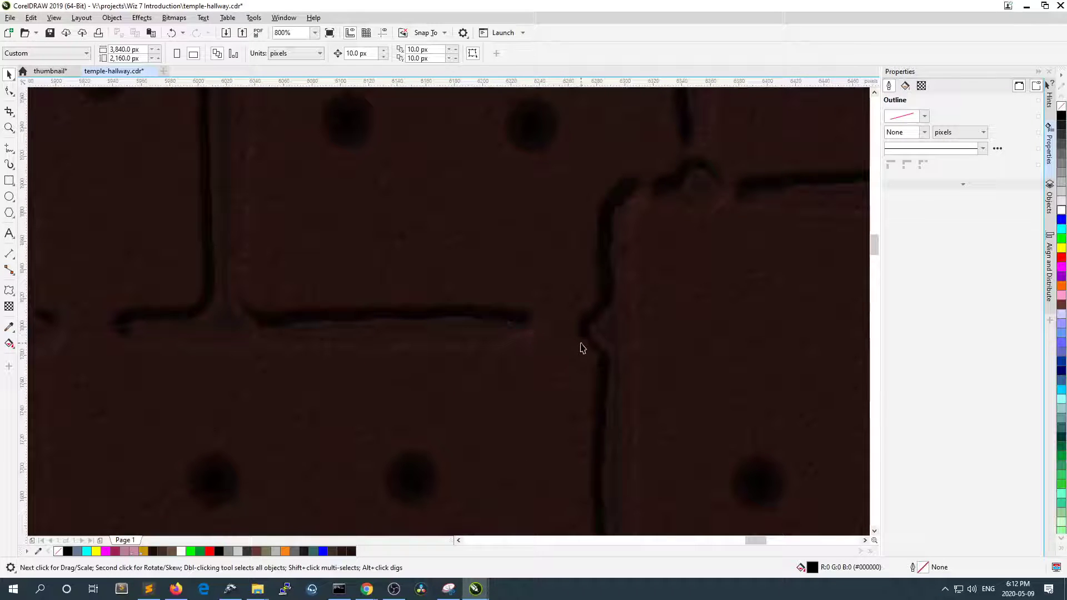
scroll(583, 348, "down", 1)
scroll(400, 350, "up", 2)
scroll(419, 355, "down", 3)
scroll(295, 302, "up", 2)
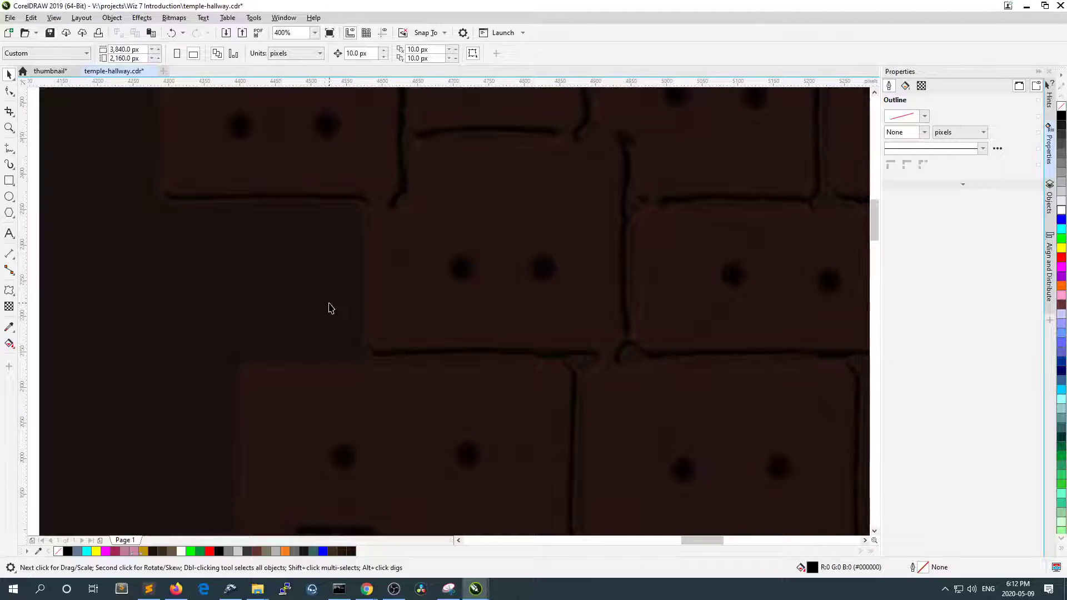
- Select the background rectangle that lies beneath the group of 40 brick objects
left_click(267, 276)
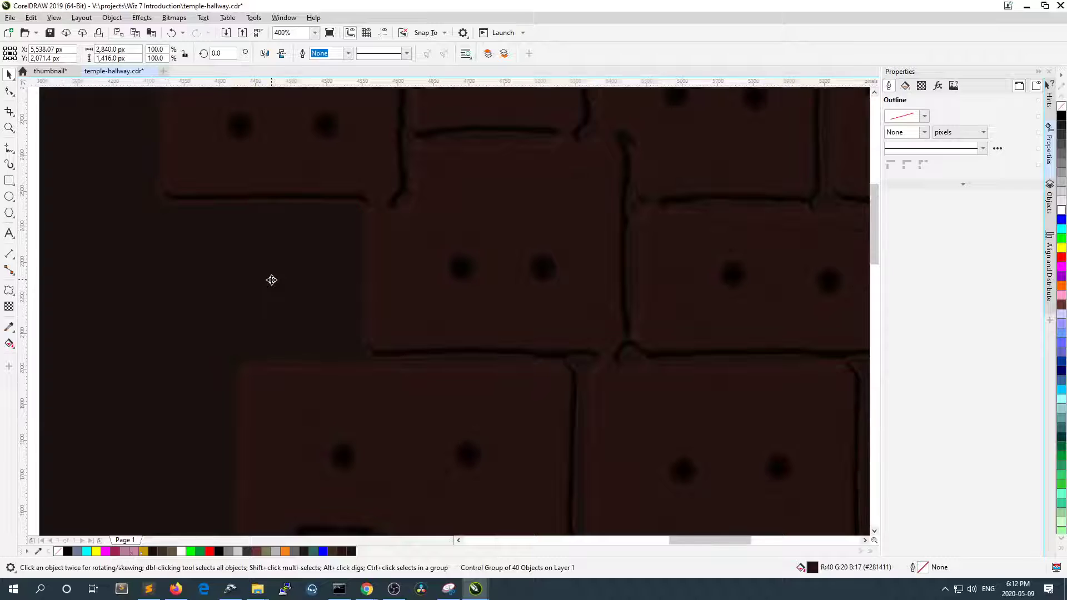
scroll(276, 277, "down", 1)
scroll(279, 277, "up", 1)
left_click(1049, 198)
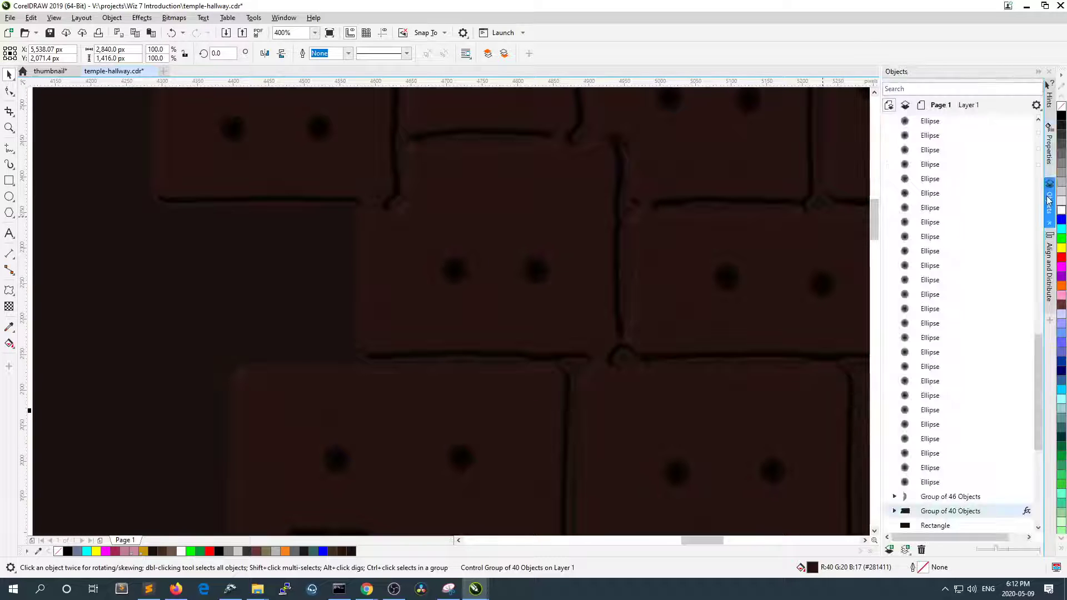
scroll(931, 478, "down", 1)
left_click(935, 511)
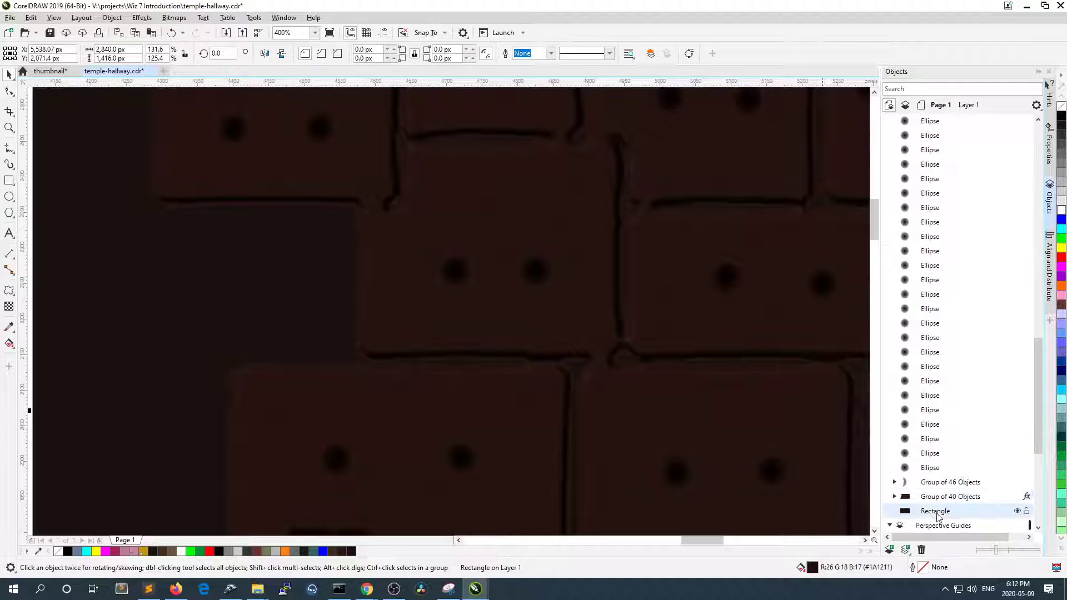
- Try the Cobblestone texture effect on the background rectangle with roughness 69 and cancel it
left_click(142, 18)
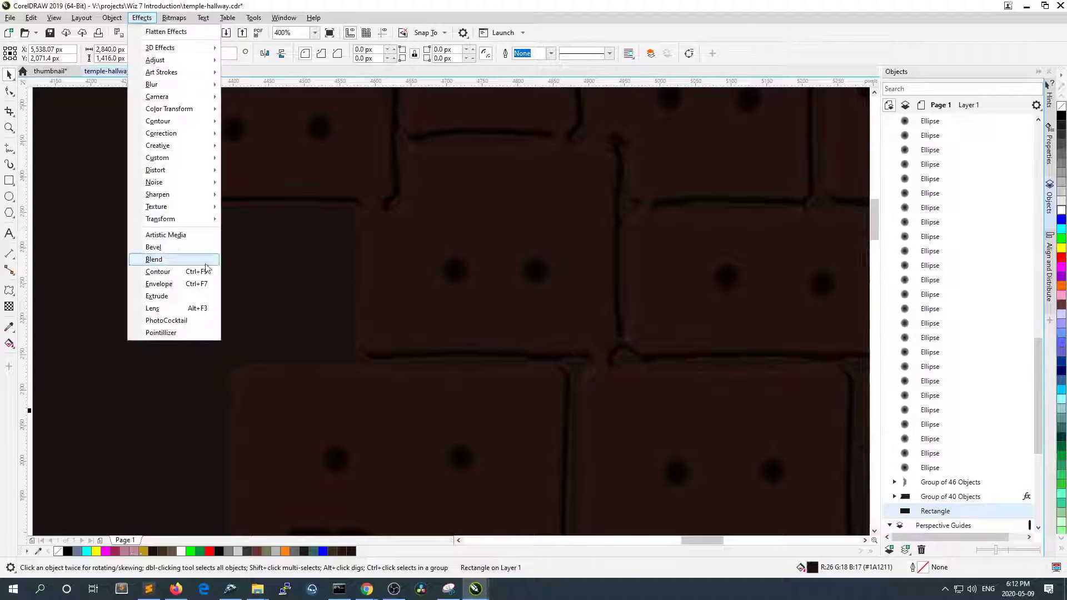
mouse_move(205, 209)
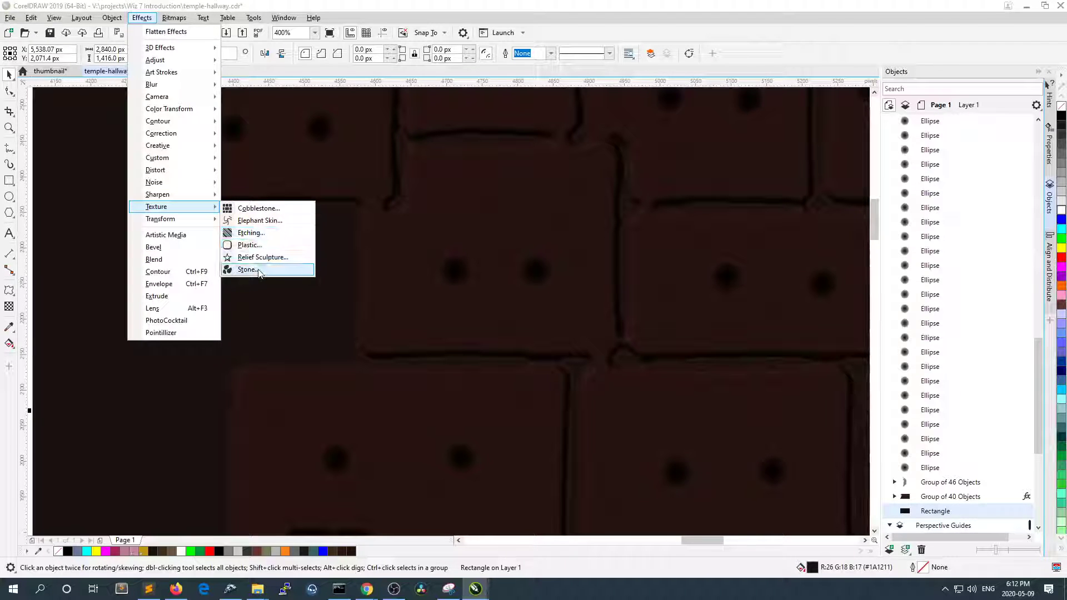
left_click(278, 208)
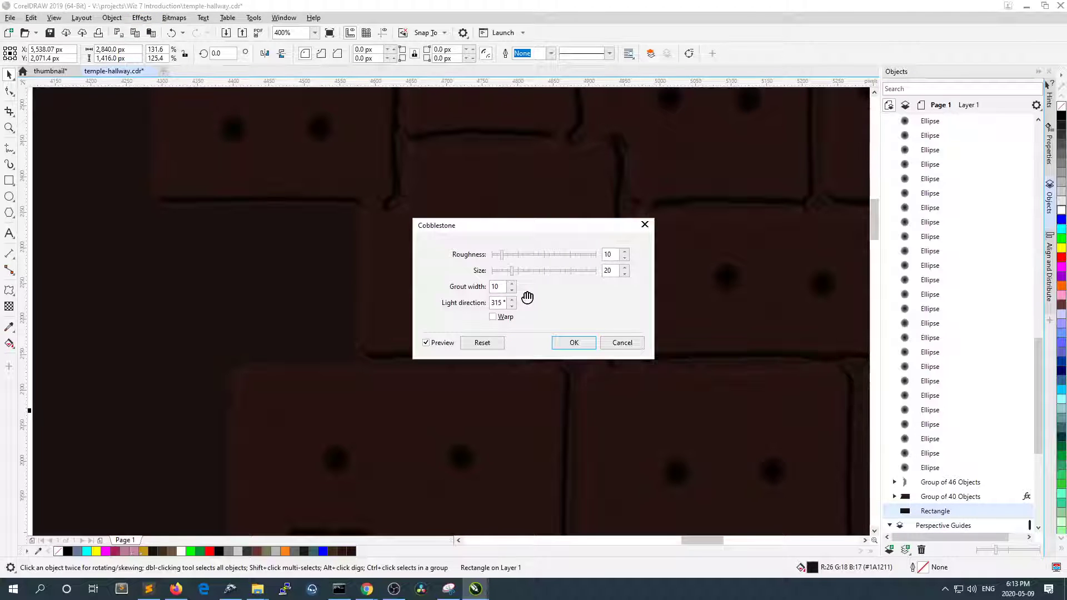
left_click_drag(517, 256, 579, 256)
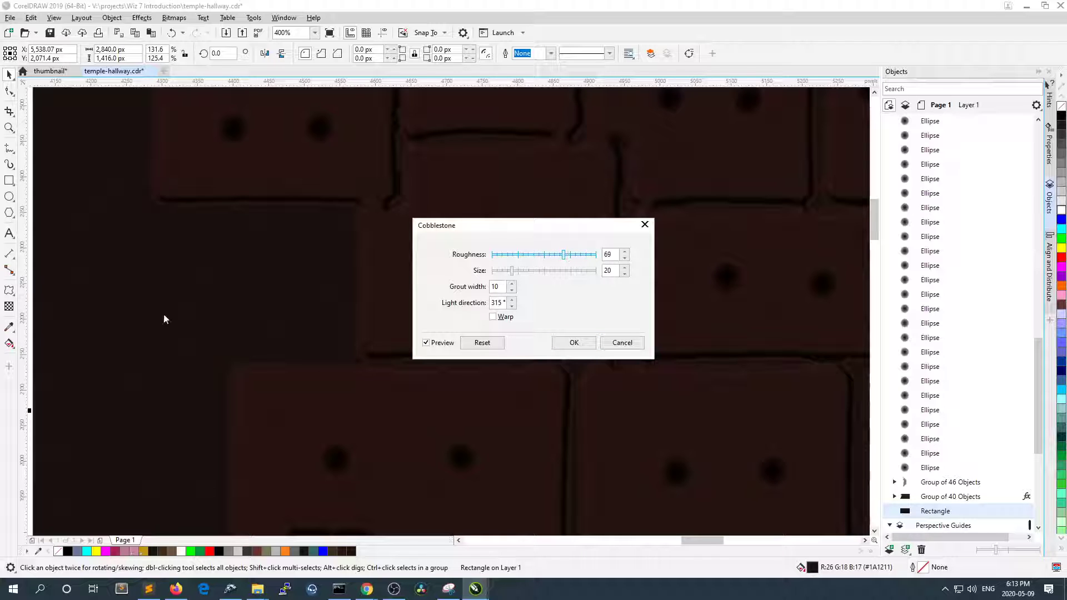
scroll(644, 350, "up", 1)
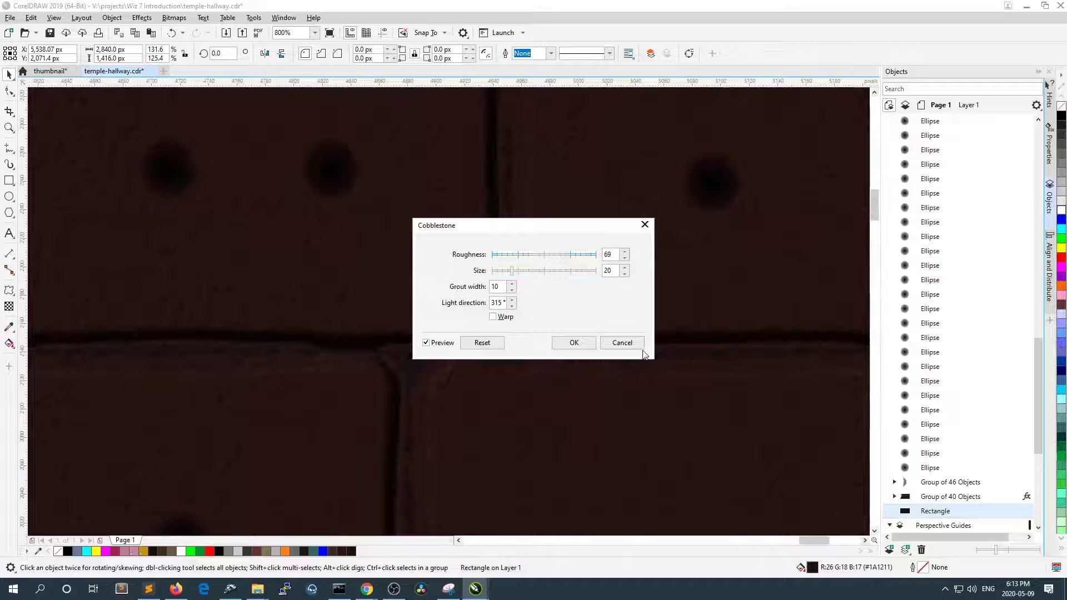
left_click(635, 348)
scroll(633, 283, "down", 1)
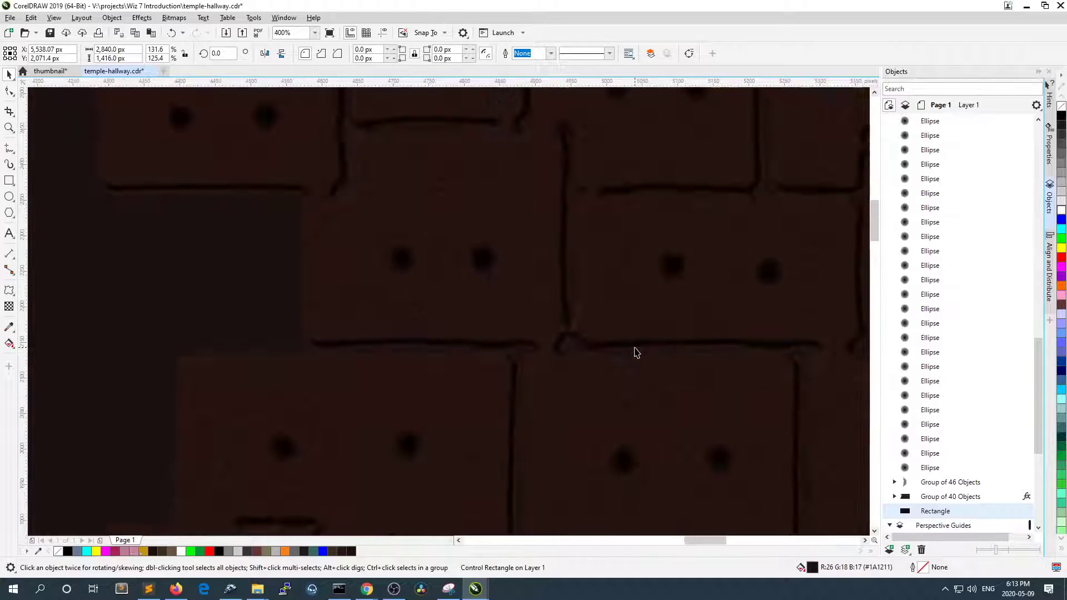
scroll(105, 322, "up", 1)
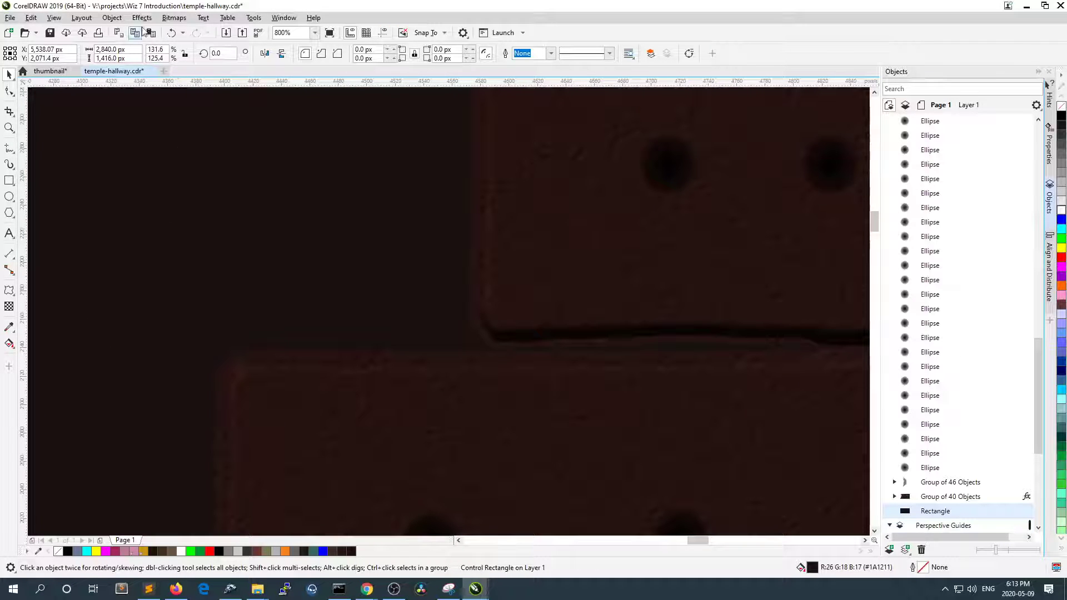
- Apply the Stone texture effect with detail 100 to the background rectangle and deselect it
left_click(111, 17)
mouse_move(142, 17)
mouse_move(183, 219)
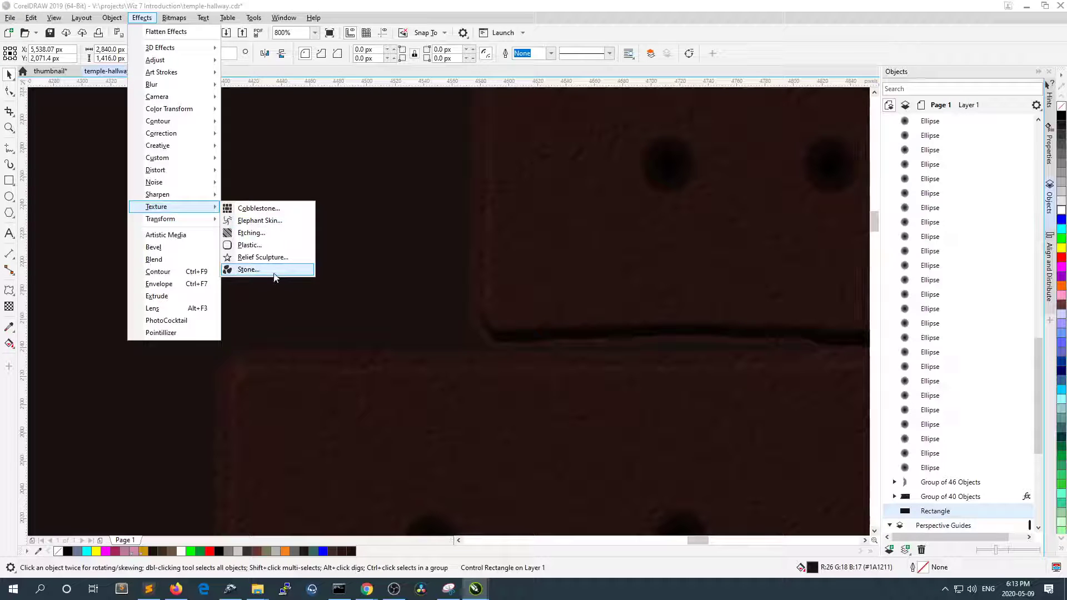
left_click(274, 270)
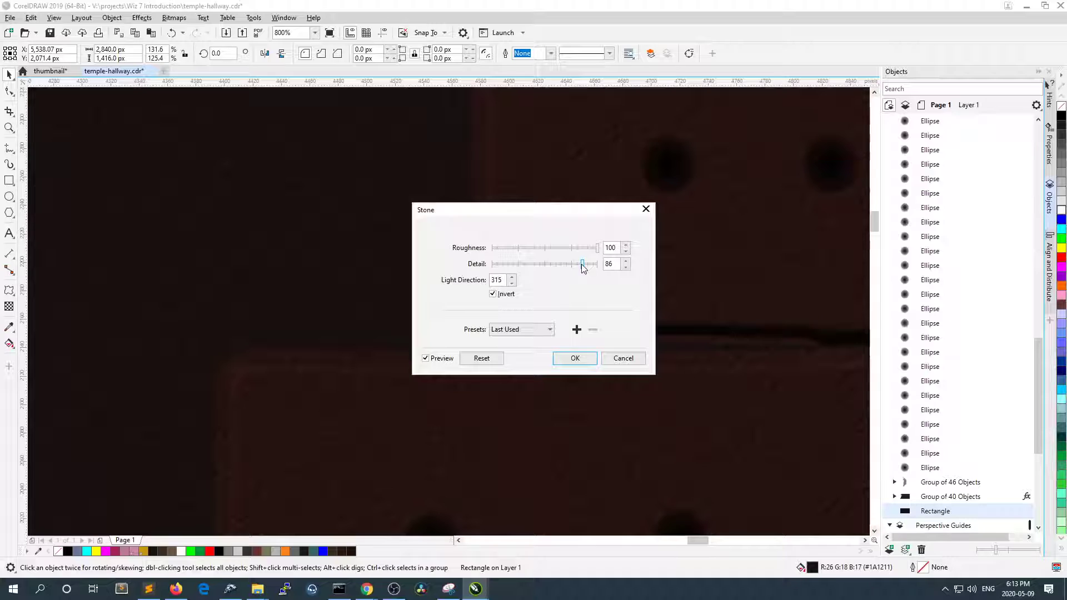
left_click_drag(590, 265, 605, 268)
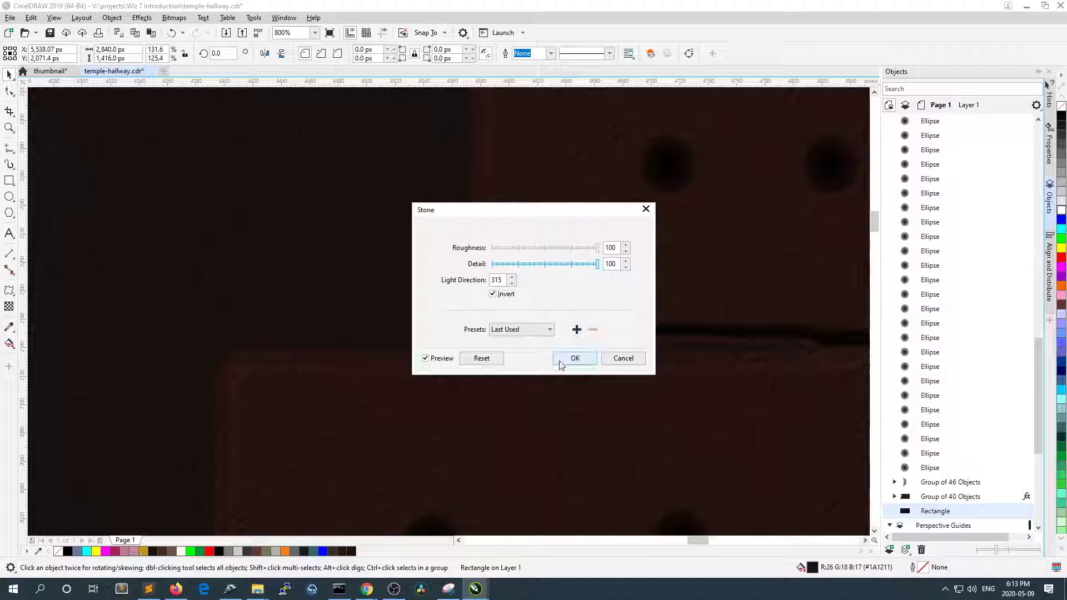
left_click(562, 248)
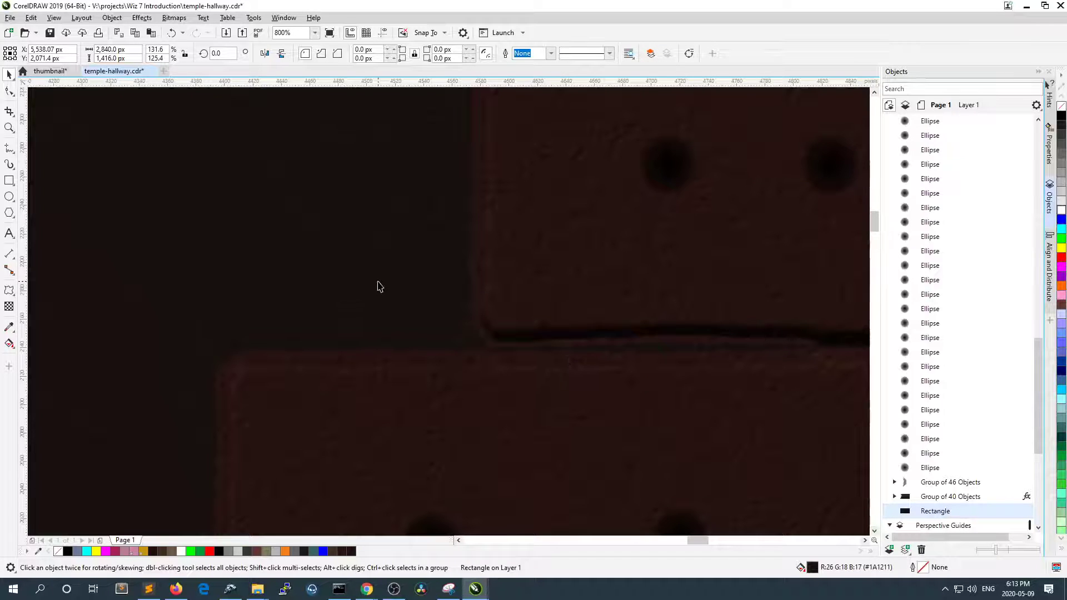
scroll(376, 286, "down", 4)
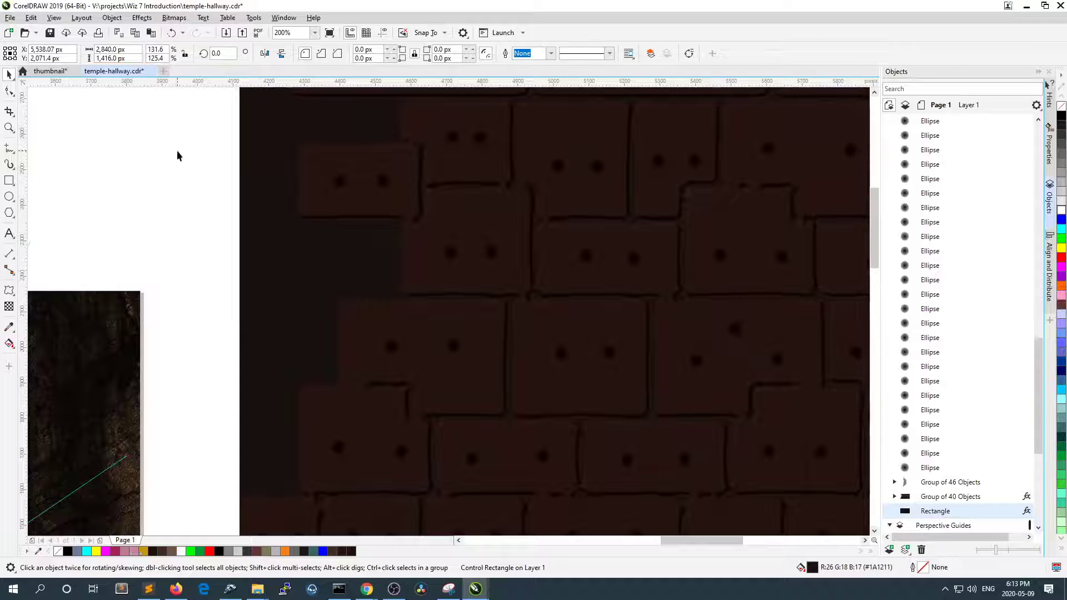
left_click(178, 155)
scroll(219, 194, "down", 1)
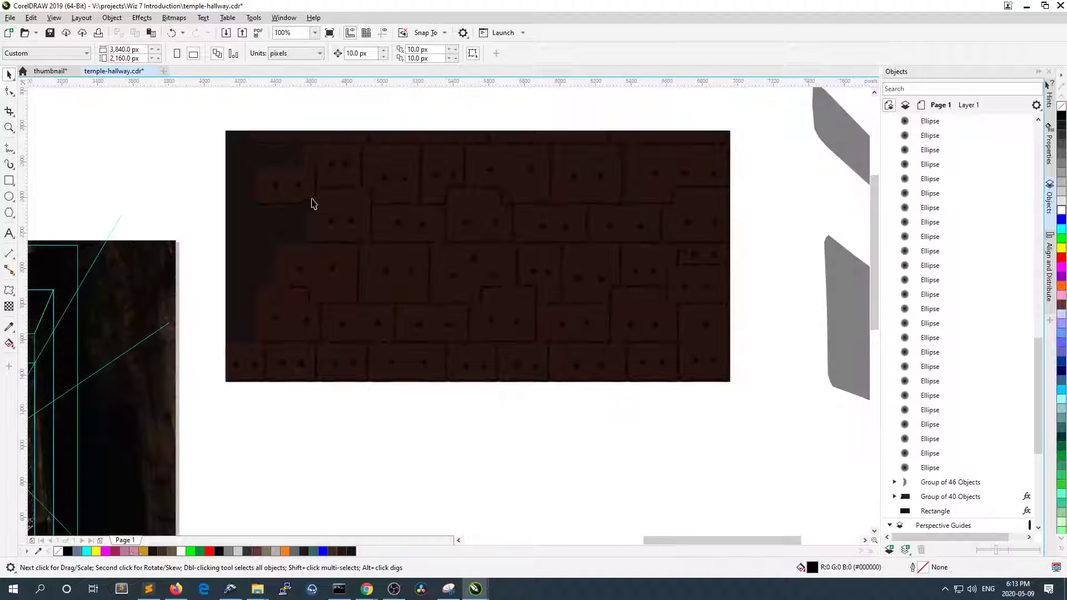
- Select the brick wall's holes, bricks and background rectangle together, group them into one object and deselect it
left_click_drag(213, 113, 741, 434)
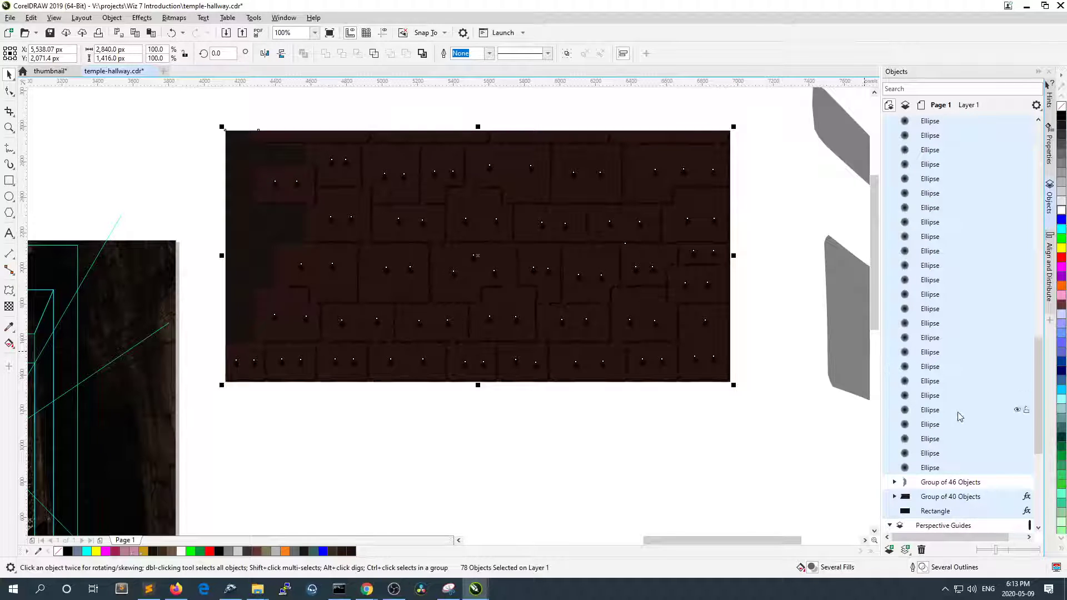
scroll(964, 388, "up", 2)
left_click_drag(1042, 400, 1043, 213)
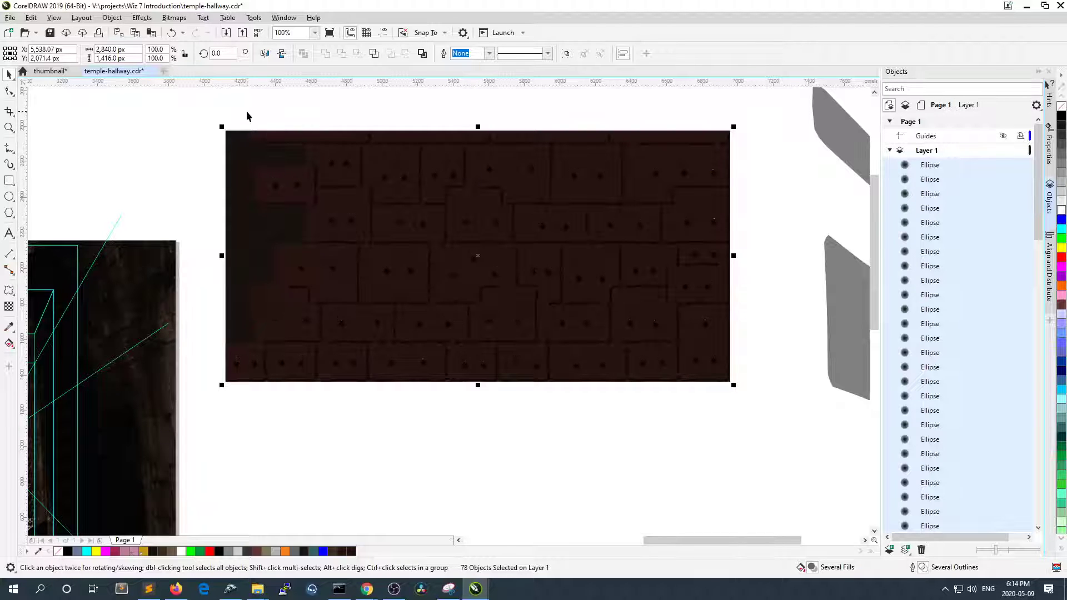
key("ctrl+F4")
key("Num_Lock")
left_click(592, 321)
left_click_drag(209, 122, 734, 429)
left_click(113, 18)
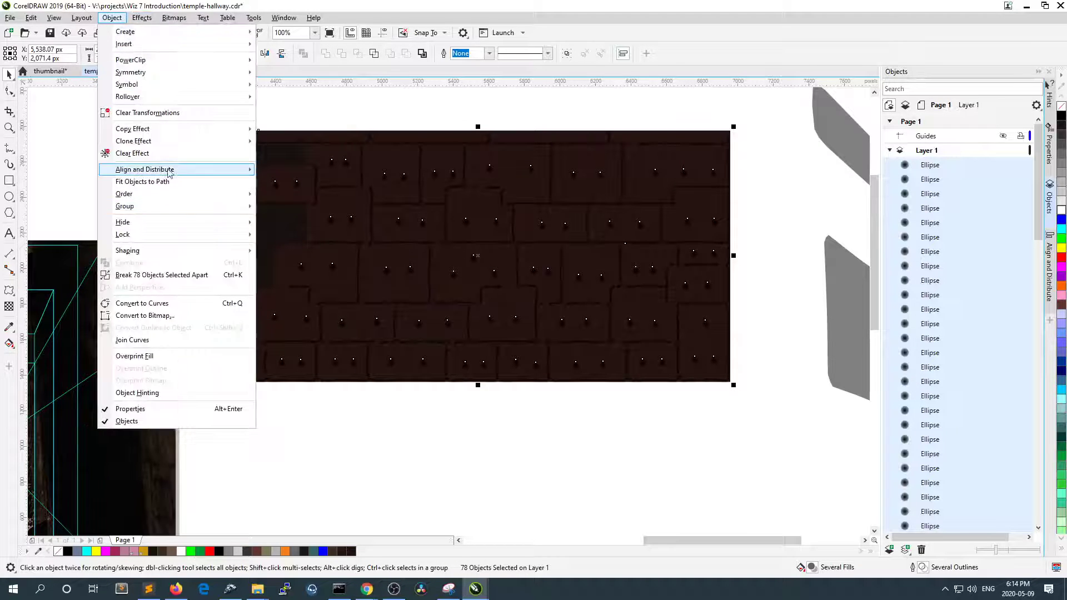
mouse_move(164, 208)
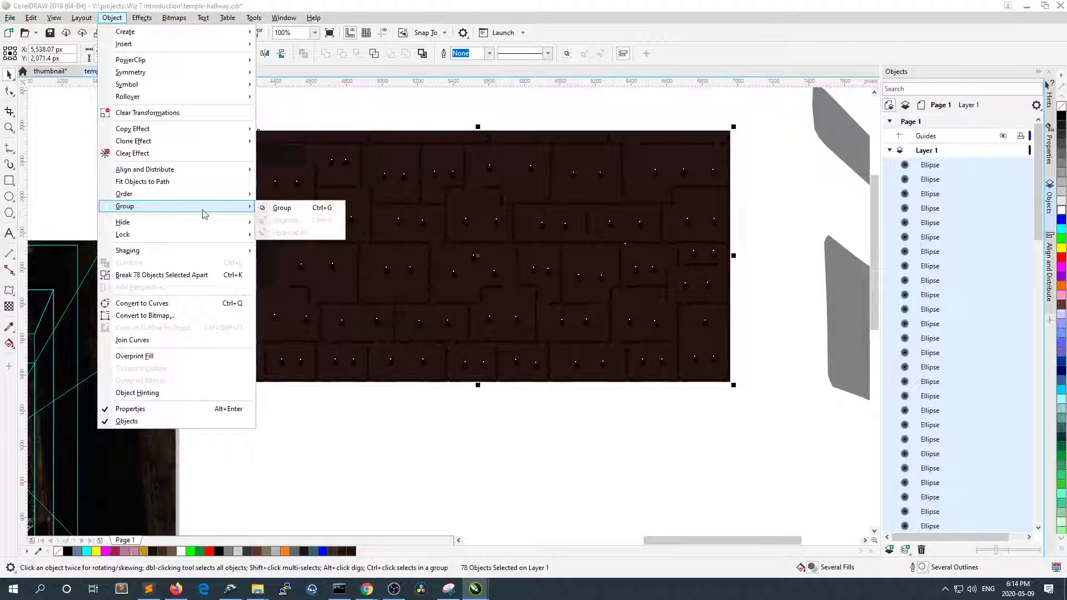
left_click(289, 209)
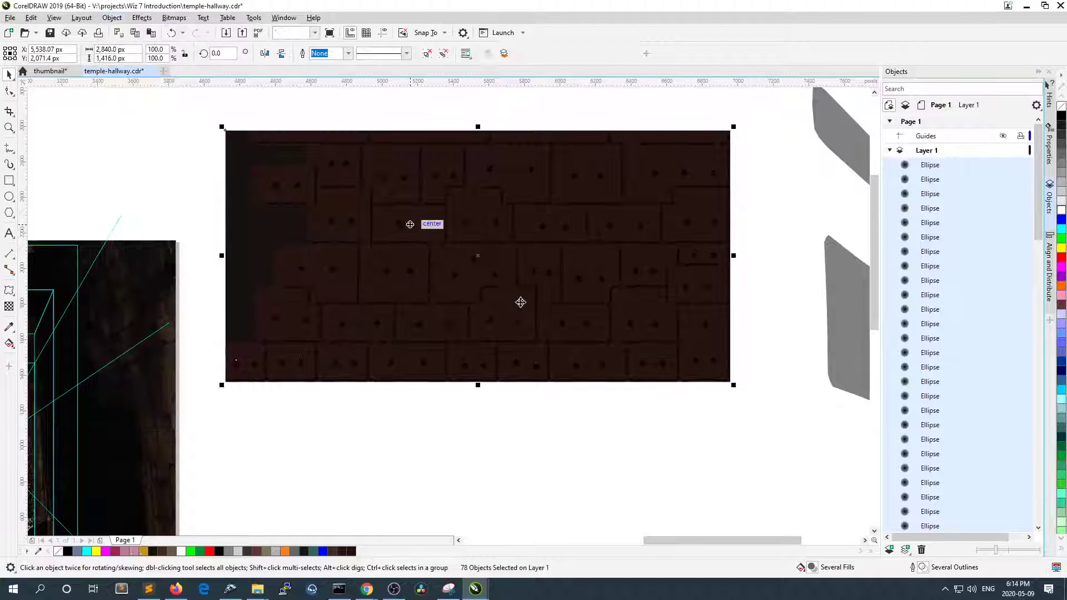
left_click(204, 162)
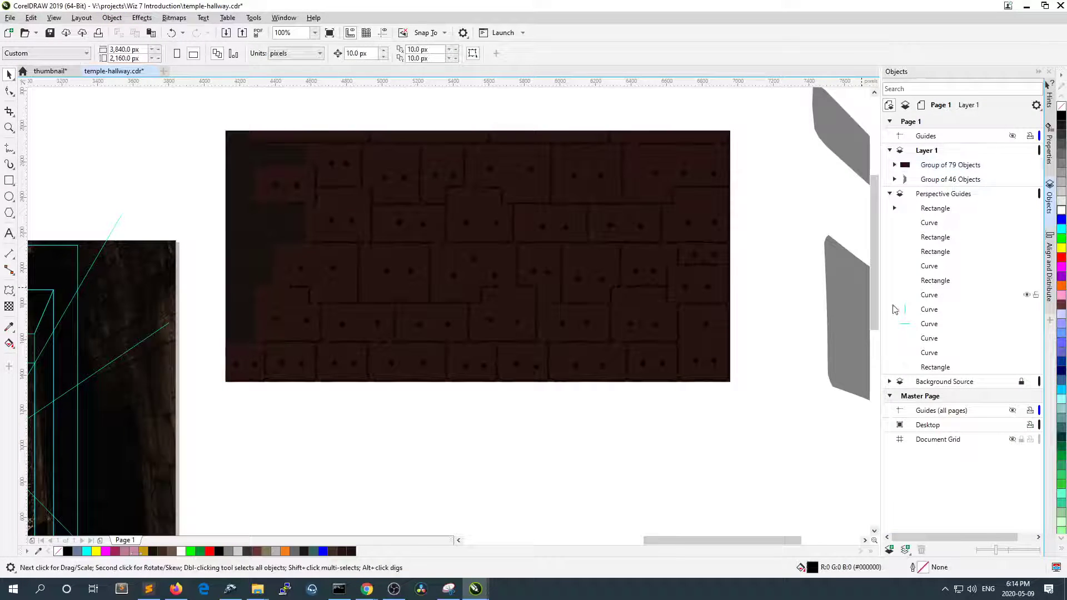
- Check what the new wall group contains by hiding it and showing it again
left_click(969, 166)
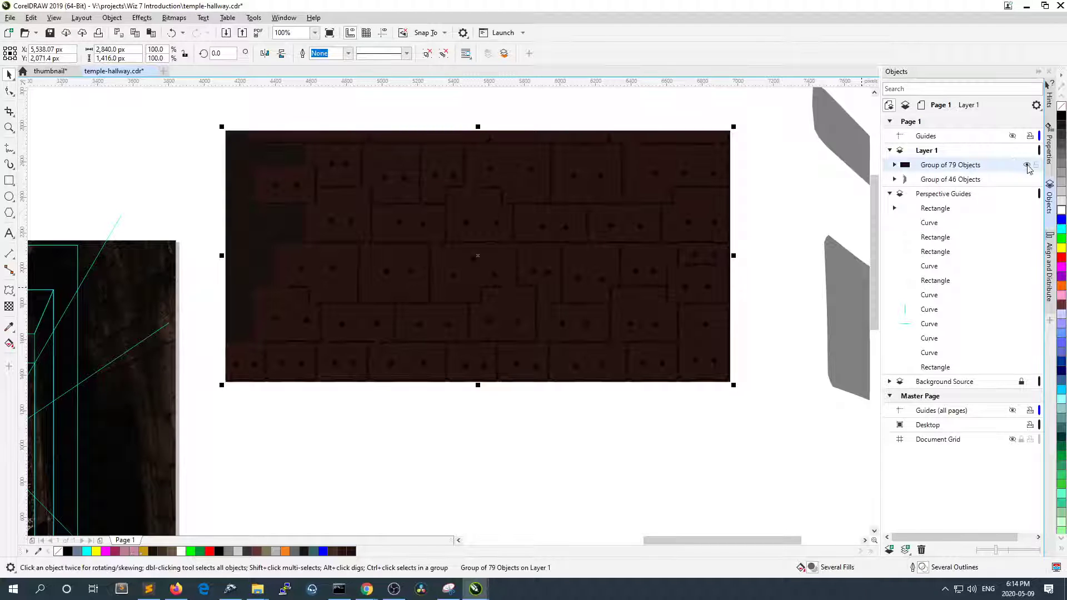
left_click(1028, 166)
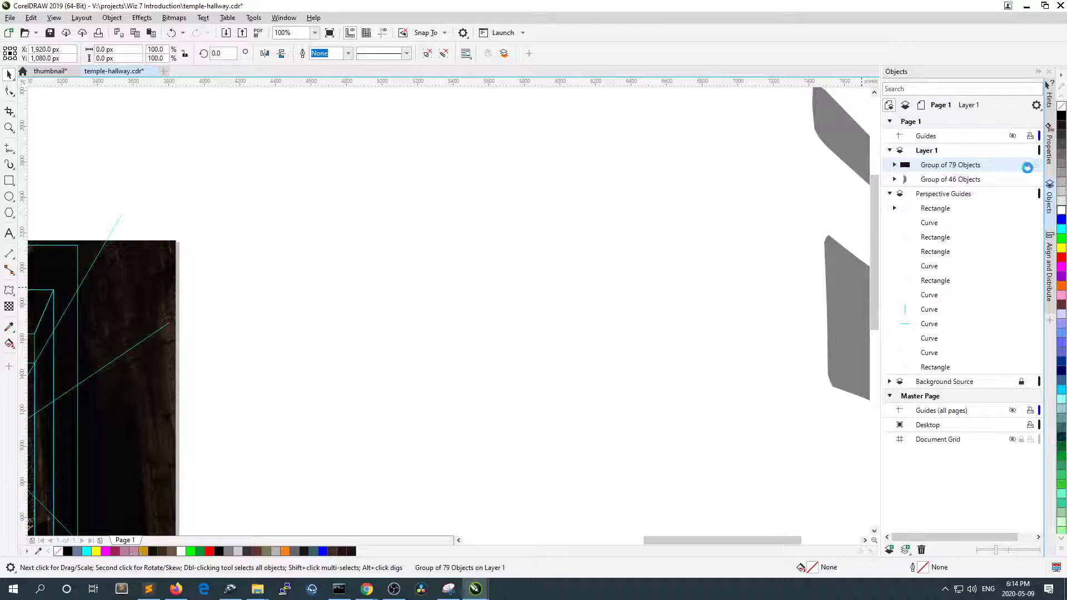
left_click(1027, 167)
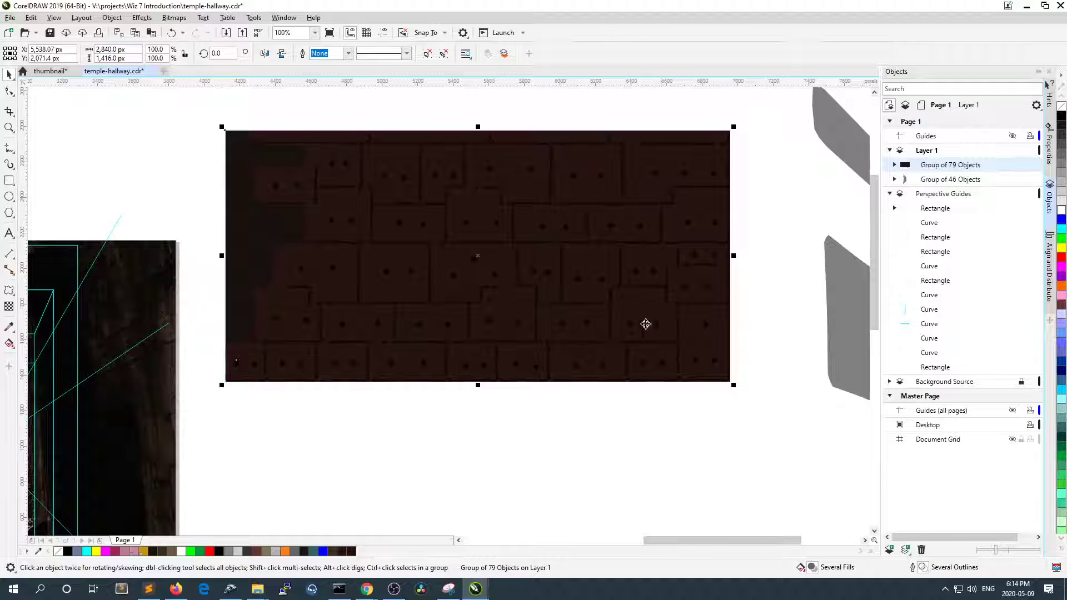
- Examine the stone texture, joints and dark holes of the grouped brick wall at close range
scroll(547, 198, "up", 2)
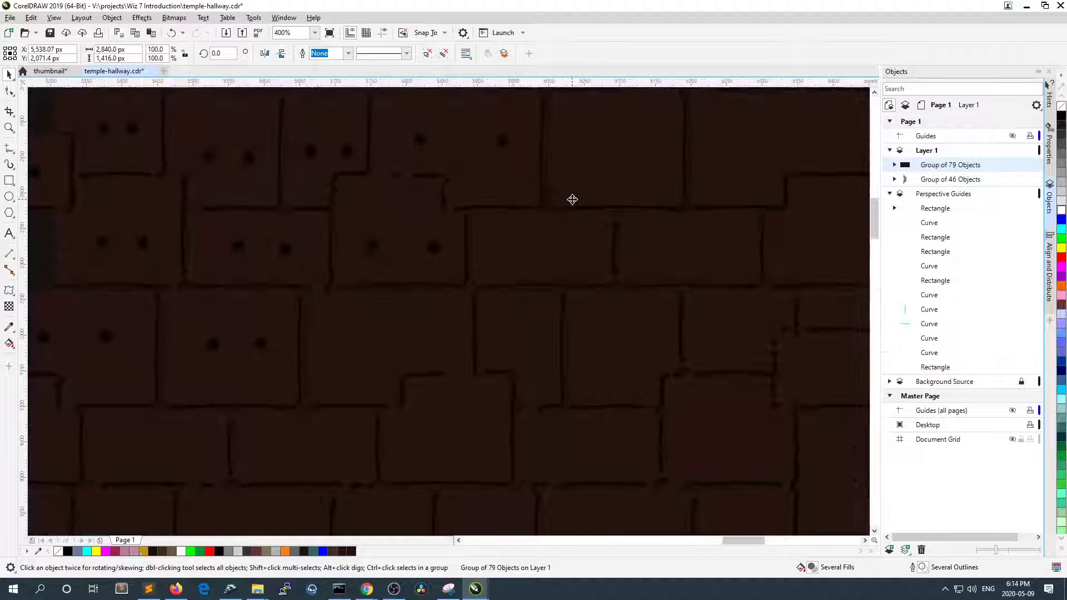
scroll(570, 221, "up", 1)
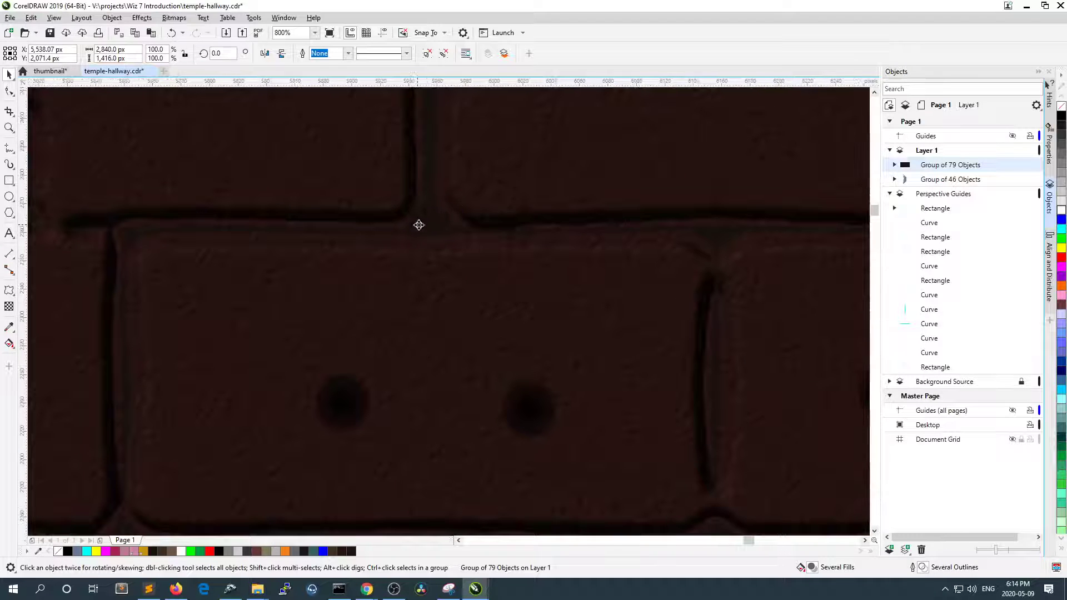
scroll(421, 205, "up", 1)
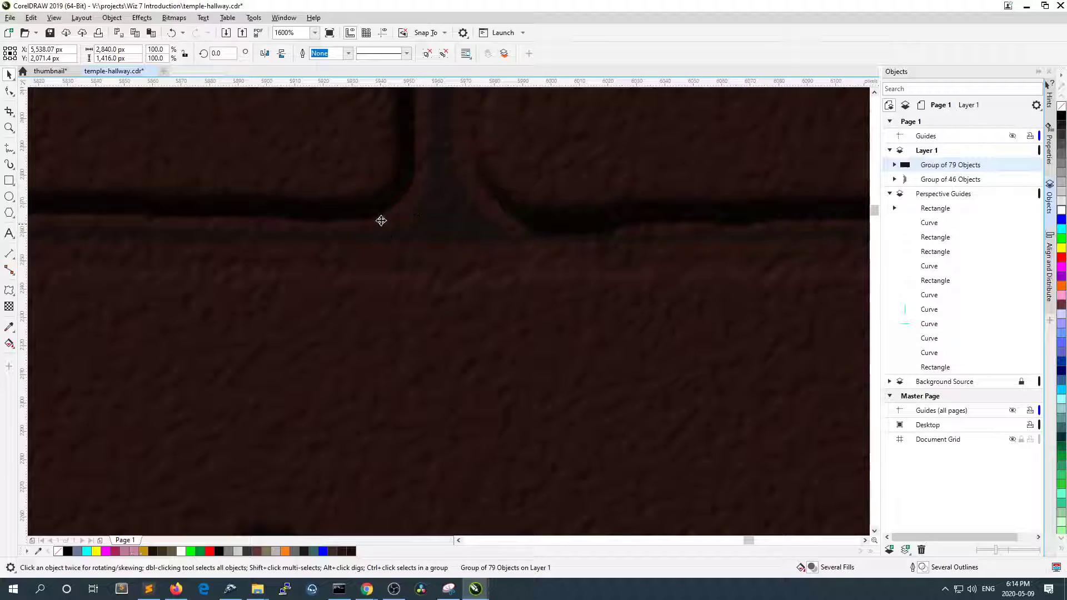
scroll(450, 242, "down", 3)
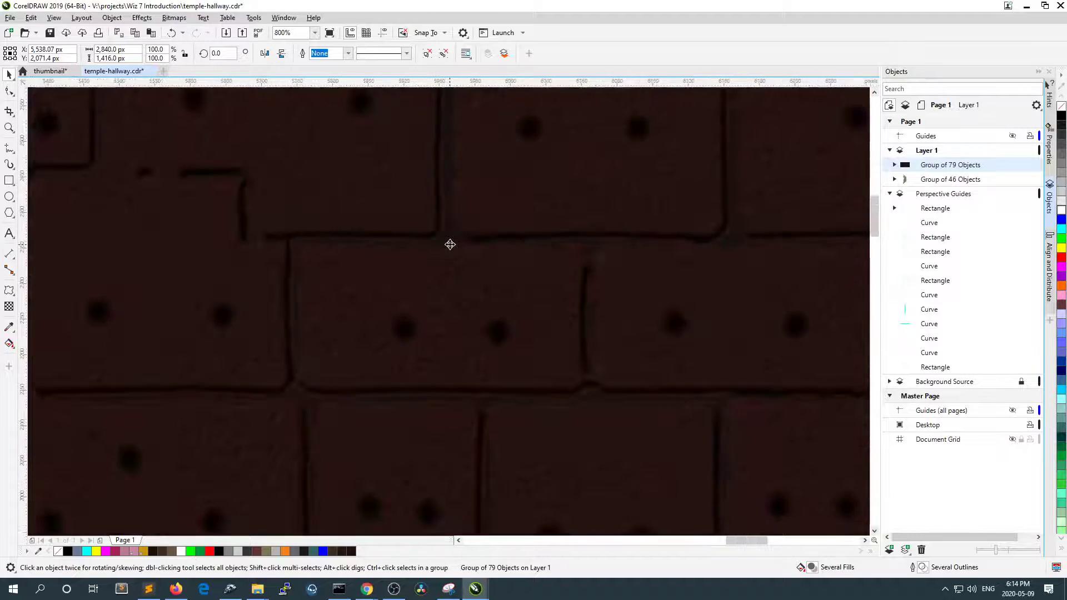
scroll(450, 243, "down", 1)
scroll(450, 243, "up", 1)
scroll(450, 243, "down", 1)
scroll(385, 331, "up", 3)
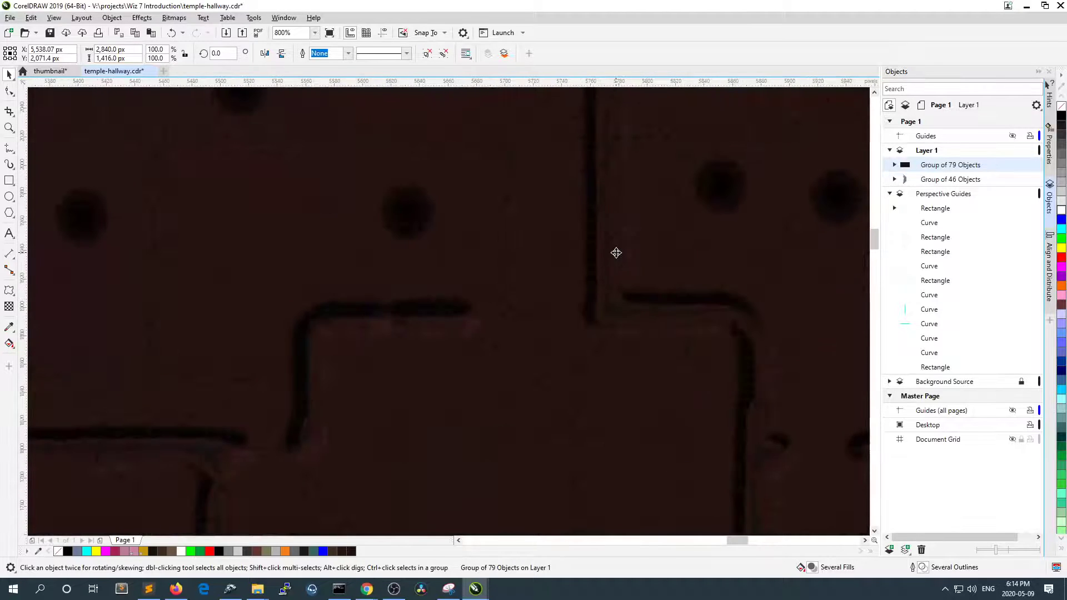
scroll(617, 253, "up", 1)
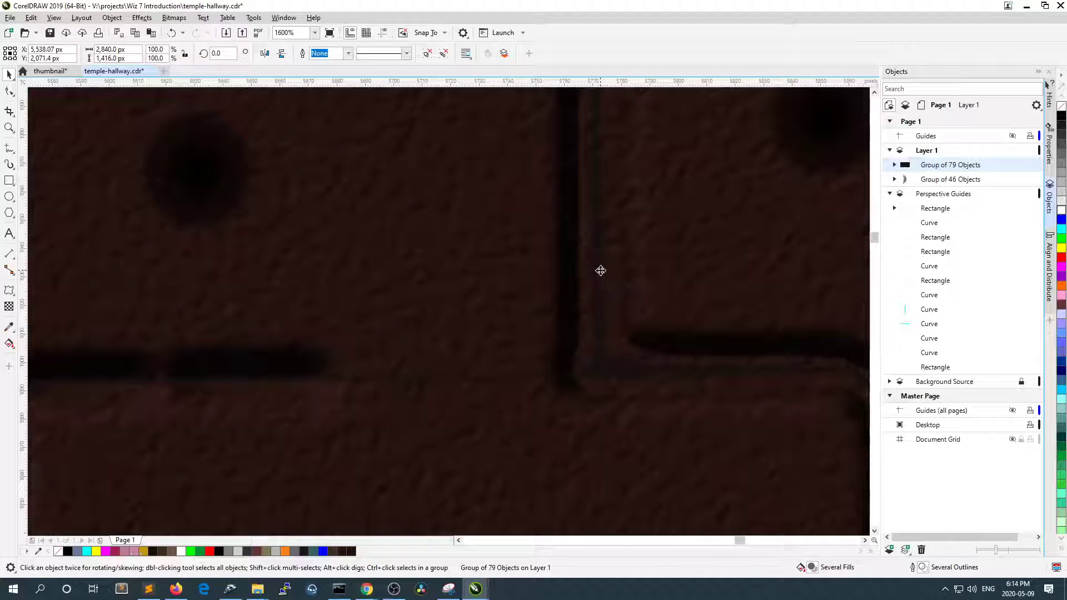
scroll(601, 271, "down", 3)
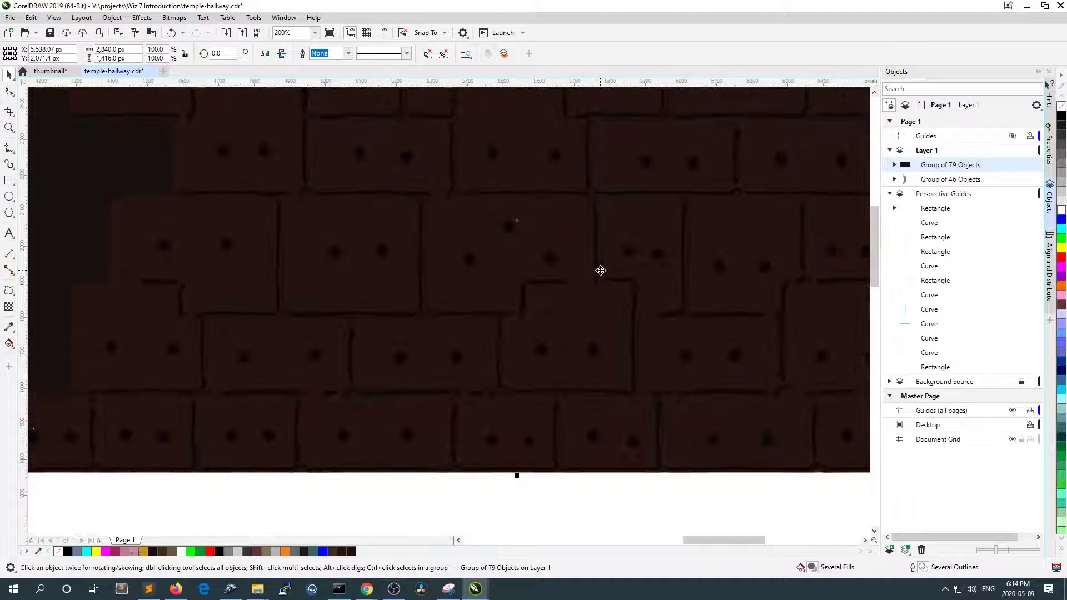
scroll(228, 183, "down", 1)
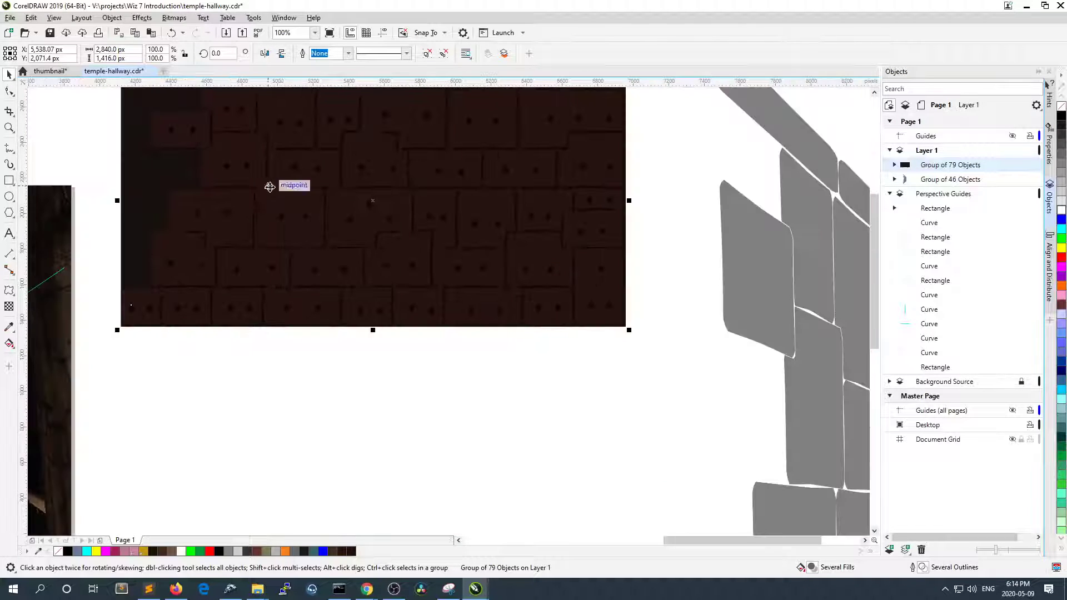
left_click(565, 406)
scroll(493, 283, "down", 1)
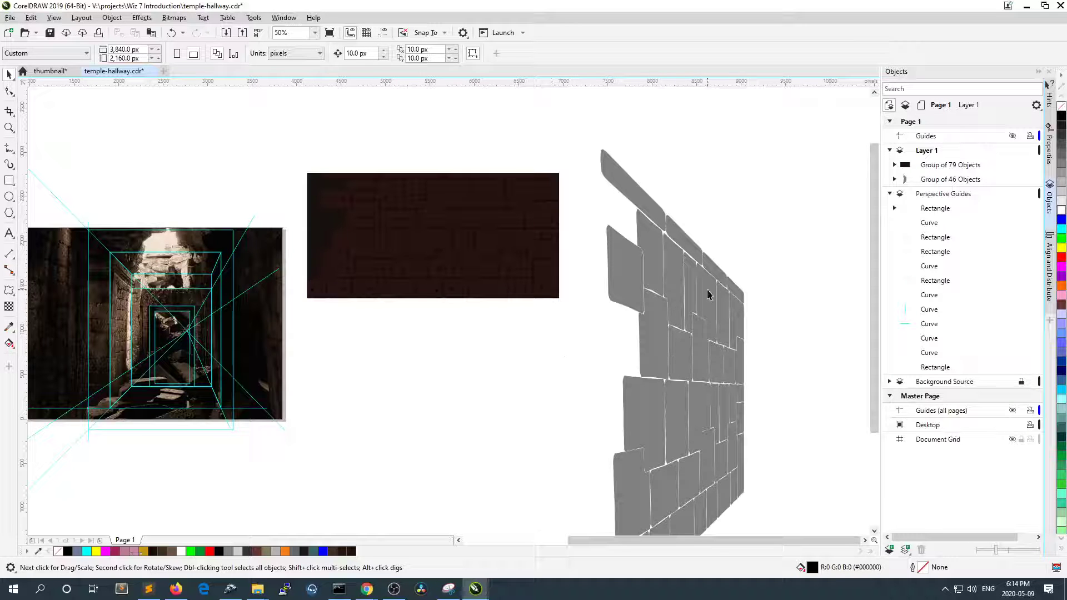
- Move the brick wall group over the left part of the hallway photo and stretch its height to about 1,827 px
left_click(489, 229)
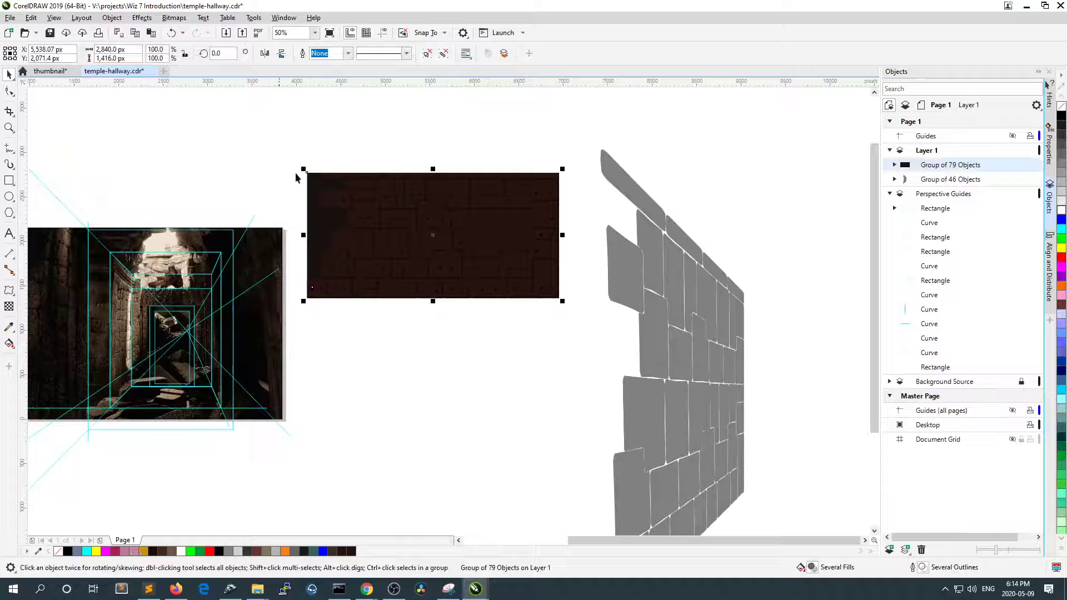
scroll(606, 550, "left", 5)
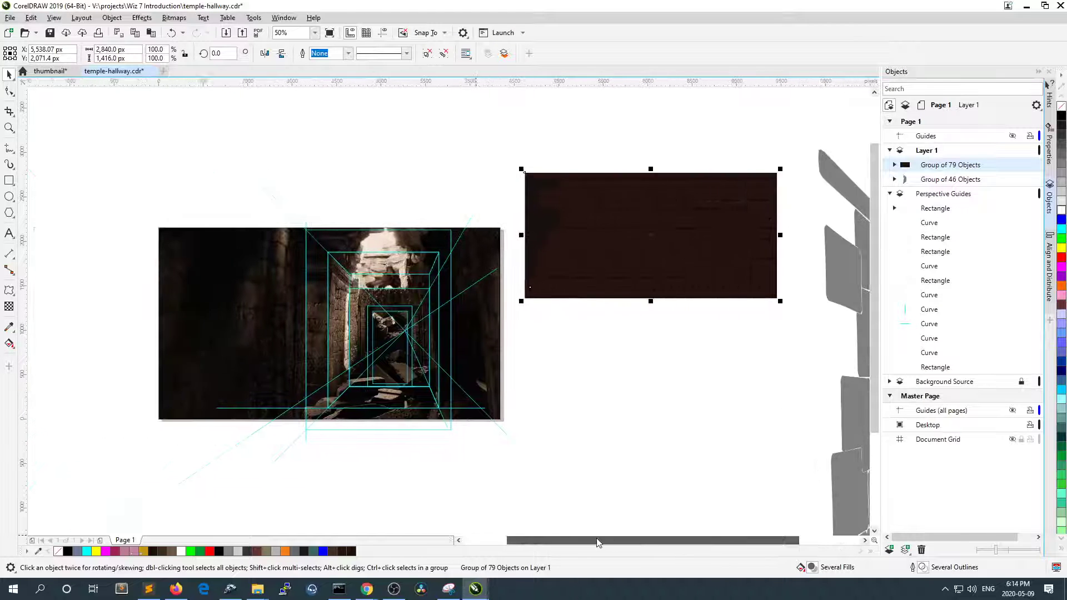
left_click_drag(672, 203, 187, 300)
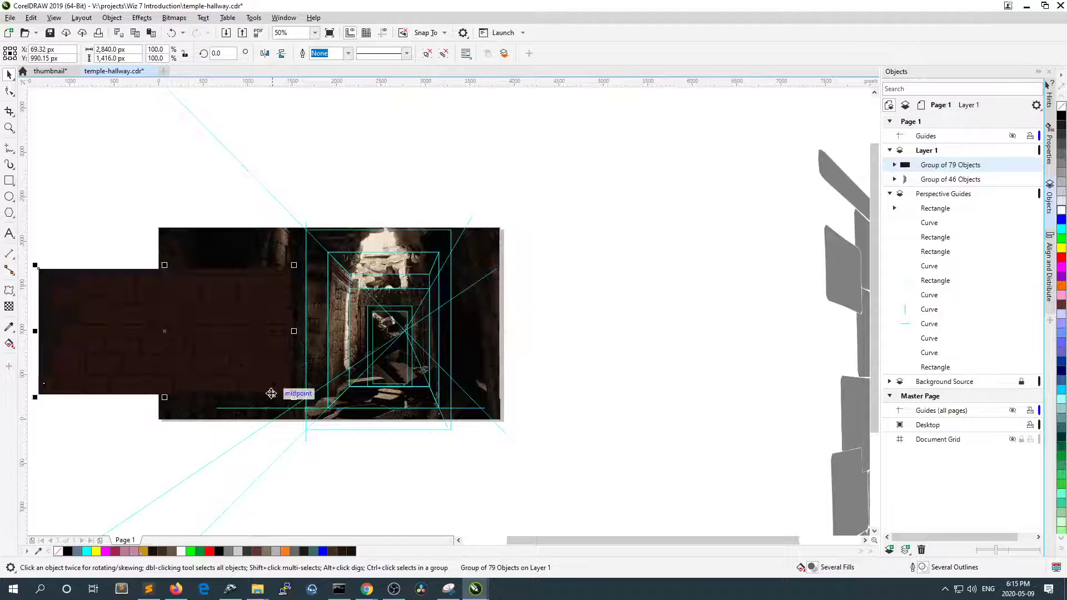
left_click_drag(165, 399, 202, 428)
- Align the wall group's lower right corner with the perspective guide corner and stretch it upward to about 2,183 px high
scroll(286, 429, "up", 2)
scroll(307, 450, "up", 1)
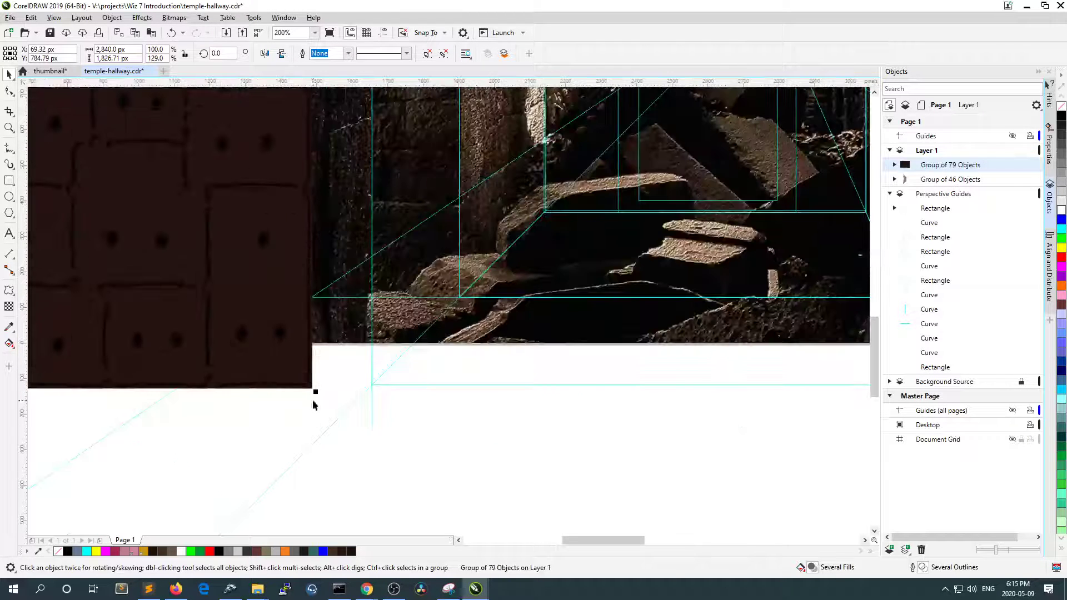
left_click_drag(293, 356, 370, 385)
scroll(384, 397, "down", 2)
scroll(296, 221, "up", 1)
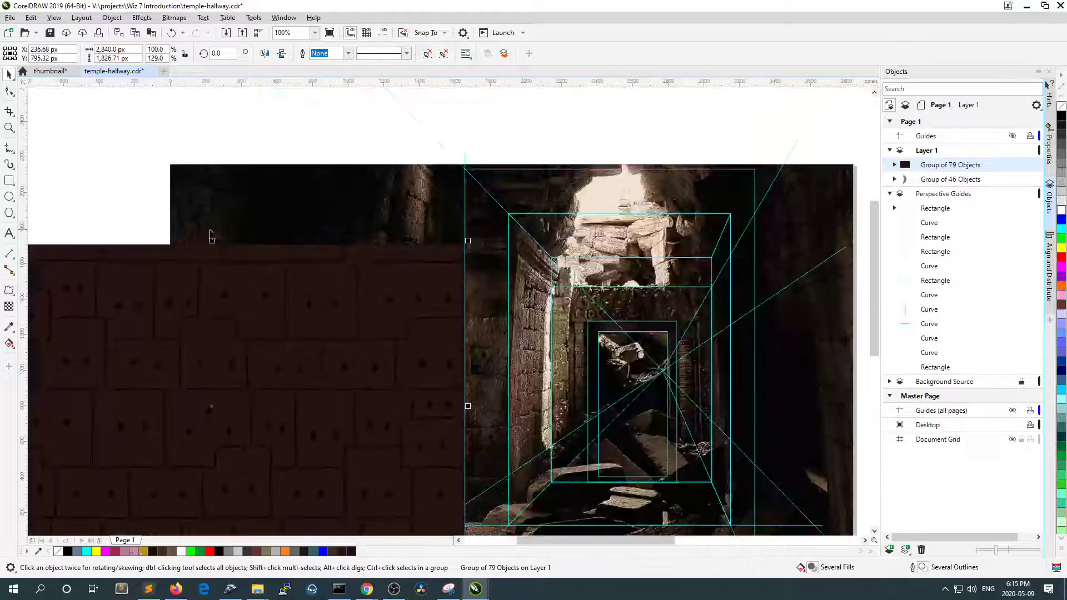
left_click_drag(211, 239, 464, 168)
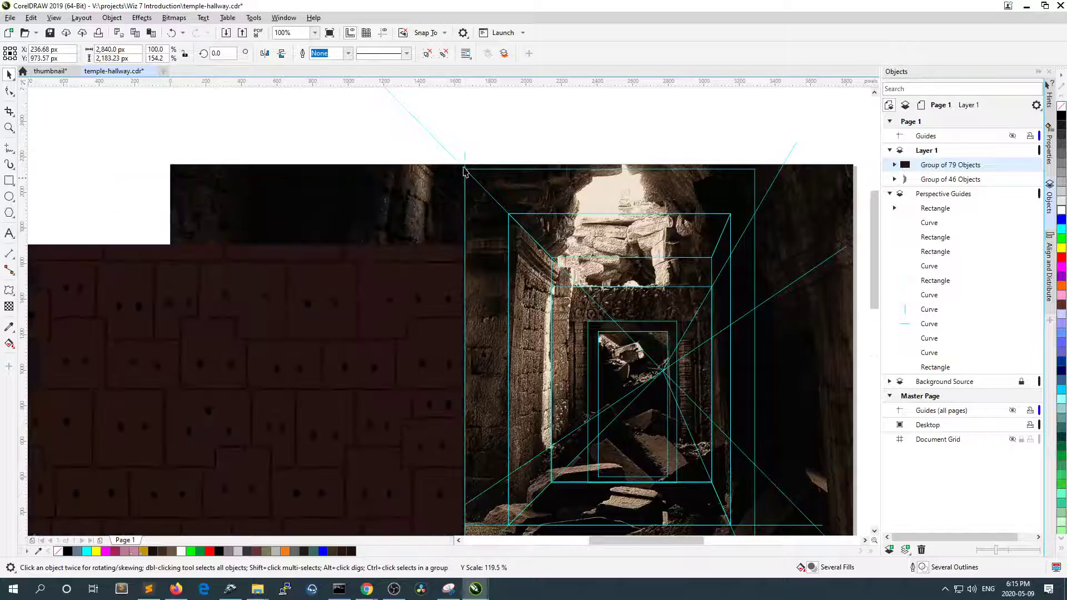
- Try to resize the wall group from its upper right corner towards the guide intersection and undo the scaling
scroll(464, 167, "up", 2)
mouse_move(470, 222)
left_mouse_down()
mouse_move(465, 178)
mouse_move(474, 179)
mouse_move(448, 186)
mouse_move(470, 200)
left_mouse_up()
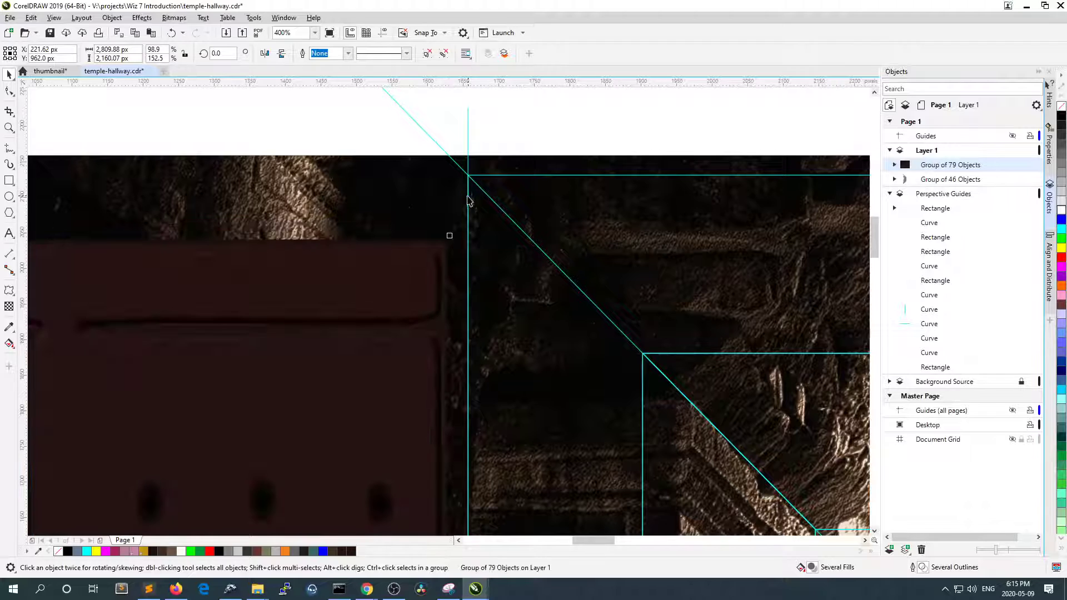
left_click(32, 17)
left_click(58, 33)
- Stretch the wall group's top edge up to the horizontal perspective guide, about 2,247 px high, and deselect it
scroll(351, 213, "down", 2)
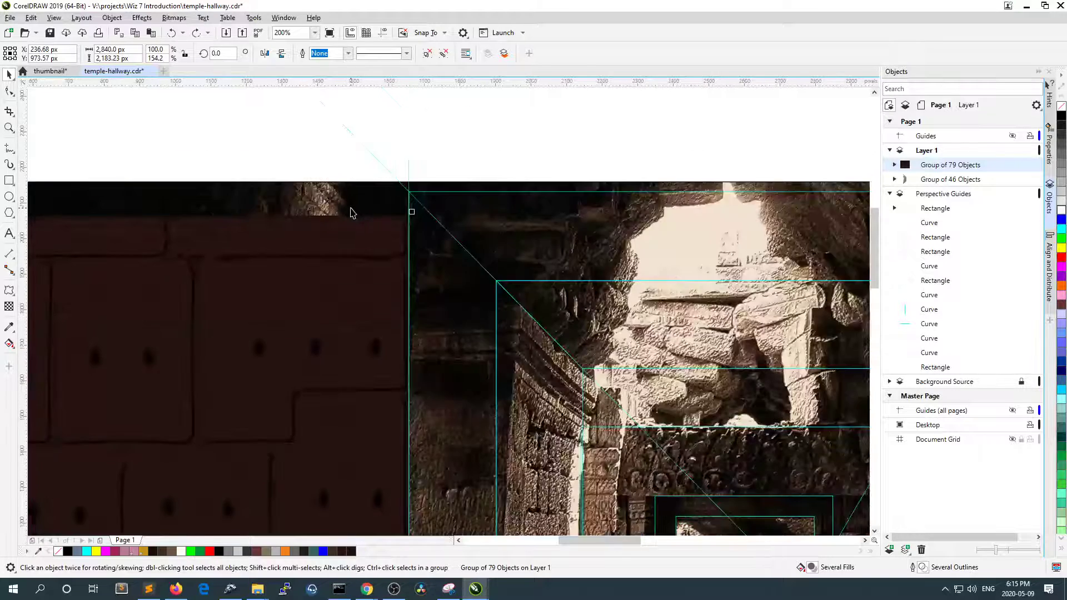
left_click_drag(129, 206, 132, 194)
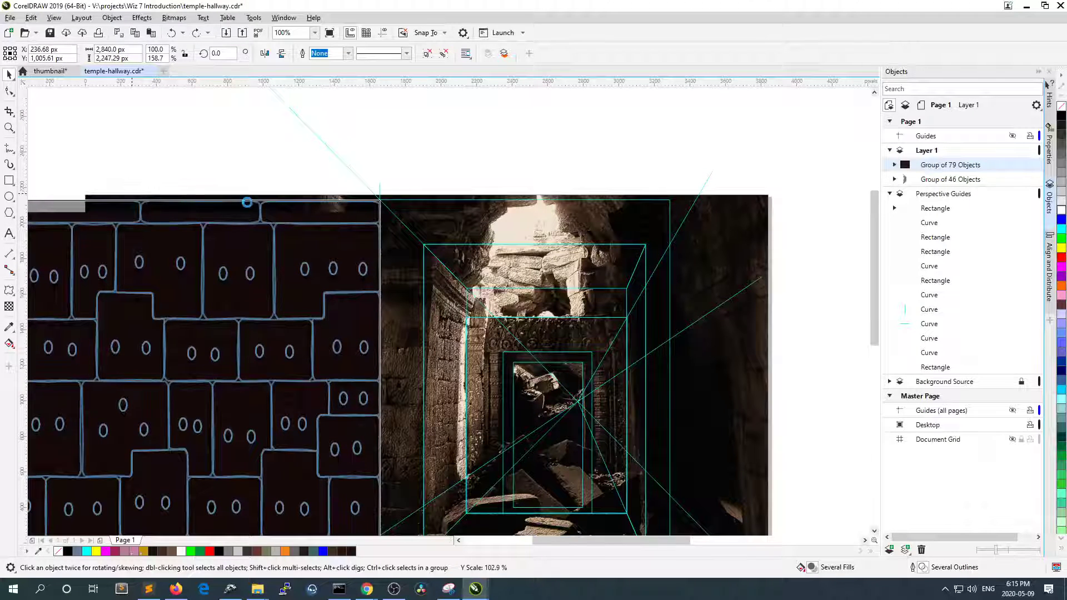
left_click(80, 120)
- Examine how the holes and joints of the brick wall look after the vertical stretch
scroll(202, 152, "down", 2)
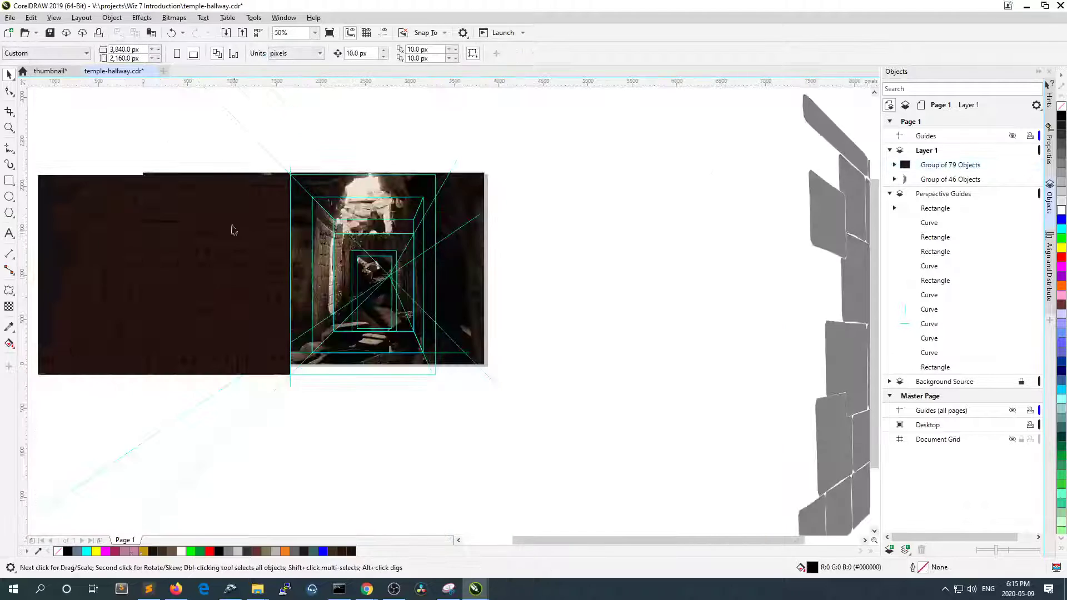
scroll(101, 262, "up", 2)
scroll(202, 243, "up", 2)
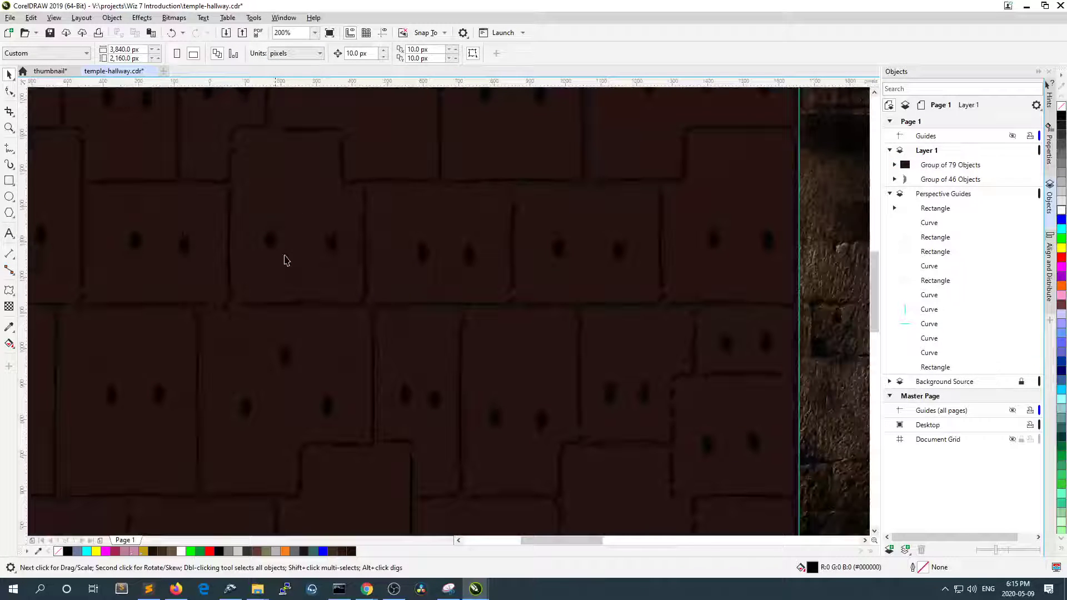
scroll(324, 245, "up", 1)
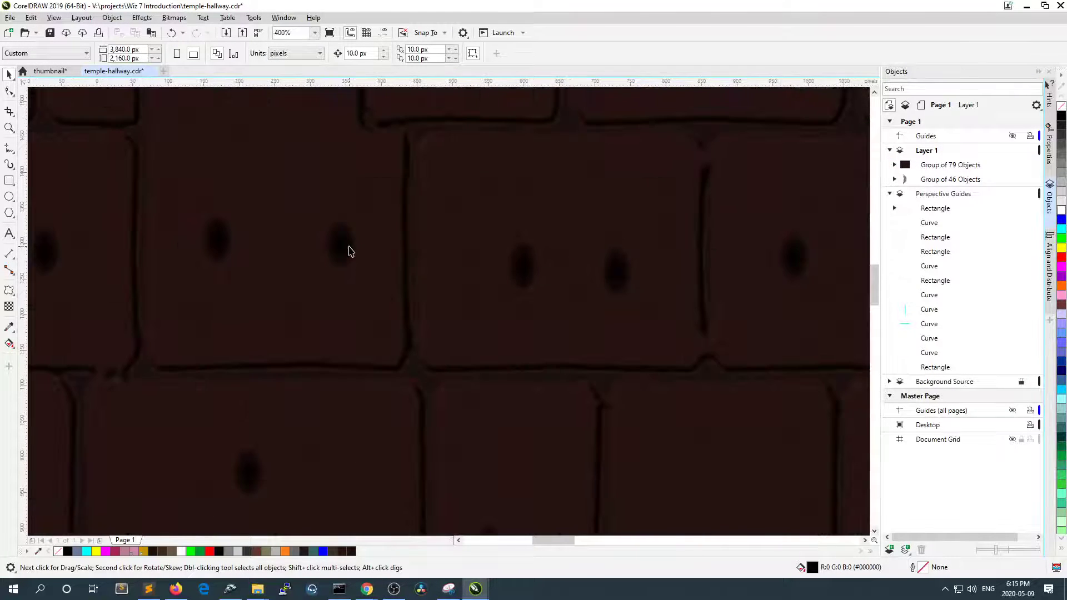
scroll(350, 251, "down", 2)
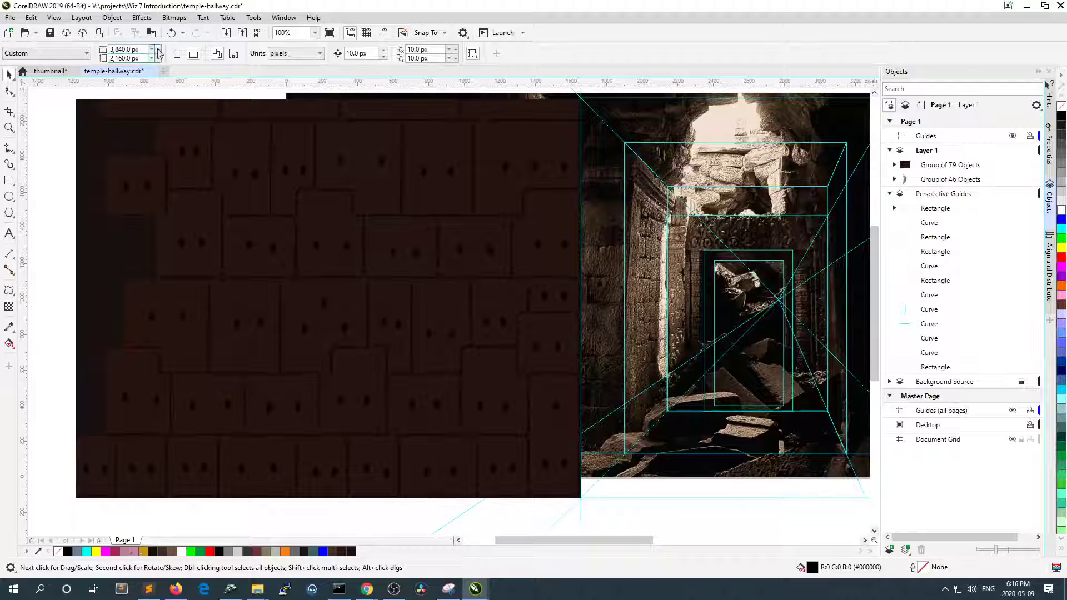
left_click(114, 18)
mouse_move(112, 18)
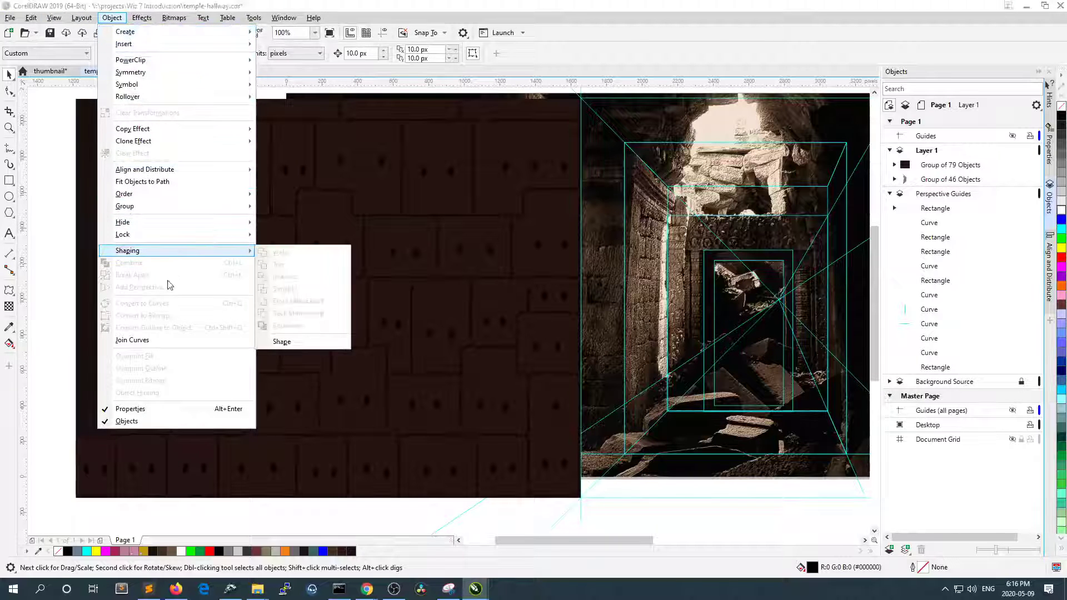
left_click(222, 3)
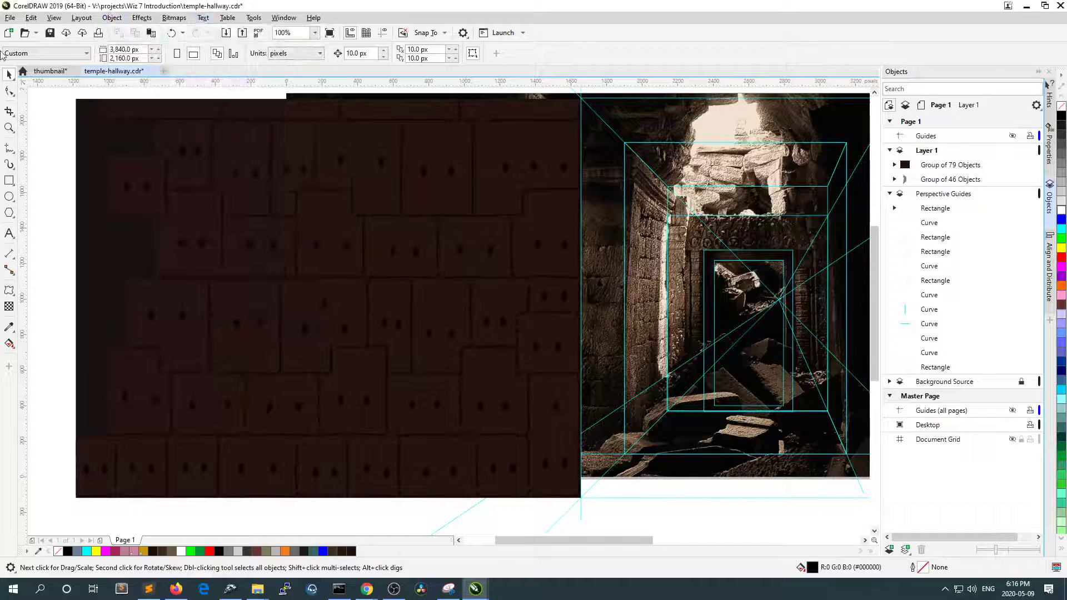
- Select the stretched brick wall group and add a perspective effect to it
left_click(203, 178)
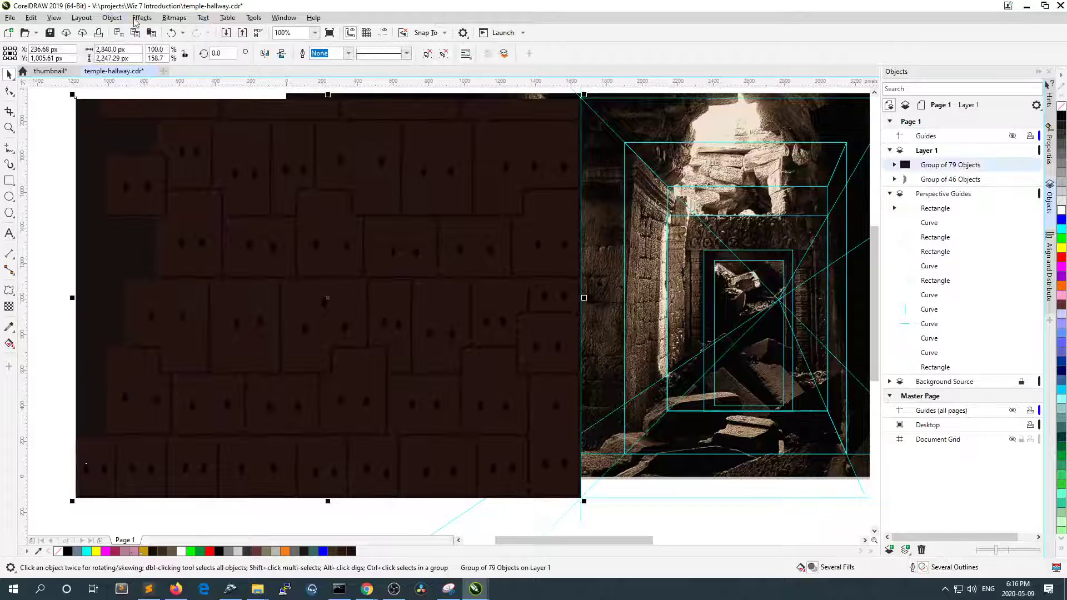
left_click(112, 17)
left_click(144, 217)
scroll(417, 295, "down", 2)
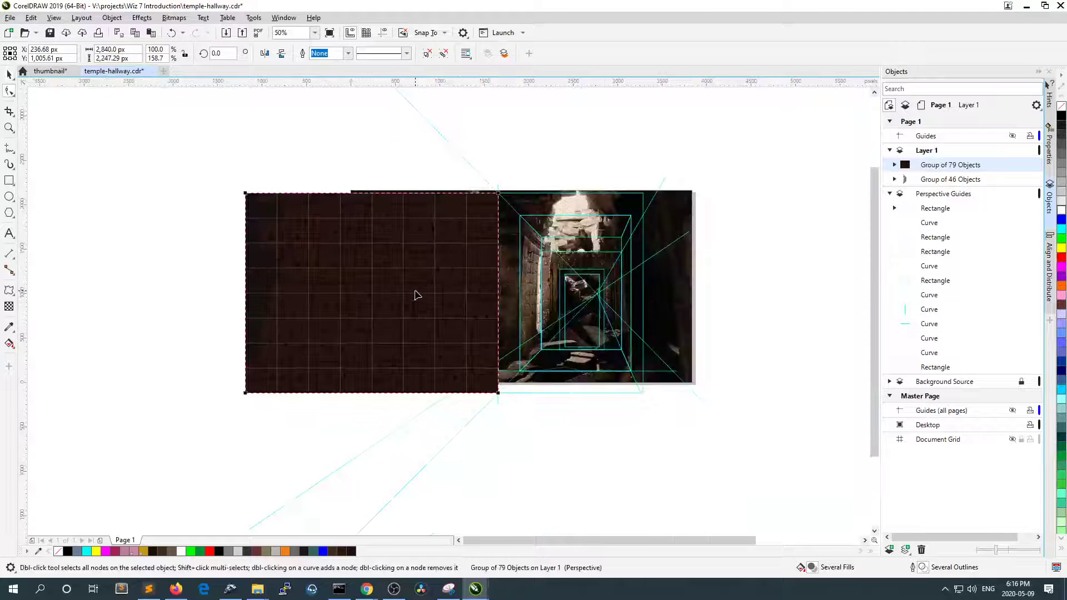
- Try to raise the wall group's upper outer perspective corner towards the diagonal perspective guide
left_click_drag(875, 283, 871, 250)
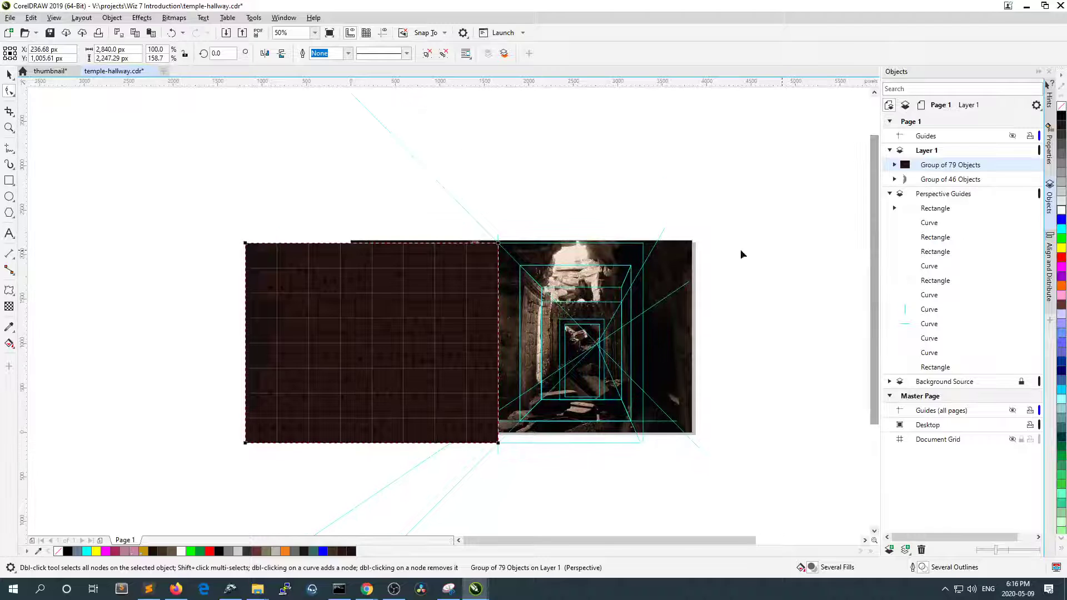
left_click_drag(246, 242, 245, 161)
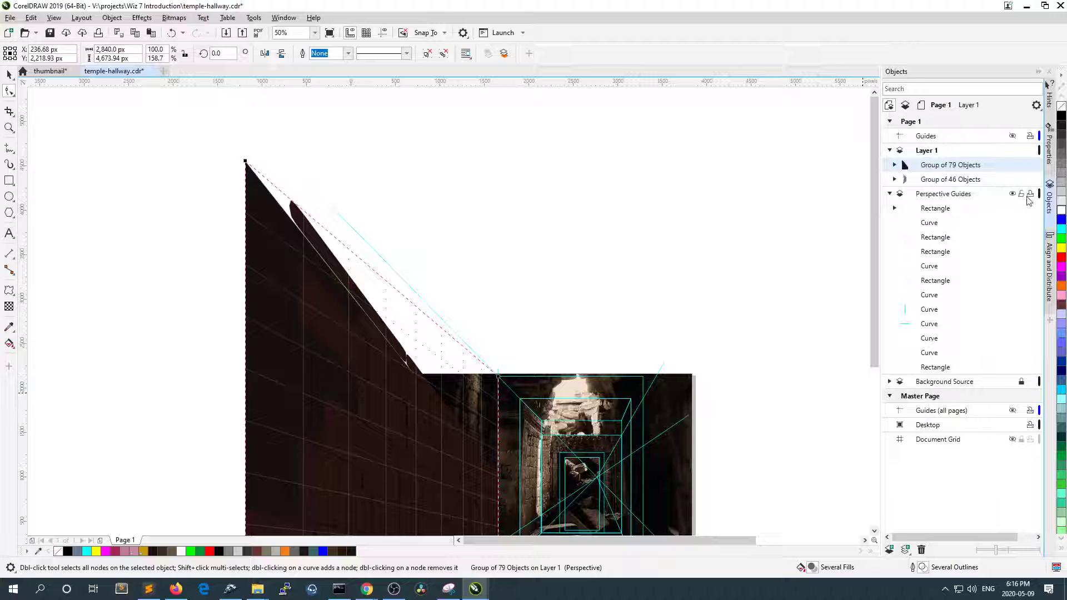
- Select the upper diagonal perspective guide and scale it outwards past the wall's far corner, to about 5,847 by 5,961 px
left_click(941, 254)
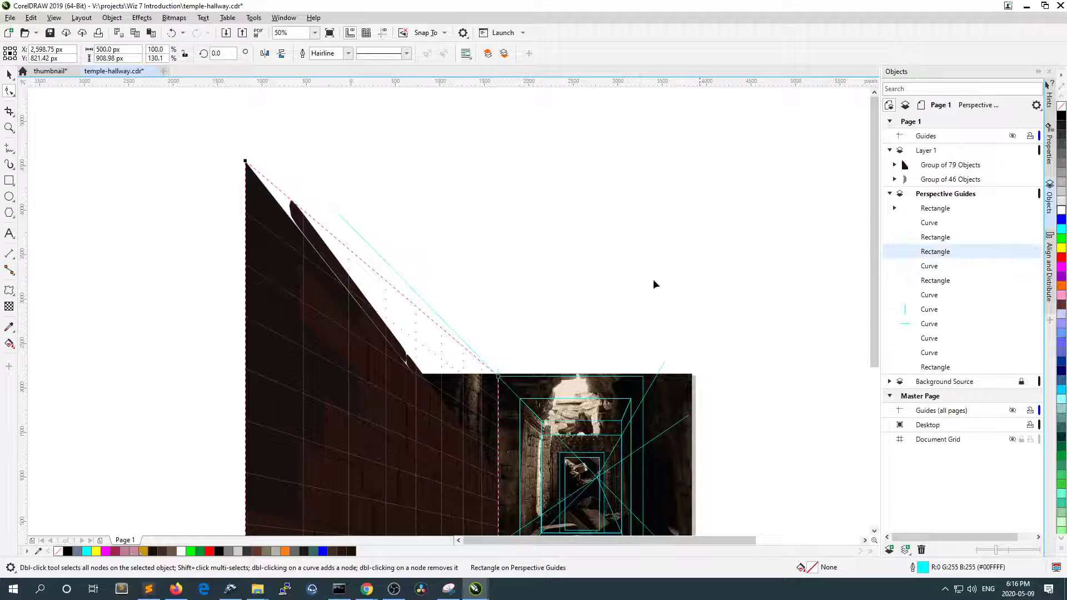
scroll(590, 311, "down", 2)
scroll(592, 390, "up", 2)
key("space")
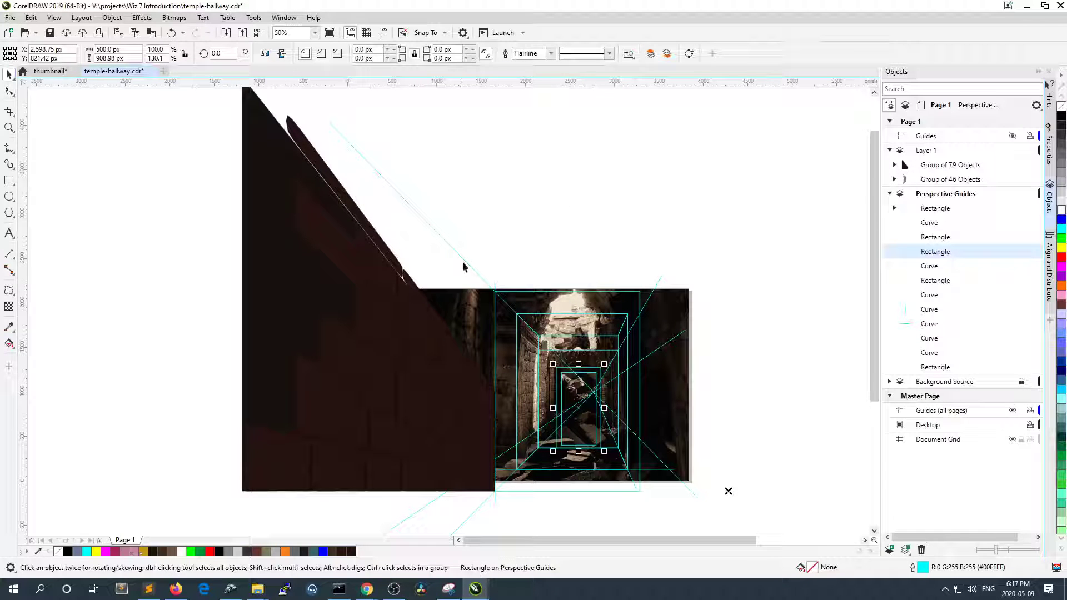
left_click(464, 264)
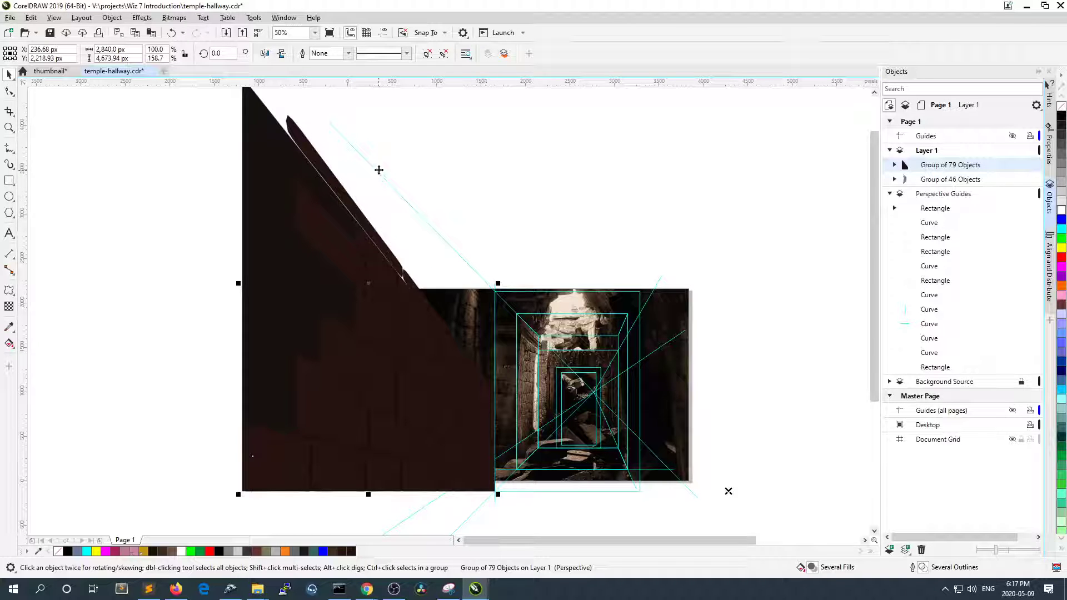
left_click(453, 230)
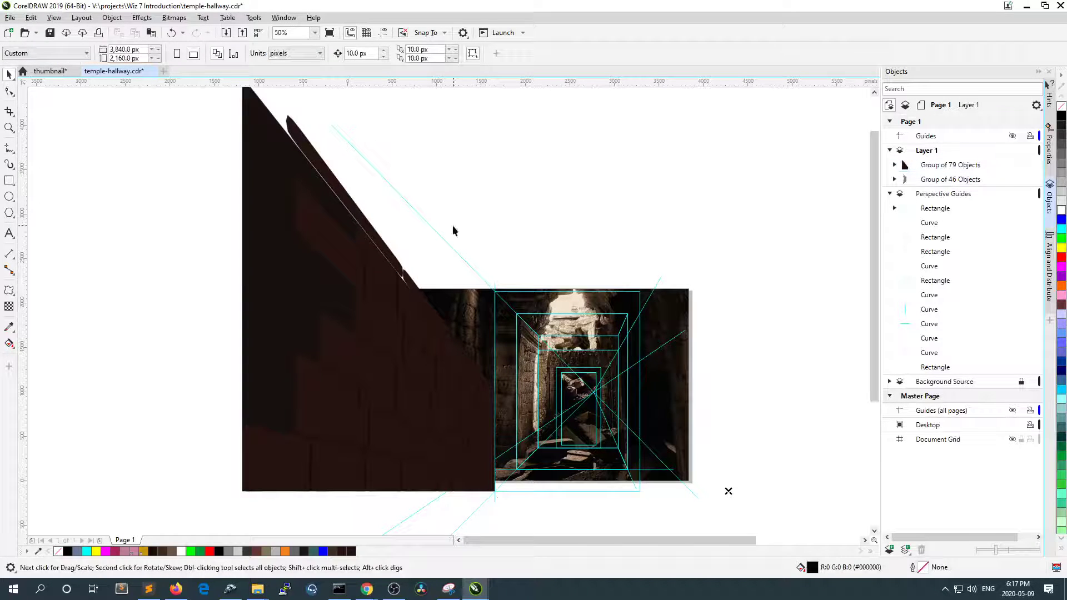
left_click(493, 290)
scroll(450, 235, "down", 2)
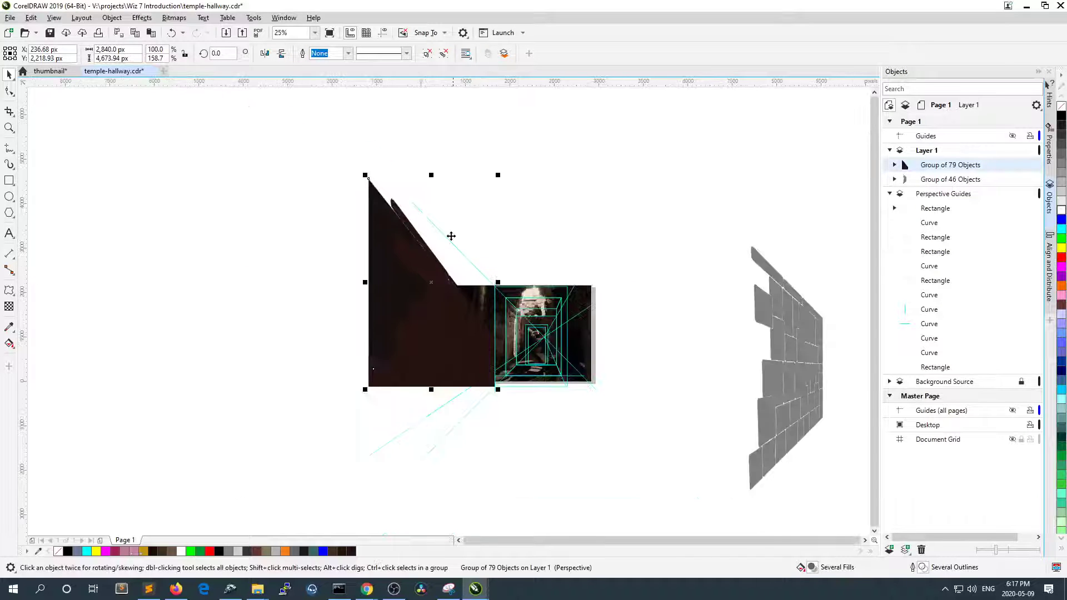
scroll(441, 224, "up", 2)
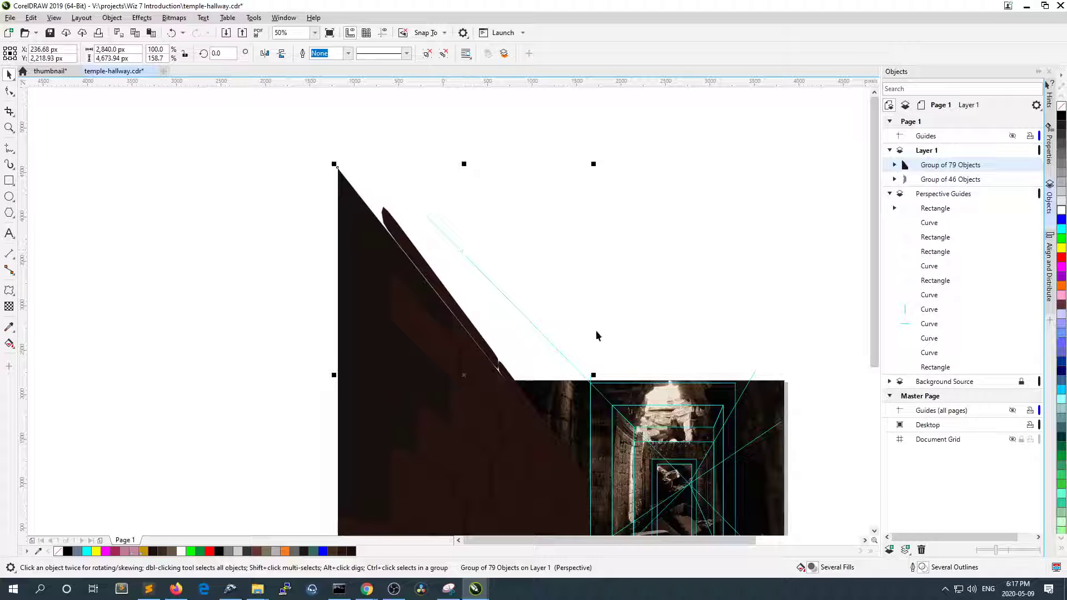
left_click(665, 337)
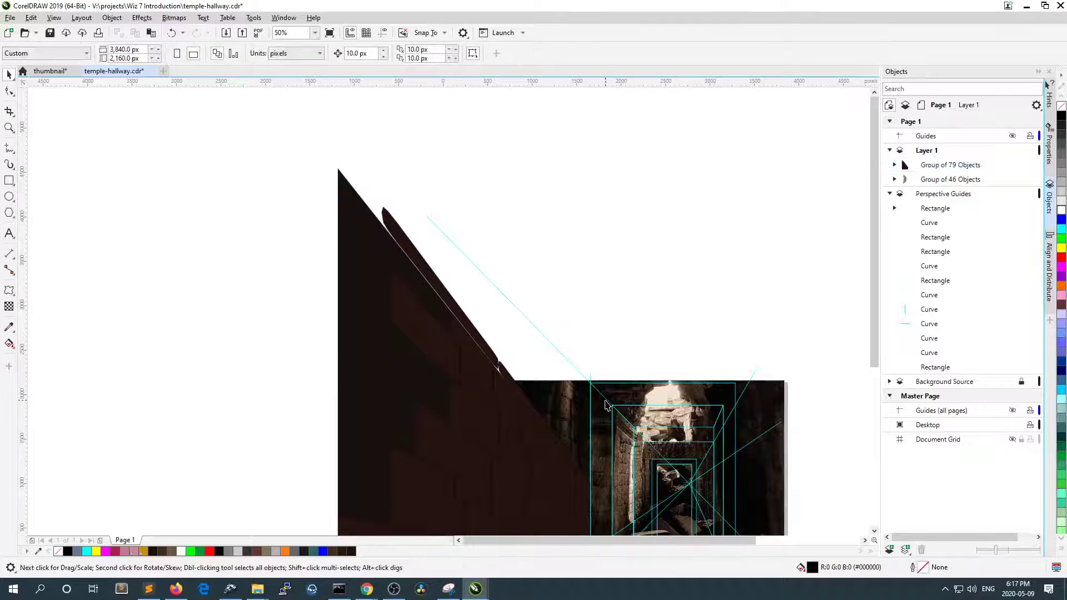
left_click(606, 404)
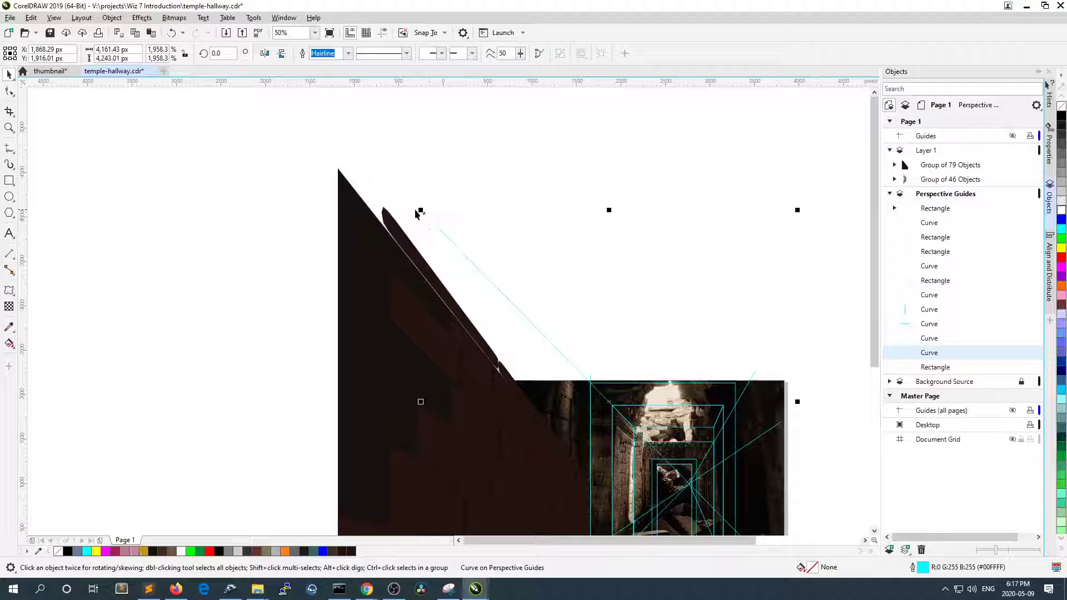
left_click_drag(419, 210, 271, 93)
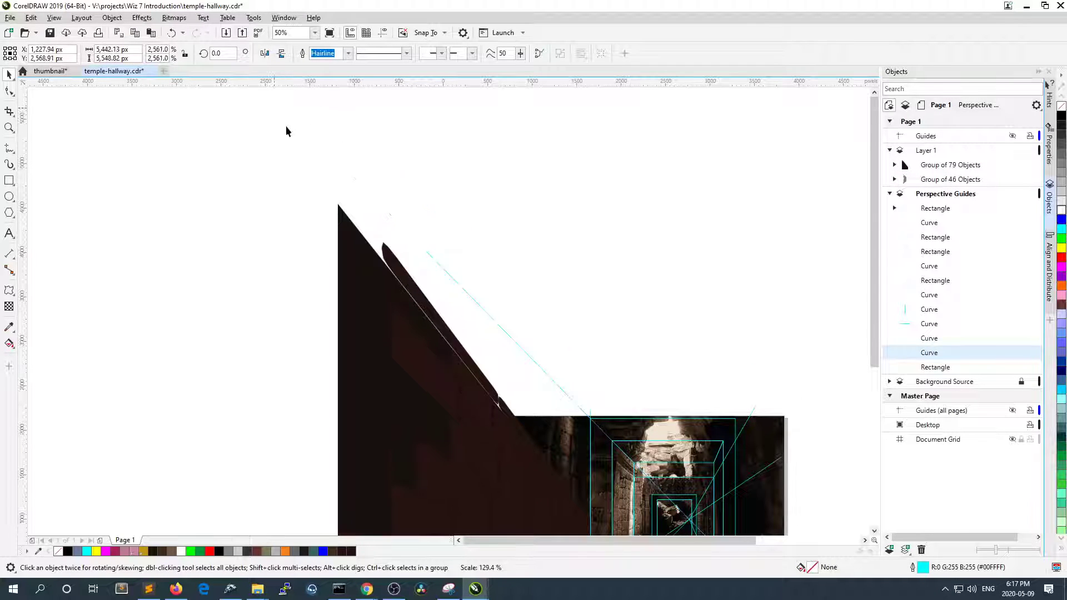
scroll(380, 206, "down", 1)
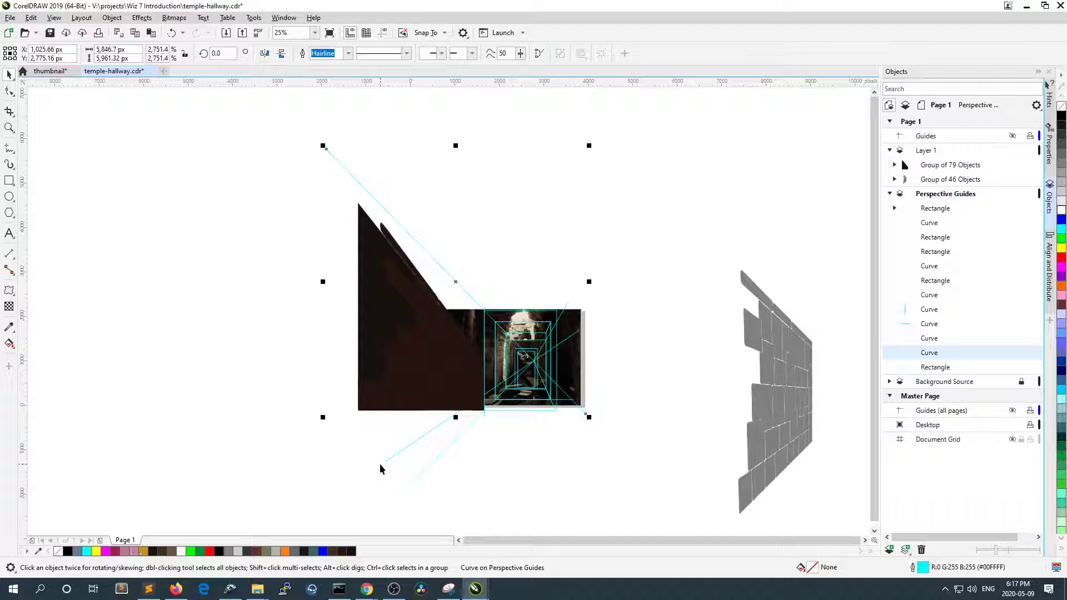
- Extend the lower diagonal perspective guide outwards beyond the wall's outer edge and deselect it
left_click(429, 471)
left_click_drag(406, 488, 328, 521)
left_click(620, 419)
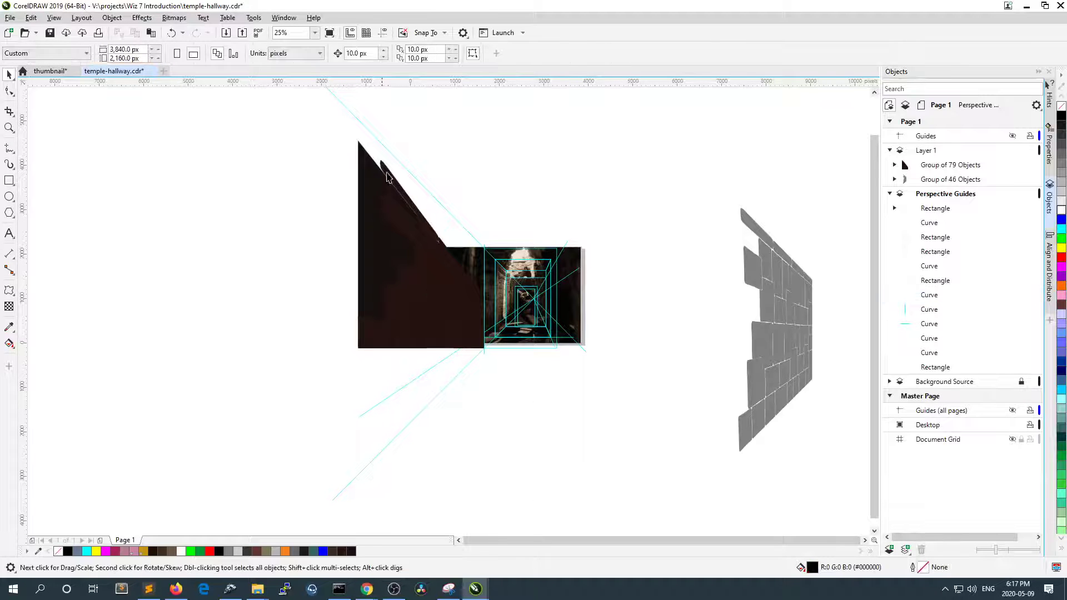
- Select the distorted brick wall group and clear its perspective effect
left_click(389, 214)
scroll(508, 211, "up", 1)
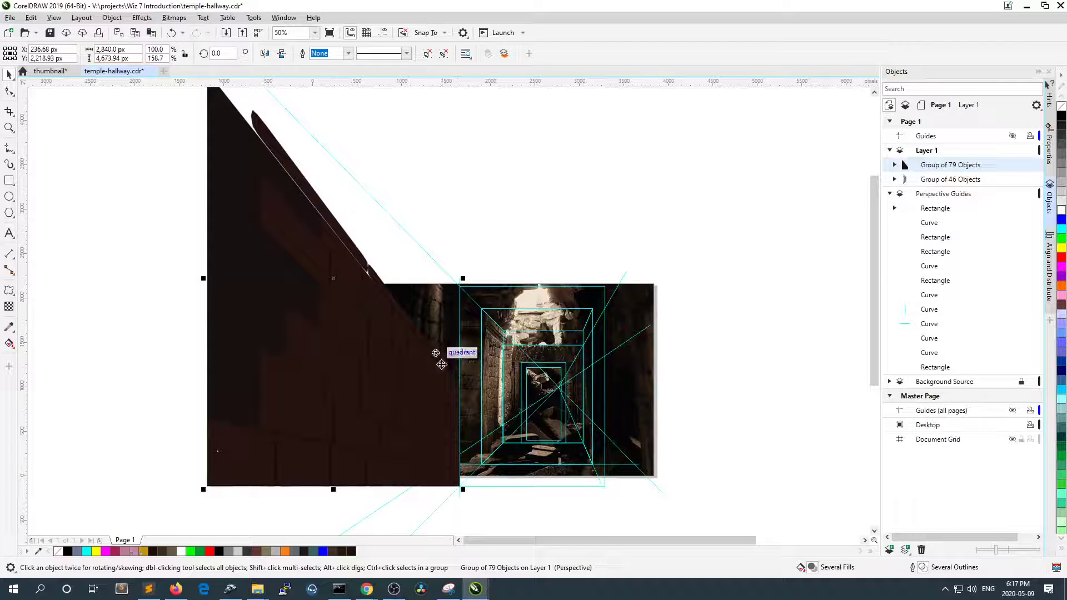
scroll(299, 240, "down", 1)
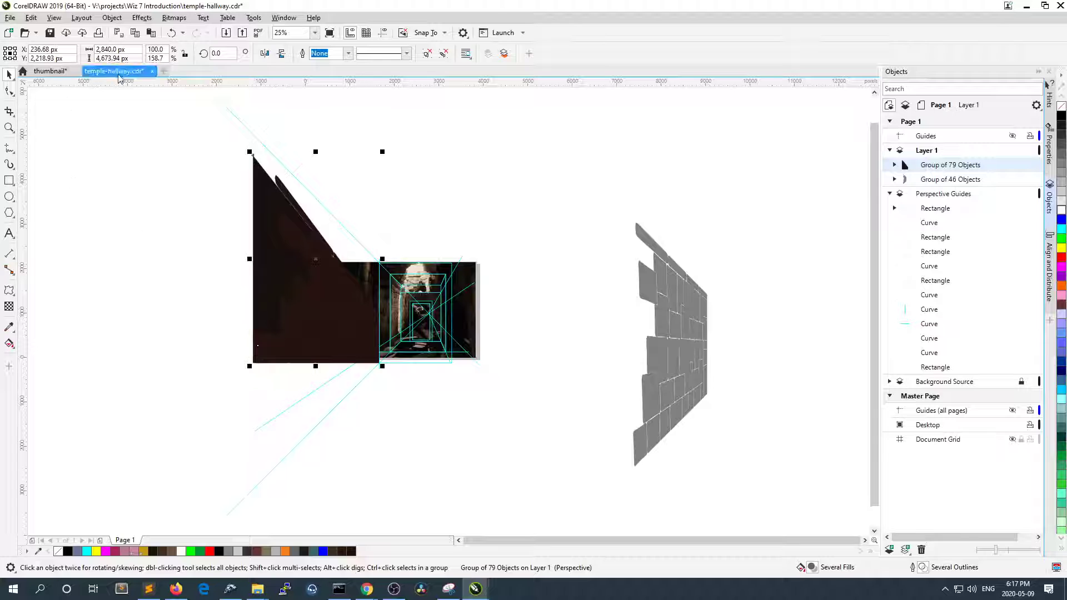
left_click(81, 18)
mouse_move(54, 22)
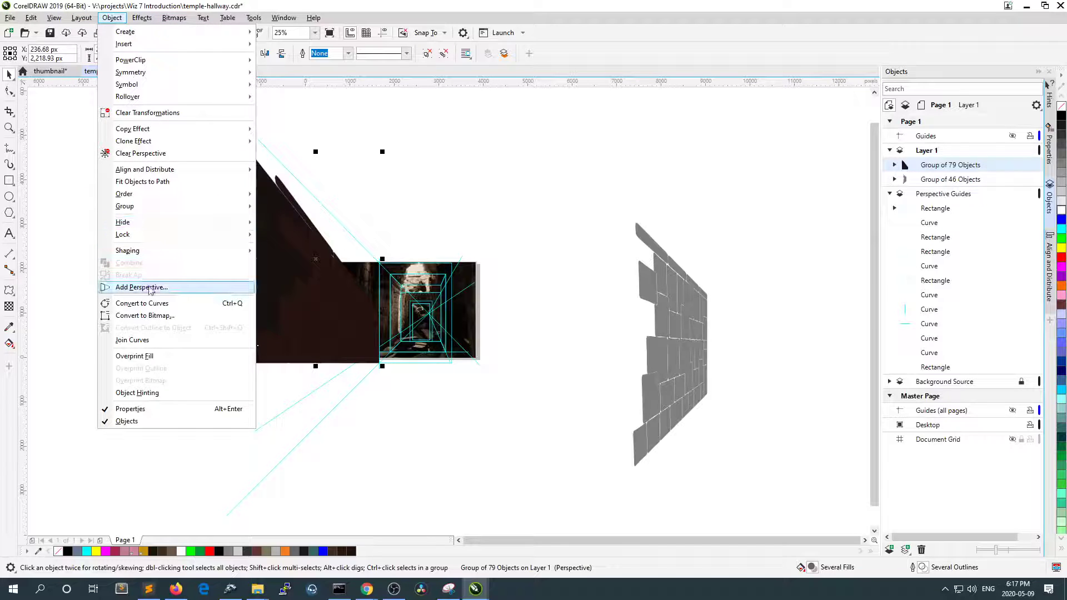
left_click(163, 149)
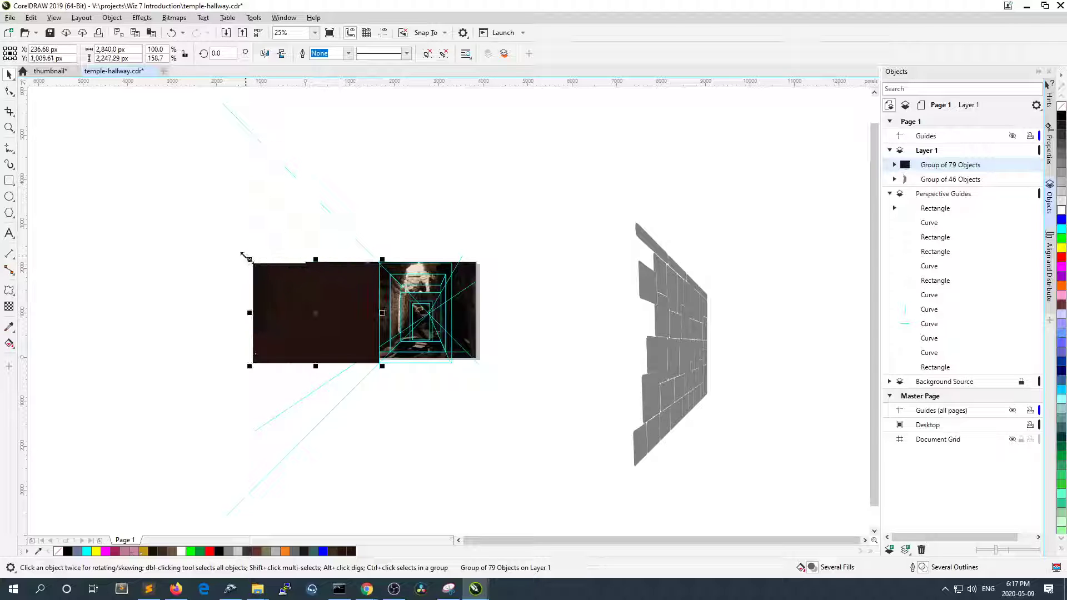
- Add a new perspective to the wall group, stretch both outer corners to the diagonal guides, about 8,017 px high, and deselect it
left_click(112, 17)
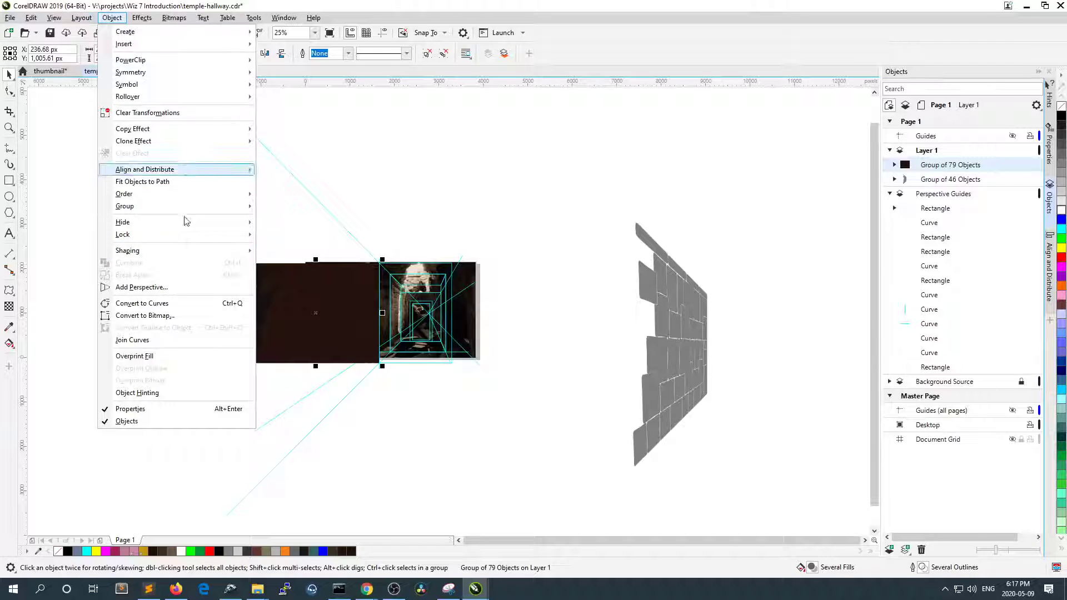
left_click(168, 288)
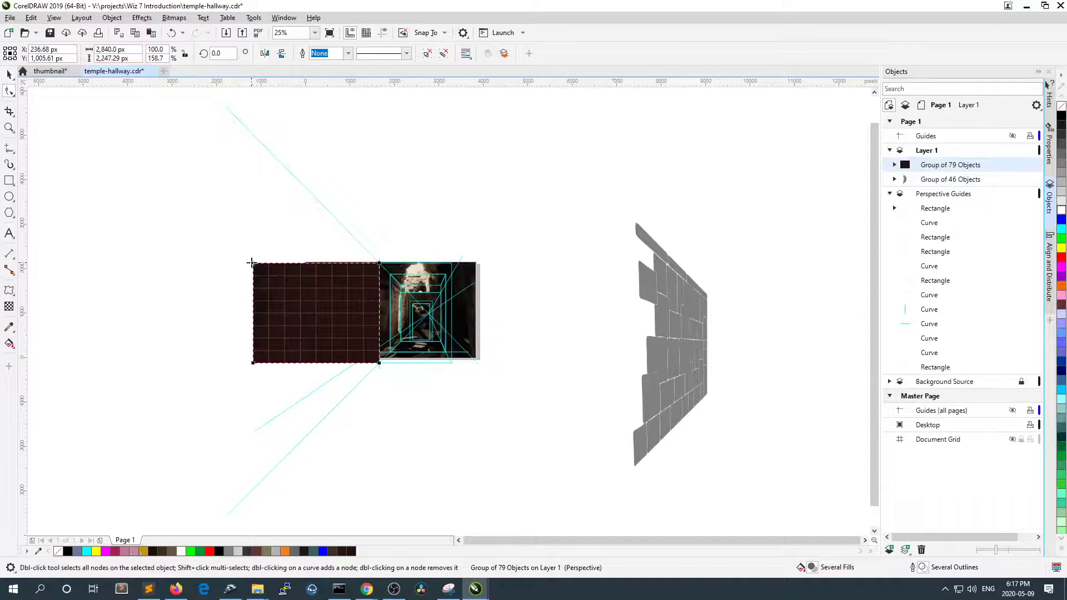
left_click_drag(251, 262, 251, 139)
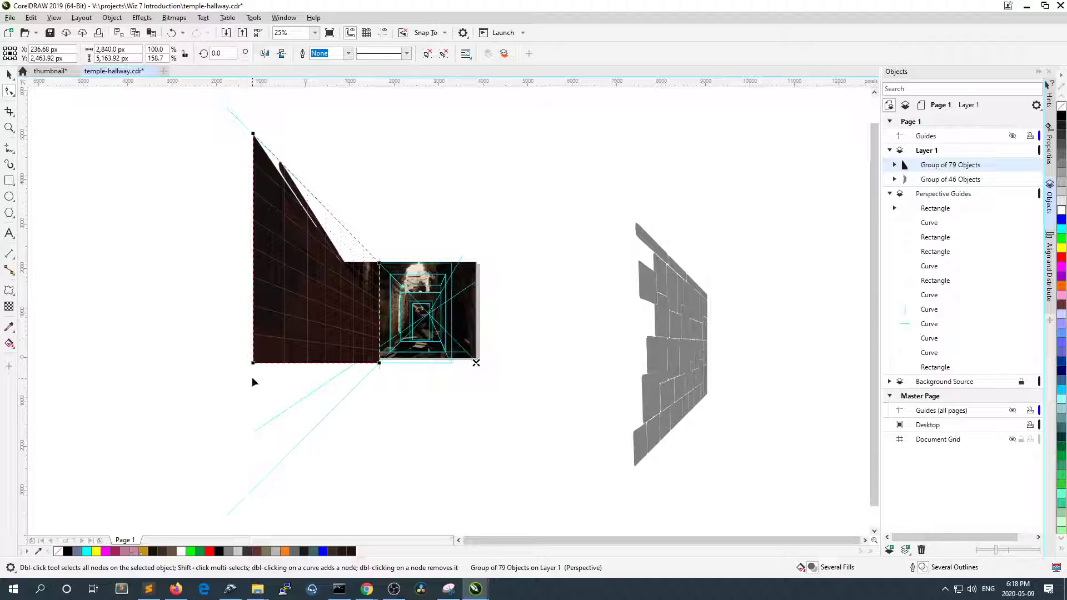
left_click_drag(253, 363, 252, 490)
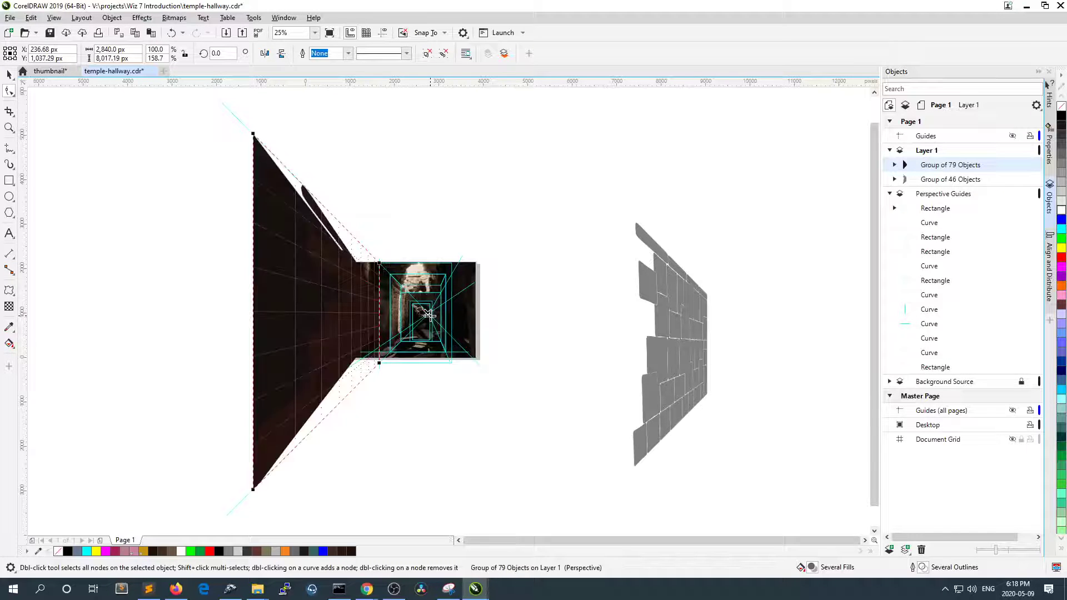
scroll(427, 314, "up", 1)
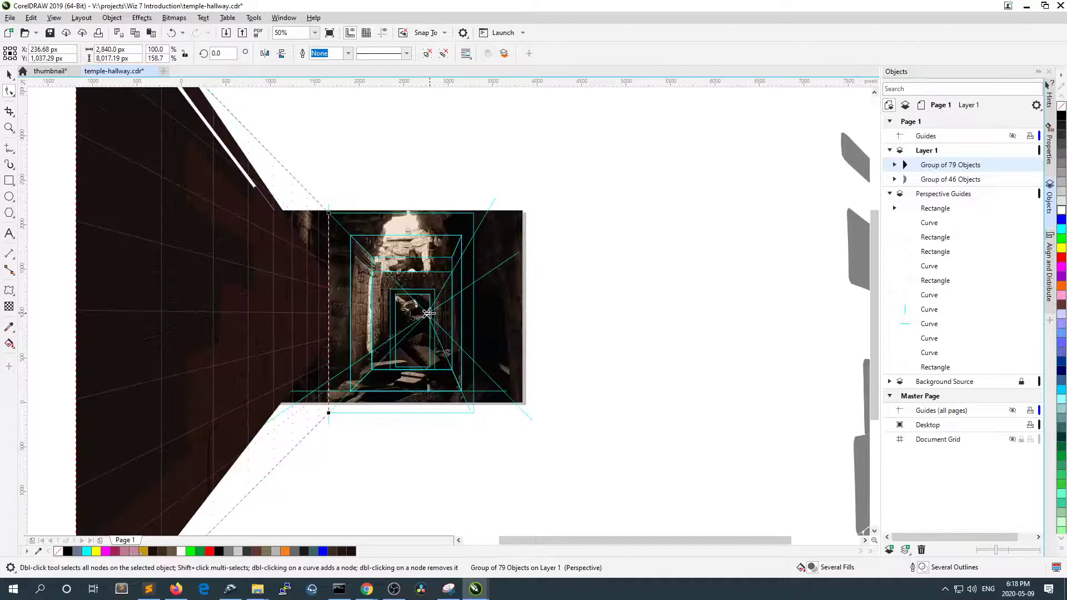
scroll(428, 314, "up", 1)
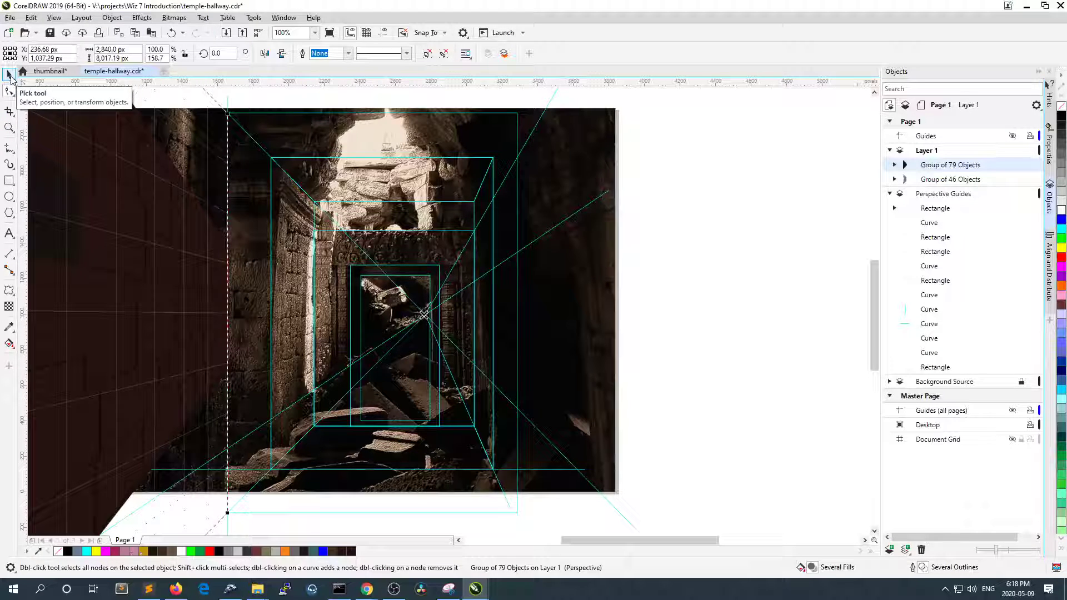
left_click(10, 76)
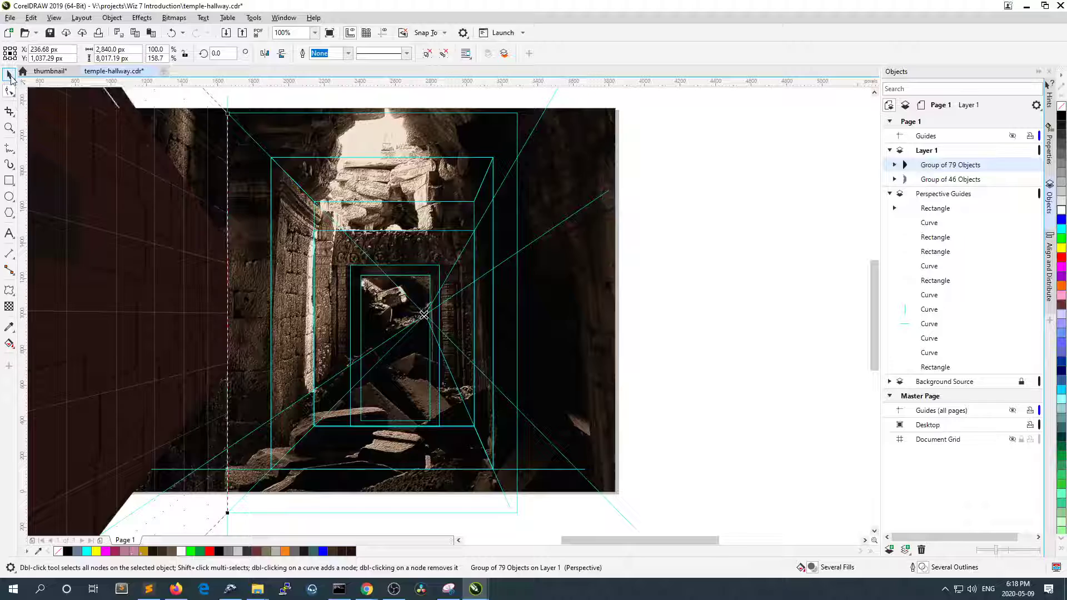
left_click(723, 310)
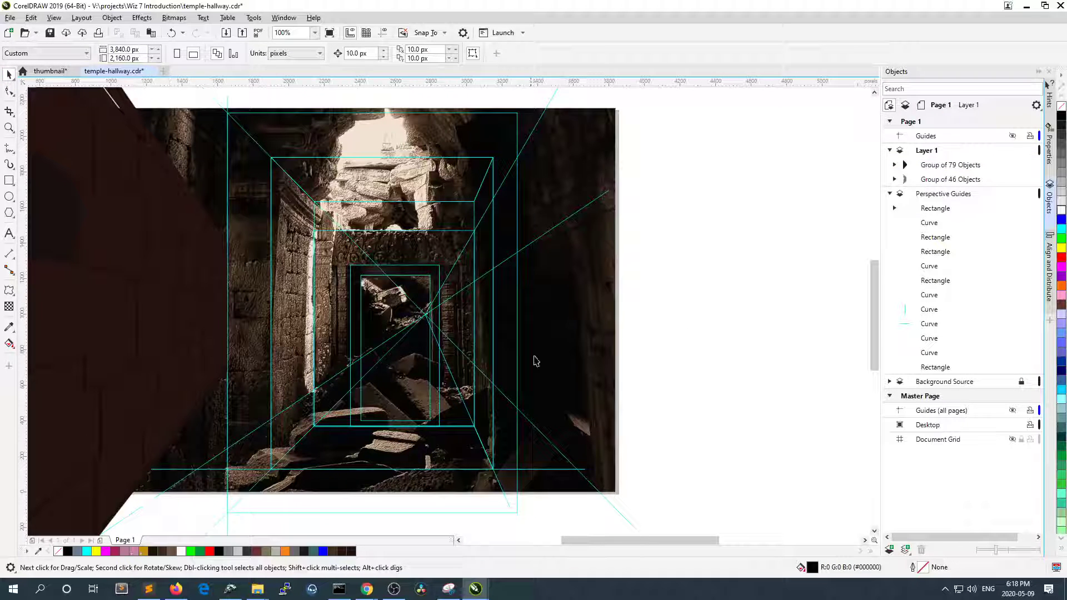
left_click(50, 71)
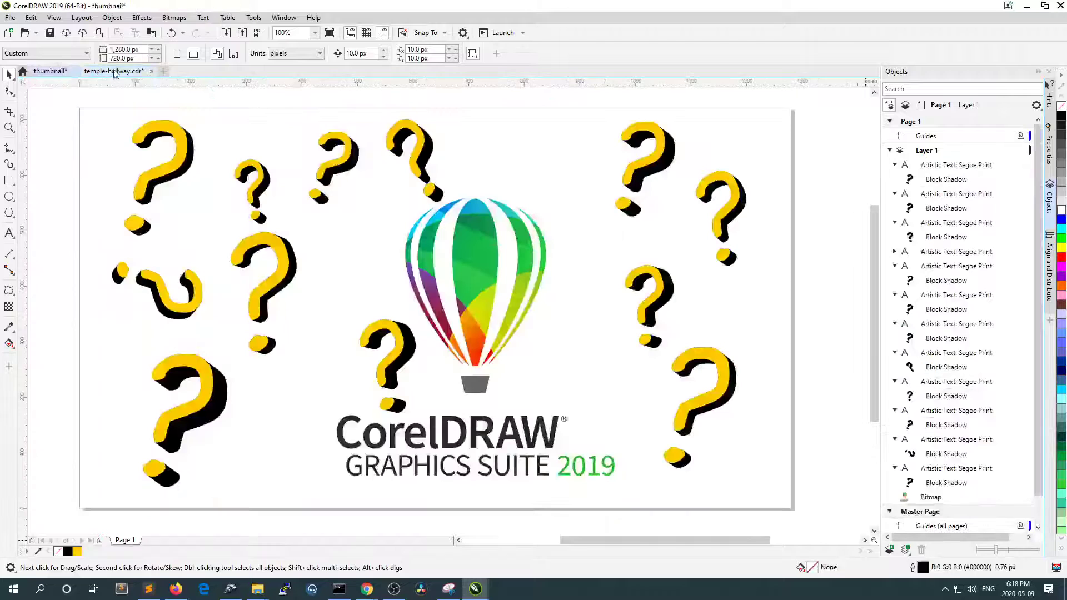
left_click(114, 72)
- Try to move the perspective wall group upwards and undo the move
left_click(150, 231)
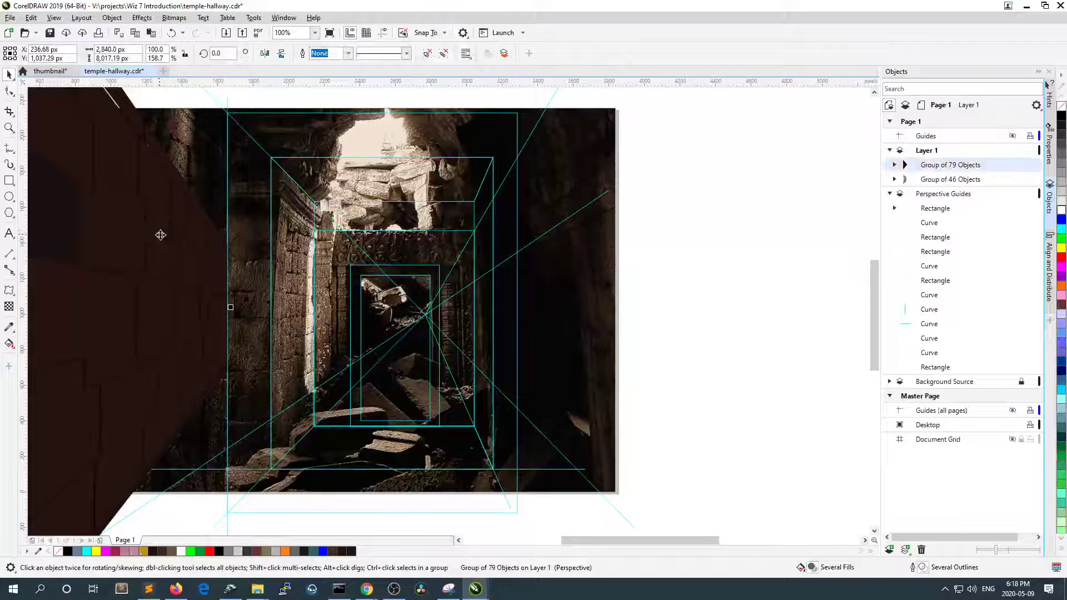
scroll(159, 233, "down", 2)
scroll(161, 237, "down", 1)
scroll(159, 238, "up", 1)
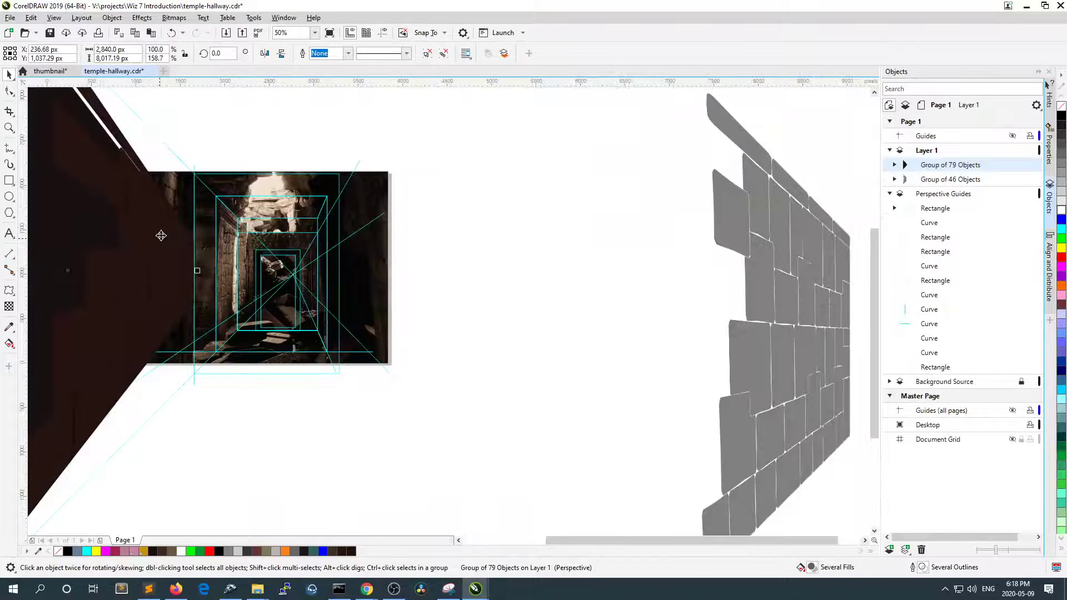
scroll(158, 239, "down", 1)
left_click_drag(122, 286, 128, 236)
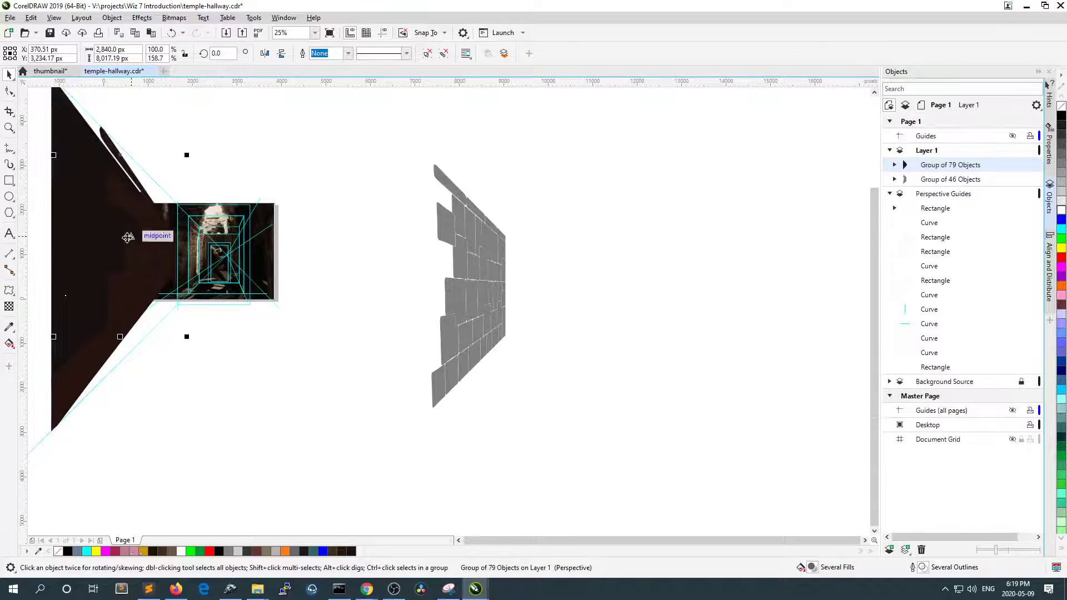
scroll(232, 385, "down", 1)
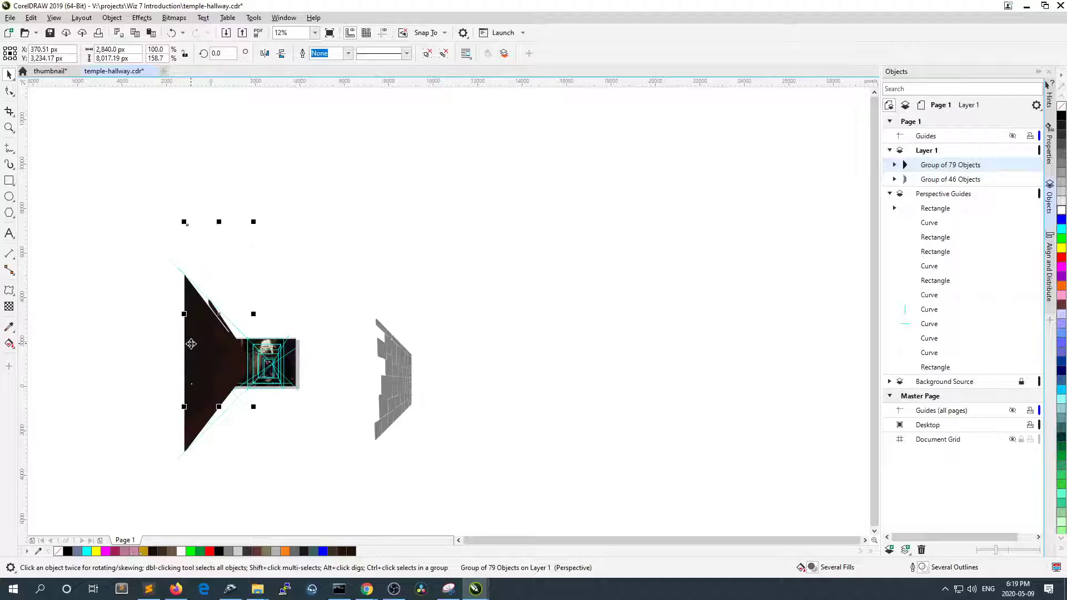
key("Num_Lock")
scroll(224, 353, "up", 1)
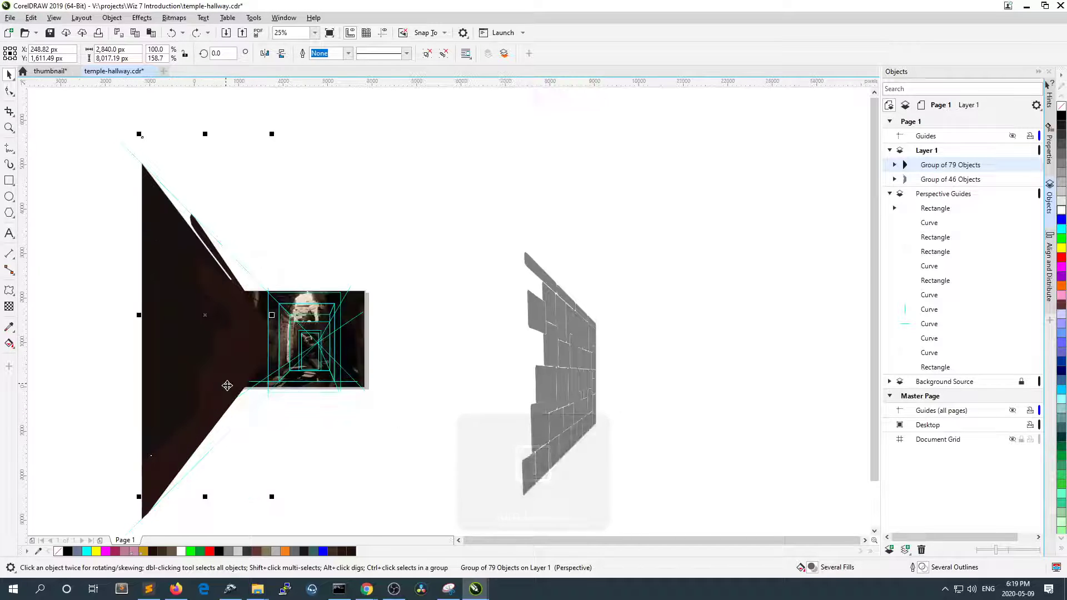
scroll(227, 386, "up", 1)
- Try to shift the perspective wall group sideways over the hallway photo, undo the moves and deselect it
left_click_drag(221, 360, 378, 360)
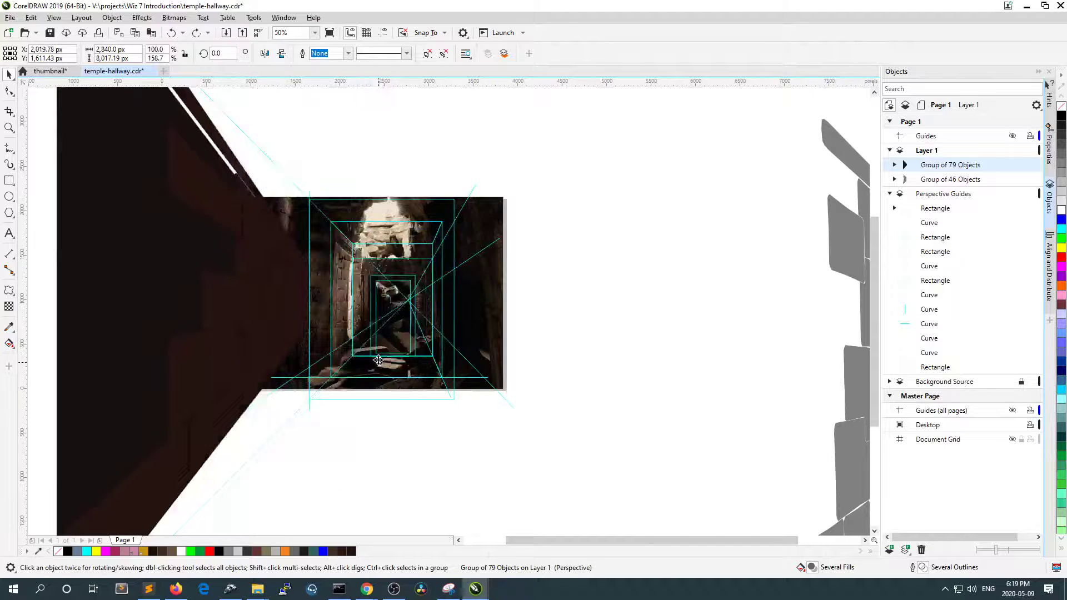
left_click_drag(206, 352, 290, 356)
left_click_drag(221, 305, 56, 338)
key("Escape")
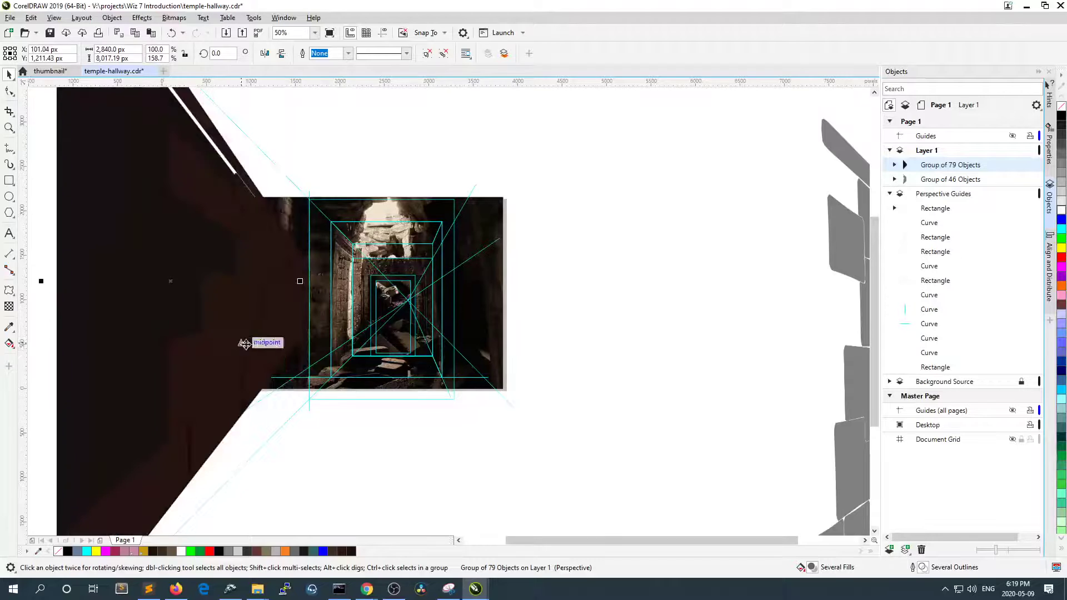
key("Num_Lock")
scroll(270, 339, "down", 1)
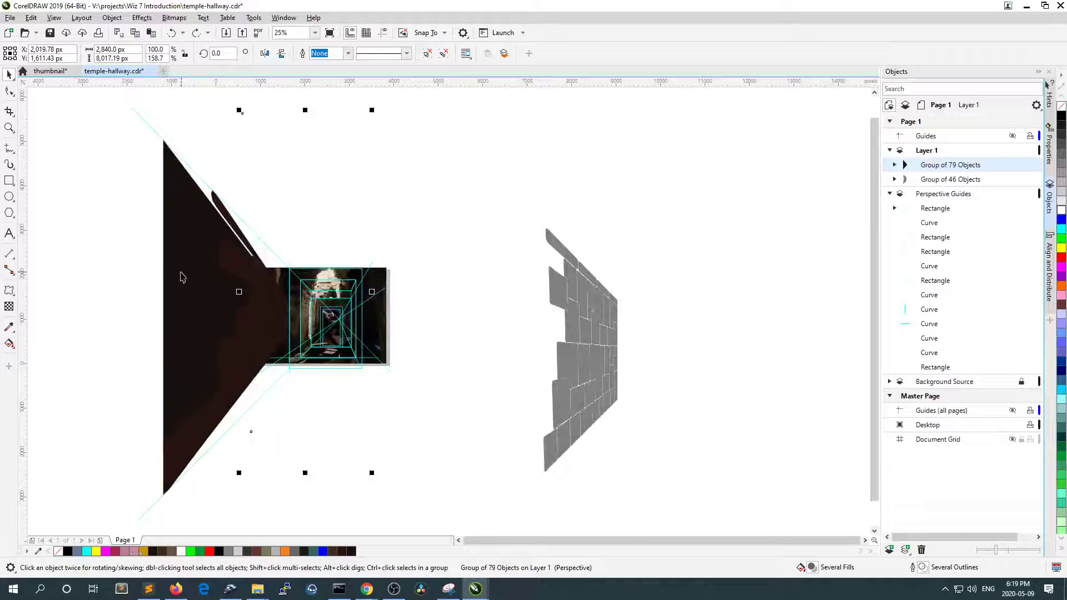
left_click(89, 234)
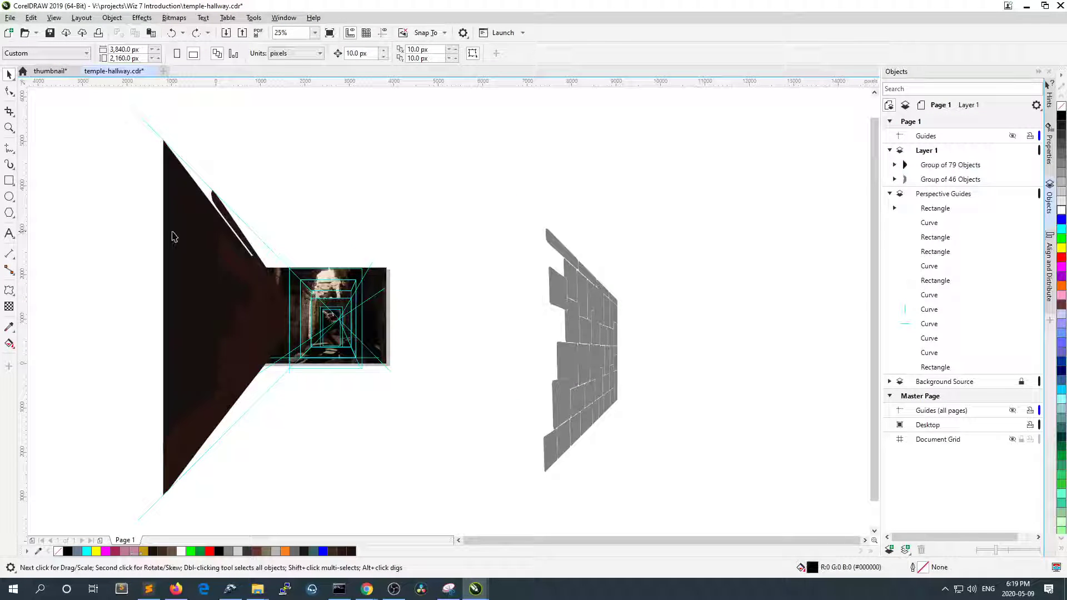
- Try to squash the perspective wall group vertically to about 6,268 px high and undo the stretch
left_click(232, 276)
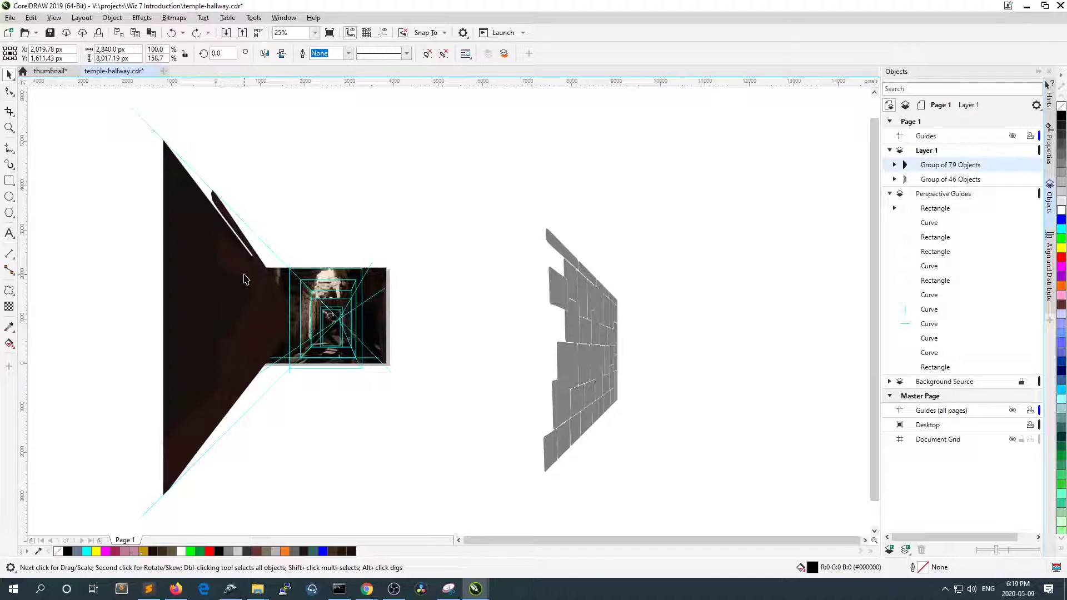
left_click(446, 320)
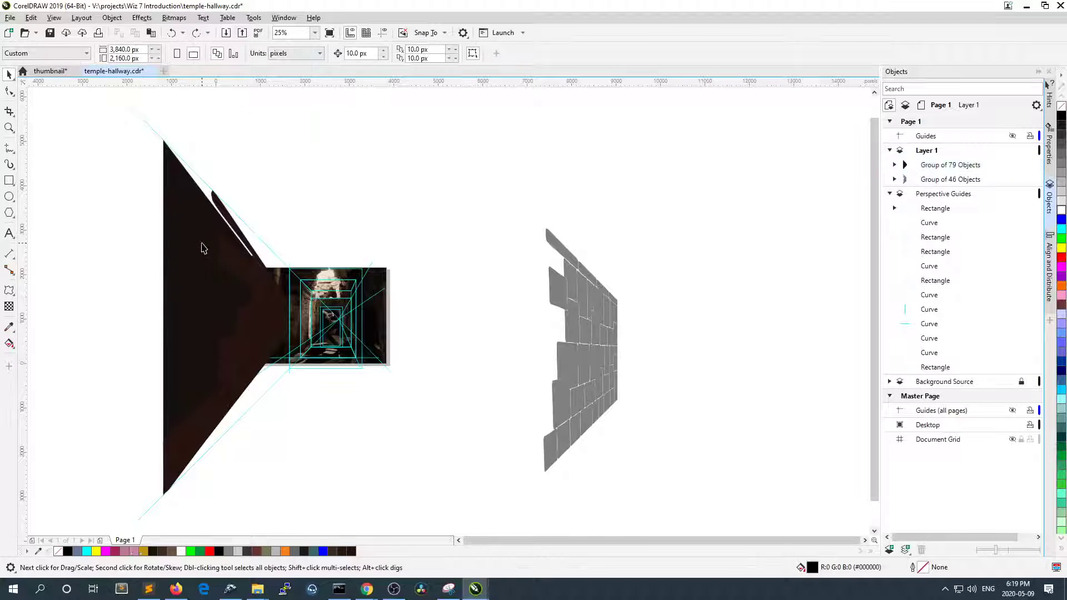
left_click(253, 264)
left_click_drag(304, 108, 305, 191)
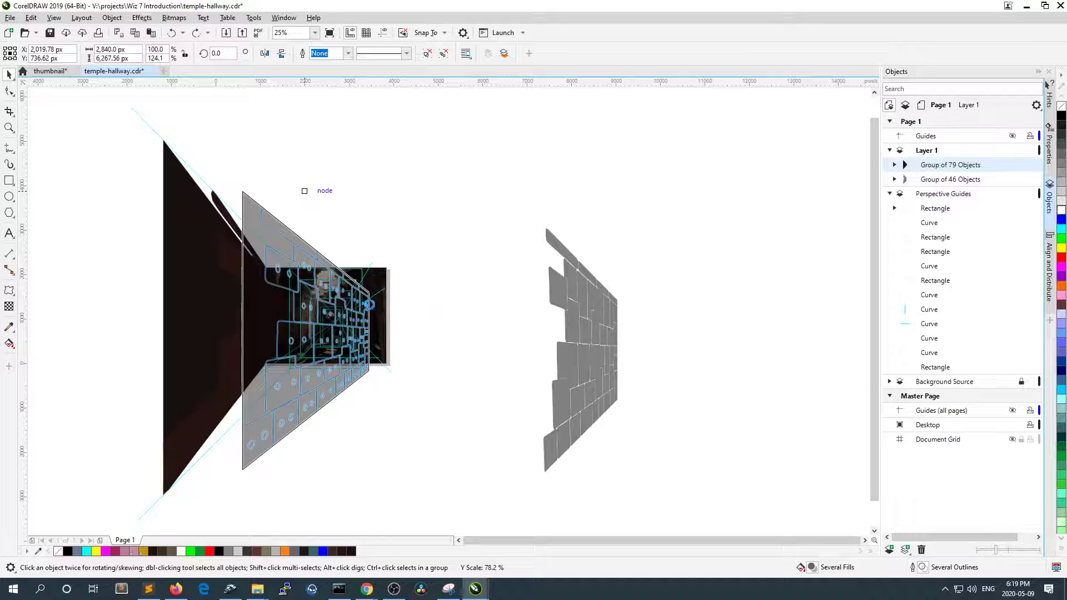
scroll(219, 310, "up", 3)
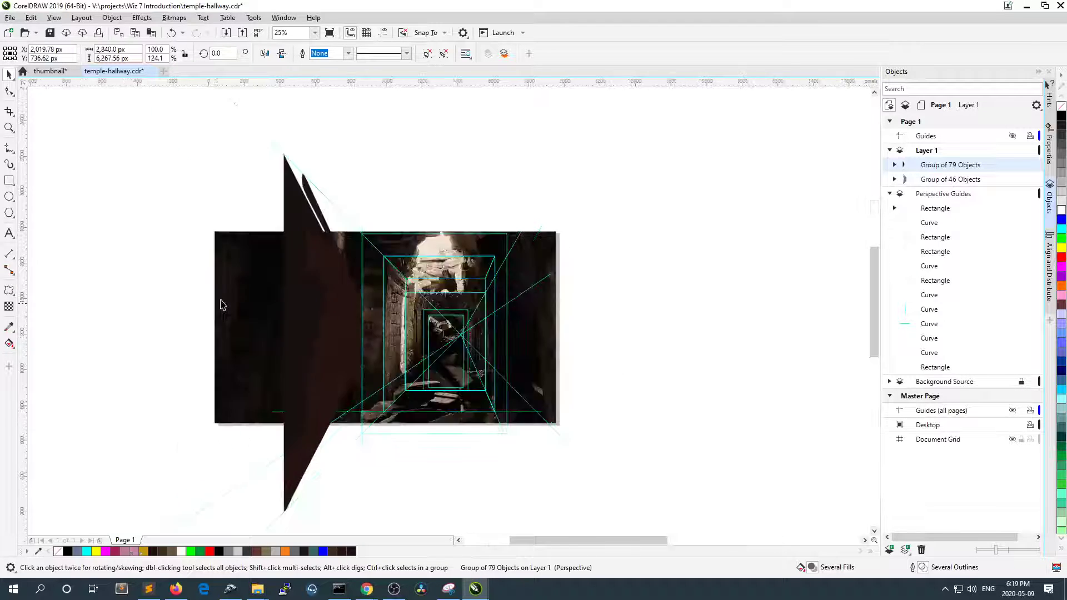
scroll(258, 317, "down", 3)
key("Num_Lock")
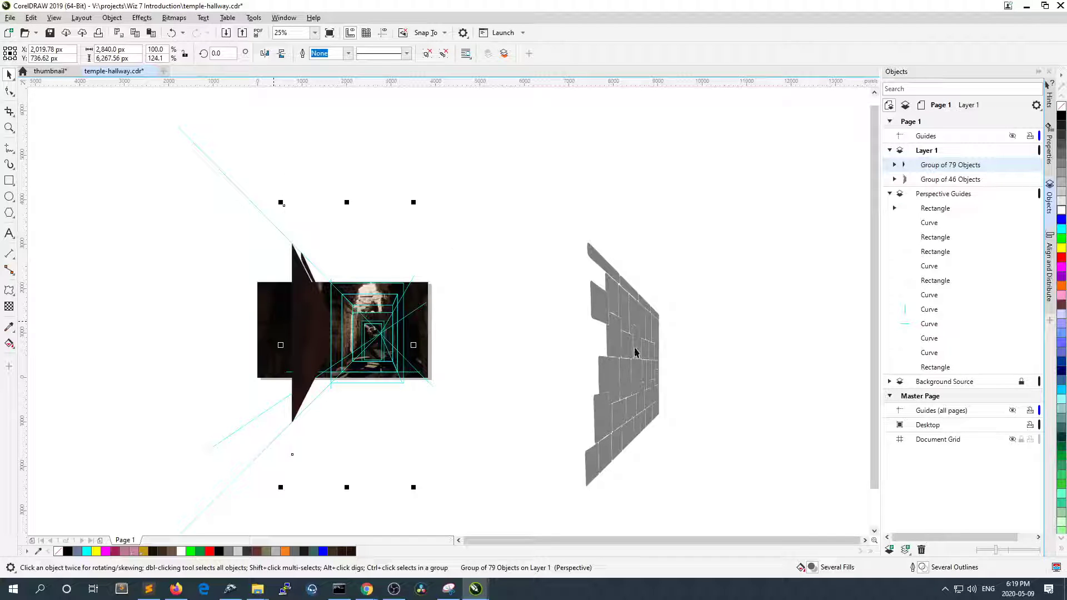
key("alt+e")
key("u")
- Undo the earlier moves and perspective corner stretches of the brick wall group back to its flat rectangular shape
scroll(301, 286, "up", 2)
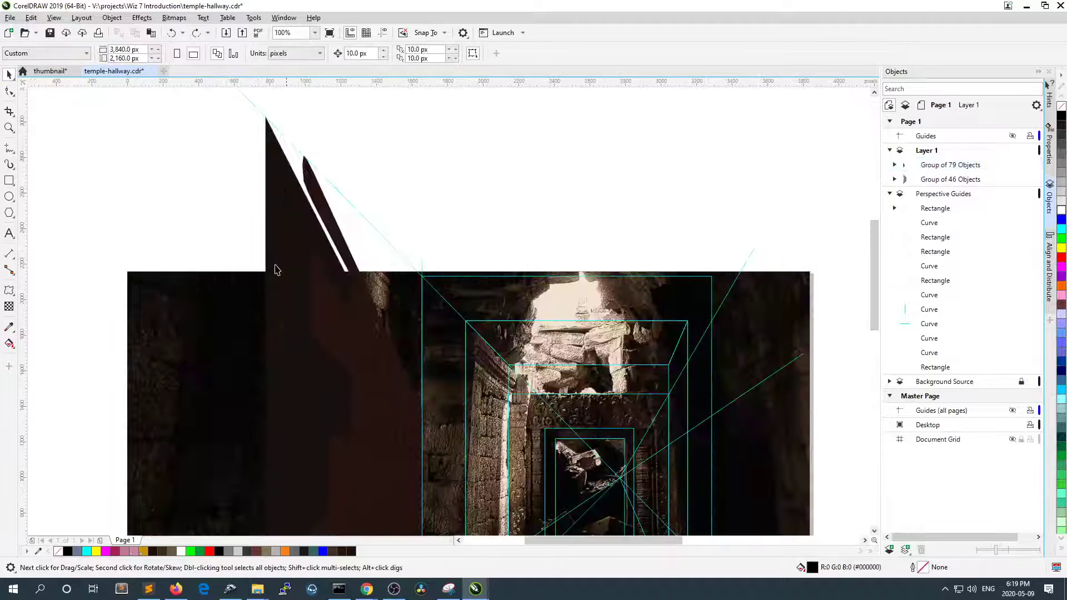
left_click(82, 18)
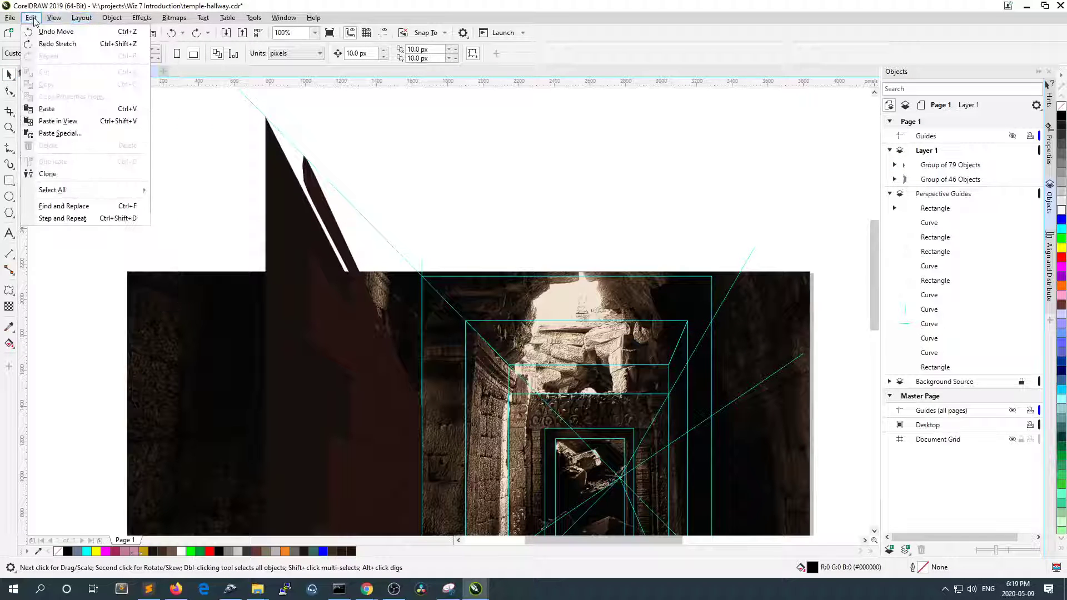
left_click(56, 32)
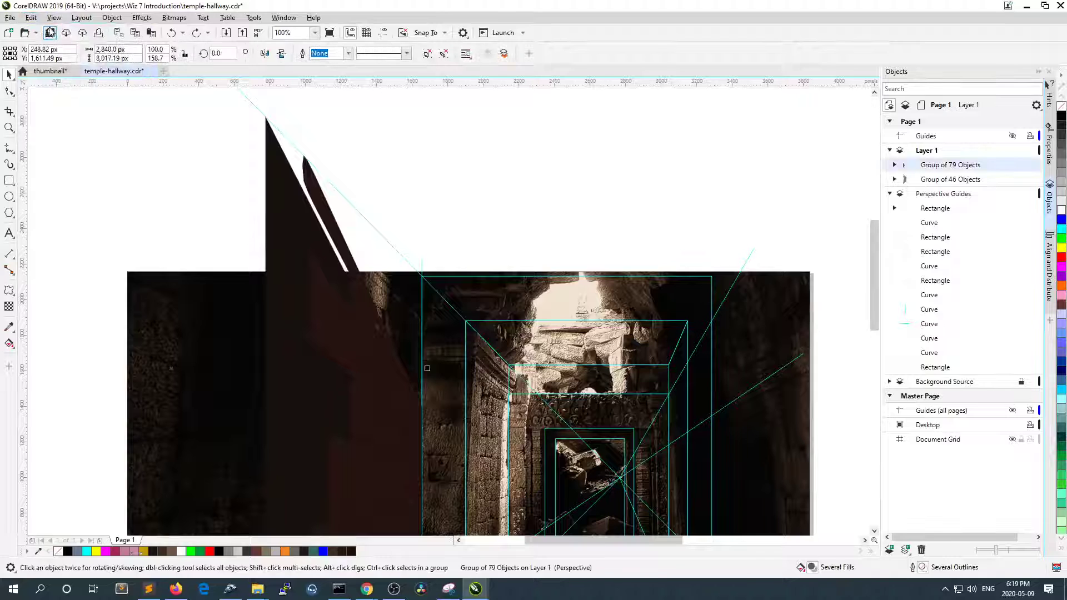
left_click(170, 35)
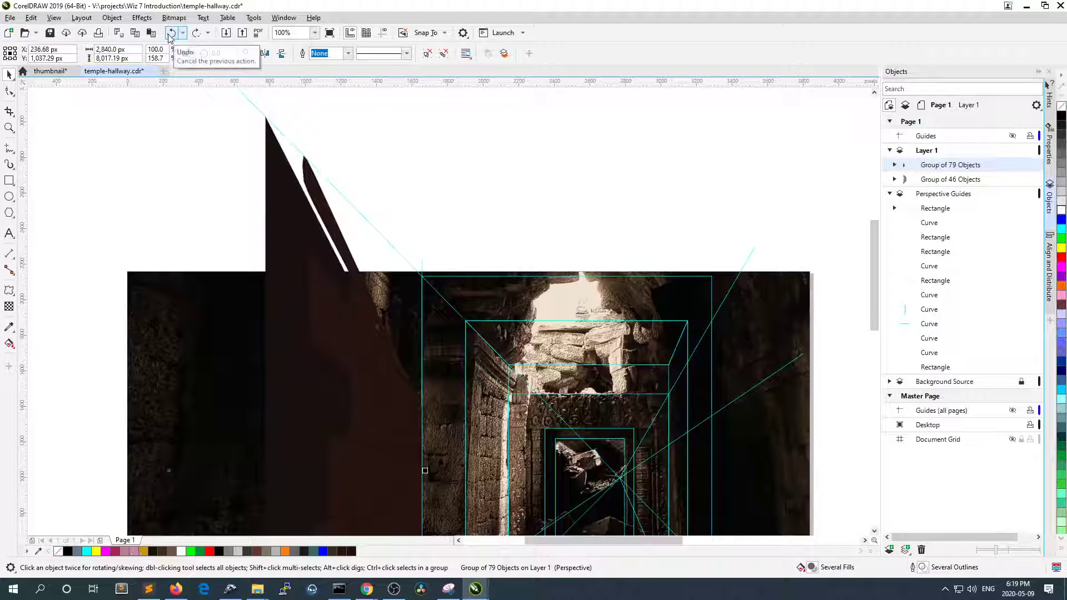
left_click(172, 34)
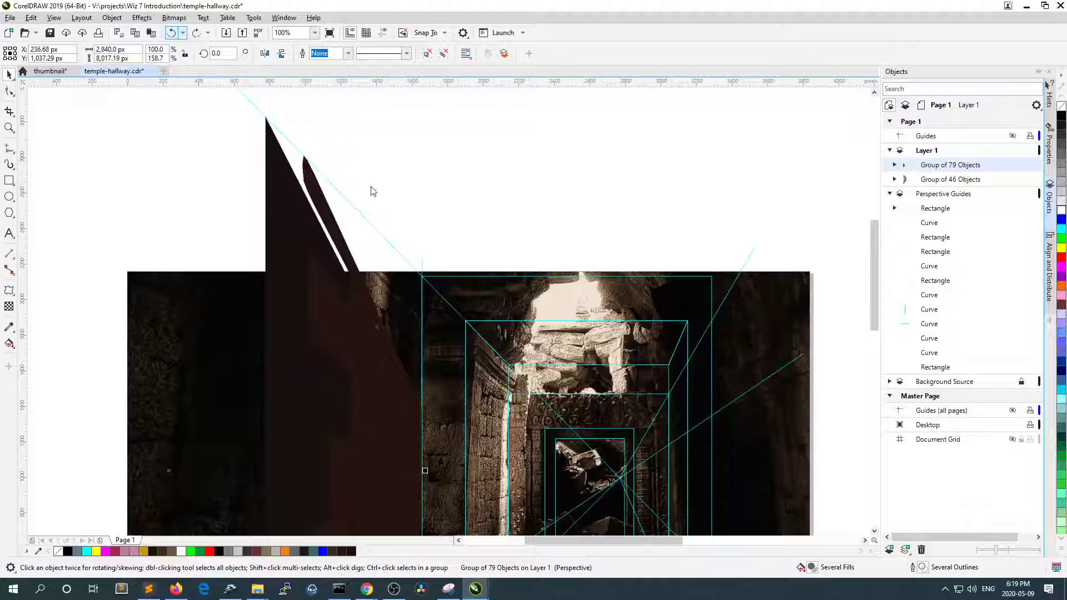
key("ctrl+z")
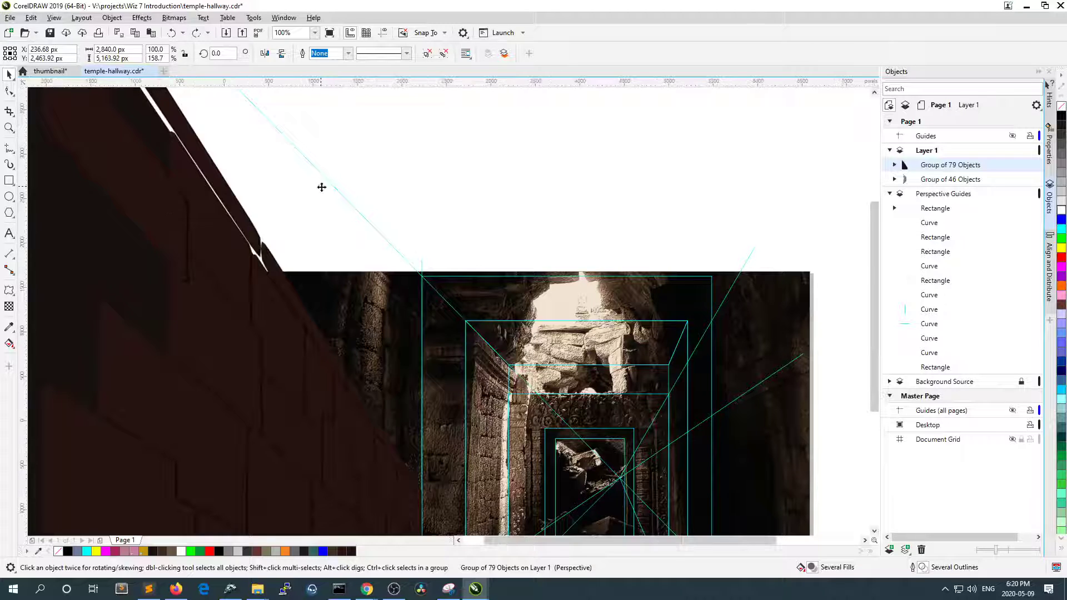
scroll(321, 186, "down", 1)
scroll(331, 198, "down", 1)
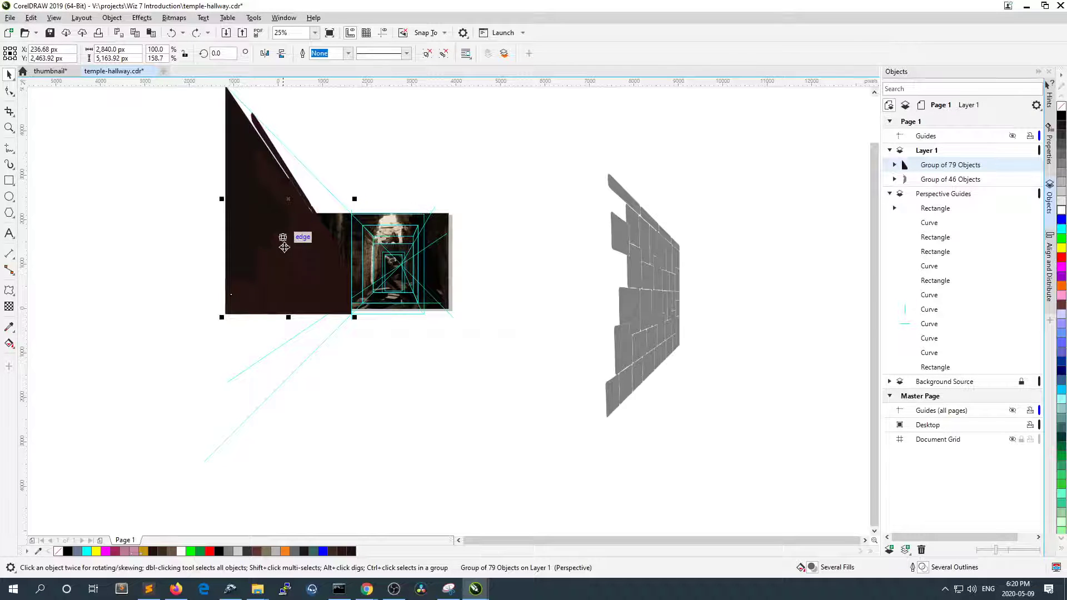
scroll(286, 259, "down", 1)
scroll(286, 277, "up", 2)
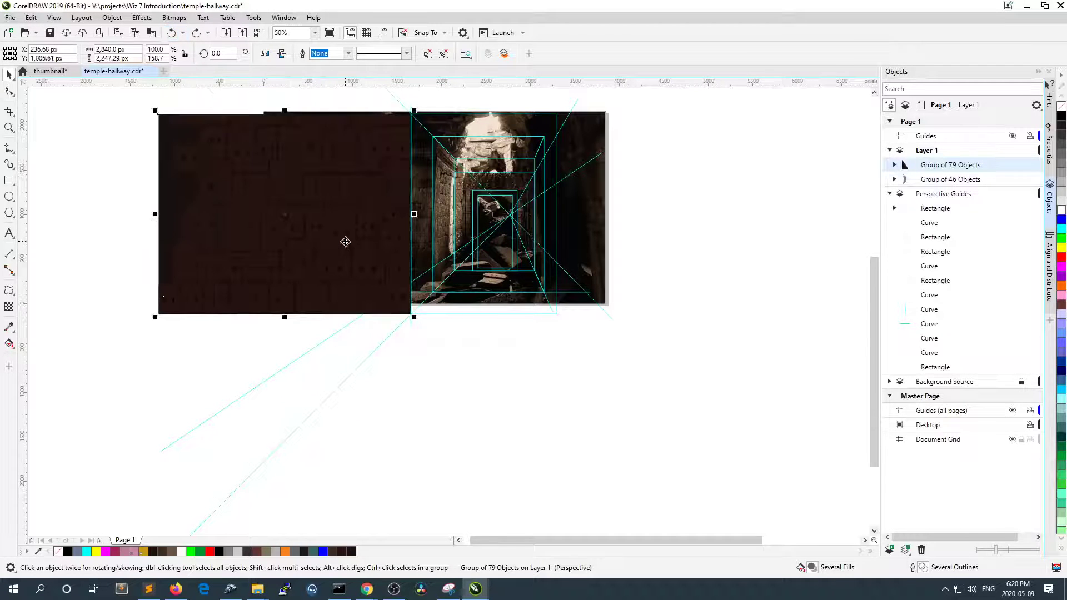
scroll(345, 241, "down", 1)
scroll(316, 172, "up", 1)
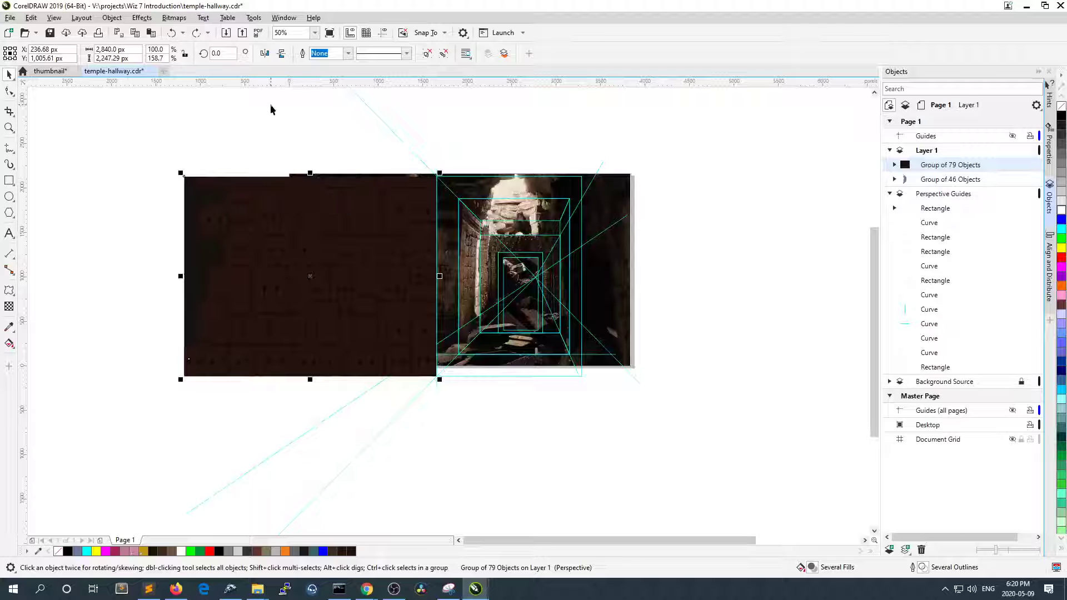
- Add perspective to the flat wall group and pull its upper outer corner up to the diagonal guide, making it about 5,137 px high
left_click(239, 99)
left_click(81, 18)
mouse_move(112, 18)
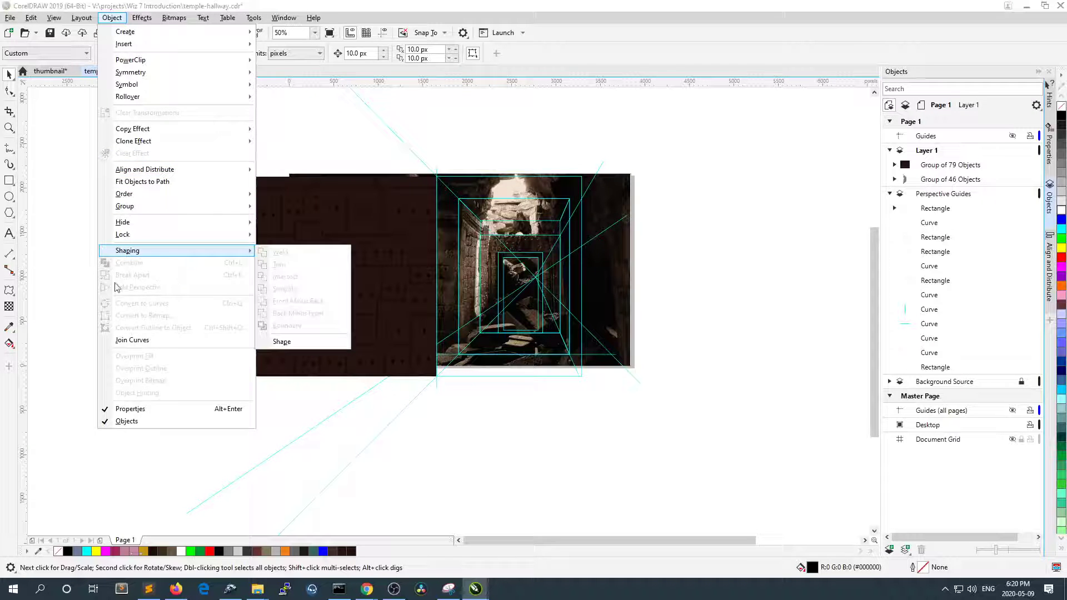
left_click(51, 267)
left_click(240, 247)
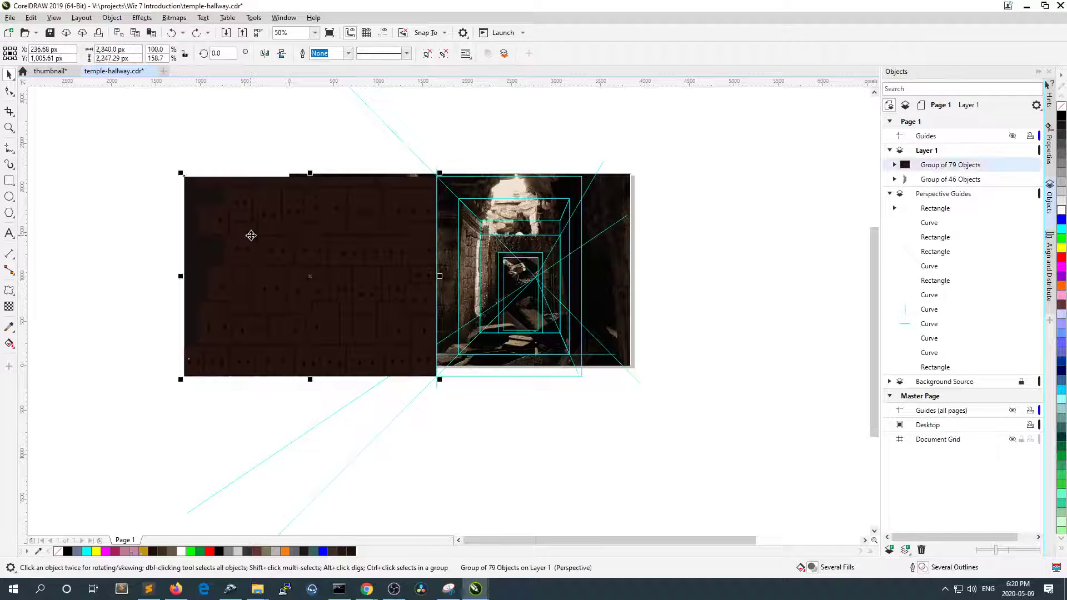
left_click(111, 17)
left_click(134, 287)
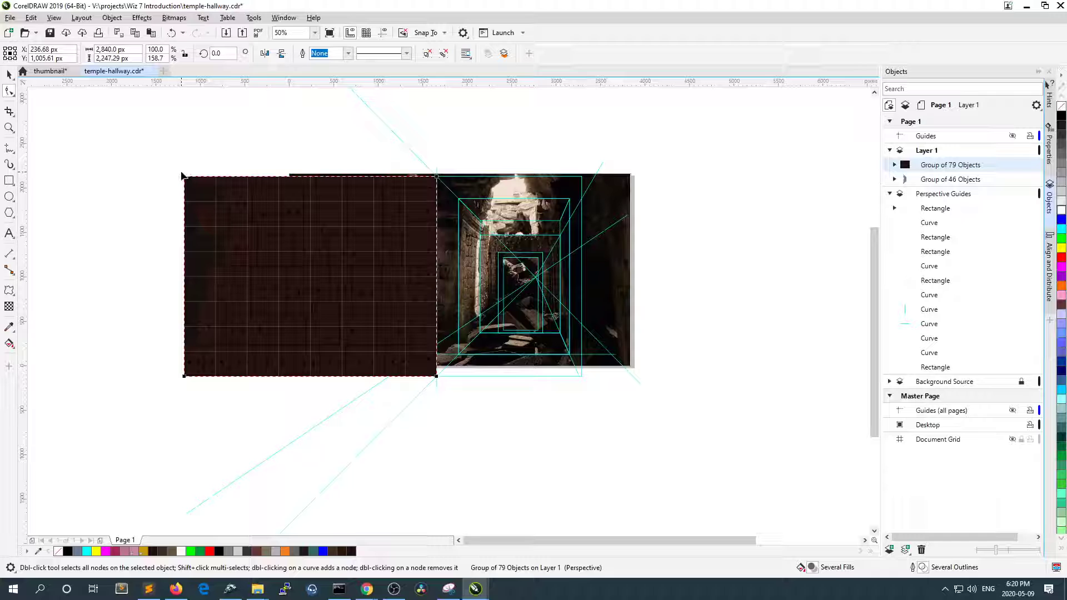
left_click_drag(184, 175, 195, 103)
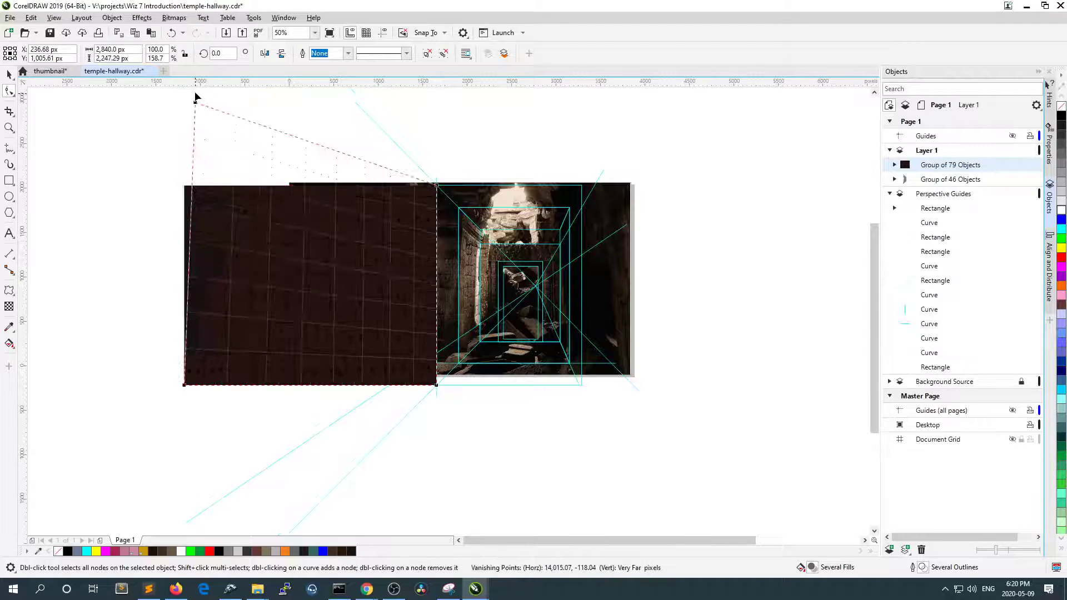
scroll(158, 124, "up", 3)
left_click_drag(195, 235, 182, 140)
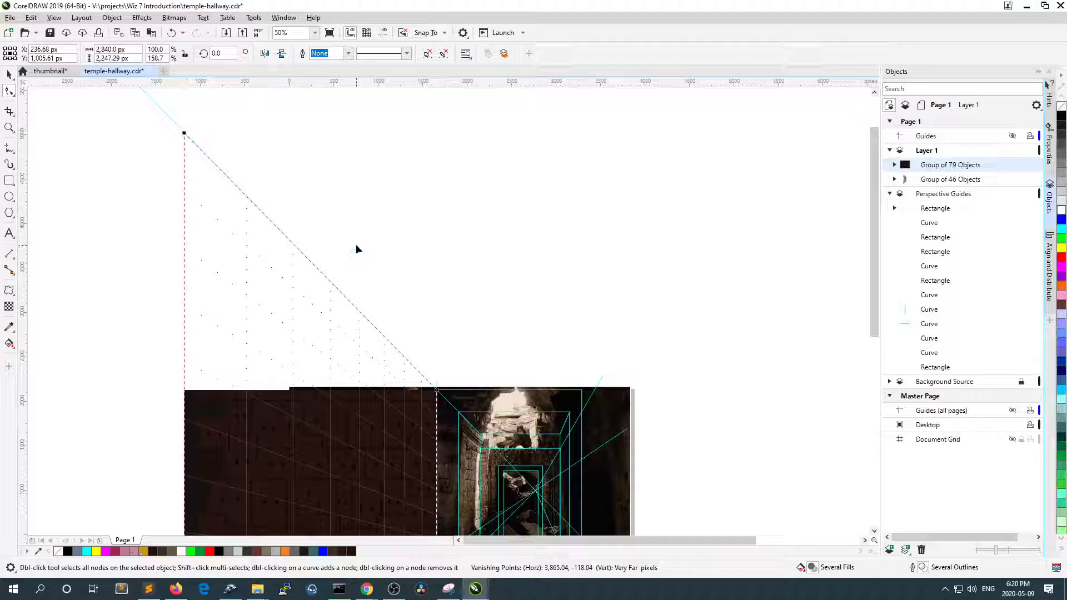
- Try to place the wall's horizontal vanishing point where the hallway guides converge and undo the change
scroll(356, 244, "down", 3)
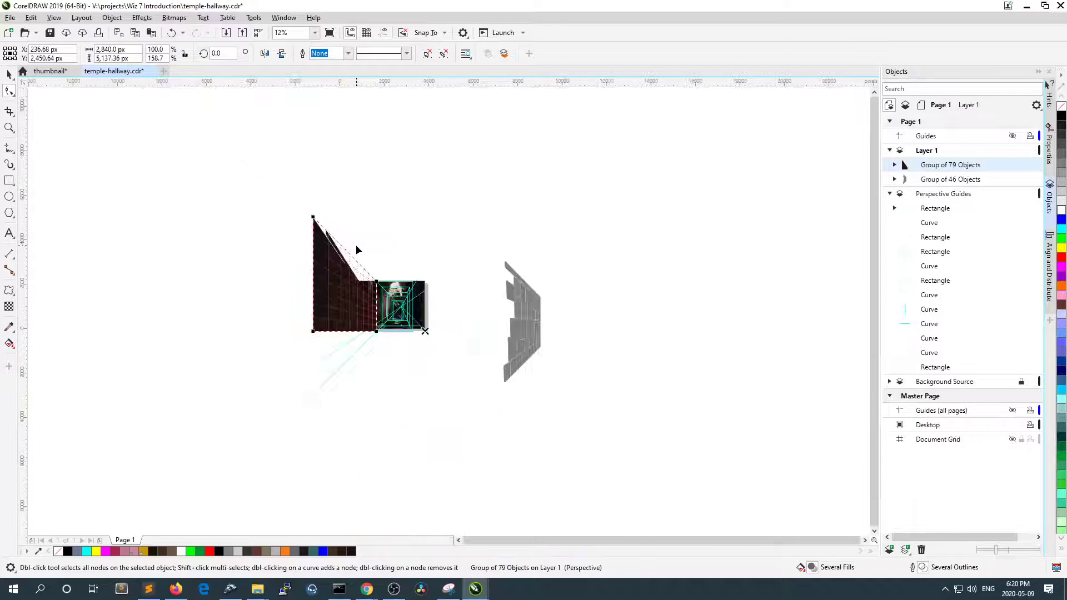
scroll(404, 308, "up", 3)
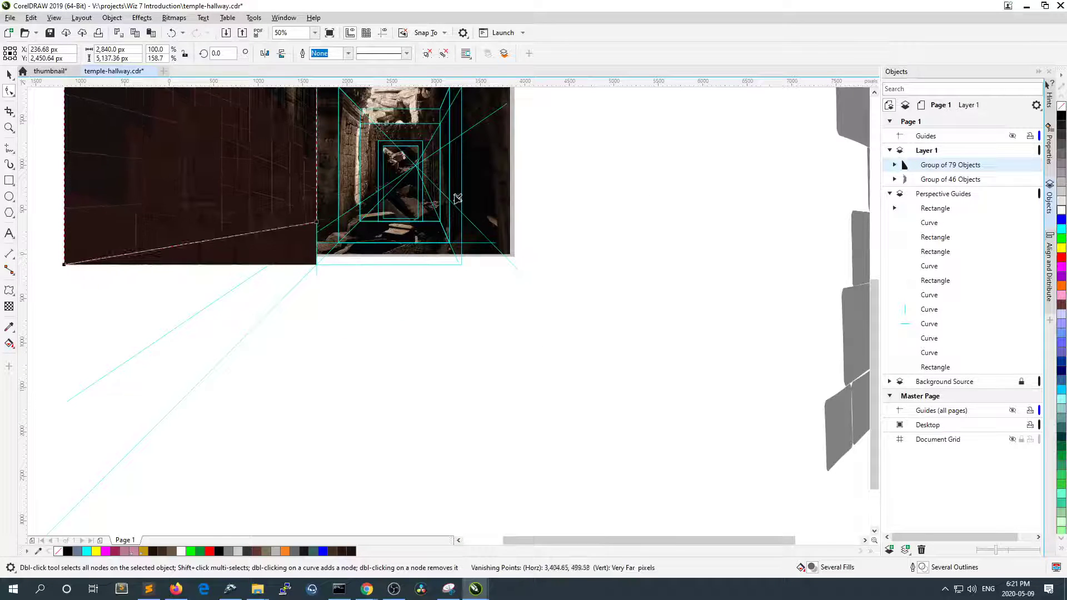
left_click_drag(410, 166, 415, 165)
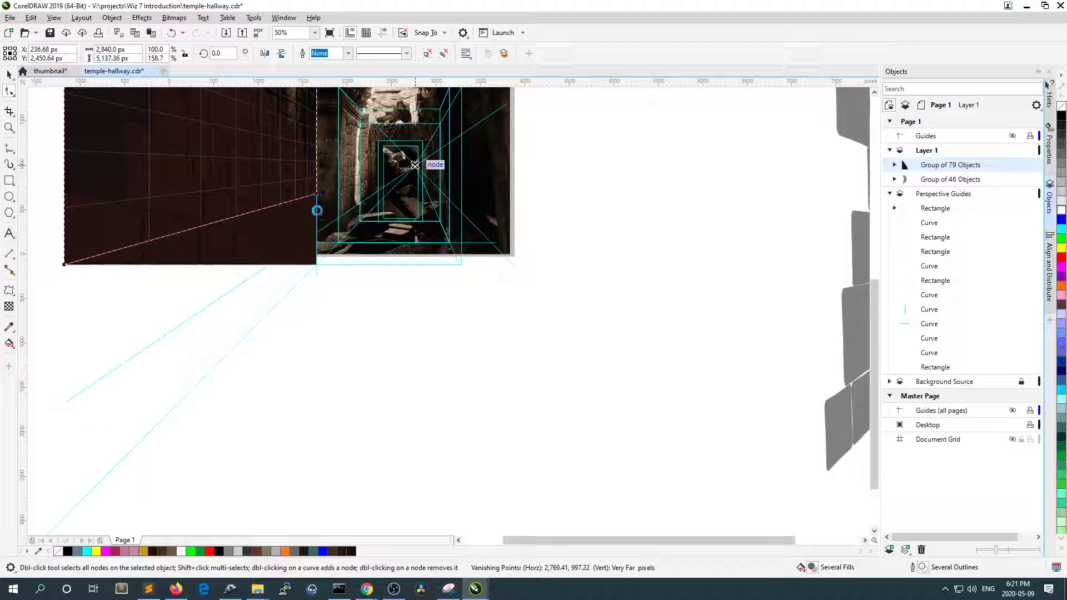
scroll(382, 339, "down", 2)
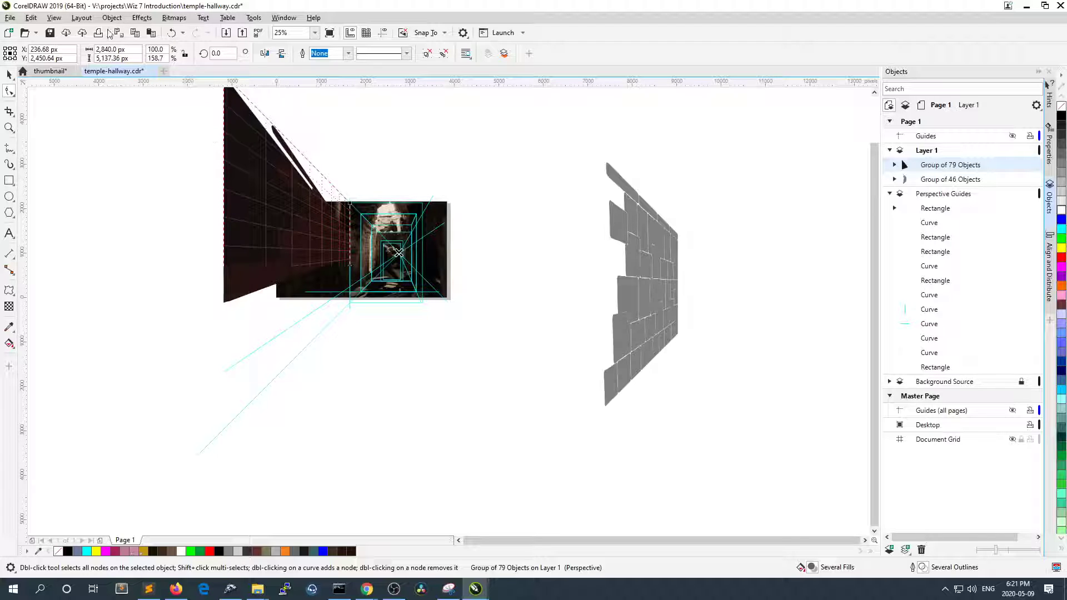
left_click(170, 36)
key("ctrl+z")
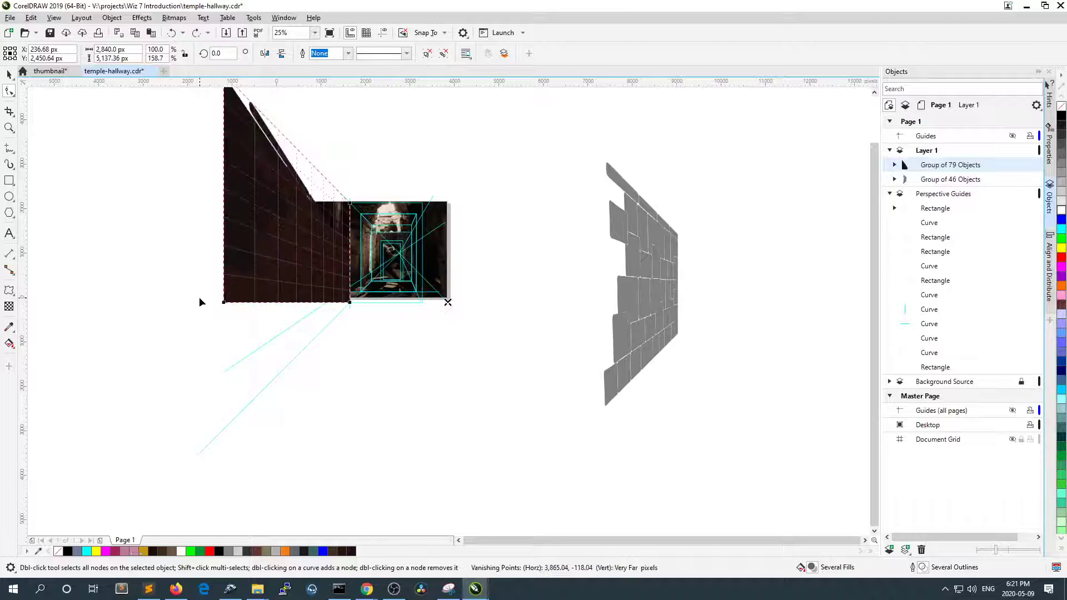
- Pull the wall's lower outer perspective corner down to the lower diagonal guide, making the group about 7,986 px high
scroll(307, 261, "up", 2)
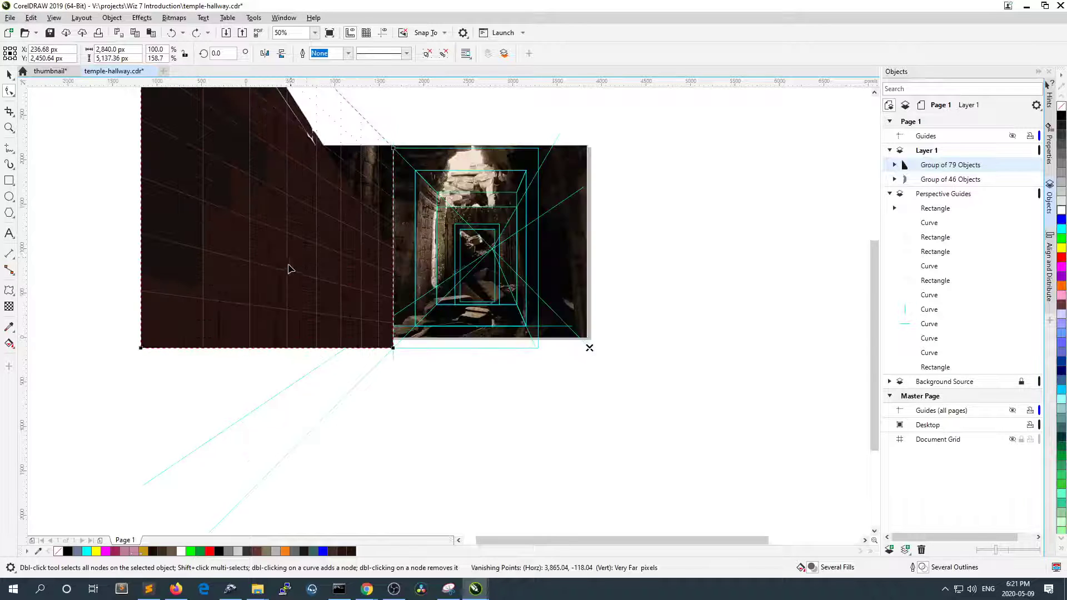
scroll(288, 269, "down", 2)
left_click_drag(213, 306, 216, 401)
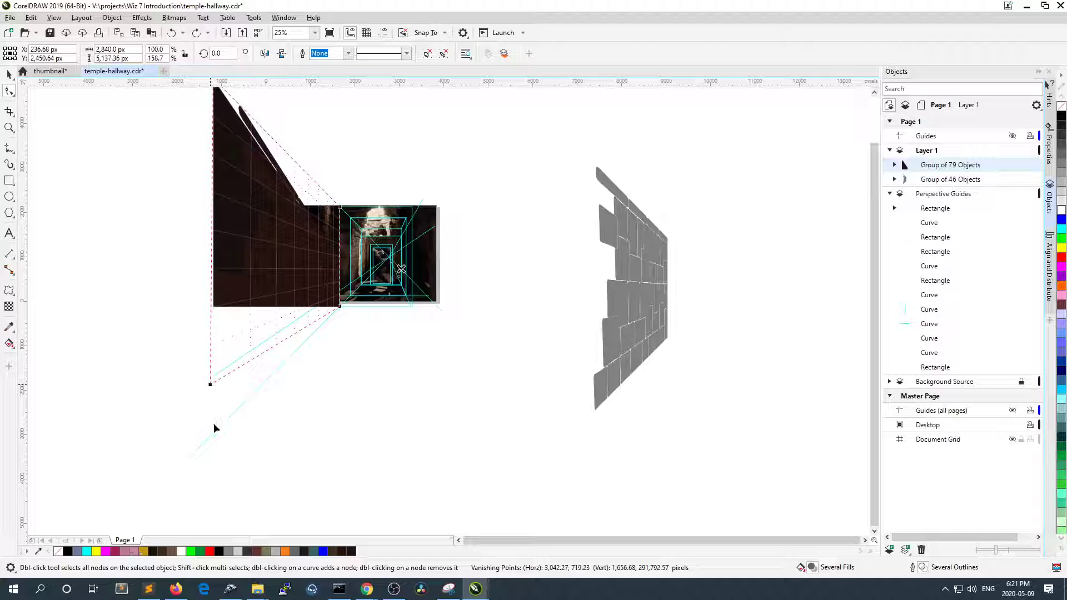
left_click_drag(203, 350, 211, 432)
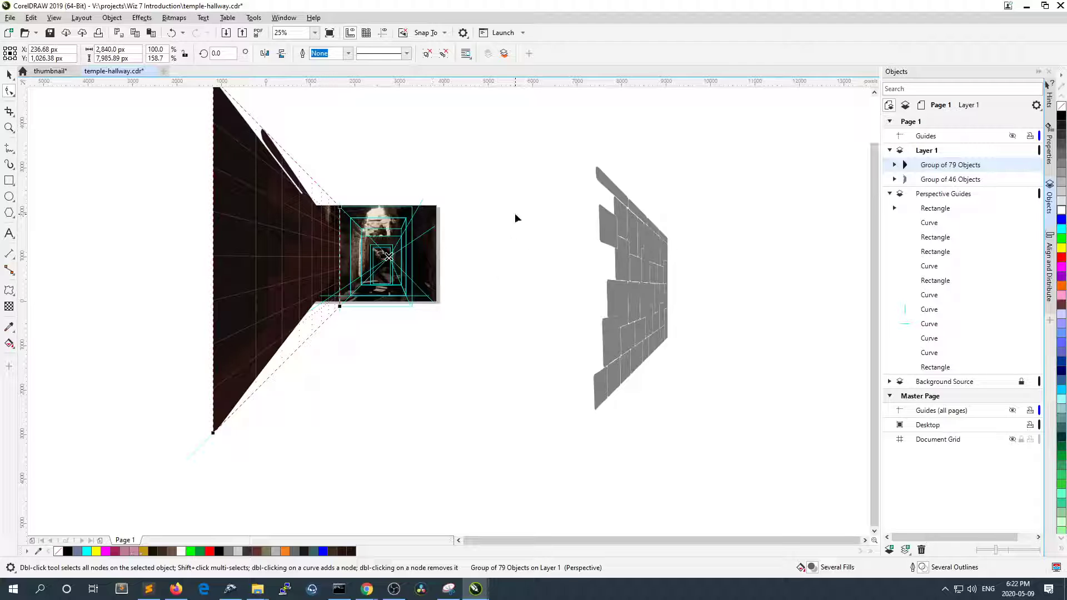
- Try to lower the upper outer perspective corner of the grey brick group and undo the change
left_click(630, 271)
left_click_drag(585, 154, 575, 239)
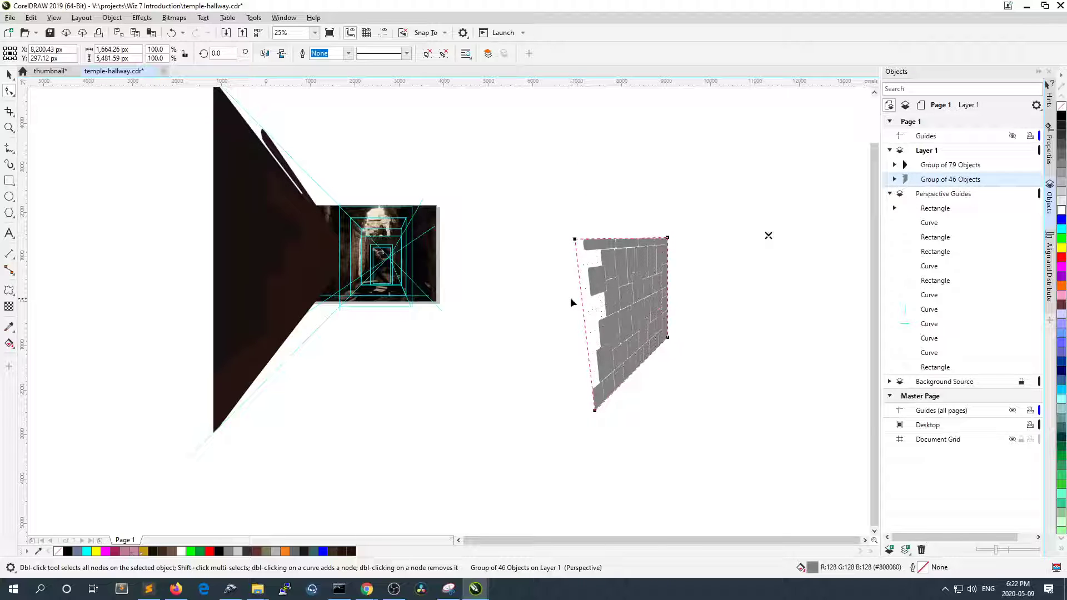
key("ctrl+z")
key("Num_Lock")
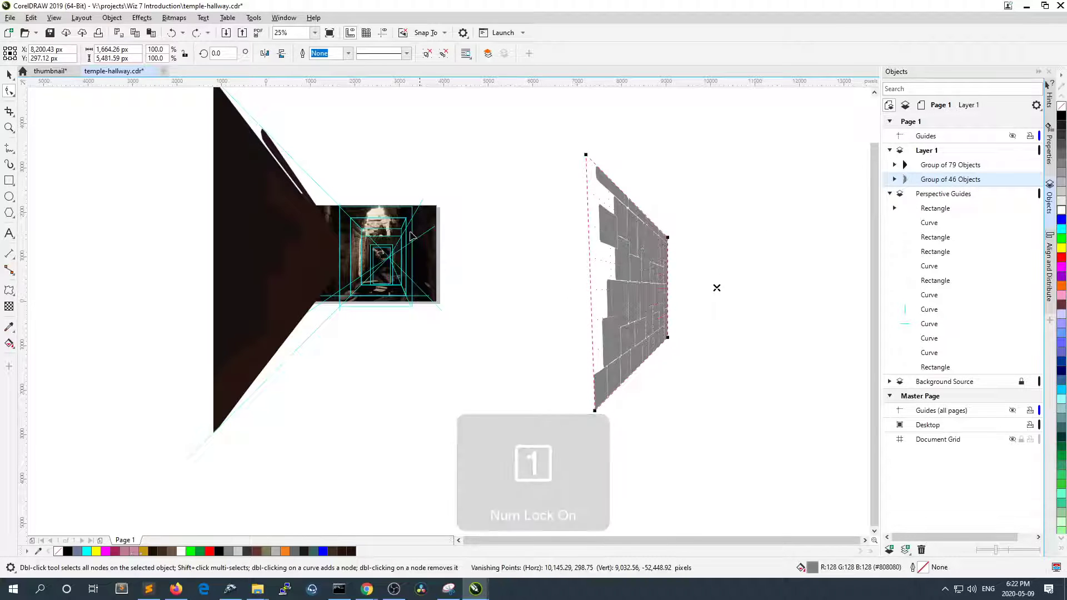
- Try to mirror the dark perspective wall group horizontally and reverse the change
scroll(343, 207, "up", 1)
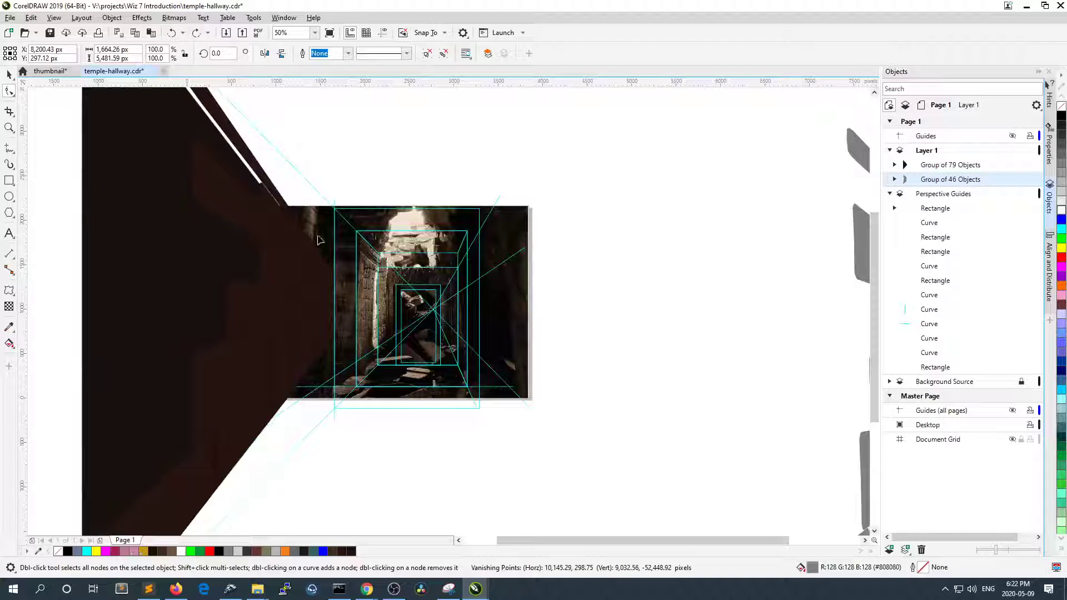
left_click(266, 253)
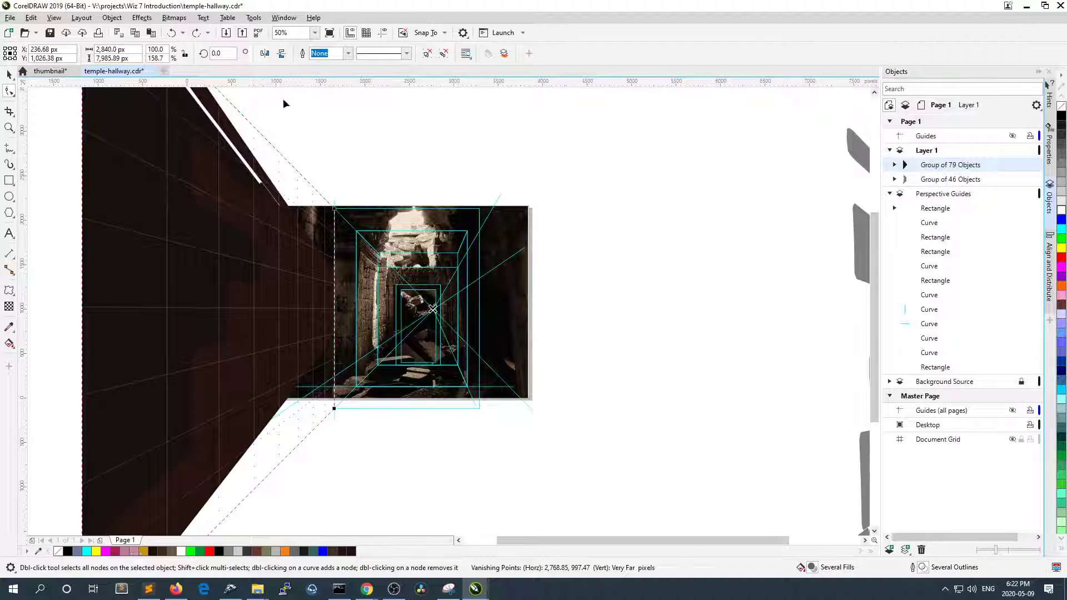
left_click(266, 53)
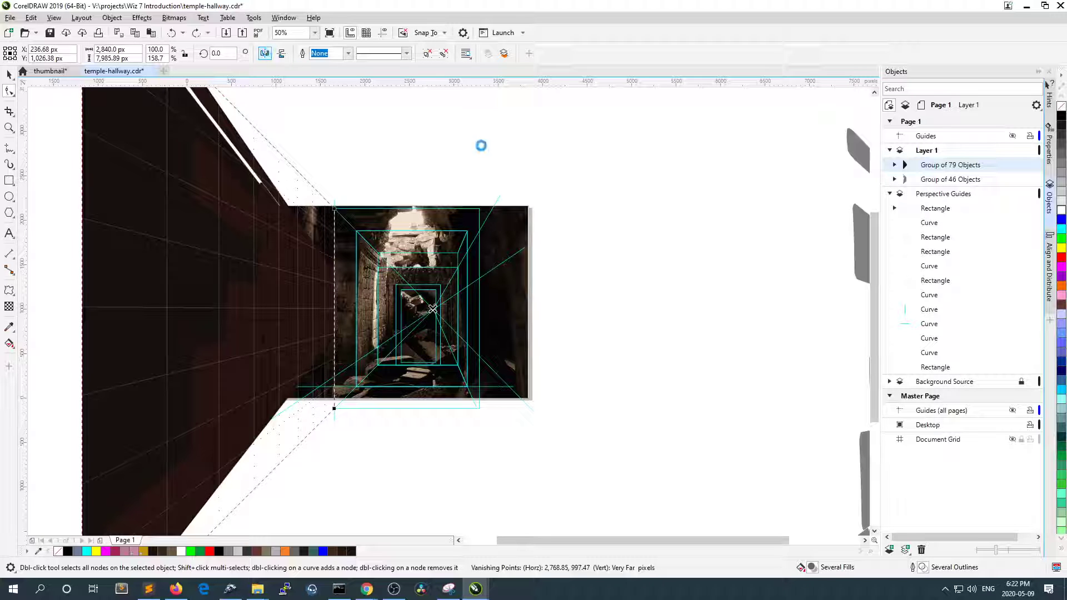
key("ctrl+shift+z")
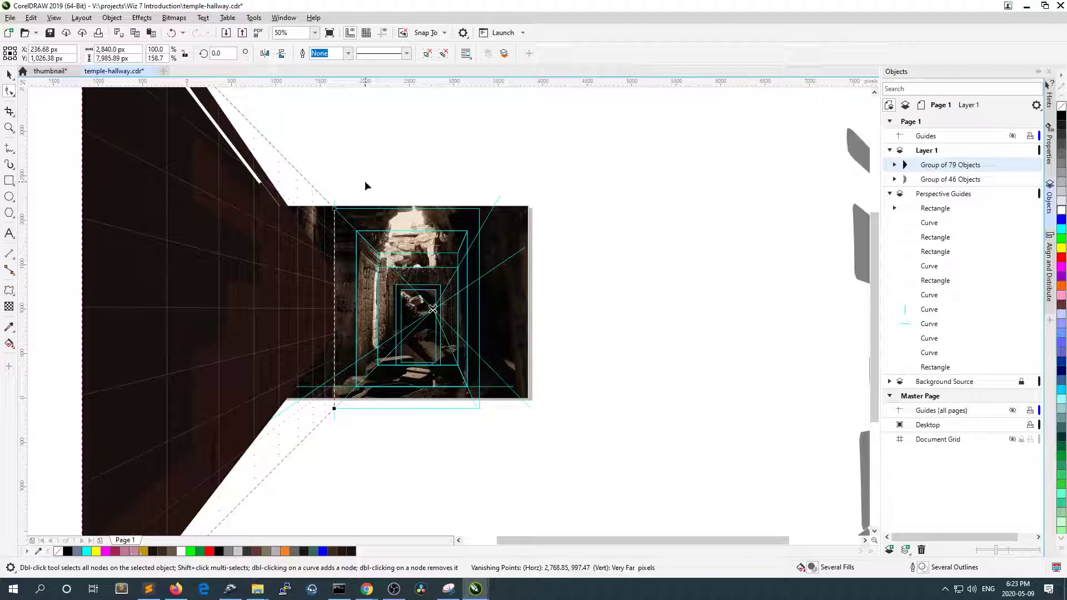
- Try to move the perspective wall group inwards and upwards over the hallway photo and deselect it
key("space")
left_click_drag(202, 213, 347, 170)
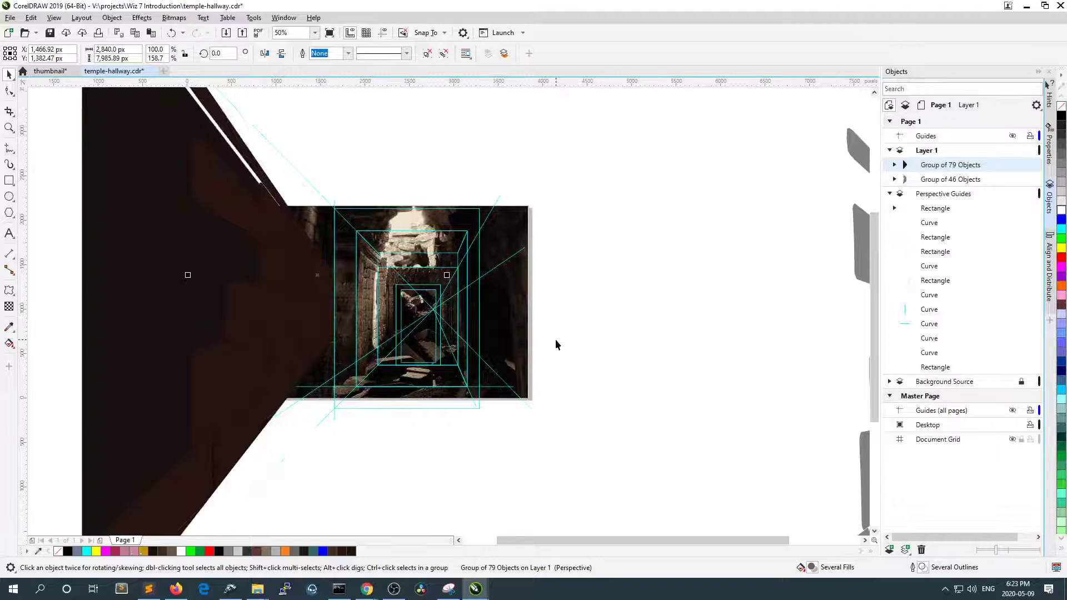
left_click(639, 362)
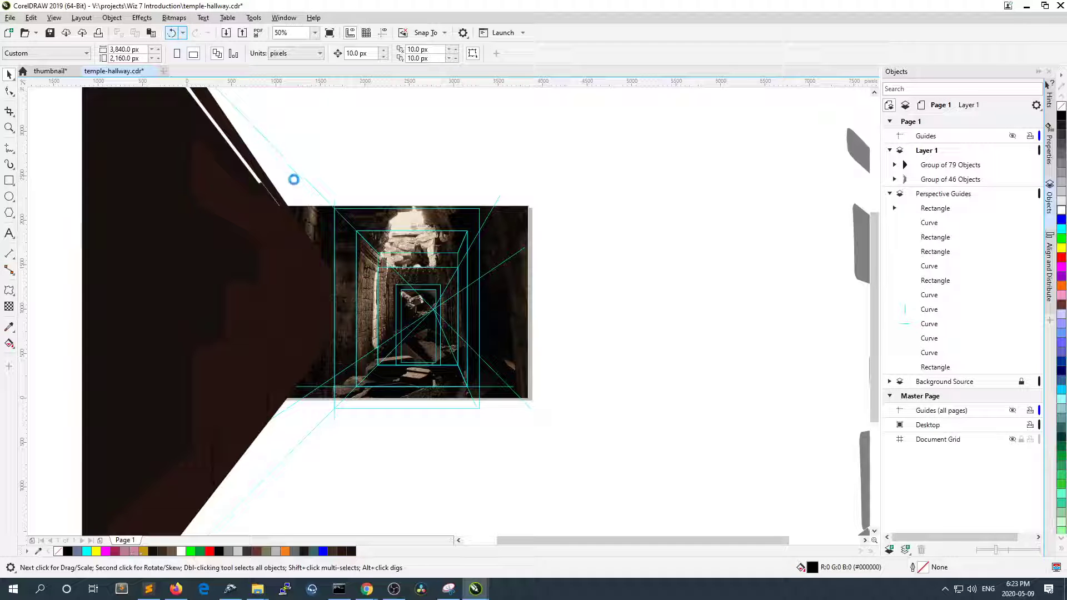
- Collapse the Perspective Guides layer in the object list and select the grey brick group of 46 objects
left_click(292, 185)
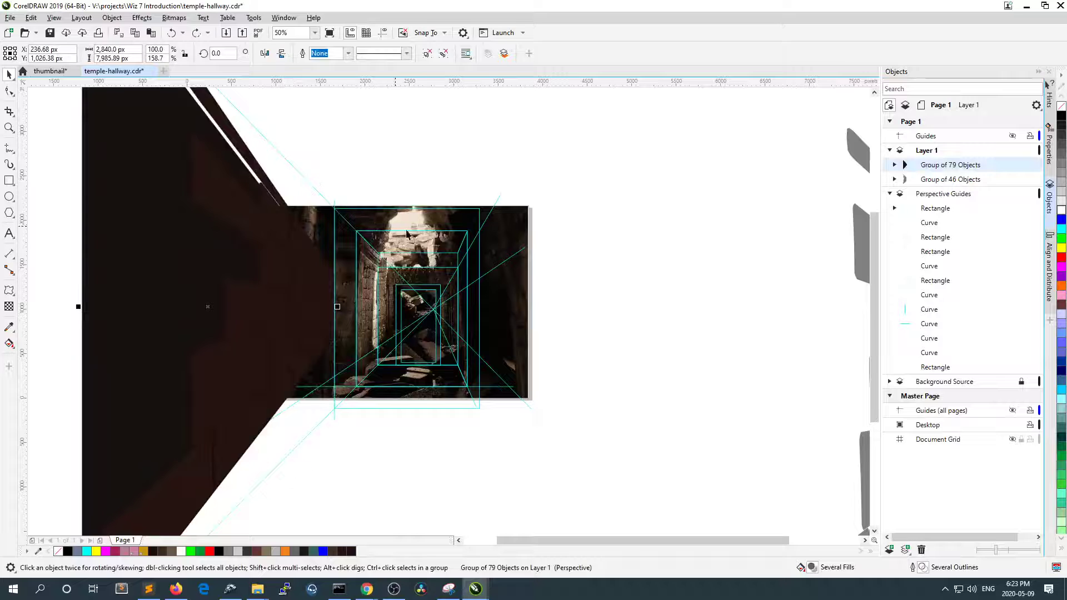
left_click(272, 515)
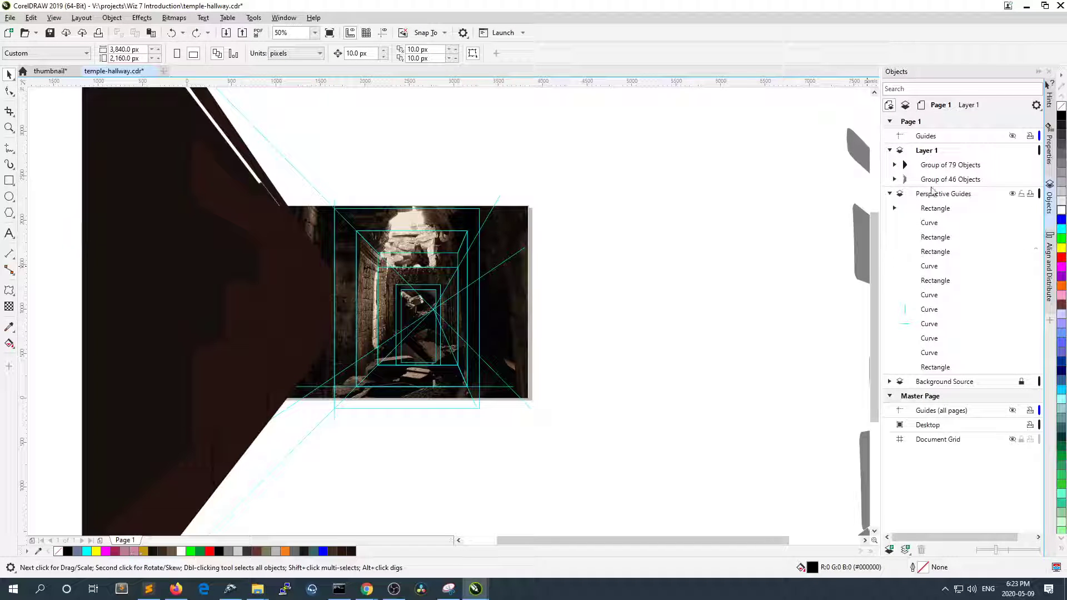
left_click(891, 195)
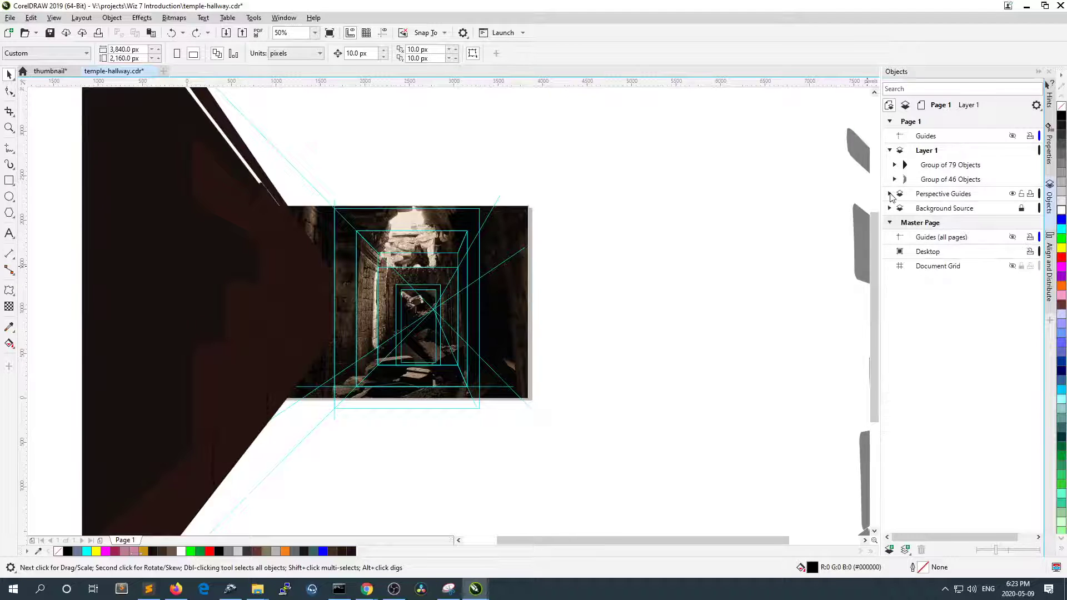
left_click(941, 181)
scroll(664, 267, "down", 2)
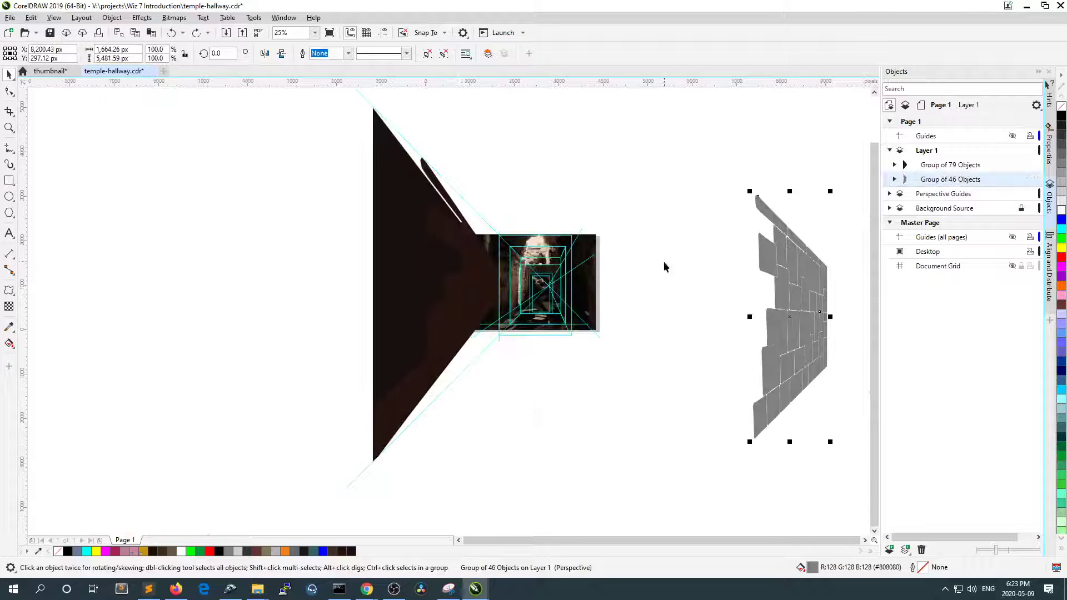
scroll(672, 231, "up", 1)
scroll(672, 229, "down", 1)
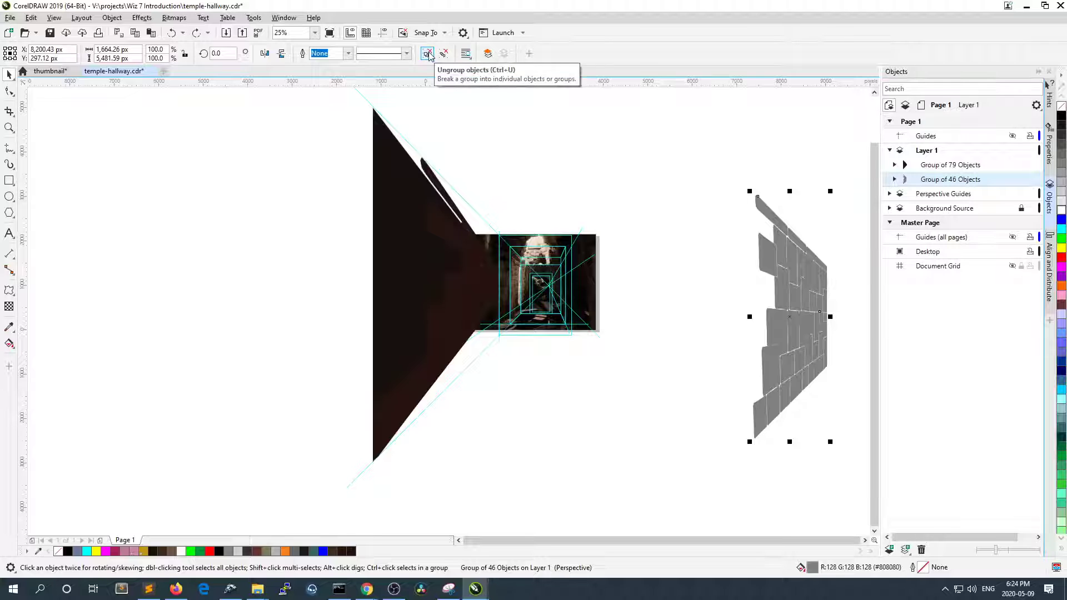
left_click(142, 18)
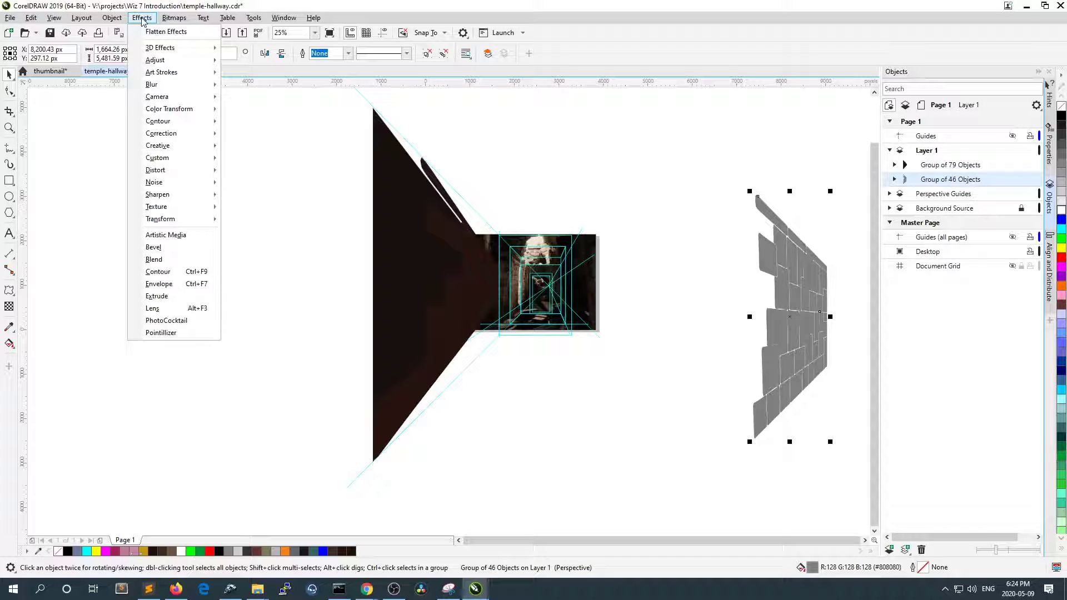
mouse_move(111, 21)
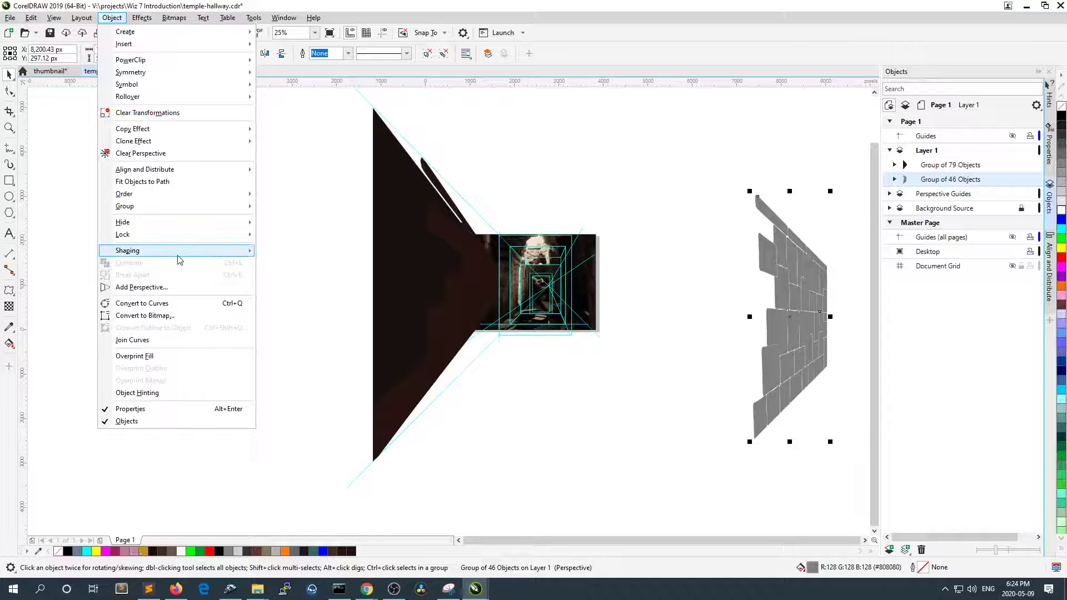
mouse_move(179, 260)
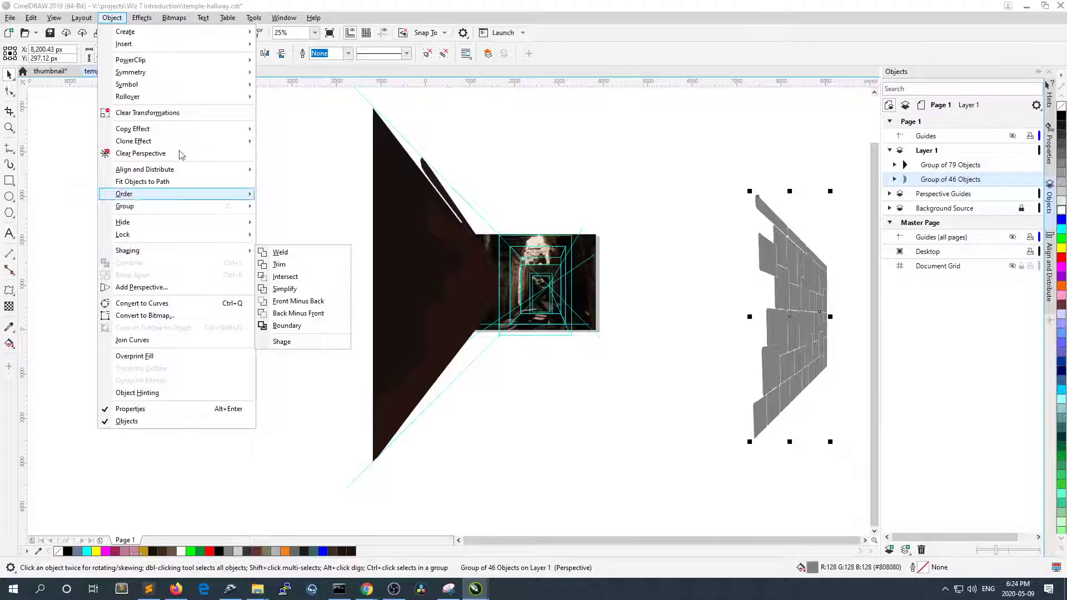
mouse_move(203, 17)
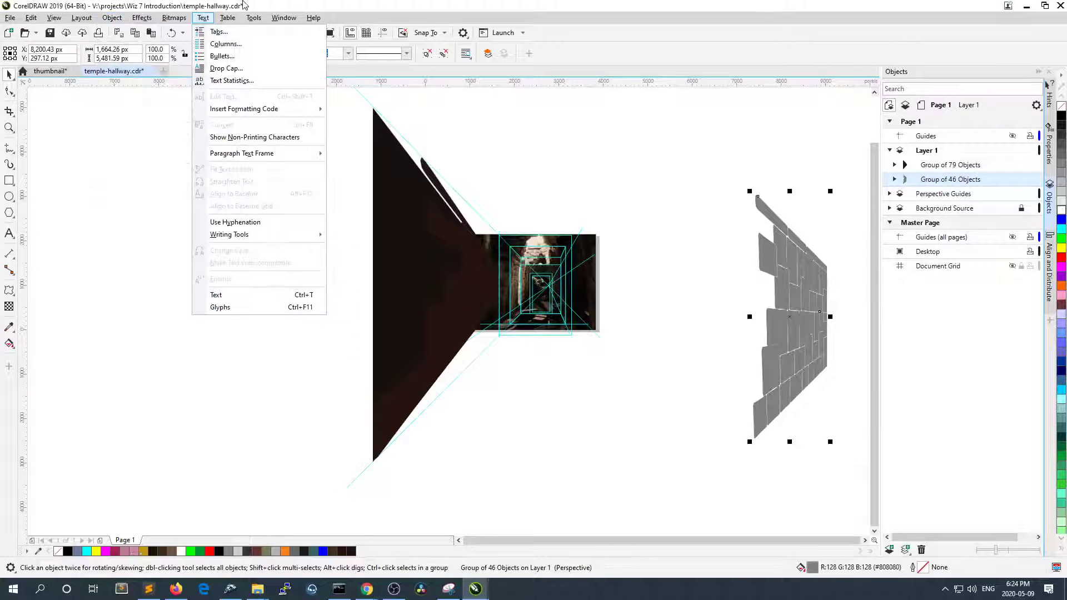
left_click(372, 5)
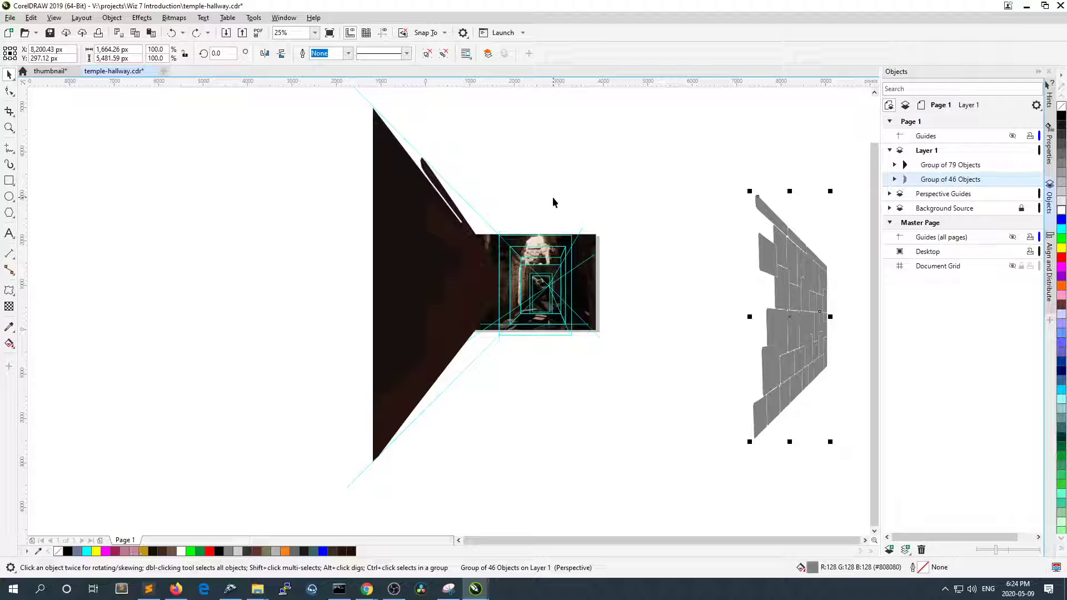
scroll(549, 291, "up", 1)
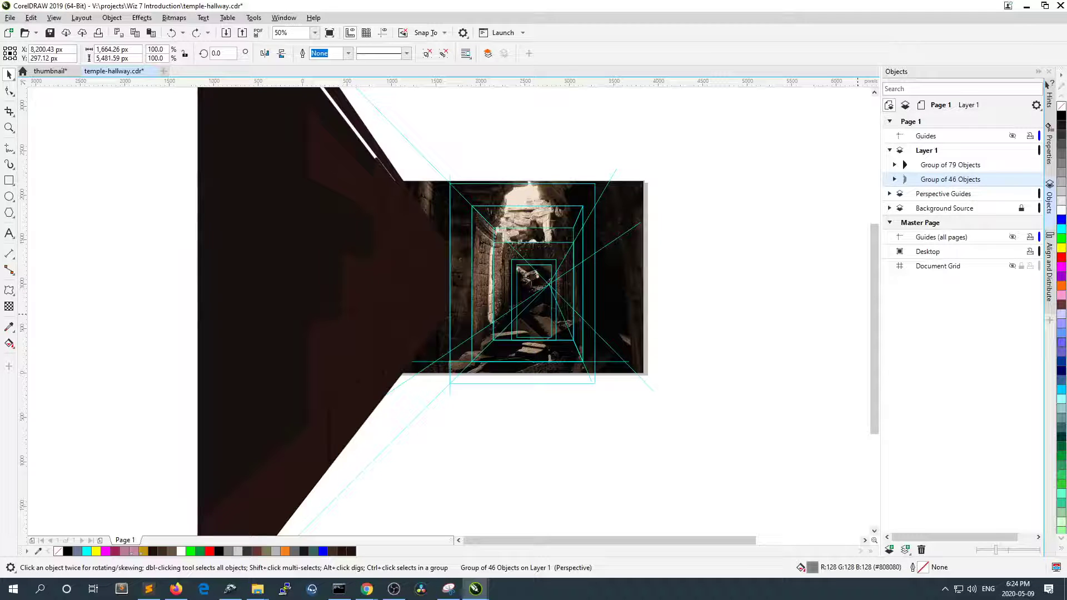
key("alt+Tab")
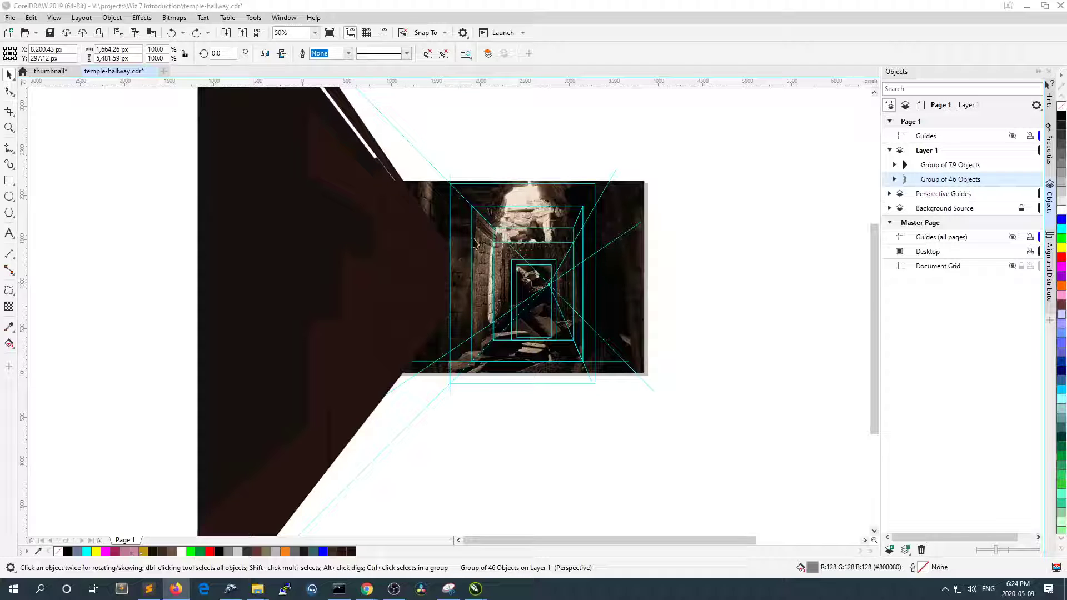
left_click(691, 207)
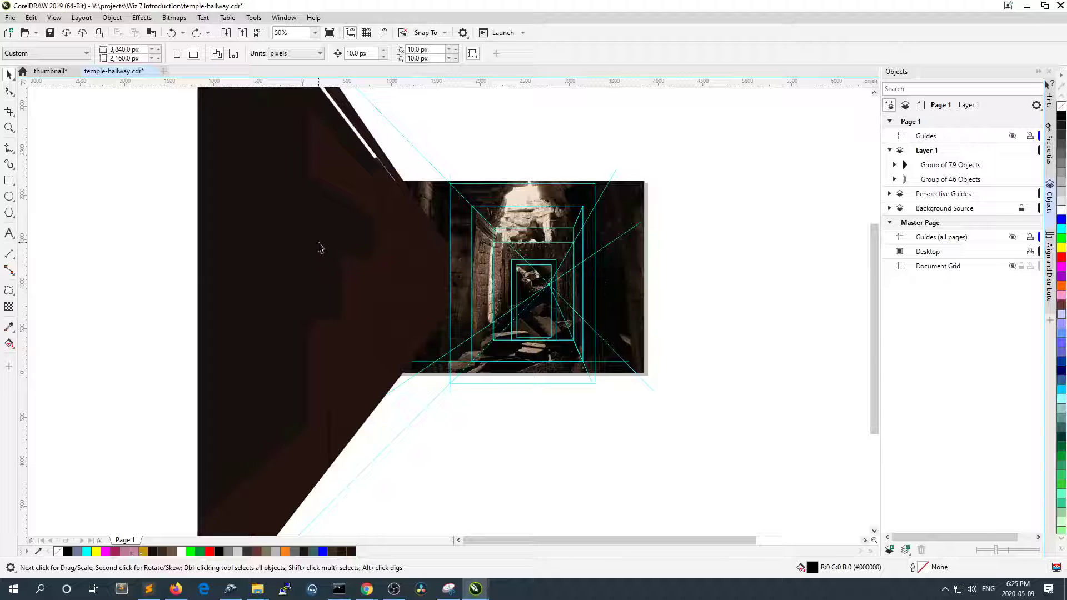
- Try to narrow the dark perspective wall group to about 2,839 px wide by adjusting its inner edge at the vertical guide
left_click(331, 216)
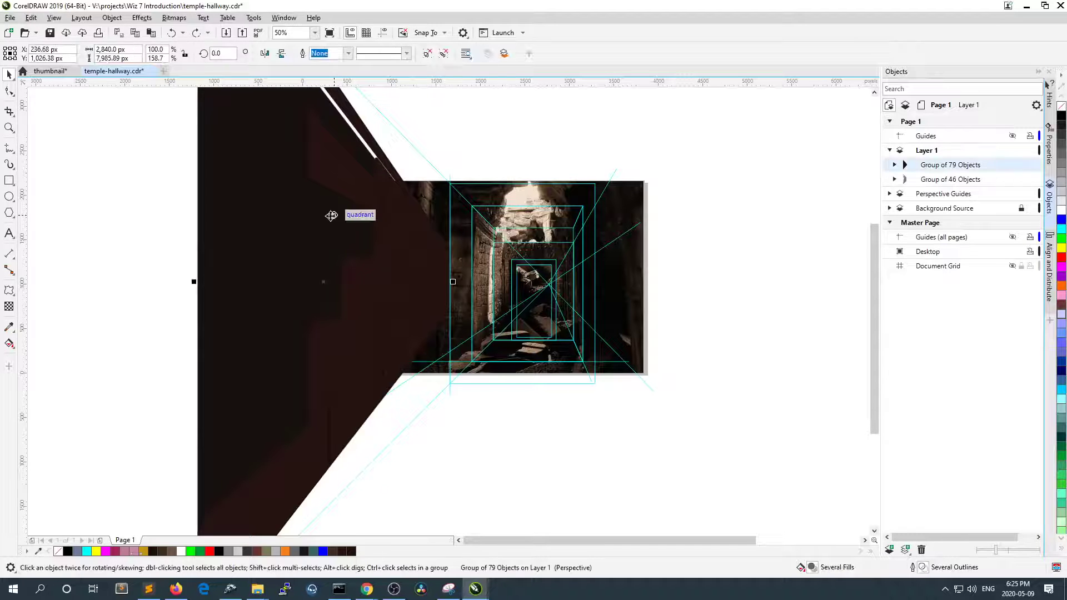
left_click_drag(450, 232, 440, 205)
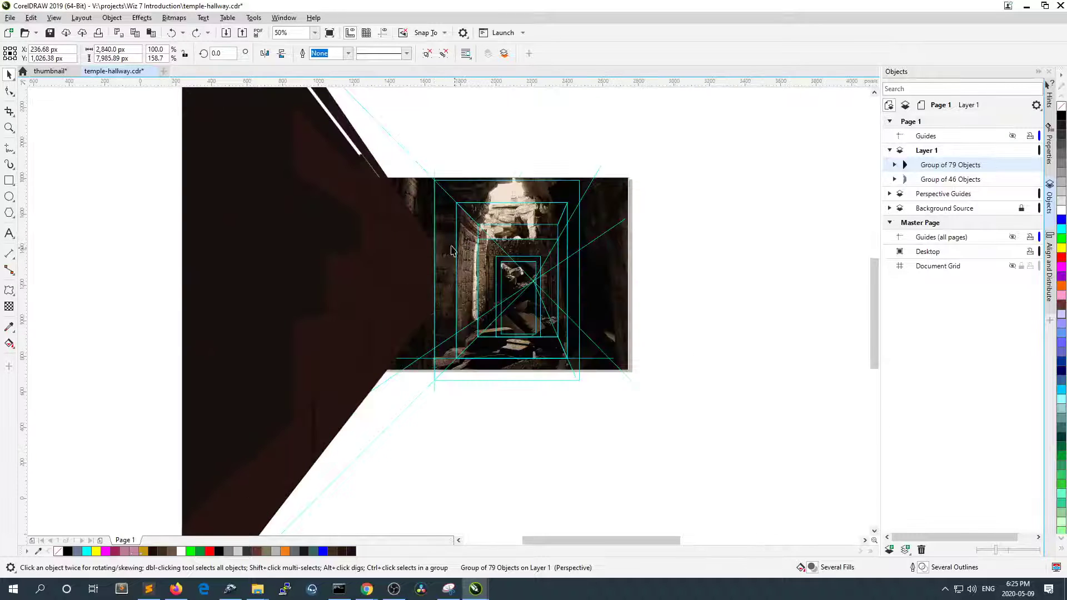
scroll(444, 245, "up", 2)
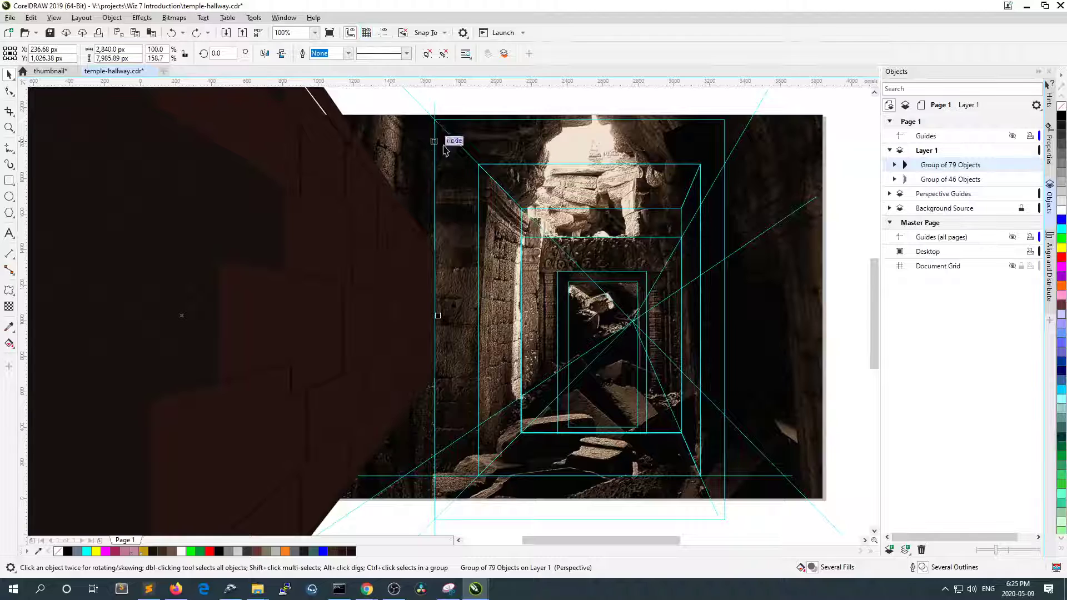
left_click_drag(436, 315, 437, 276)
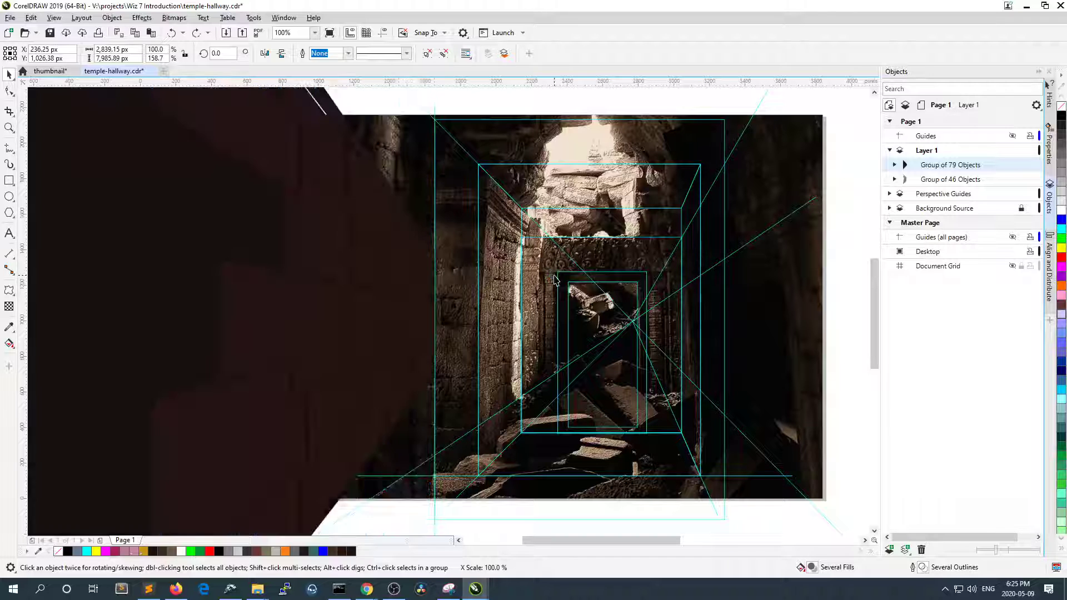
- Examine how the dark wall group's inner edge and brick courses line up with the perspective guides and hallway photo
scroll(412, 248, "down", 1)
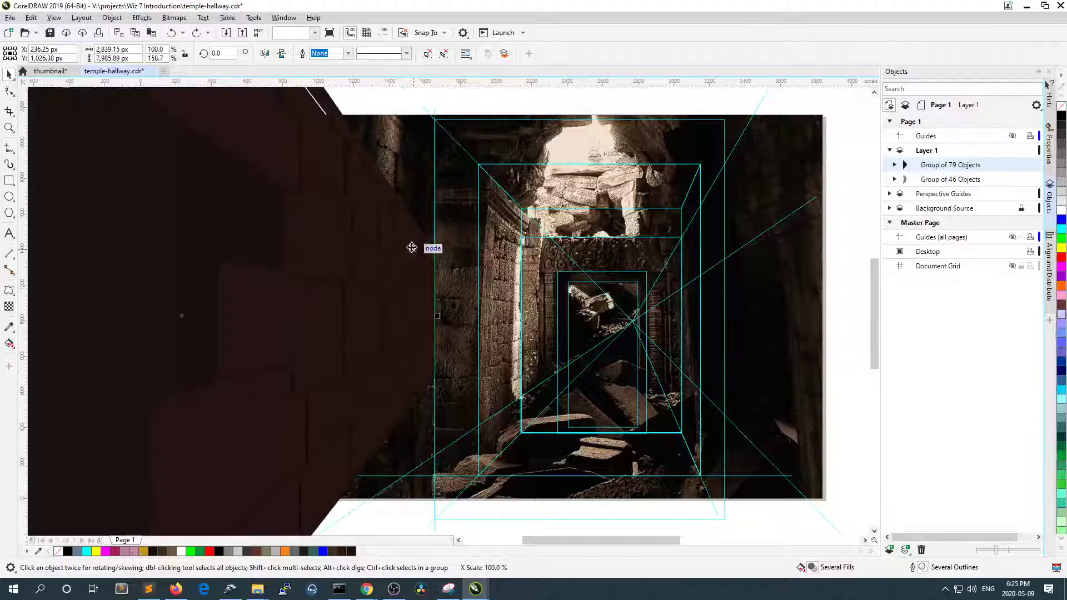
scroll(412, 247, "up", 1)
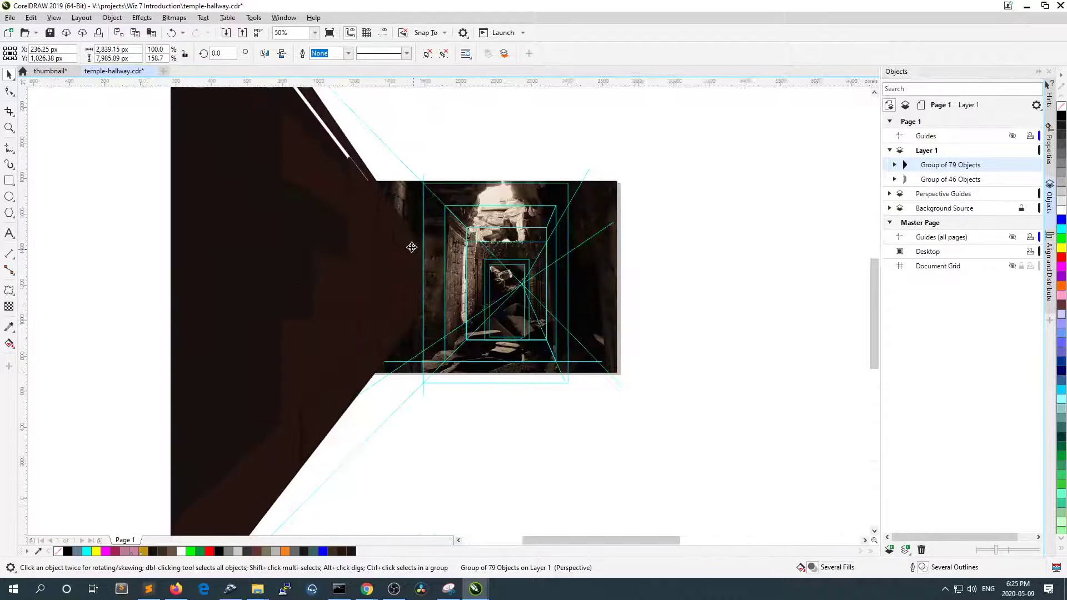
scroll(413, 247, "up", 1)
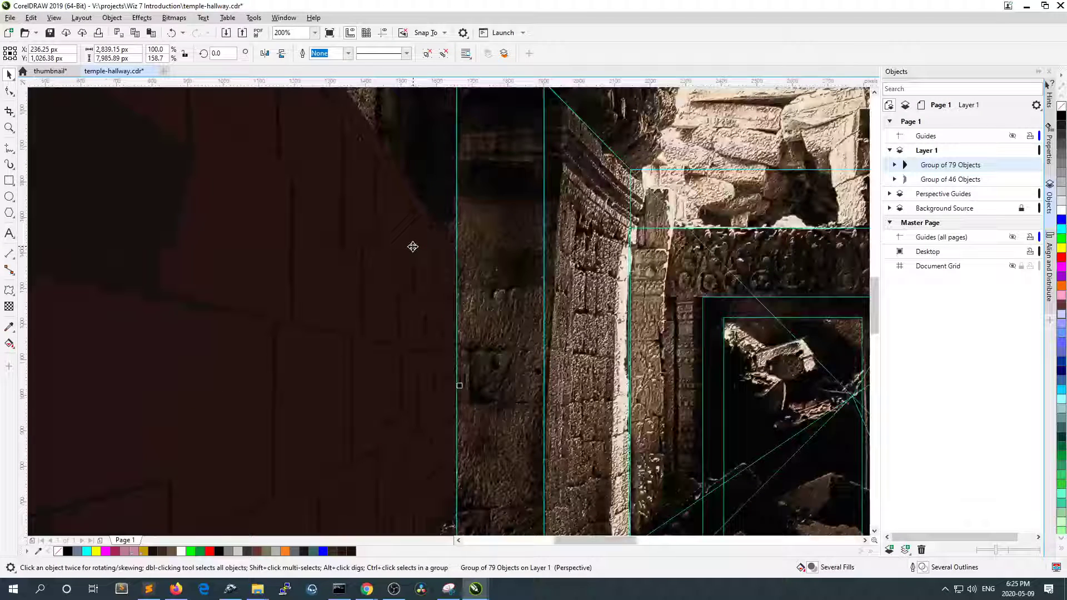
scroll(412, 247, "down", 1)
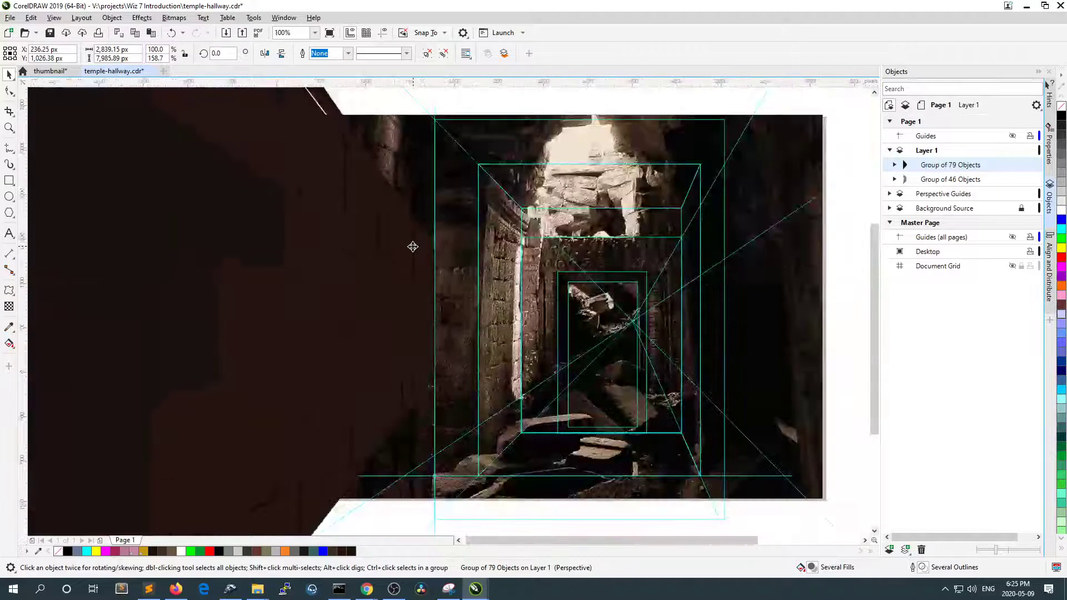
scroll(413, 246, "down", 2)
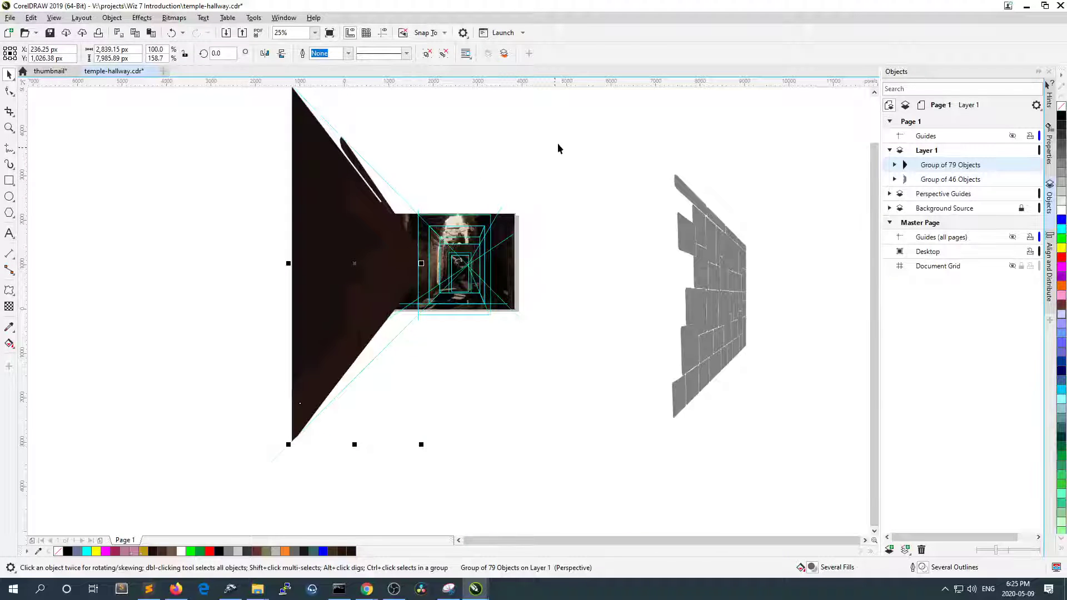
scroll(411, 244, "up", 2)
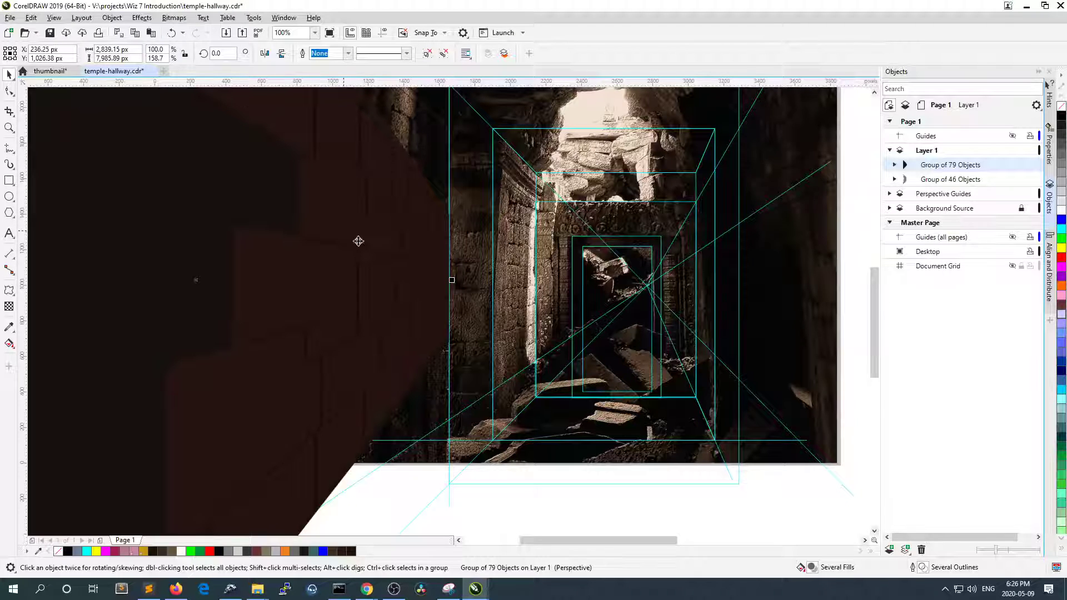
scroll(360, 196, "down", 2)
scroll(453, 189, "up", 1)
scroll(453, 189, "down", 1)
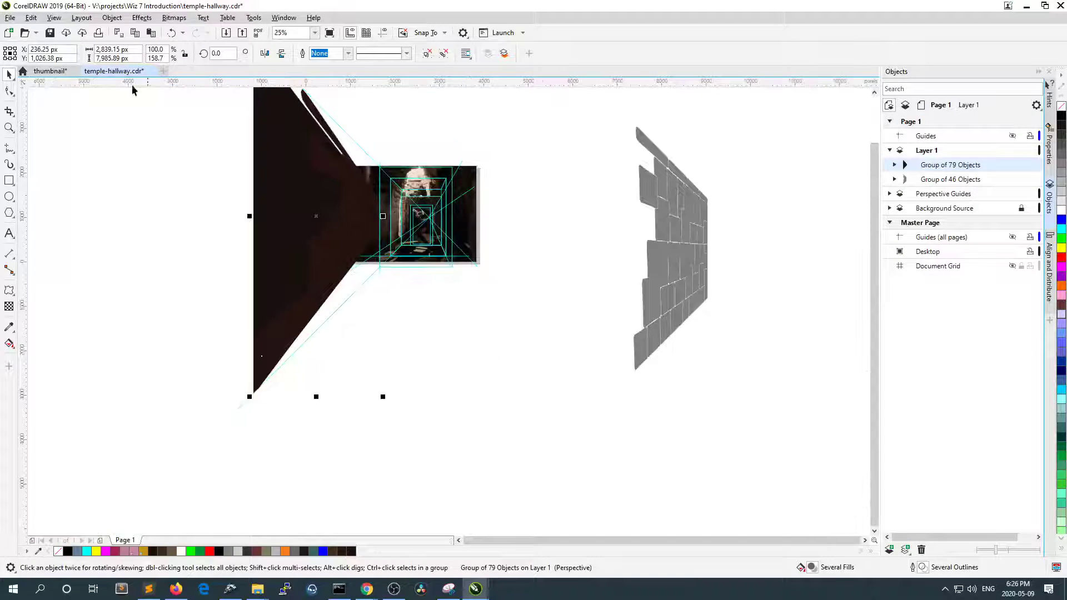
- Undo the wall group's width change and roll the history back through the Clear Perspective action
left_click(176, 32)
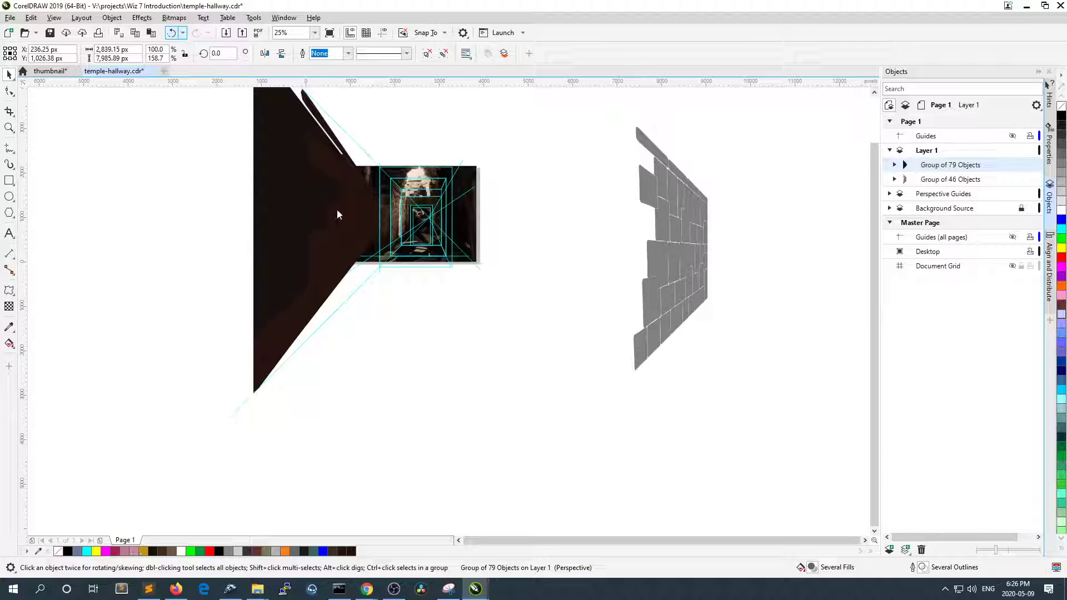
left_click(182, 32)
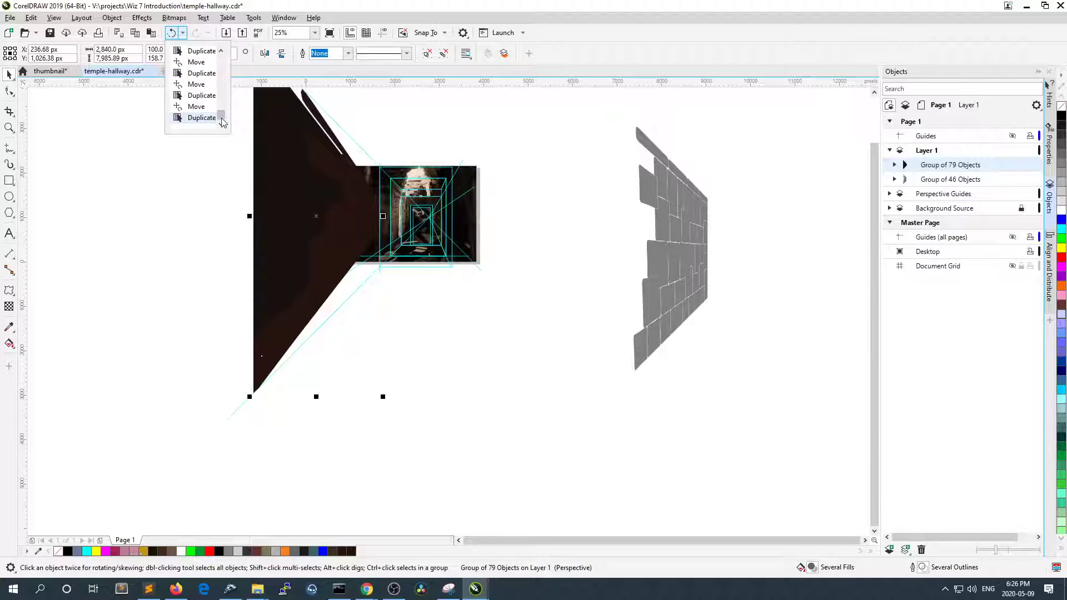
left_click_drag(221, 118, 227, 66)
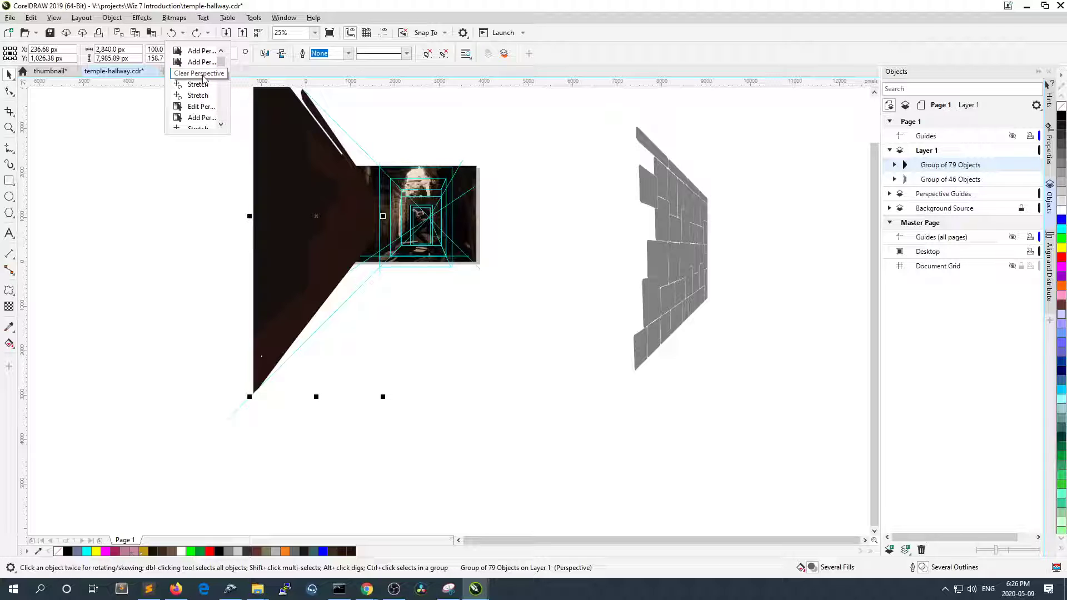
left_click(202, 74)
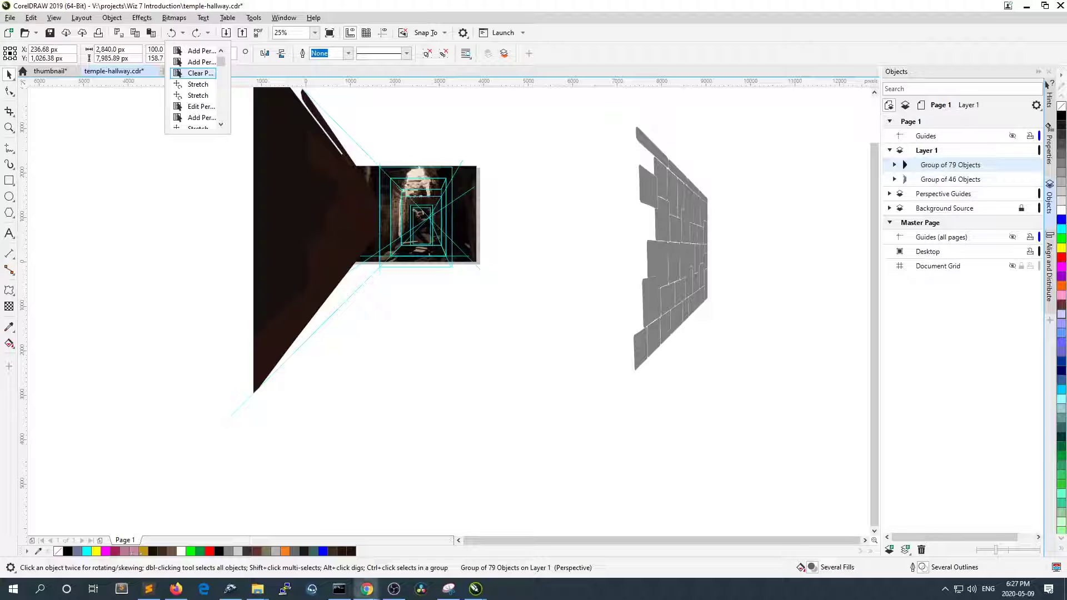
left_click(193, 73)
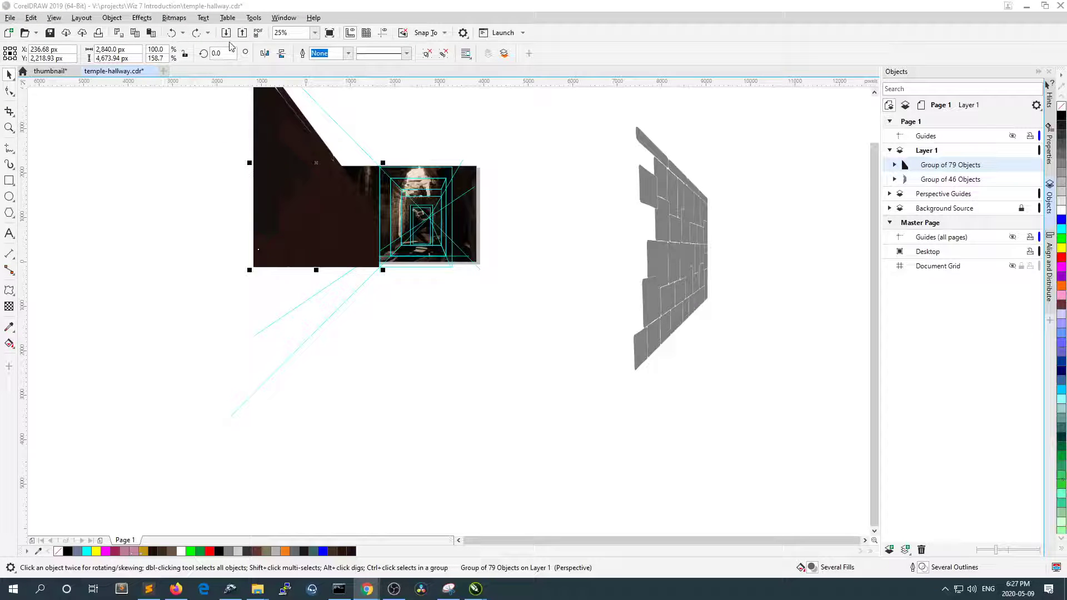
- Undo the diagonal guide extensions, the dark wall group's remaining perspective and its last stretch, back to the flat brick rectangle
left_click(172, 33)
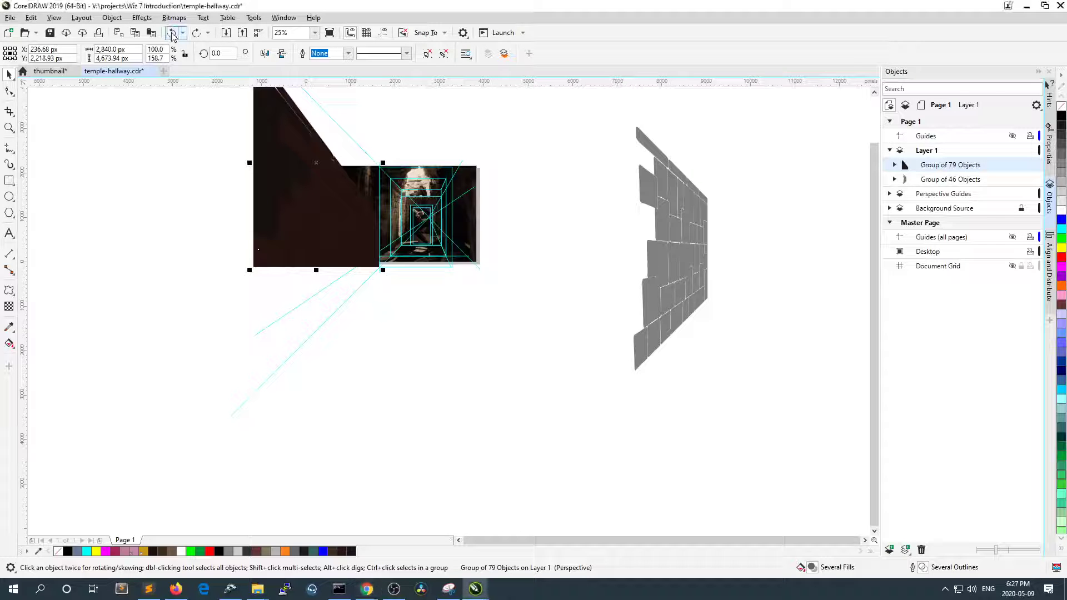
left_click(172, 34)
left_click(172, 33)
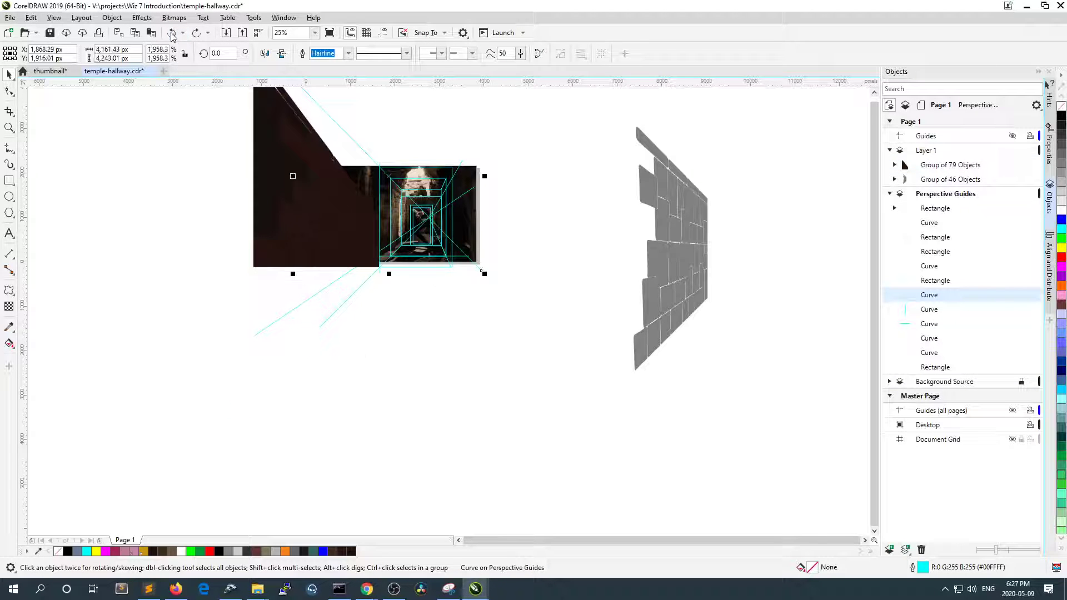
left_click(172, 34)
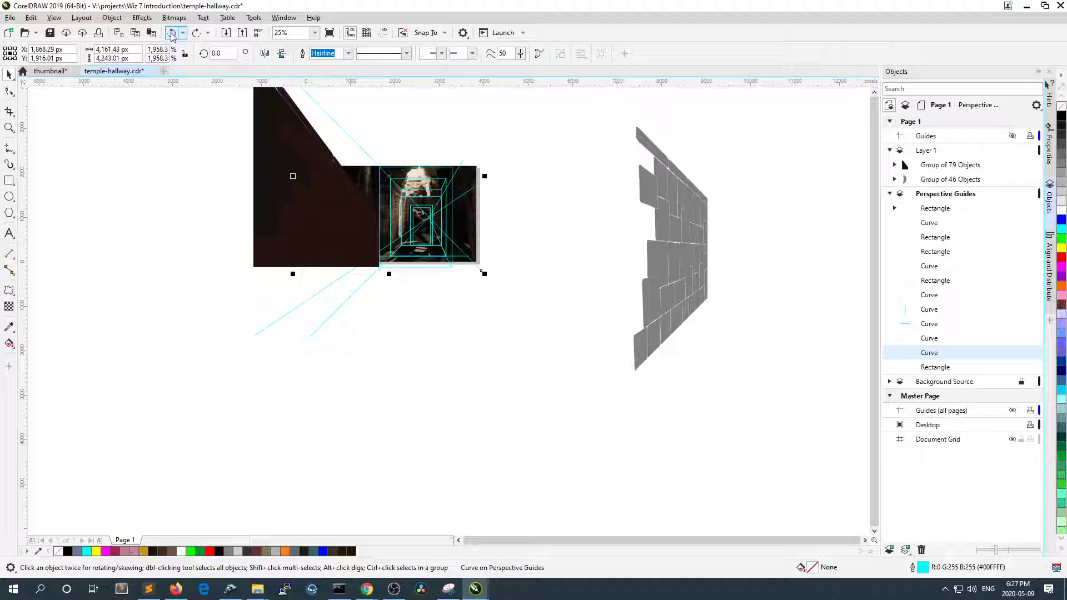
left_click(172, 34)
left_click(172, 34)
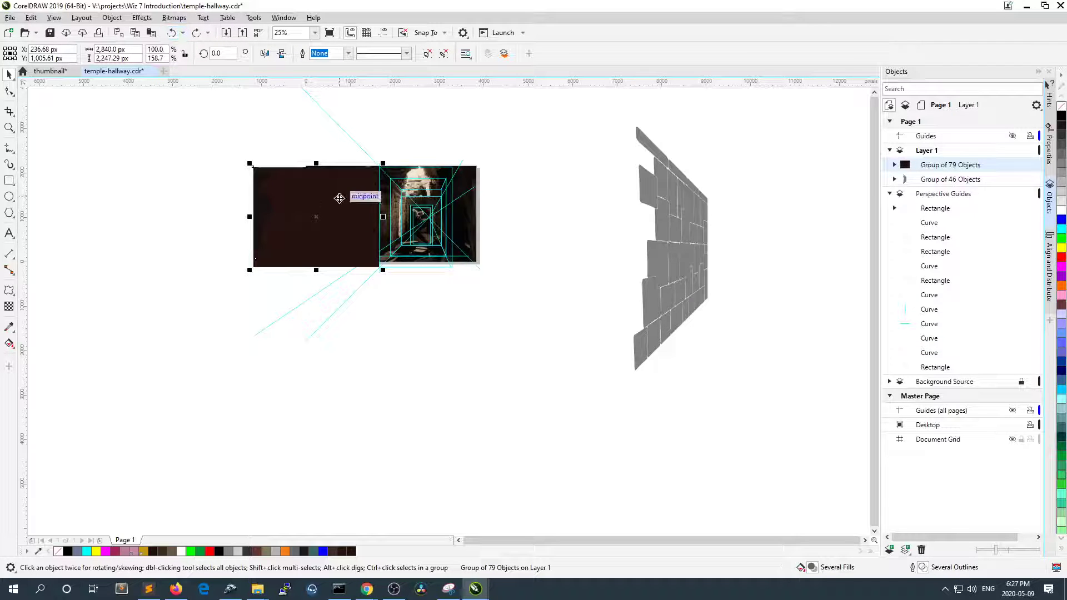
left_click(172, 35)
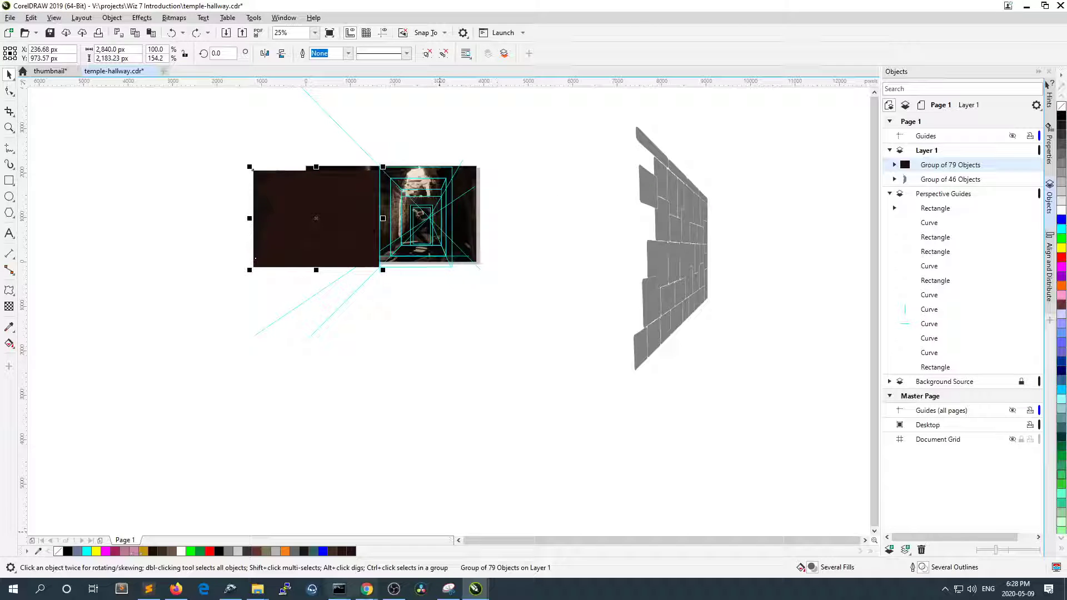
mouse_move(367, 588)
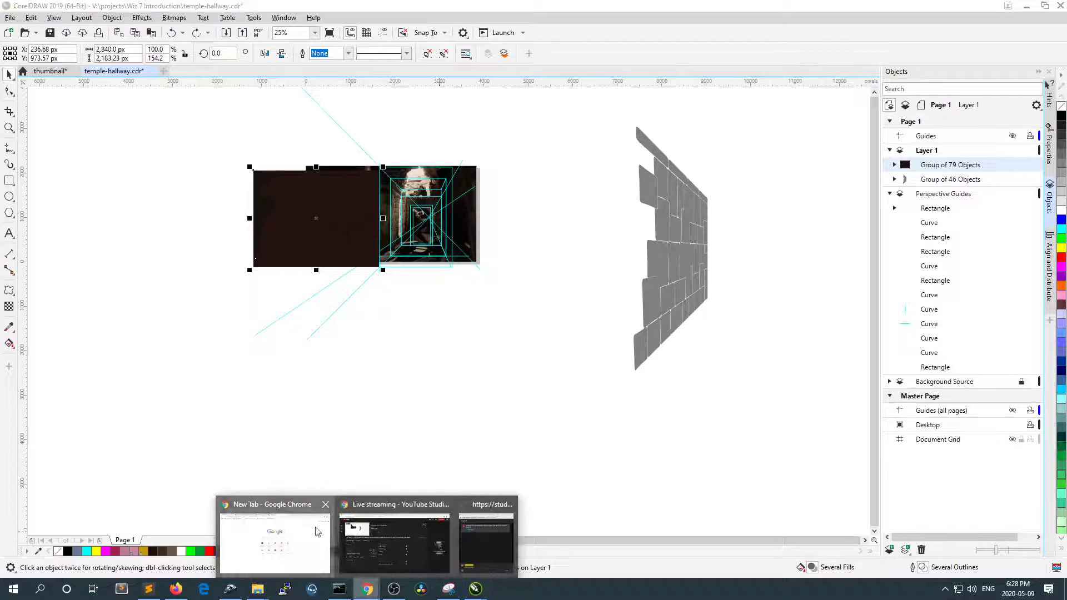
- Undo the dark wall group's remaining vertical stretches and moves, back to its original 2,840 by 1,416 px size beside the hallway photo
left_click(449, 380)
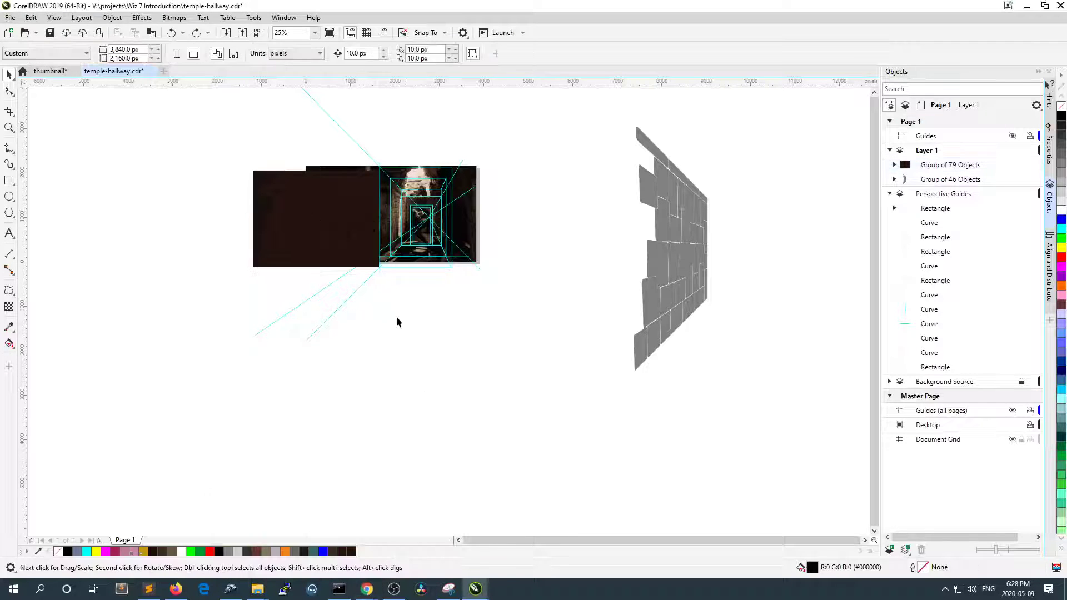
left_click(174, 34)
left_click(173, 33)
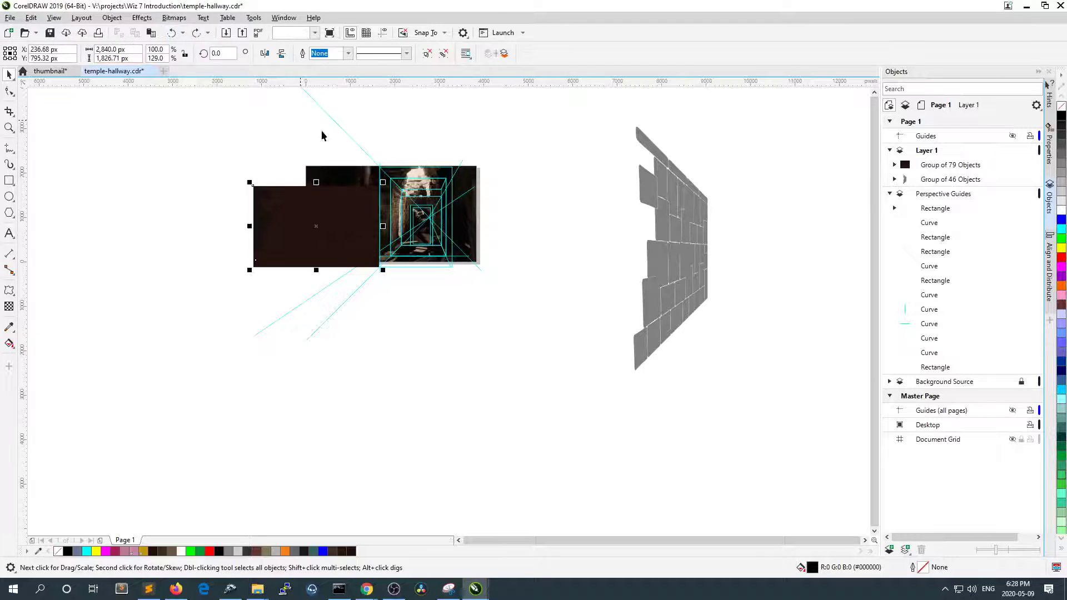
left_click(171, 34)
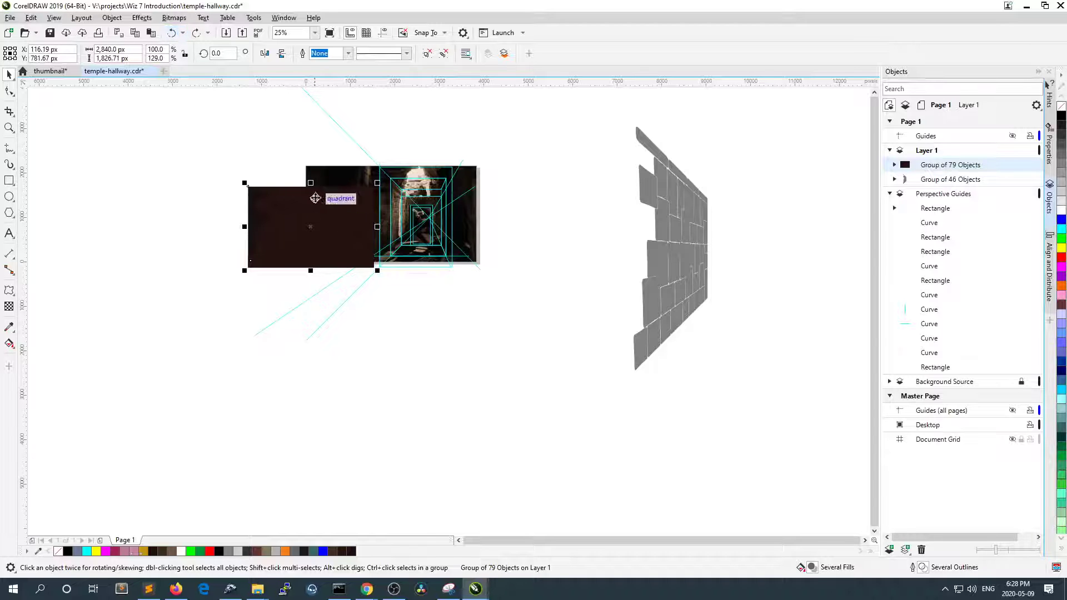
left_click(172, 33)
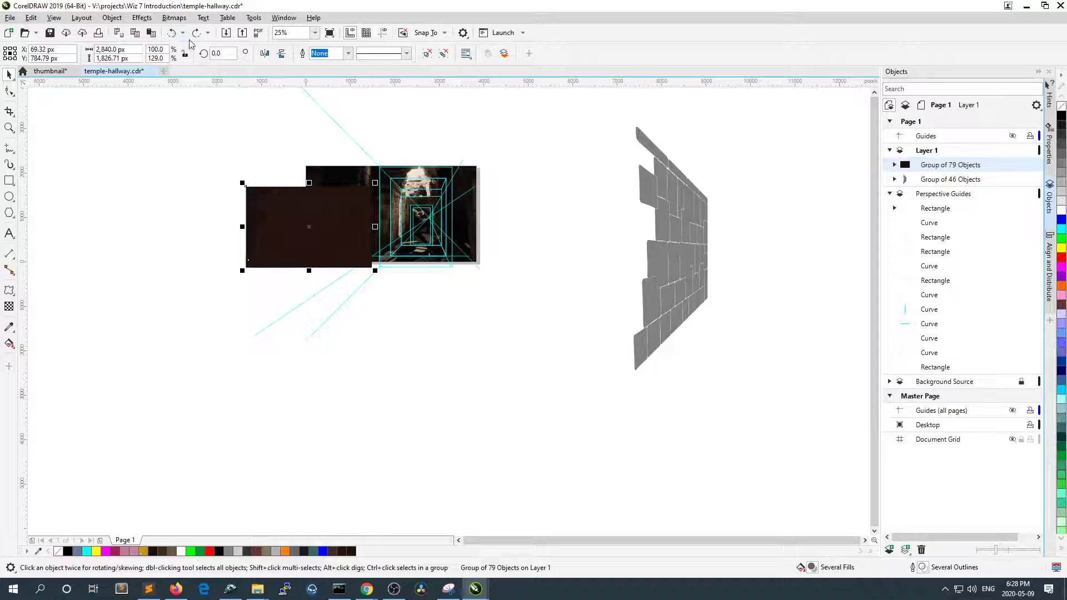
left_click(172, 34)
left_click(173, 35)
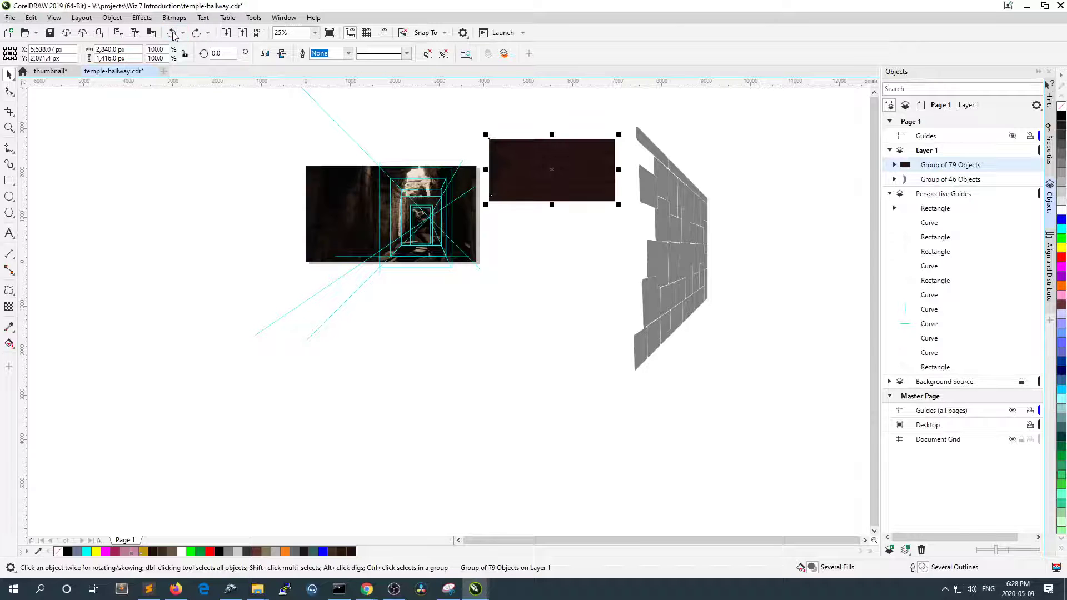
- Examine the flat dark wall group's brick joints and holes up close, check the bitmap commands available for it and deselect it
scroll(594, 153, "up", 4)
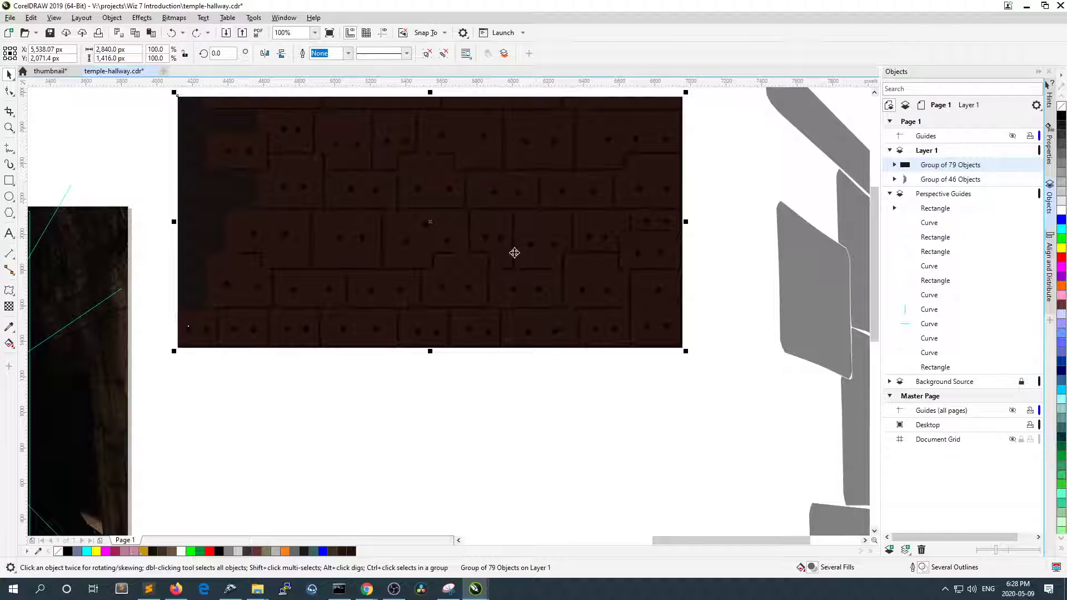
scroll(467, 148, "up", 4)
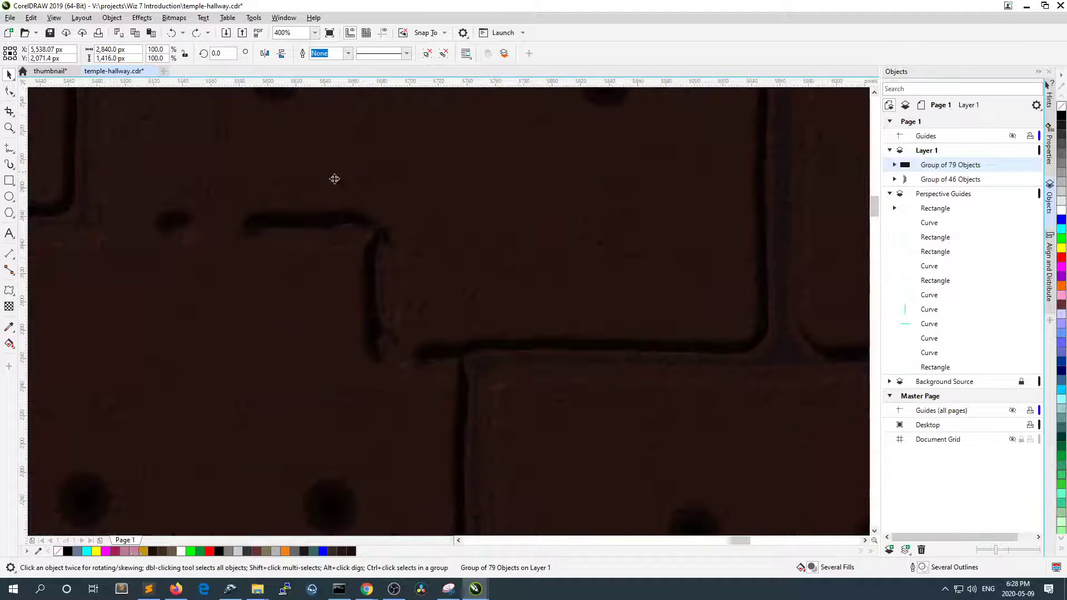
scroll(521, 242, "down", 4)
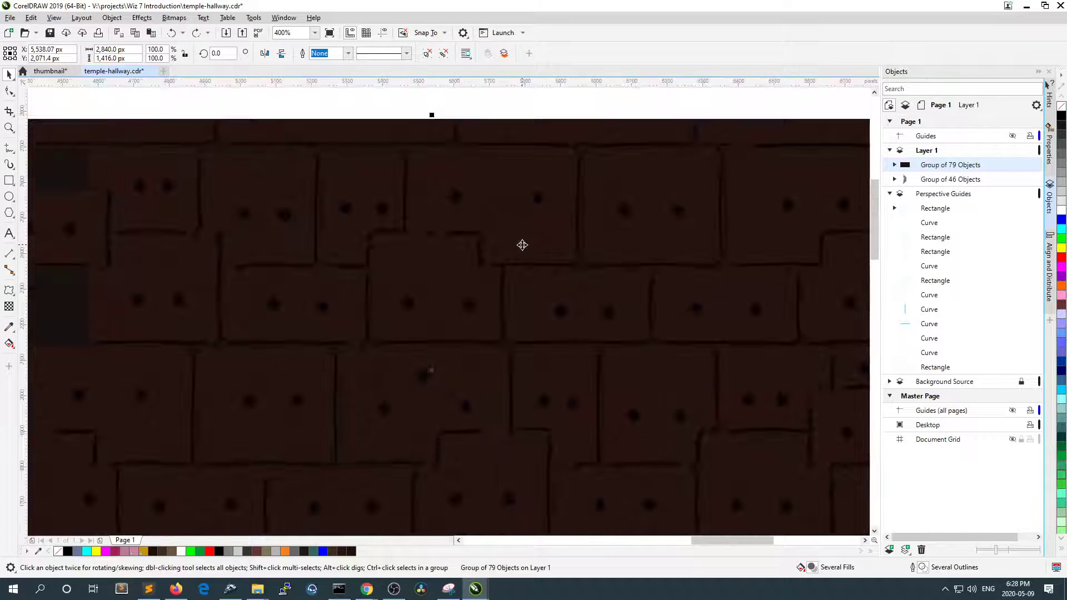
scroll(523, 245, "down", 4)
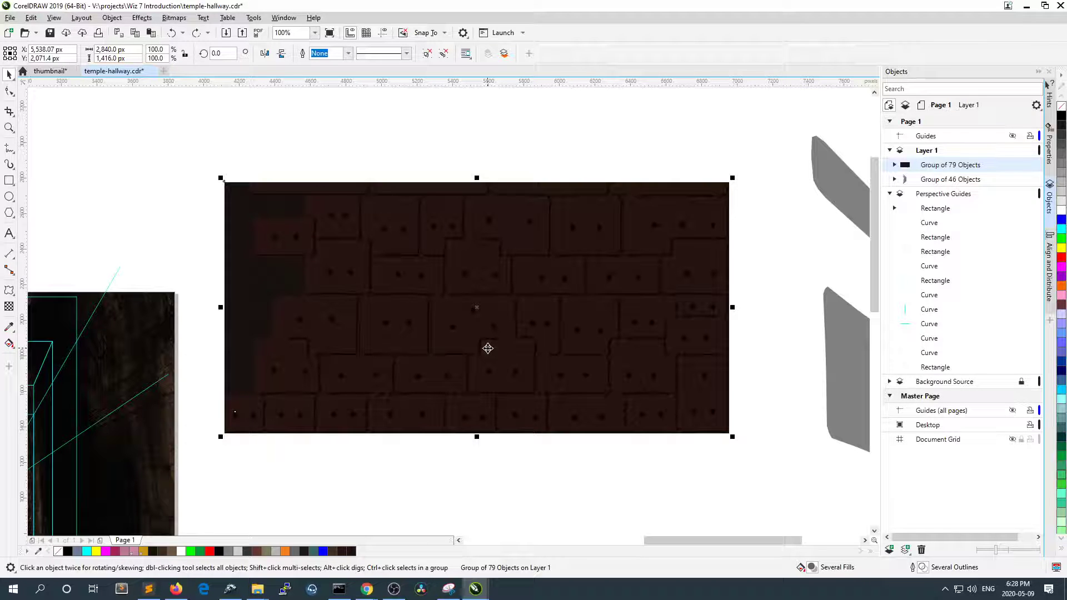
left_click_drag(213, 160, 761, 492)
left_click(174, 18)
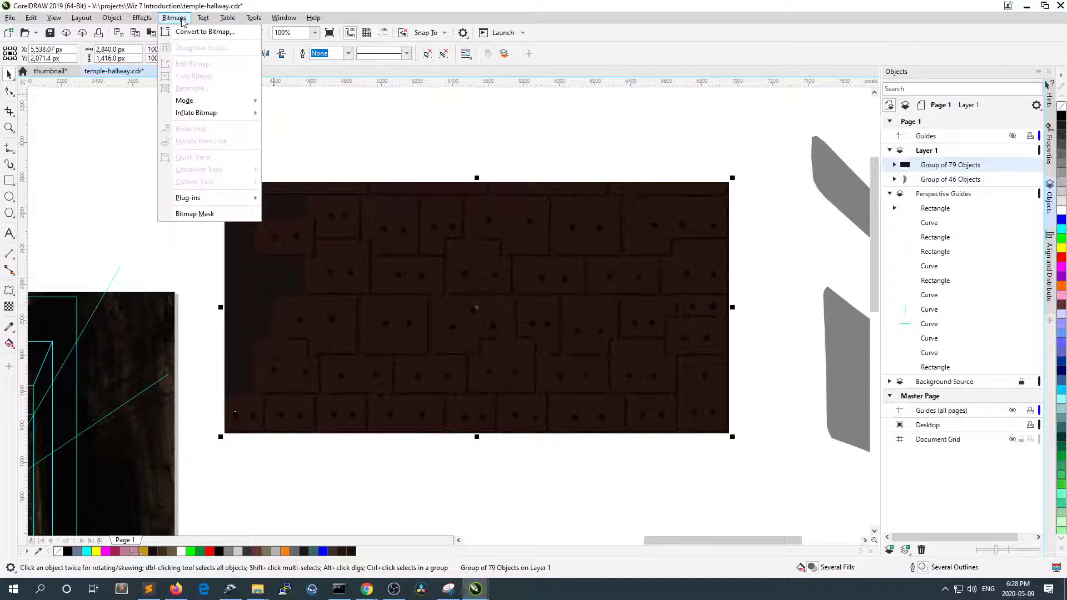
left_click(417, 134)
scroll(544, 178, "down", 1)
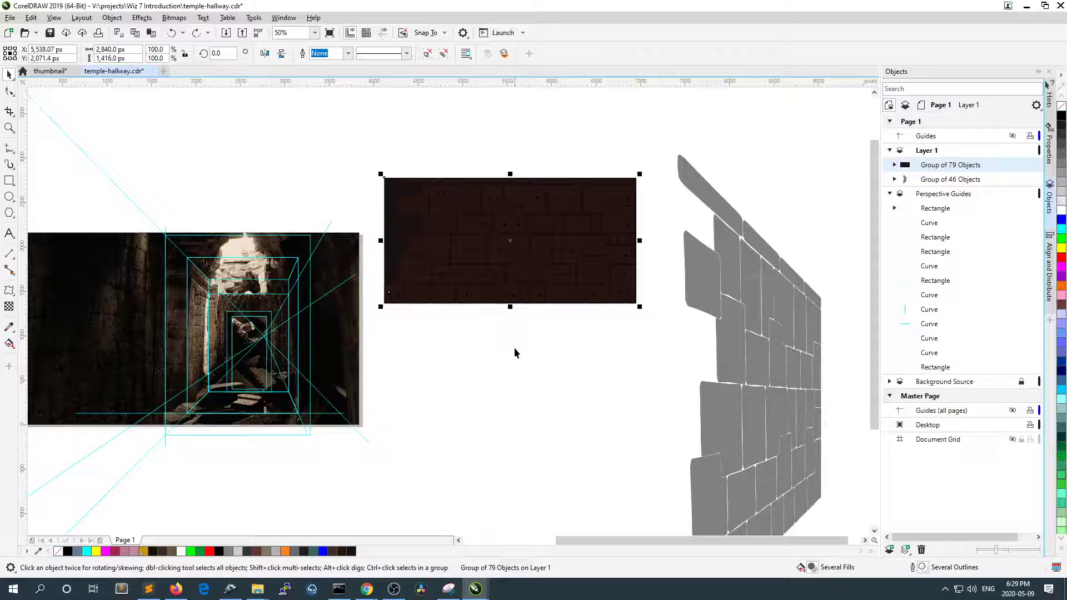
left_click(483, 163)
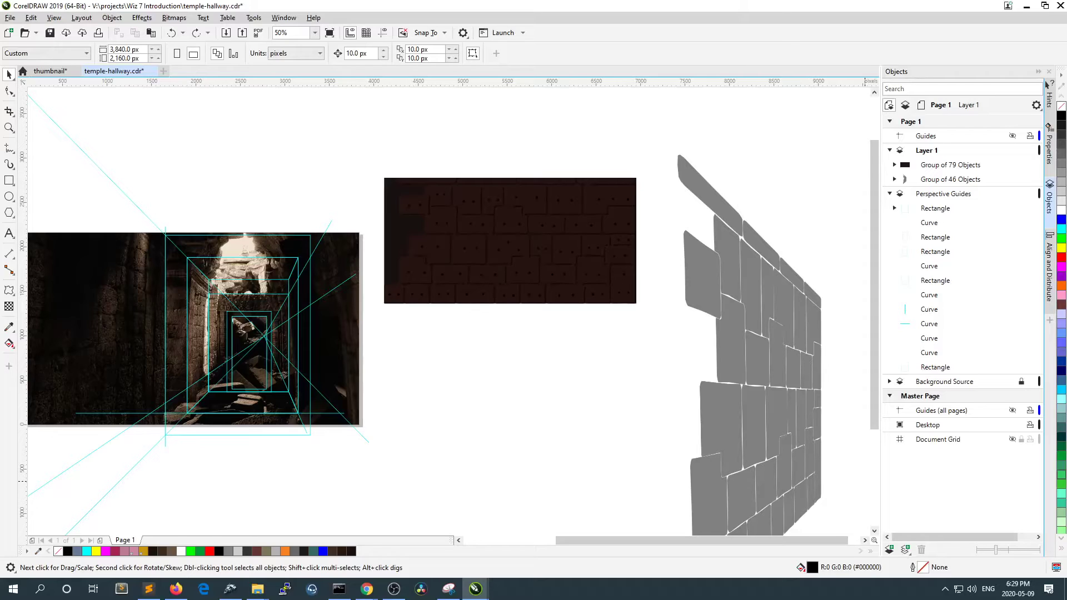
key("alt+Tab")
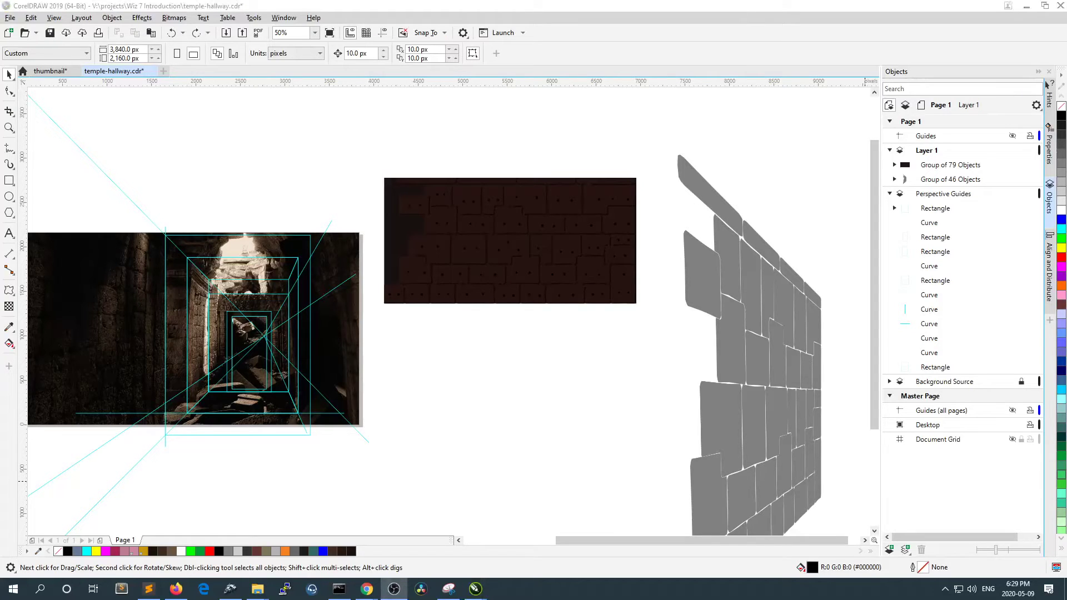